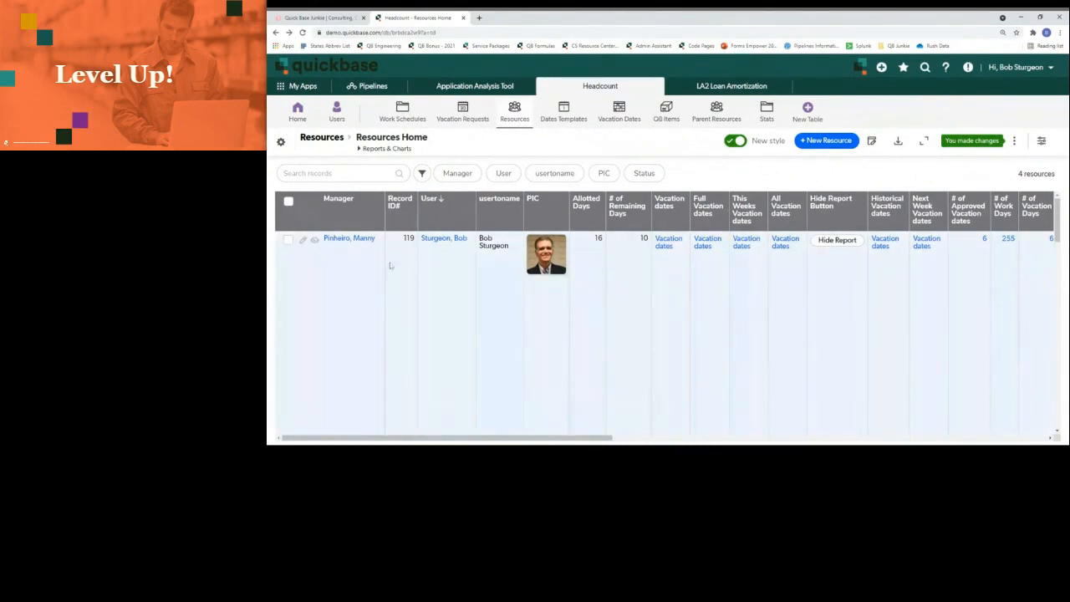
Open the listed resource's record and examine its form layout from the picture to the office location map
click(315, 240)
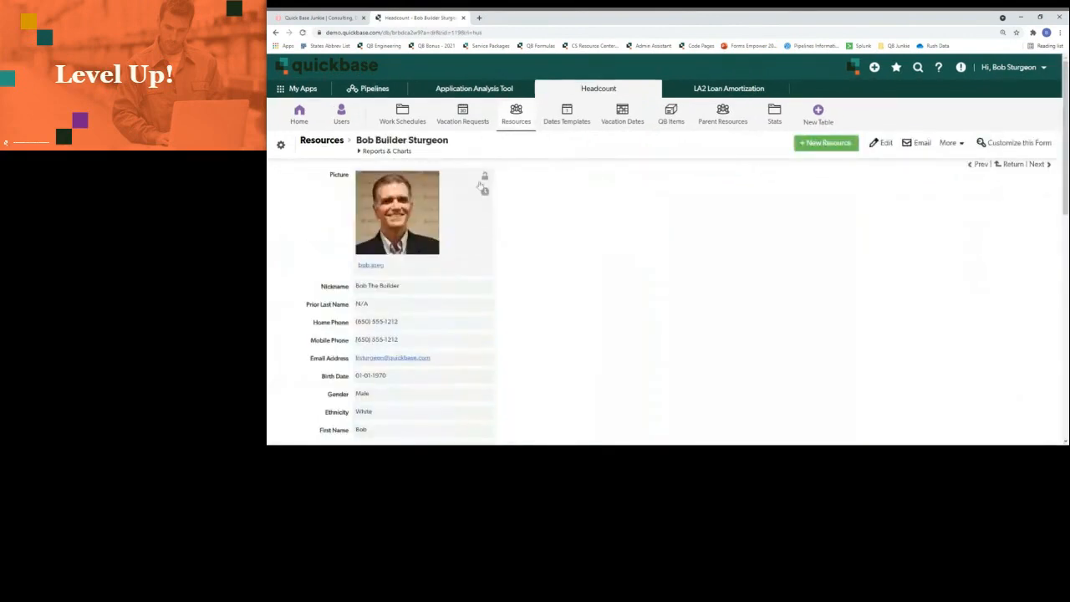
scroll(549, 303, down, 3)
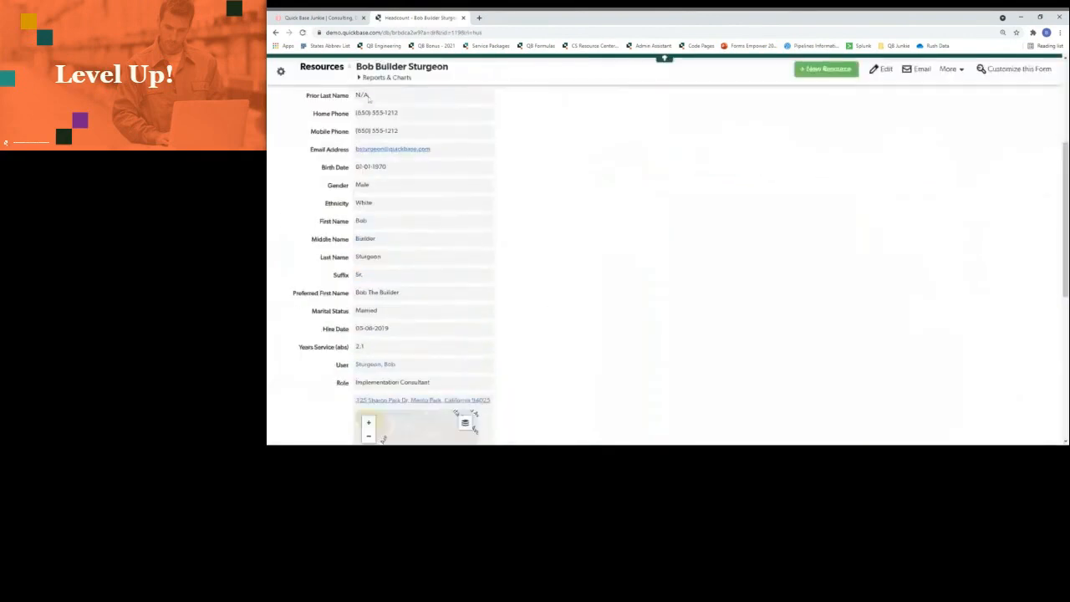
scroll(516, 314, up, 3)
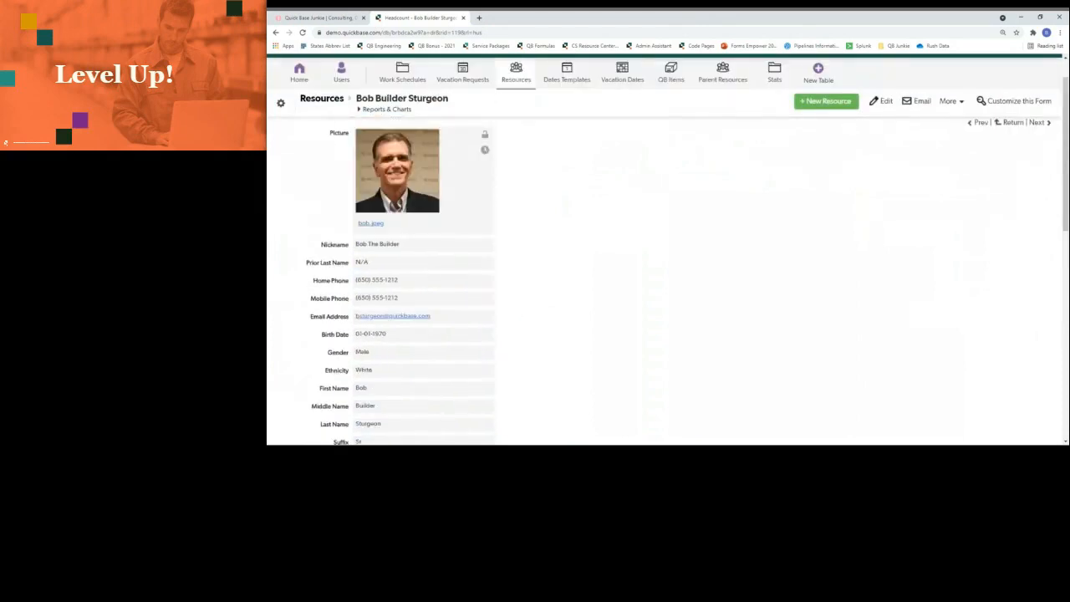
scroll(516, 316, down, 6)
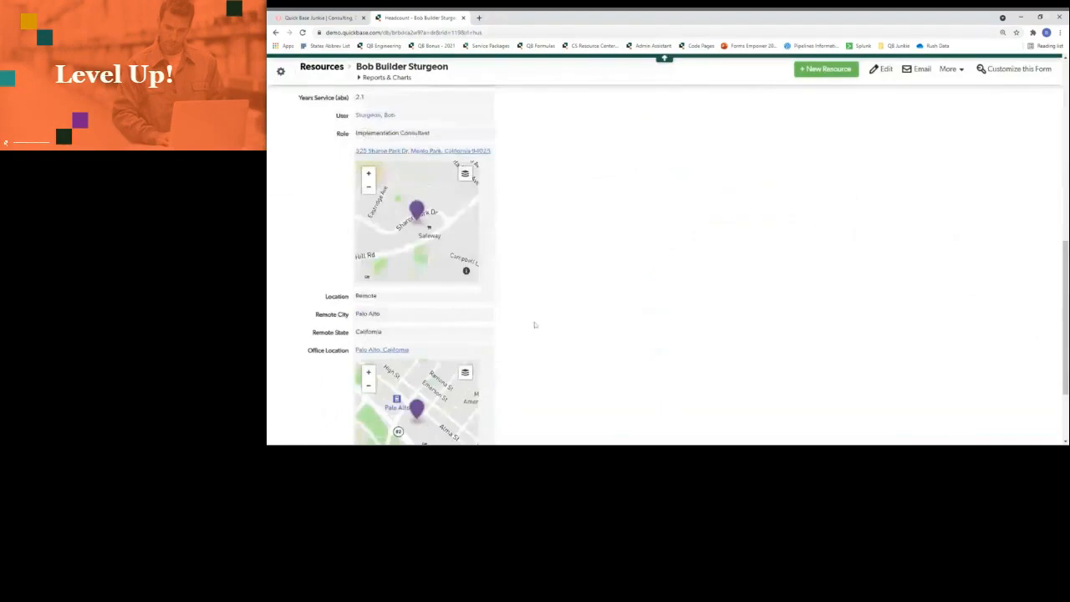
scroll(535, 324, down, 2)
scroll(534, 323, up, 8)
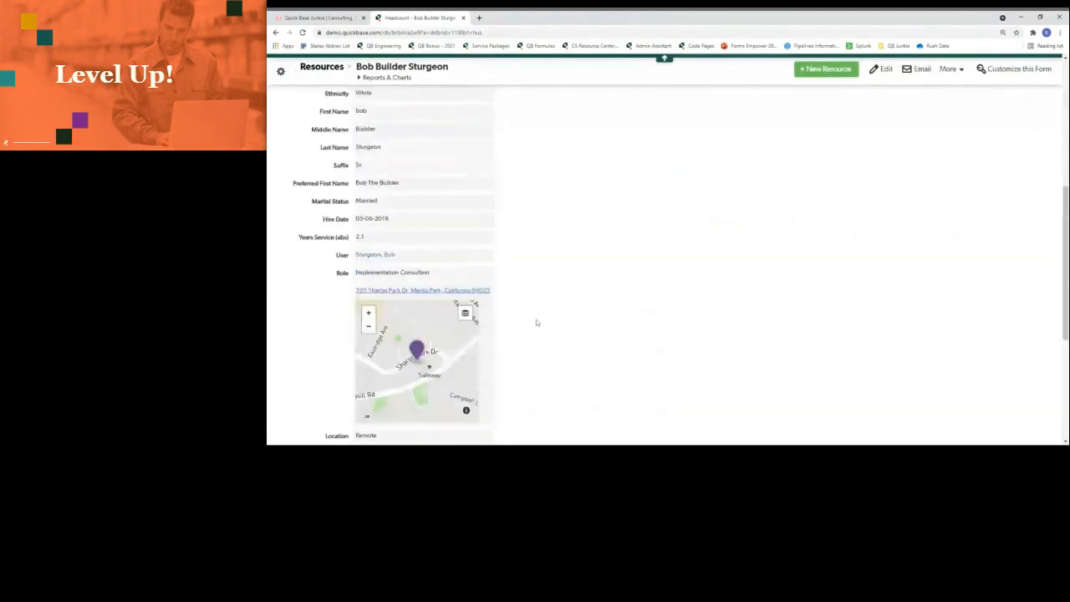
scroll(535, 321, up, 2)
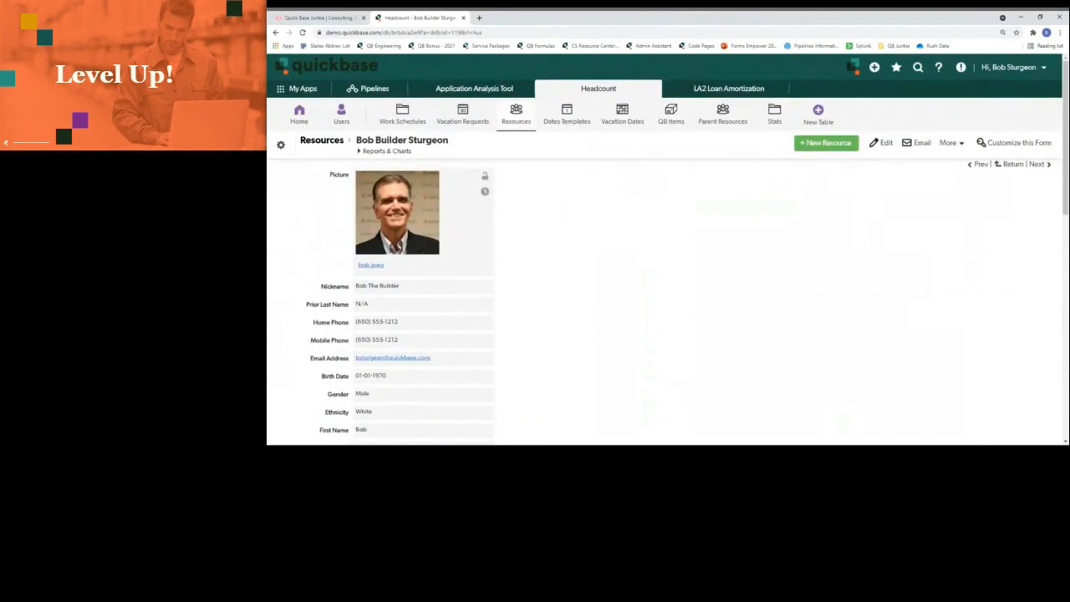
scroll(553, 336, down, 1)
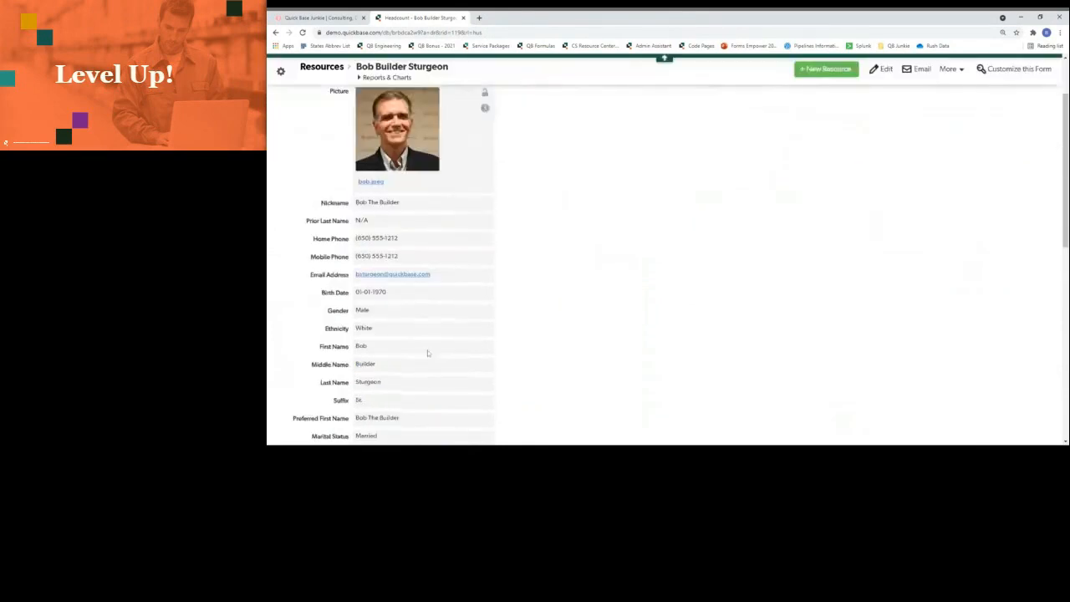
scroll(481, 355, down, 2)
scroll(488, 356, up, 4)
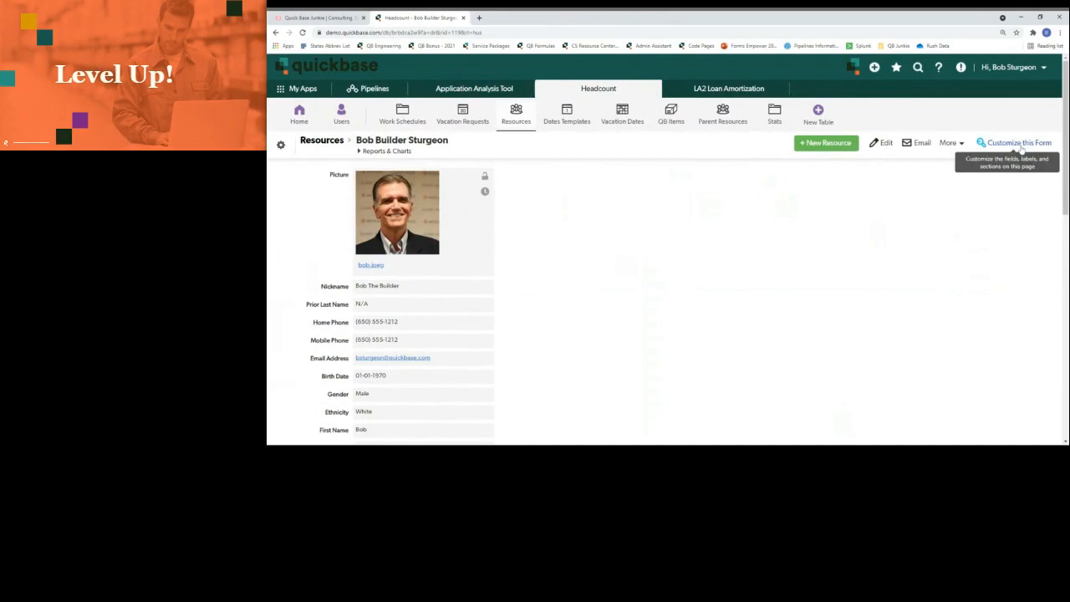
Customize the Basic Resource View form by moving First Name through Preferred First Name directly below Prior Last Name, and save it
click(1018, 144)
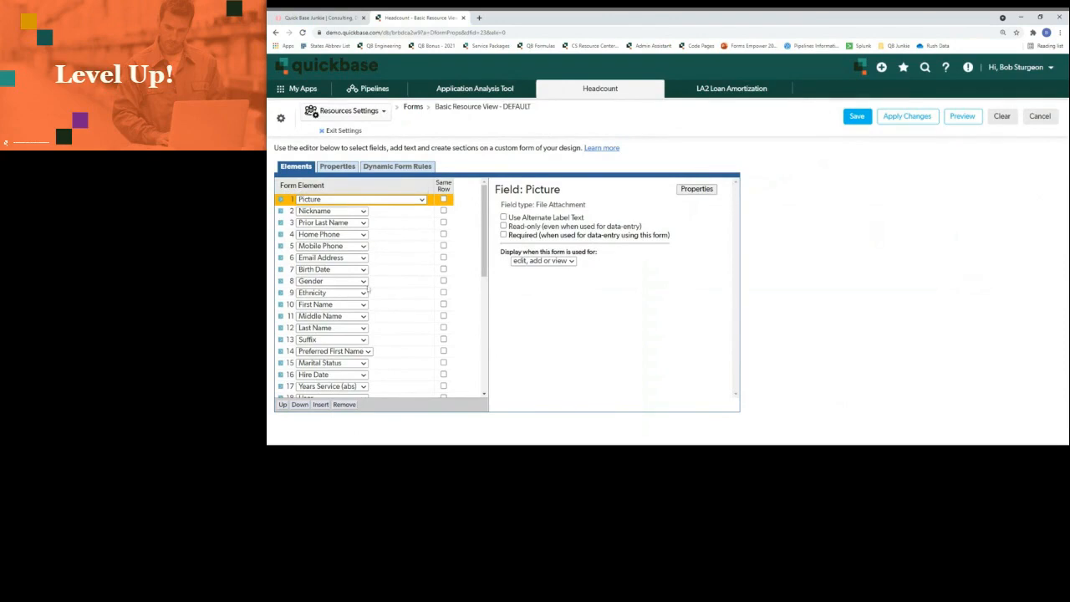
click(382, 307)
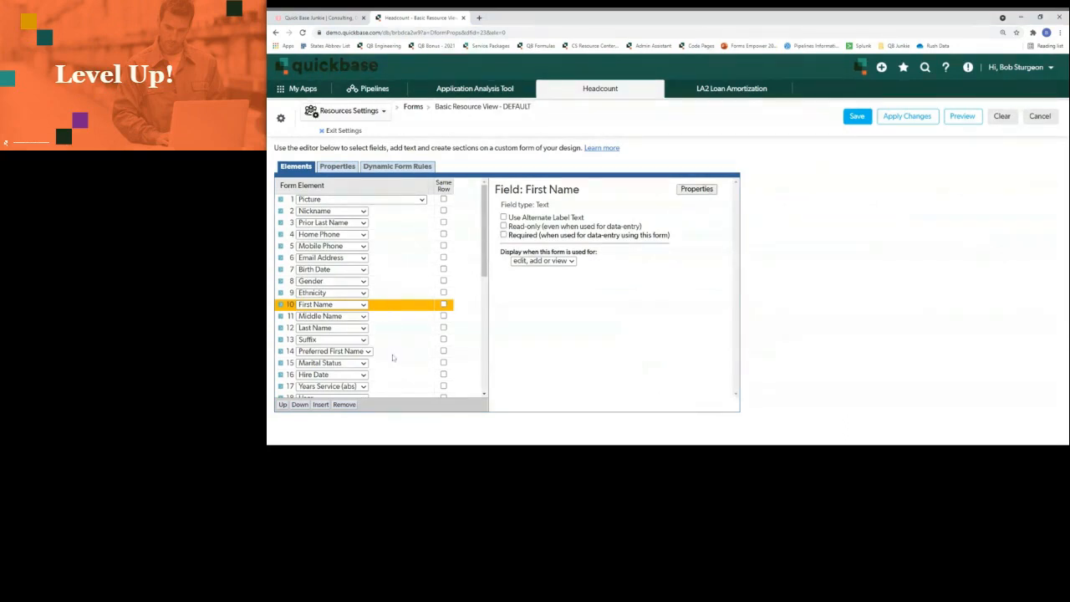
drag(393, 354, 396, 320)
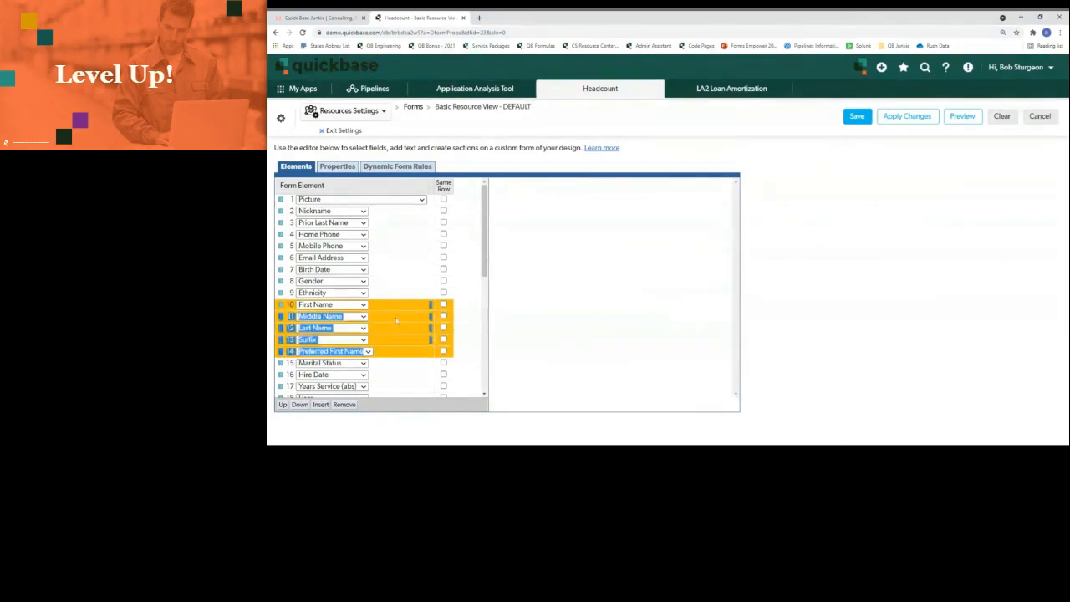
click(282, 405)
click(282, 404)
click(283, 404)
click(282, 404)
click(283, 405)
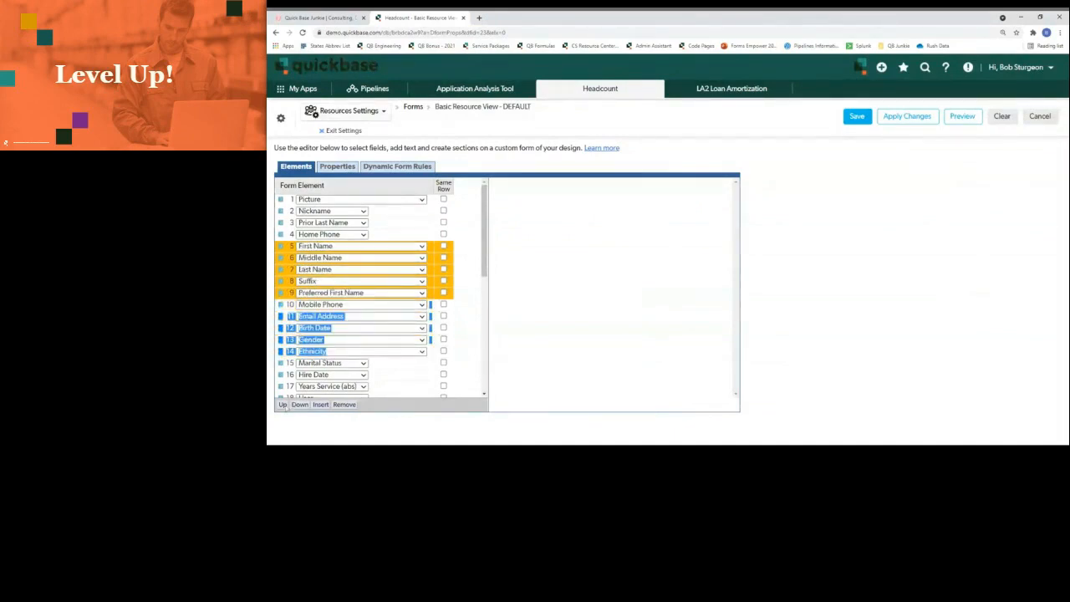
click(283, 404)
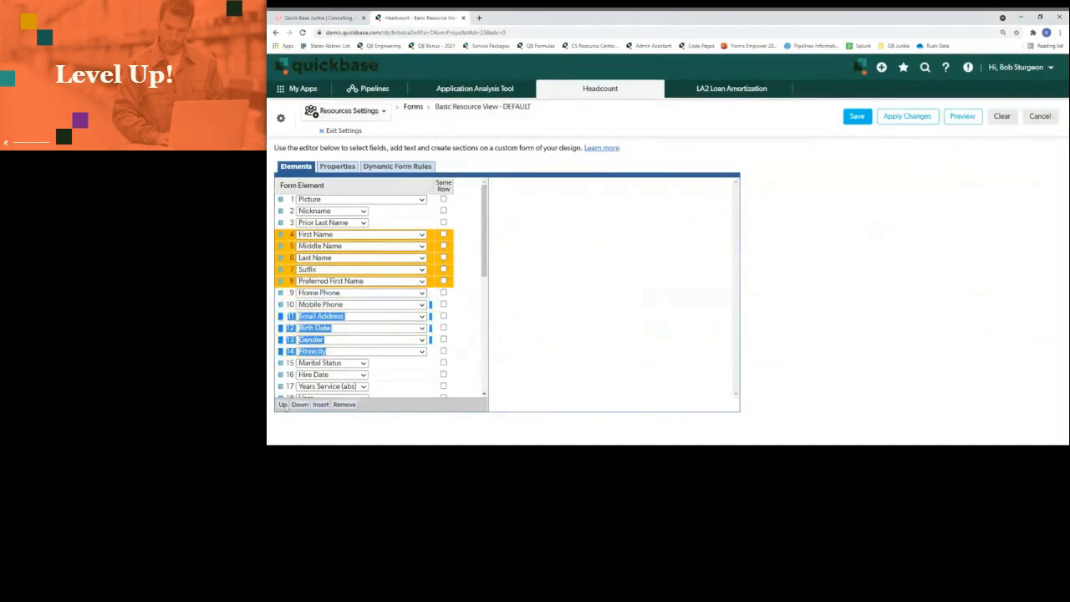
click(462, 291)
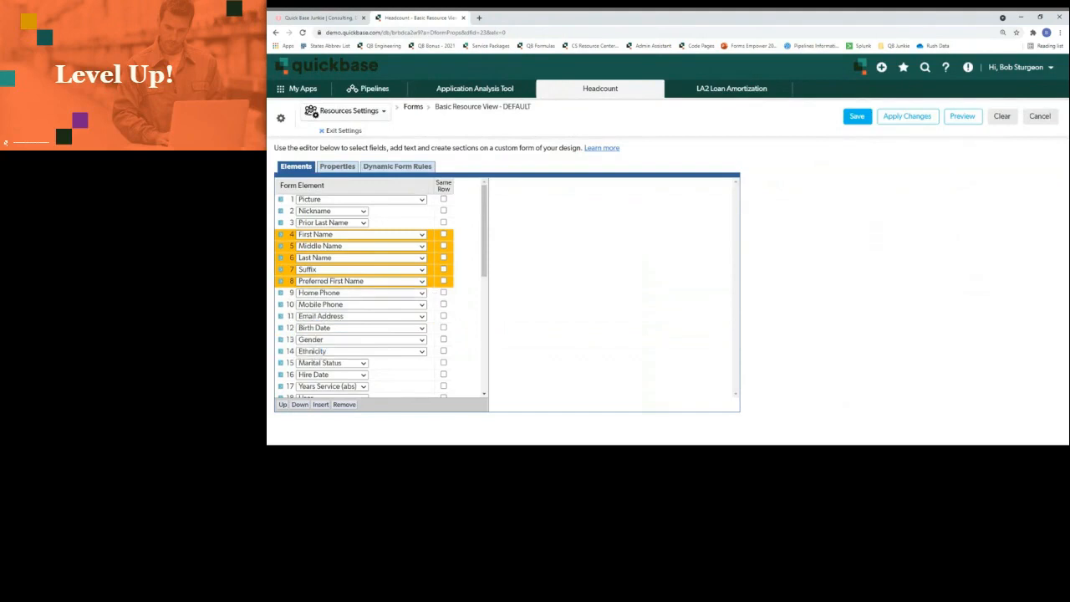
click(867, 117)
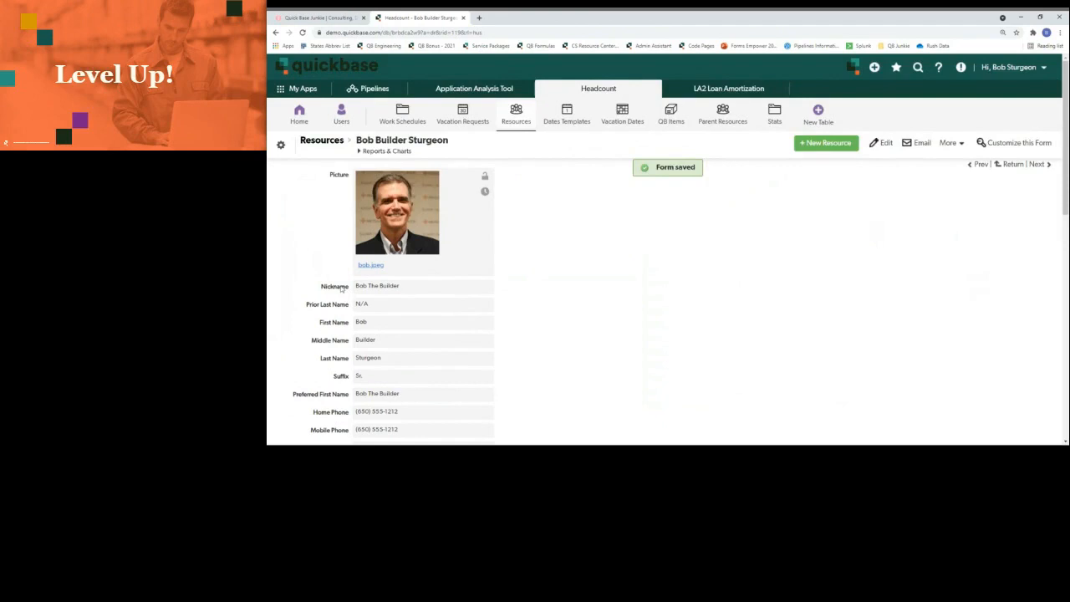
Reopen the form editor from the Nickname element and move First Name, Middle Name and Last Name above Nickname
right_click(343, 287)
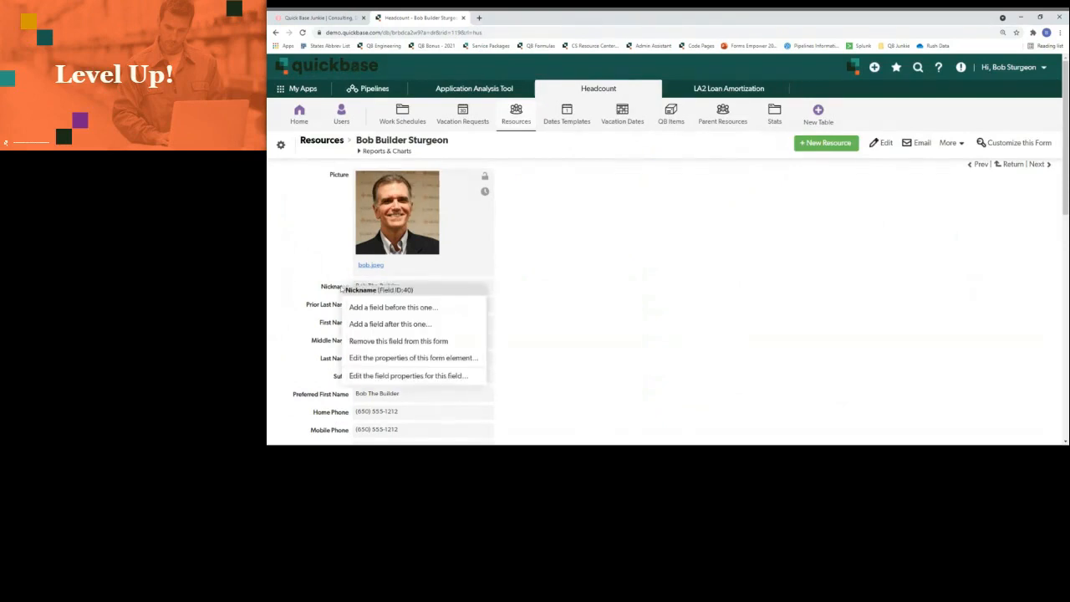
click(442, 359)
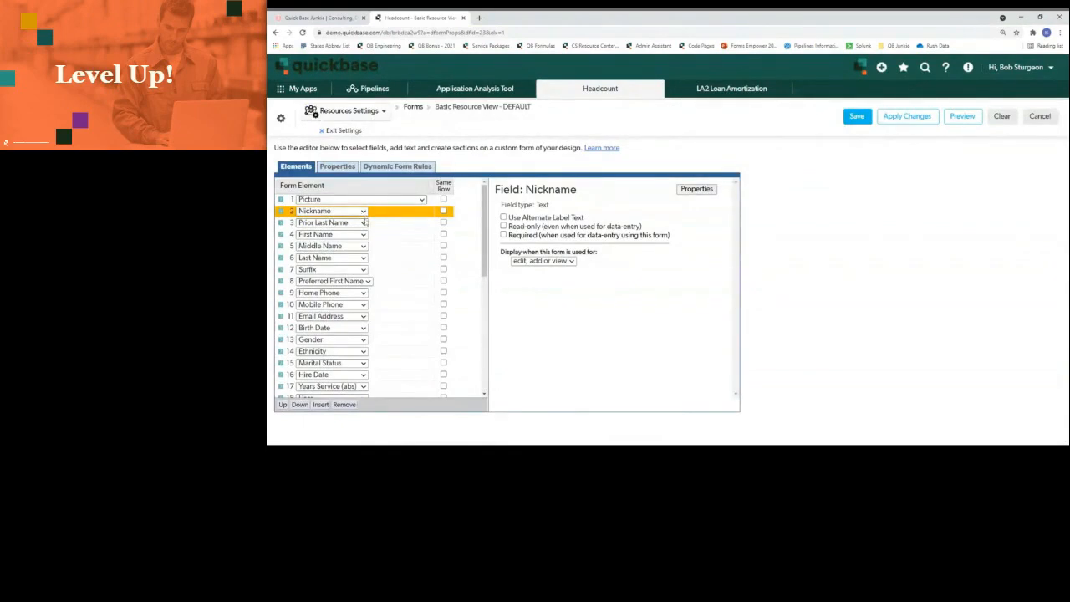
scroll(418, 301, down, 3)
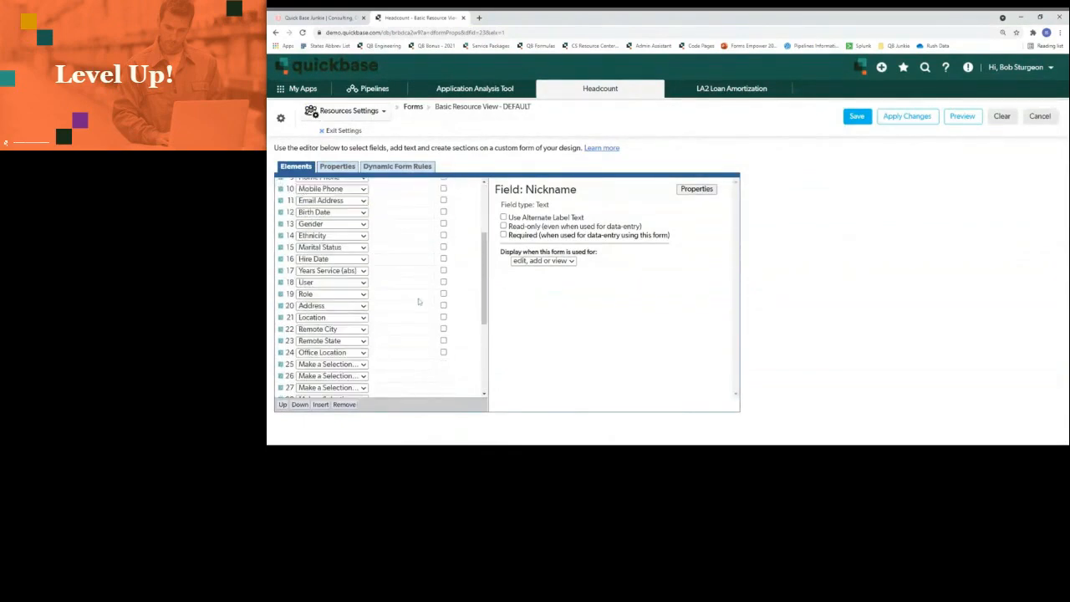
scroll(418, 301, down, 1)
scroll(418, 301, up, 5)
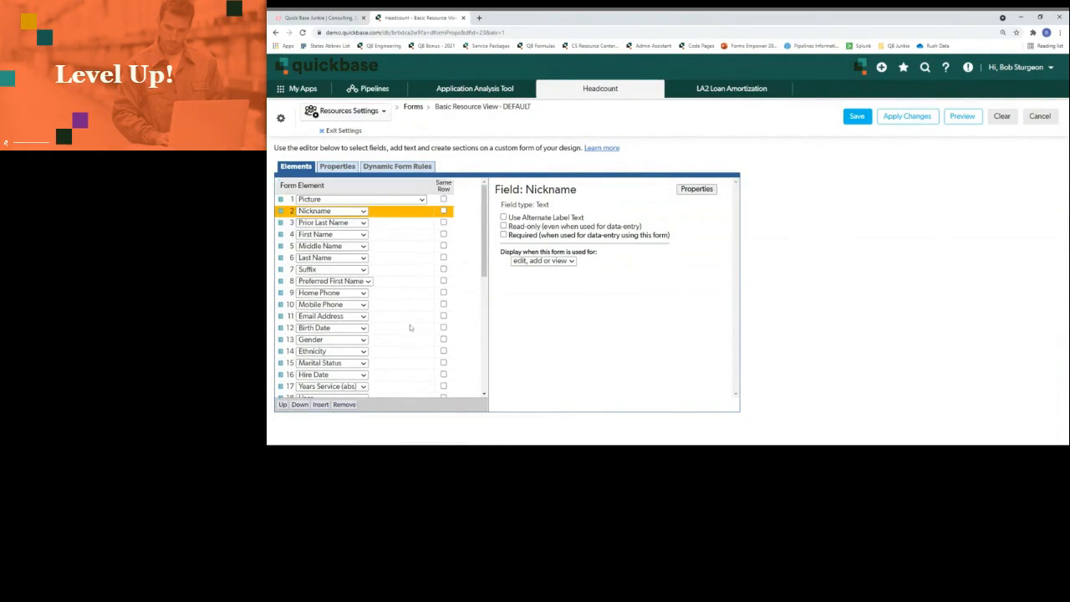
click(389, 235)
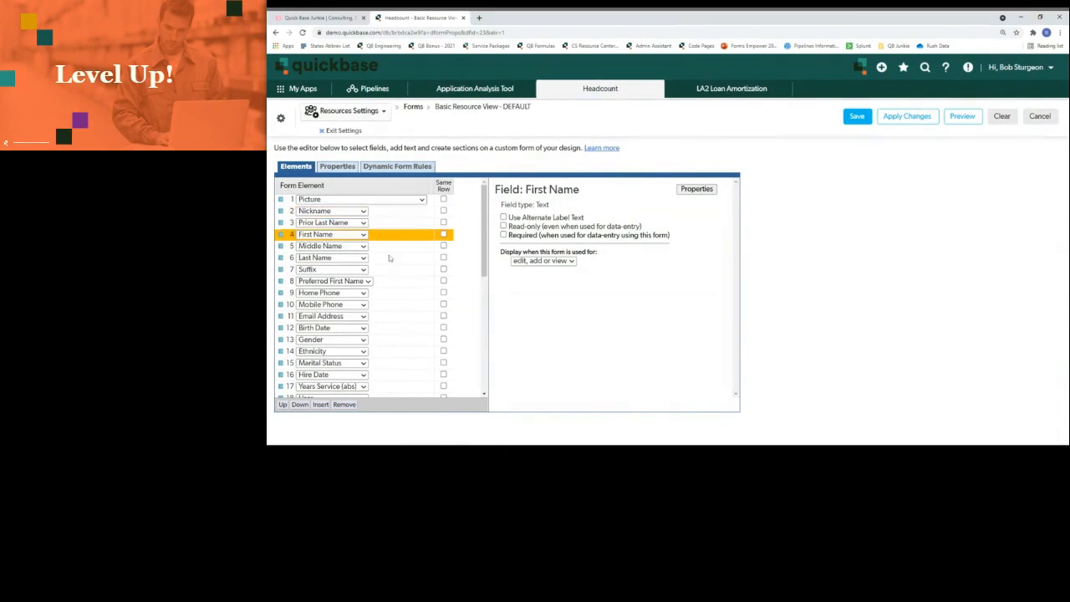
shift+click(389, 258)
click(282, 404)
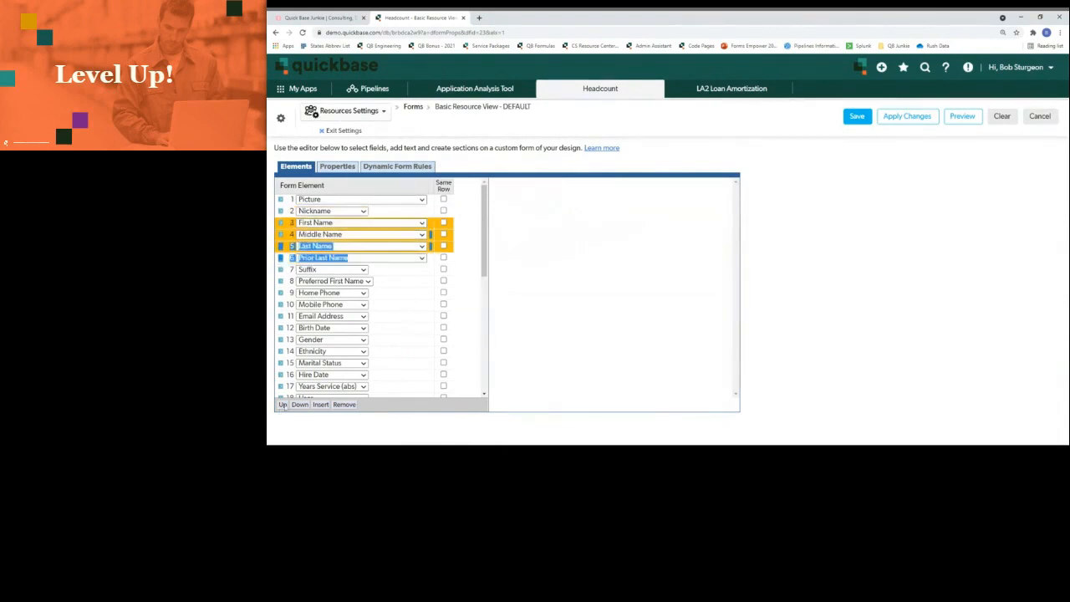
click(282, 405)
Move Suffix directly below Last Name and Preferred First Name directly below Suffix, and save the form
click(423, 270)
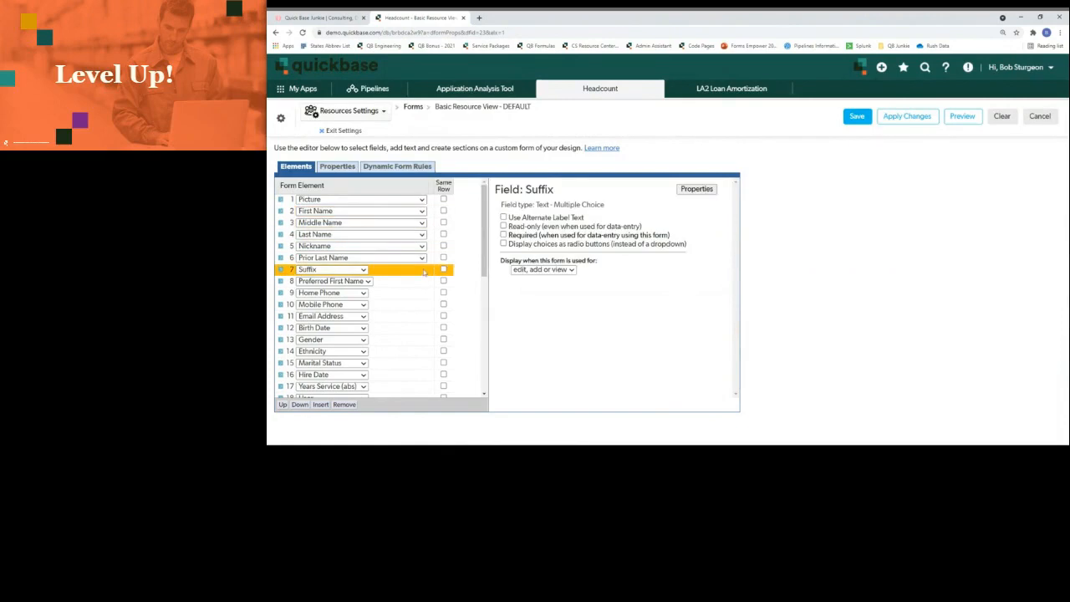
click(282, 404)
click(283, 405)
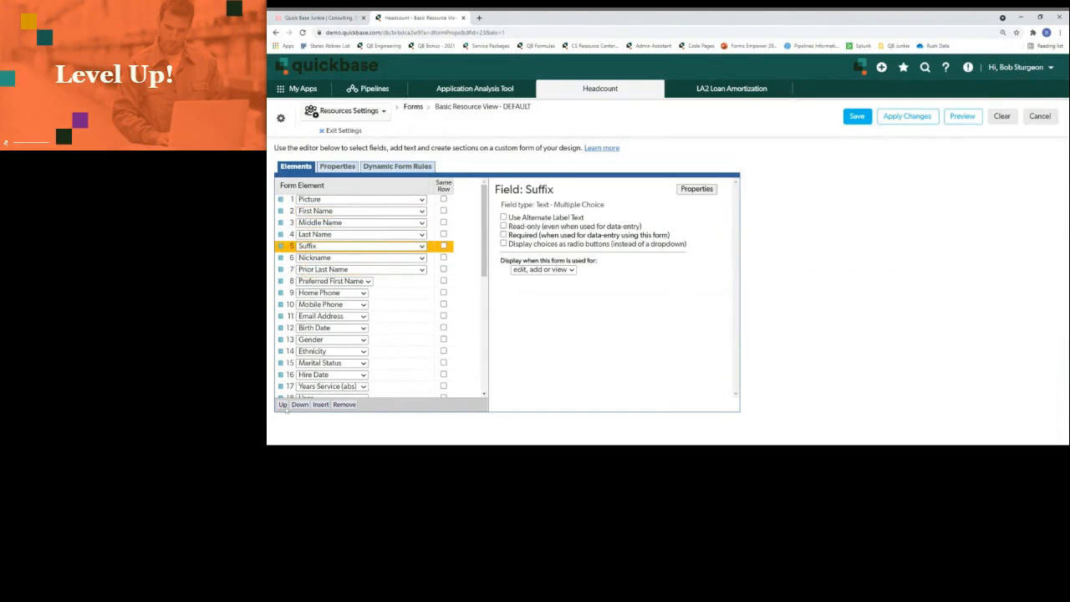
click(392, 285)
click(283, 405)
click(282, 405)
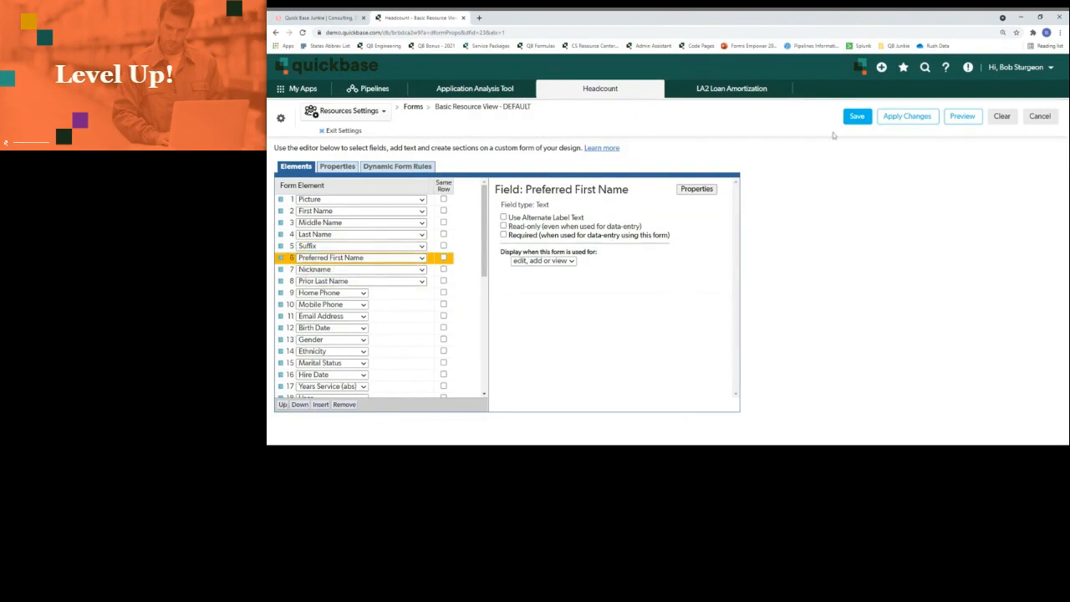
click(863, 120)
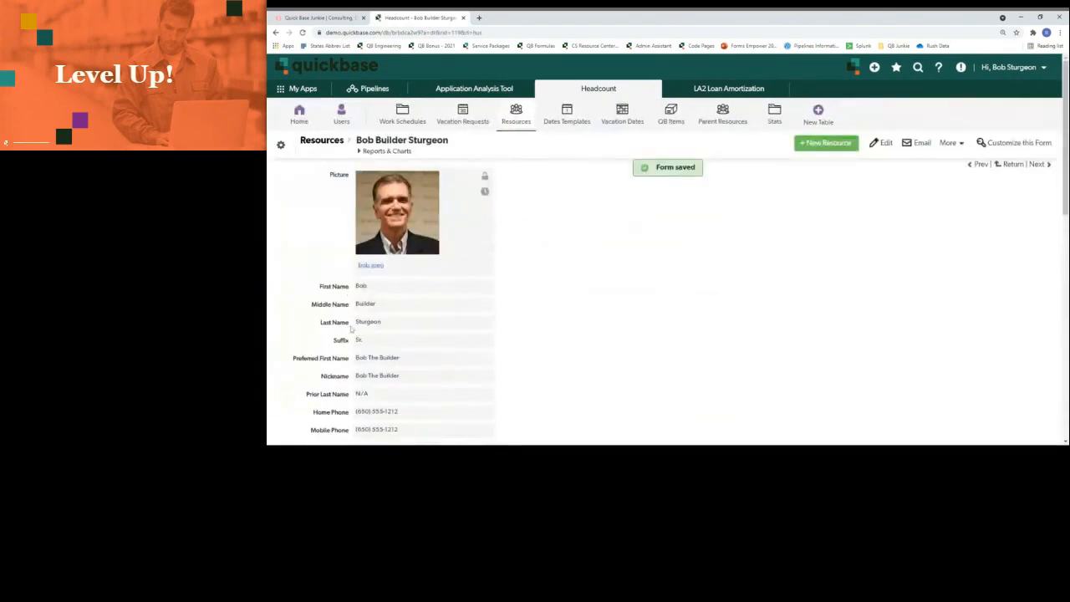
Place Middle Name, Last Name and Suffix on First Name's row, and Nickname and Prior Last Name on Preferred First Name's row, and save the form
scroll(486, 343, down, 3)
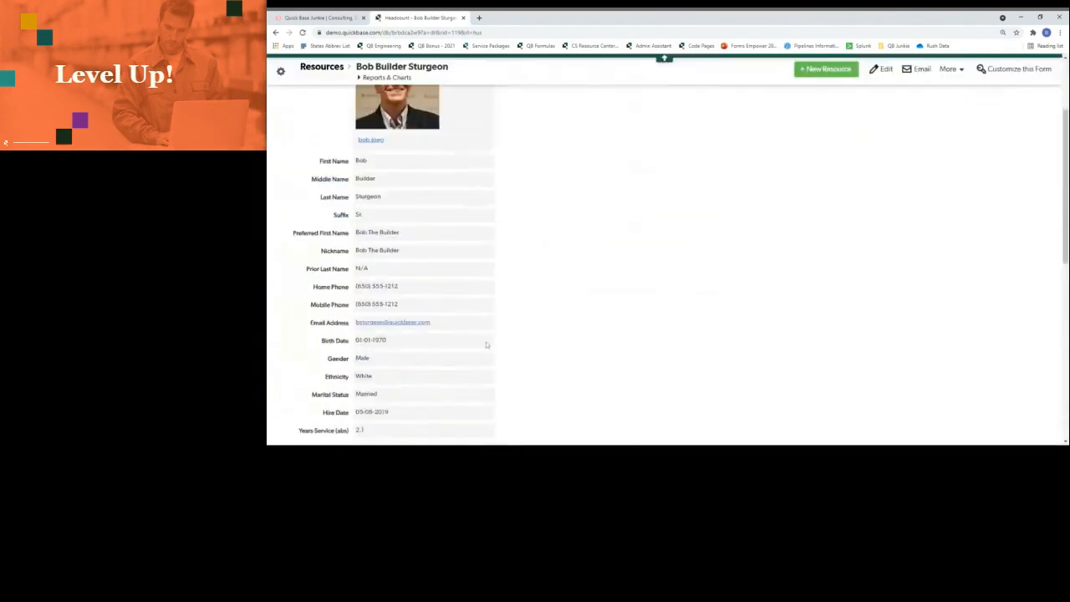
scroll(484, 346, up, 3)
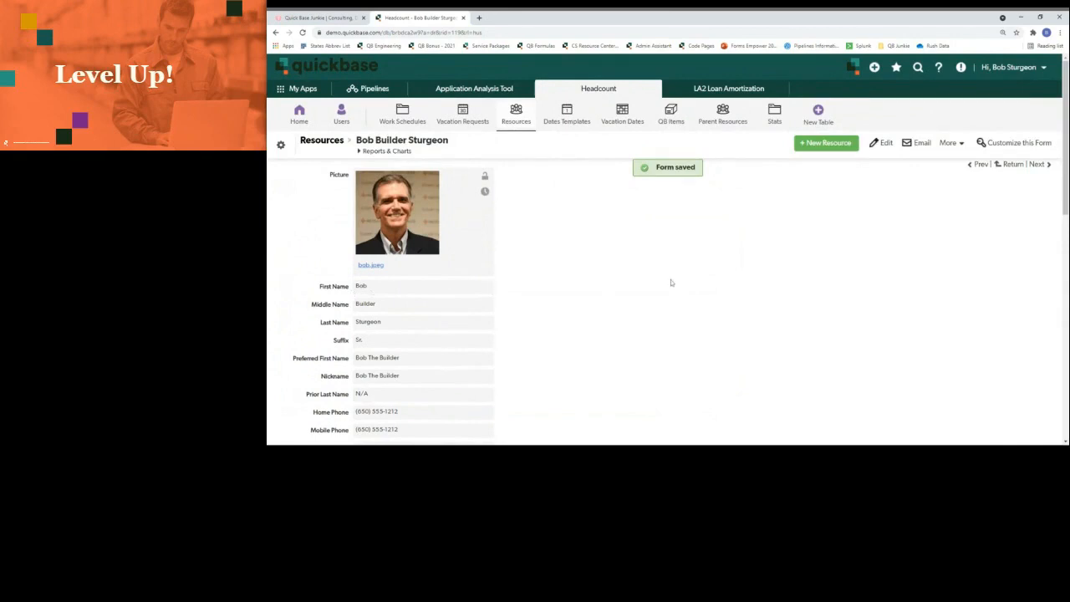
right_click(335, 286)
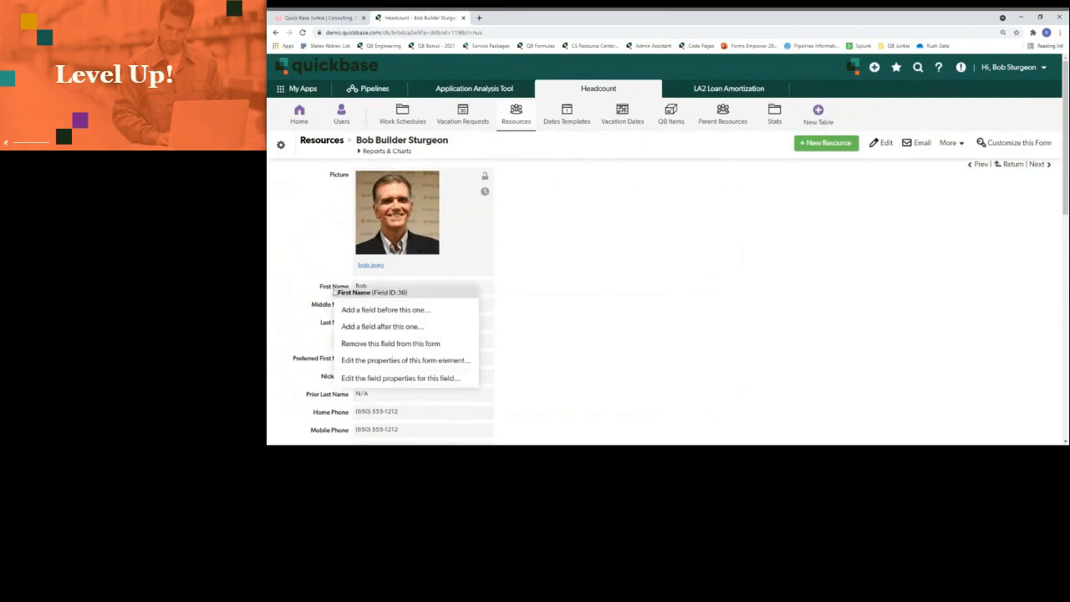
click(367, 361)
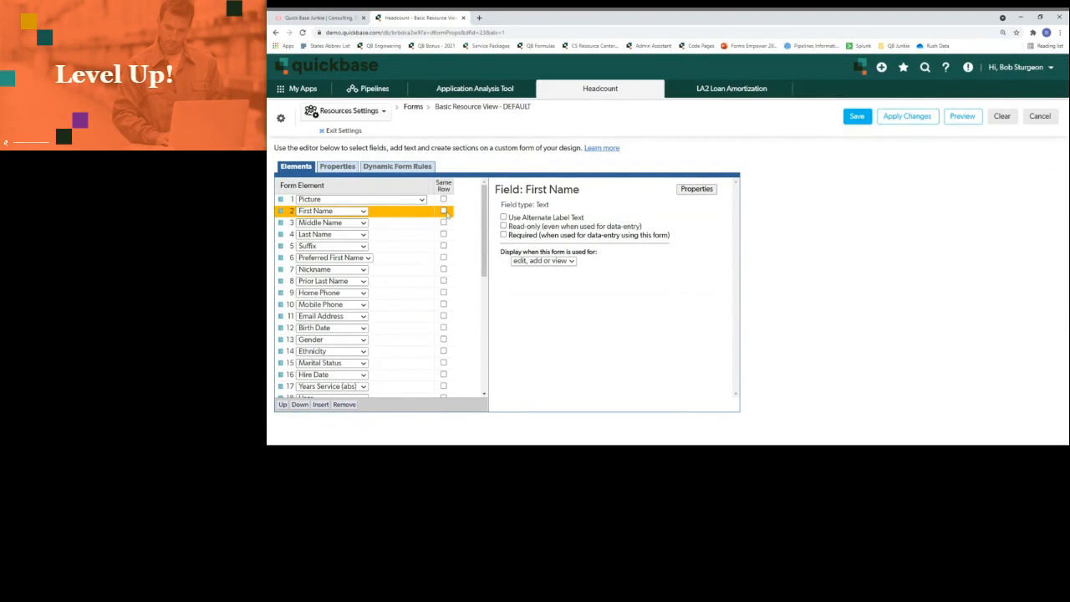
click(443, 222)
click(443, 234)
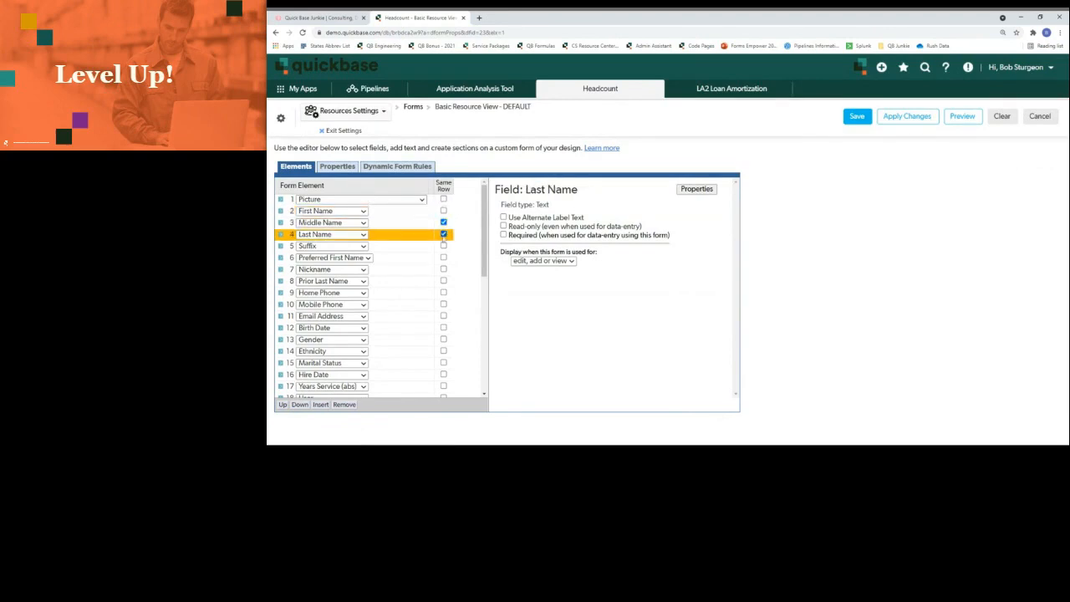
click(443, 245)
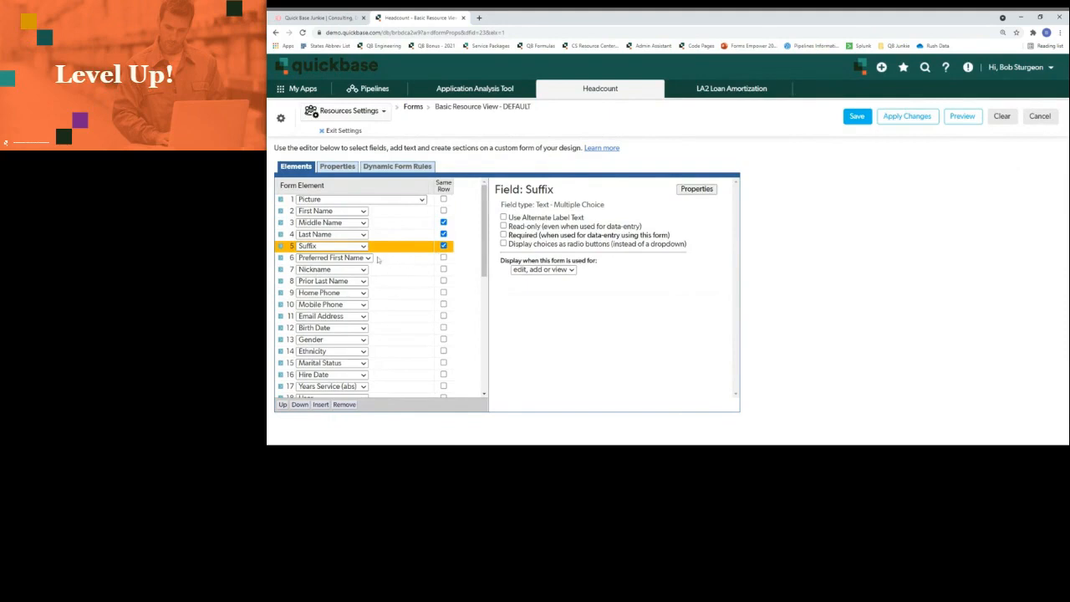
click(442, 269)
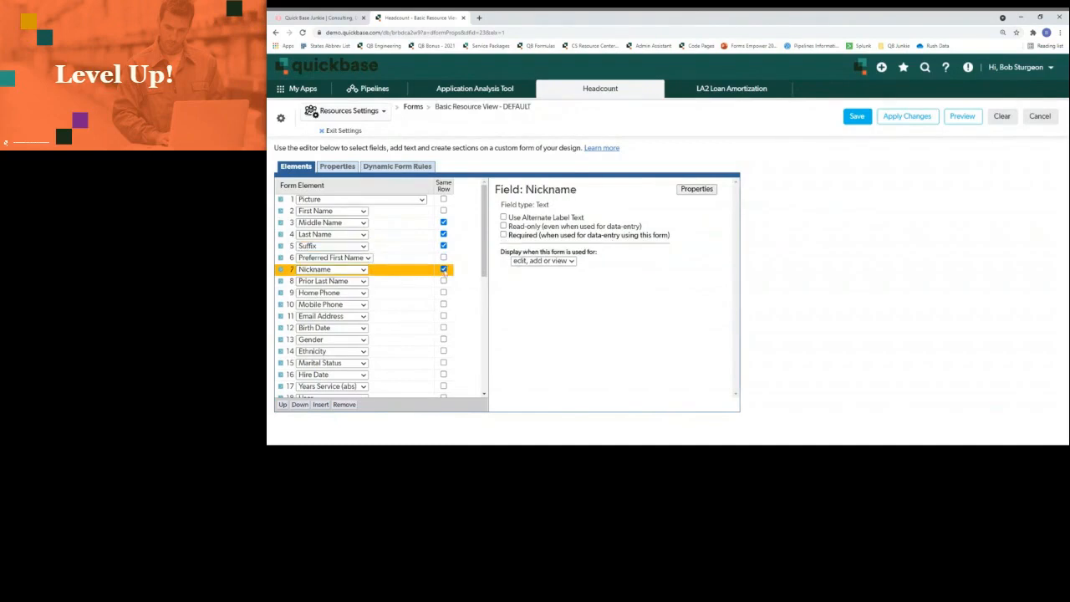
click(442, 281)
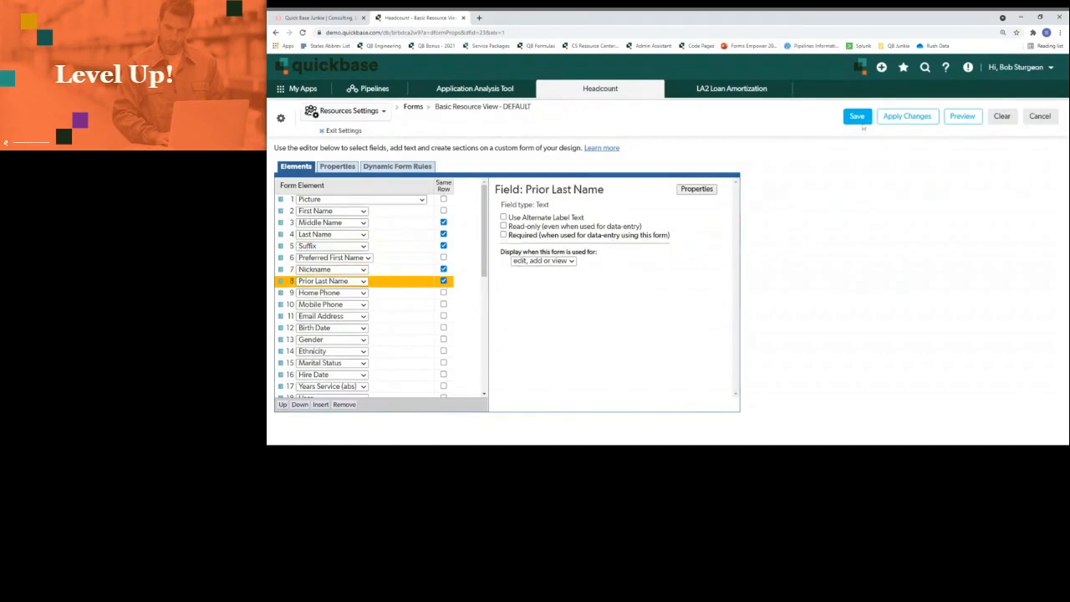
click(857, 119)
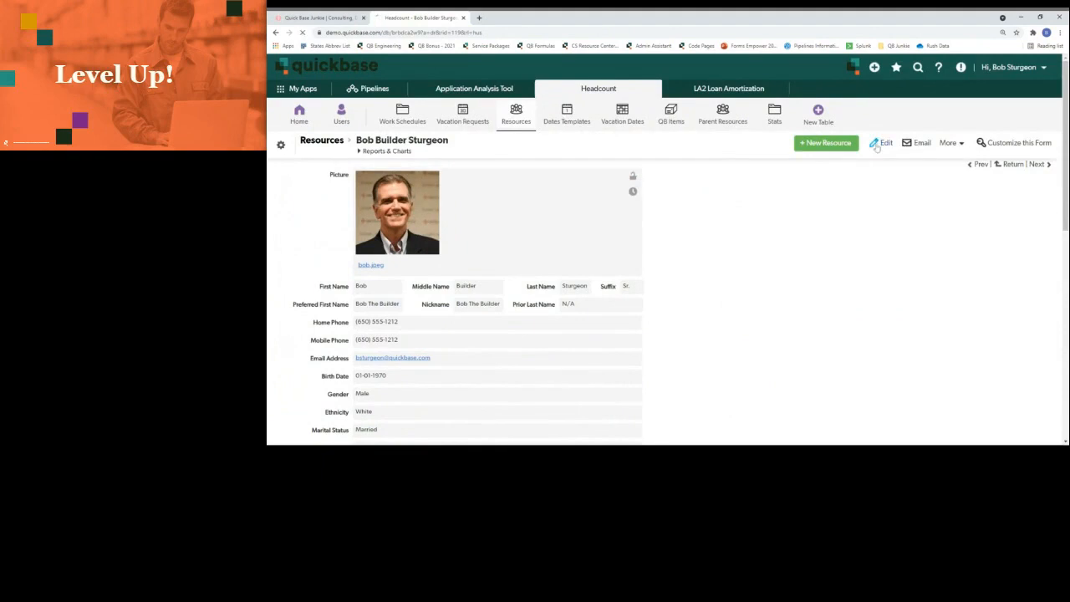
Open the resource record for editing to check the layout of the name fields in edit mode
click(876, 145)
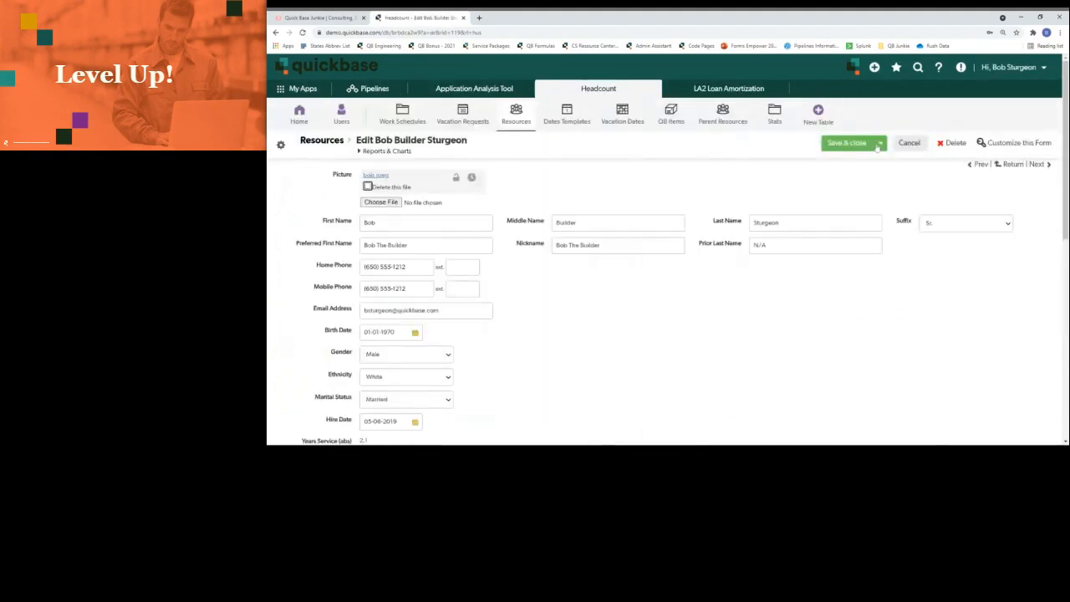
Leave record editing, insert a section heading titled Name above First Name with field labels above the fields, and save the form
click(914, 147)
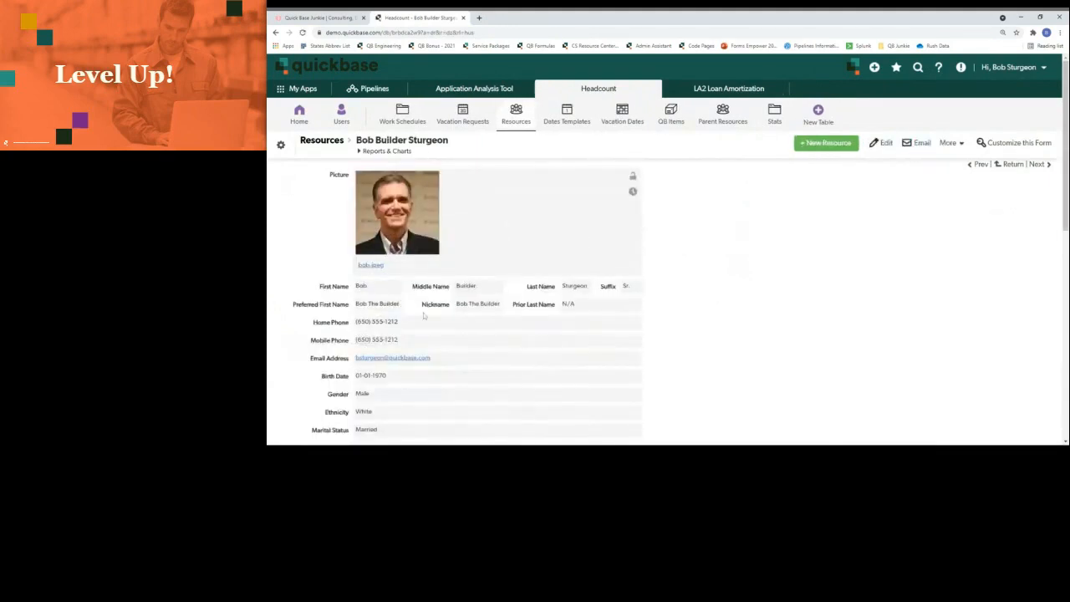
right_click(340, 291)
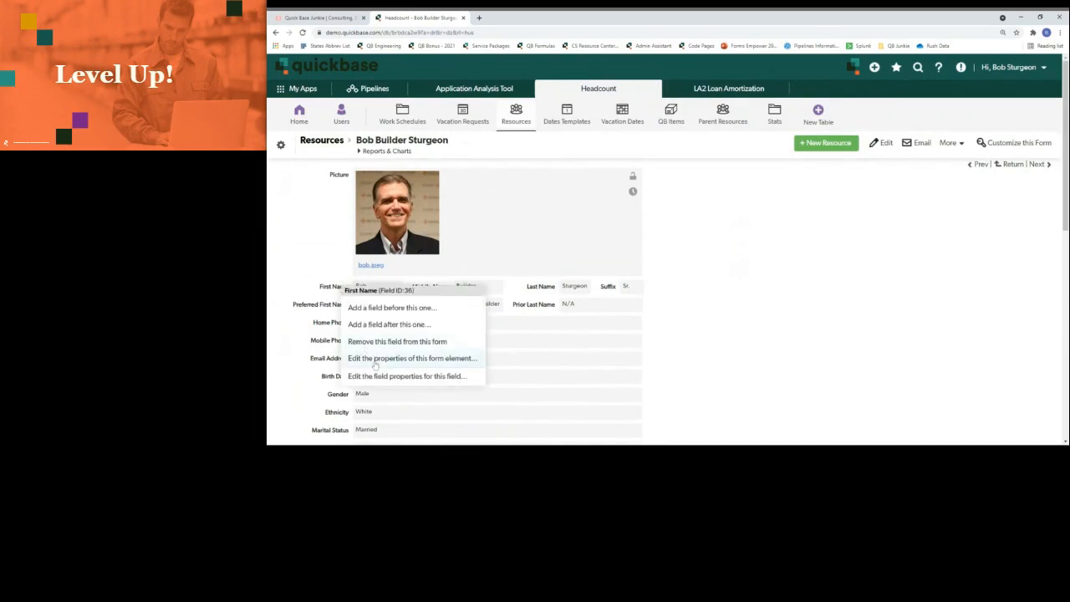
click(377, 357)
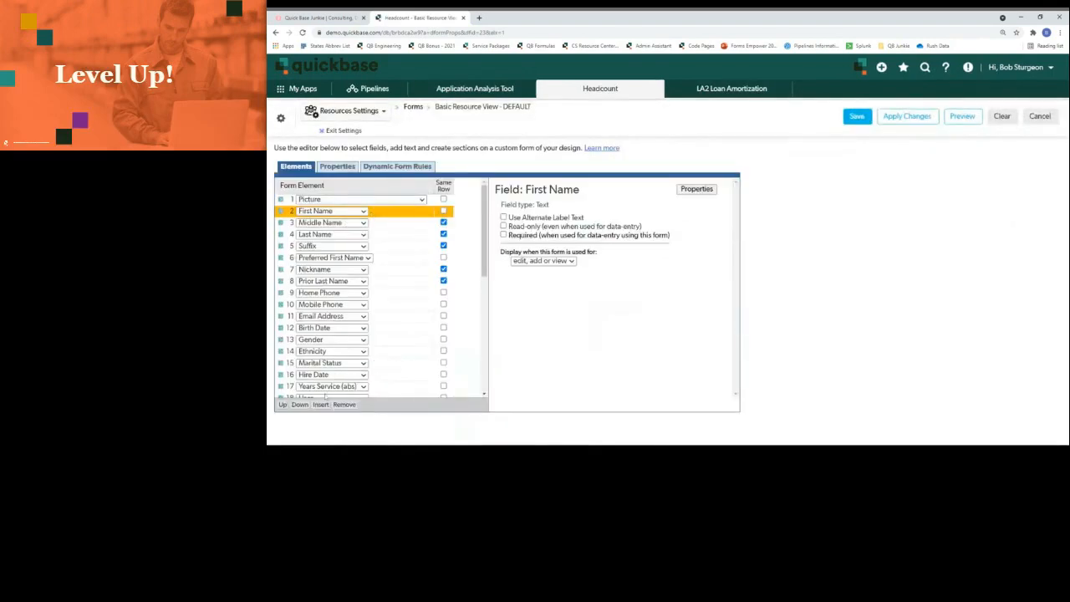
click(321, 404)
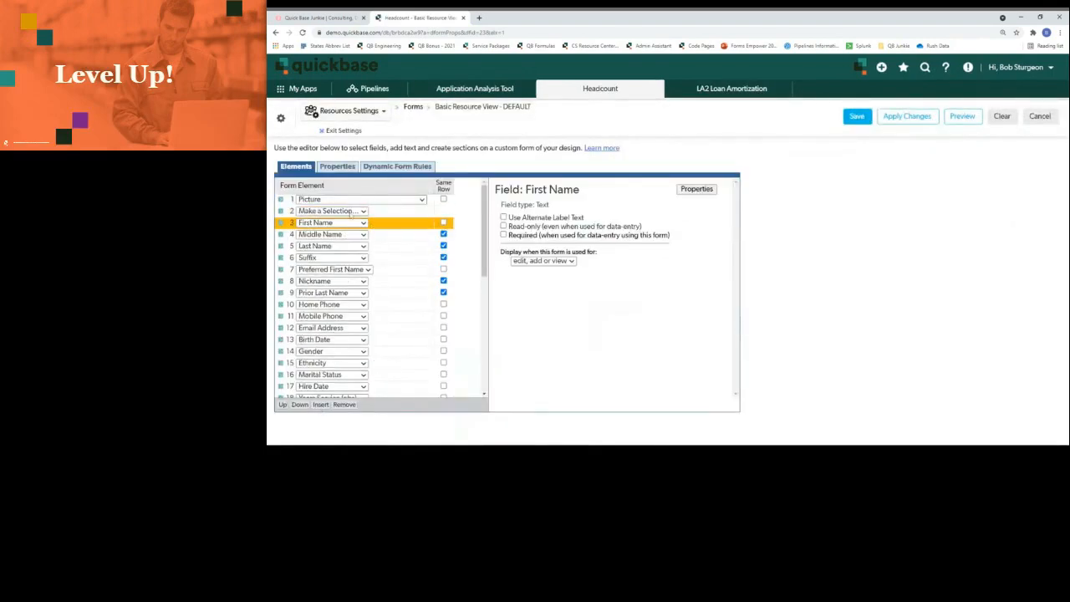
click(351, 213)
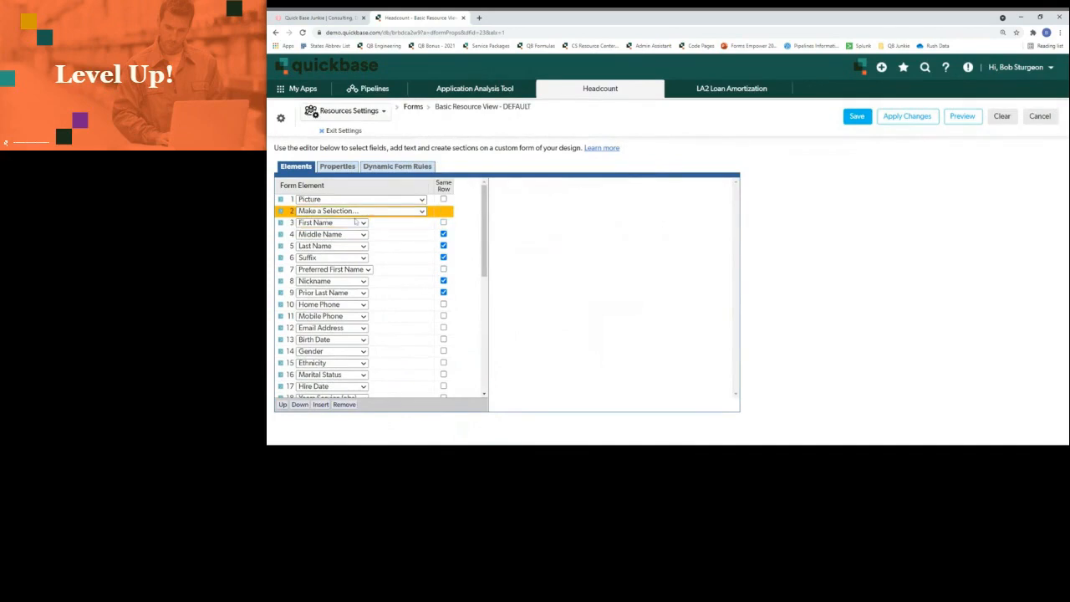
click(328, 233)
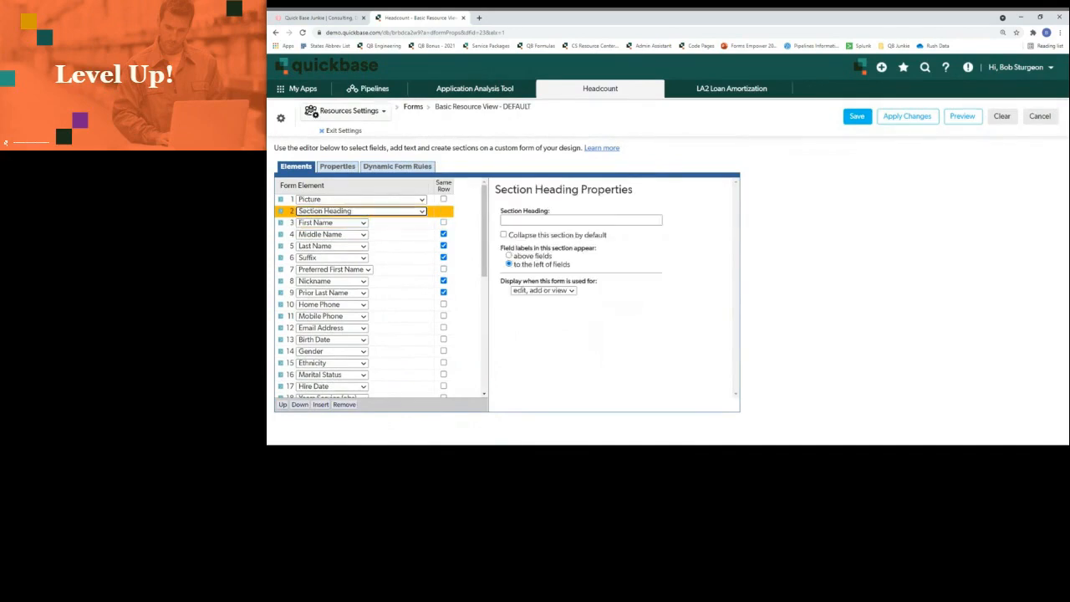
click(580, 219)
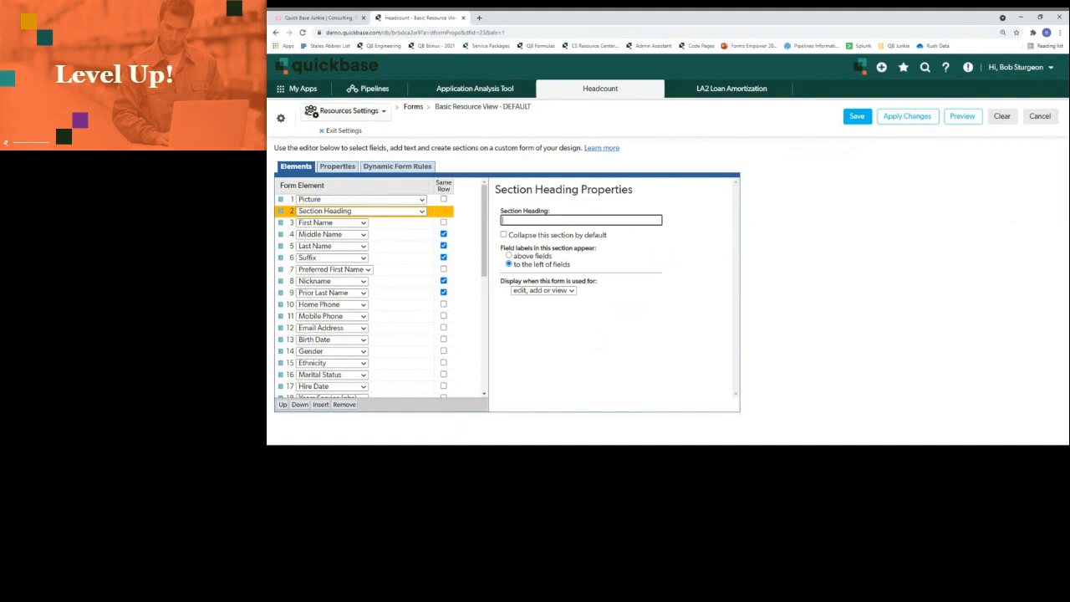
text(Name)
click(509, 256)
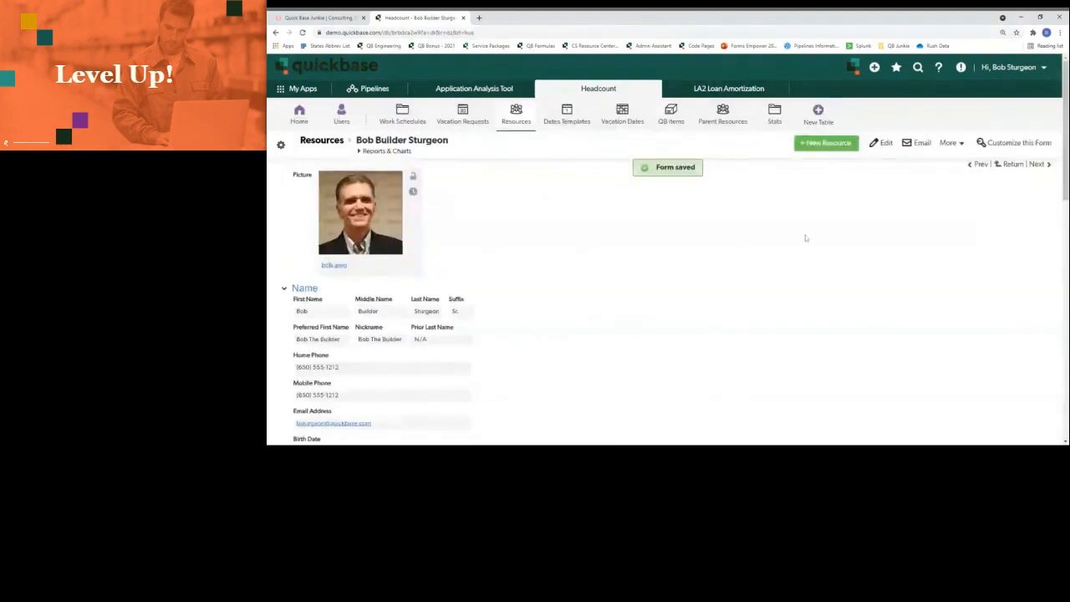
Check the Name section's layout in the record's edit mode and look over the remaining ungrouped fields in view mode
click(879, 143)
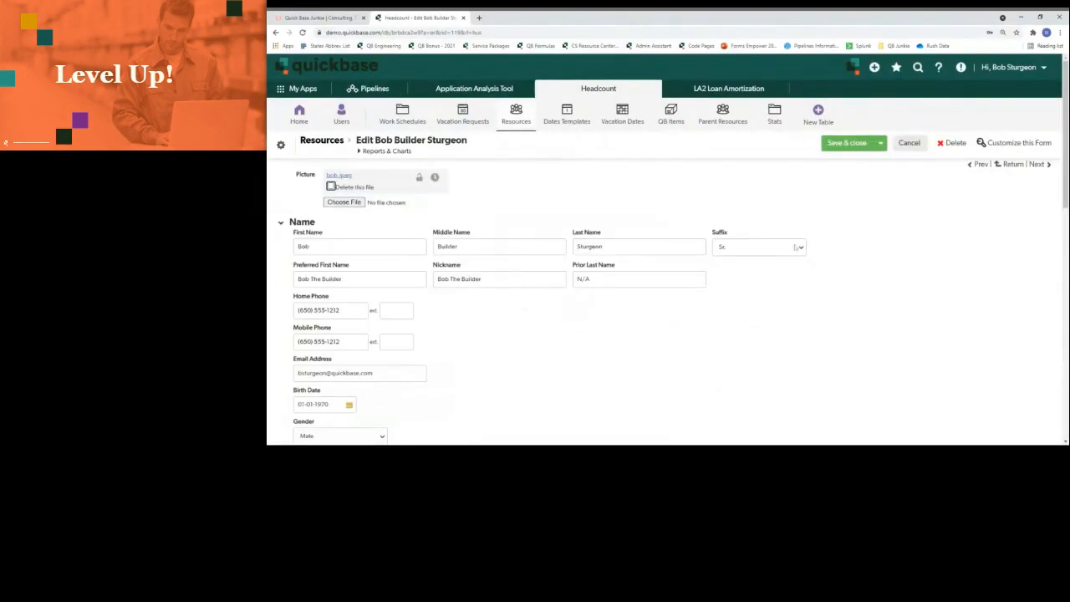
click(919, 143)
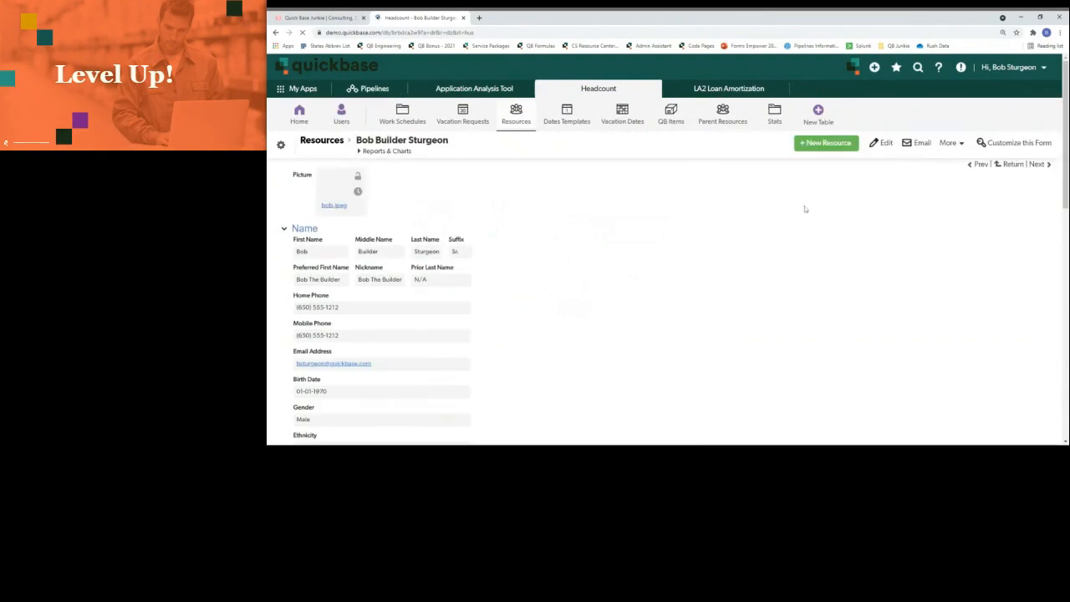
scroll(336, 358, down, 1)
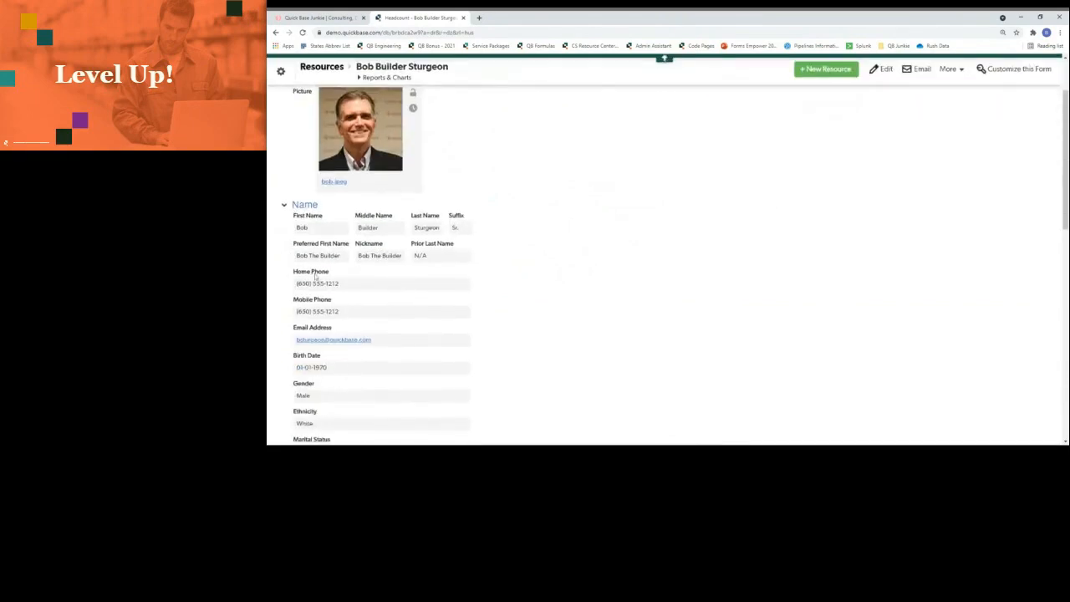
scroll(387, 315, down, 1)
scroll(394, 324, up, 1)
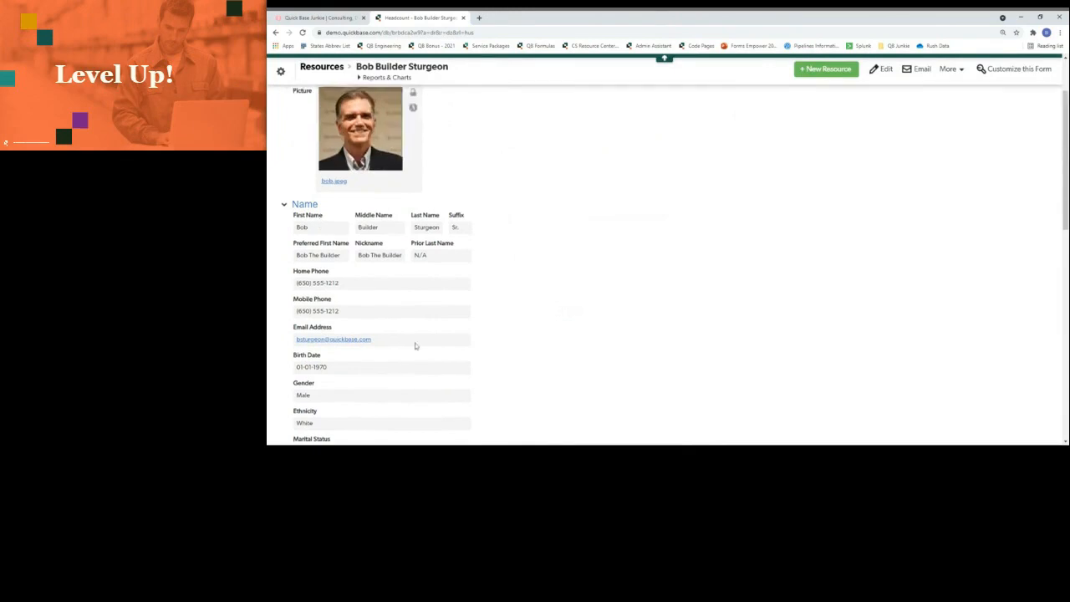
scroll(414, 346, down, 1)
scroll(415, 346, down, 1)
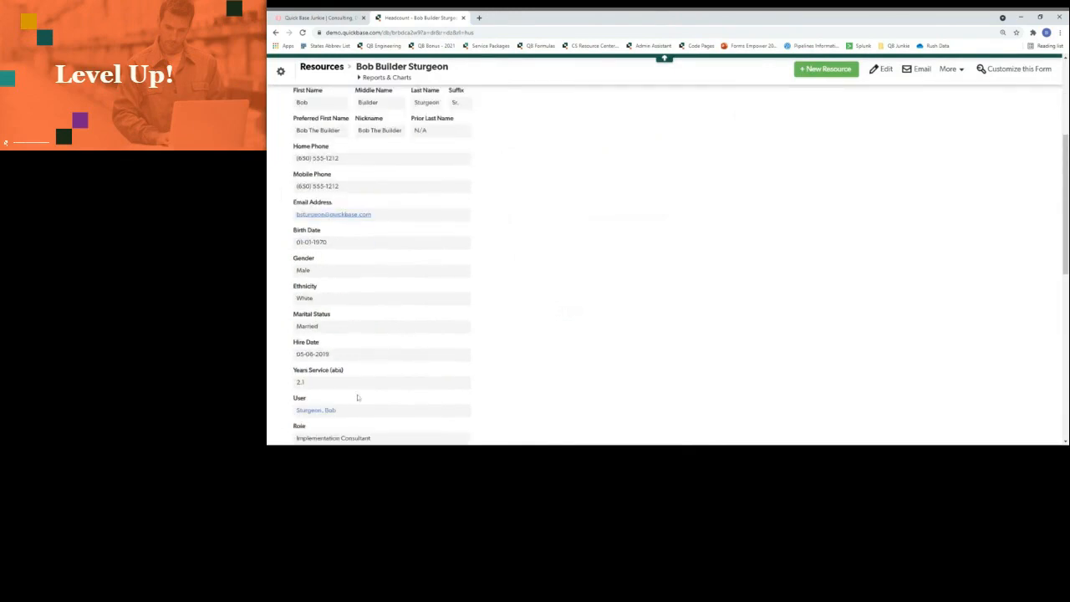
scroll(370, 358, up, 3)
scroll(370, 353, down, 1)
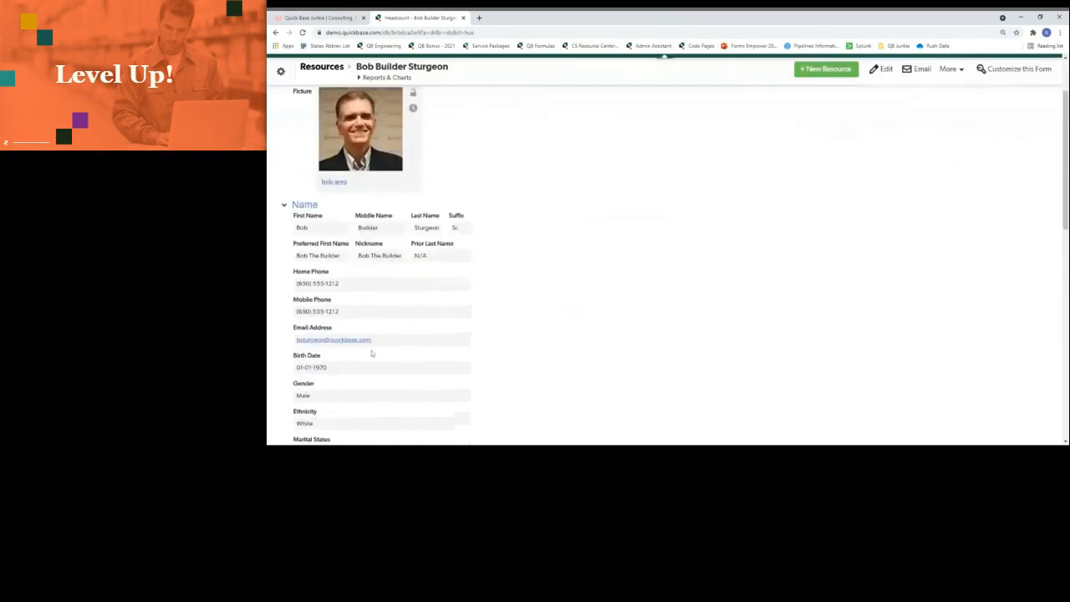
Open the form editor from the Home Phone element and place Mobile Phone and Email Address on Home Phone's row
right_click(326, 274)
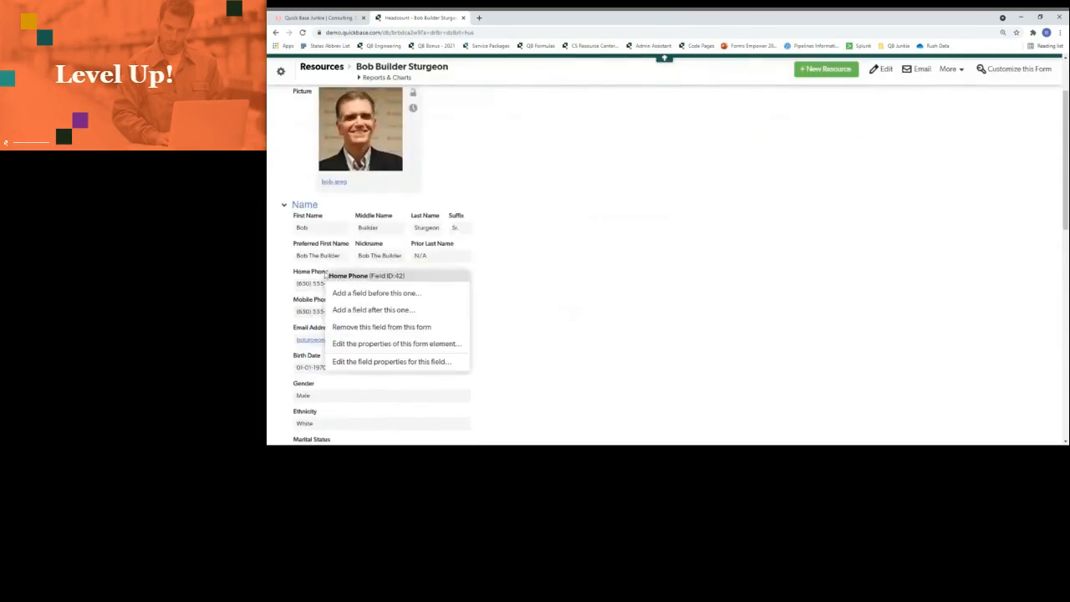
click(370, 350)
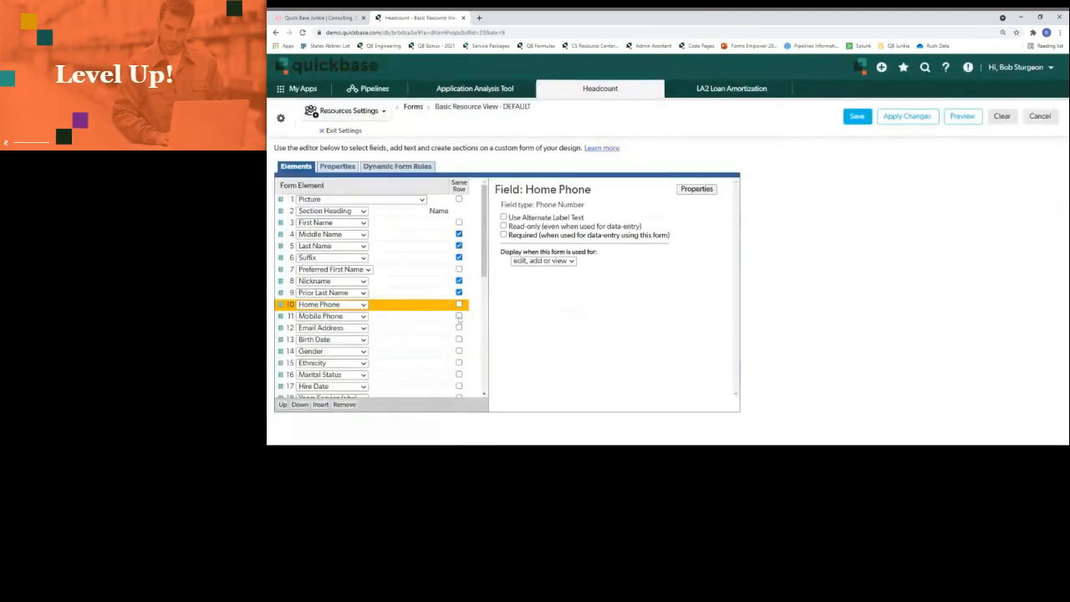
click(459, 328)
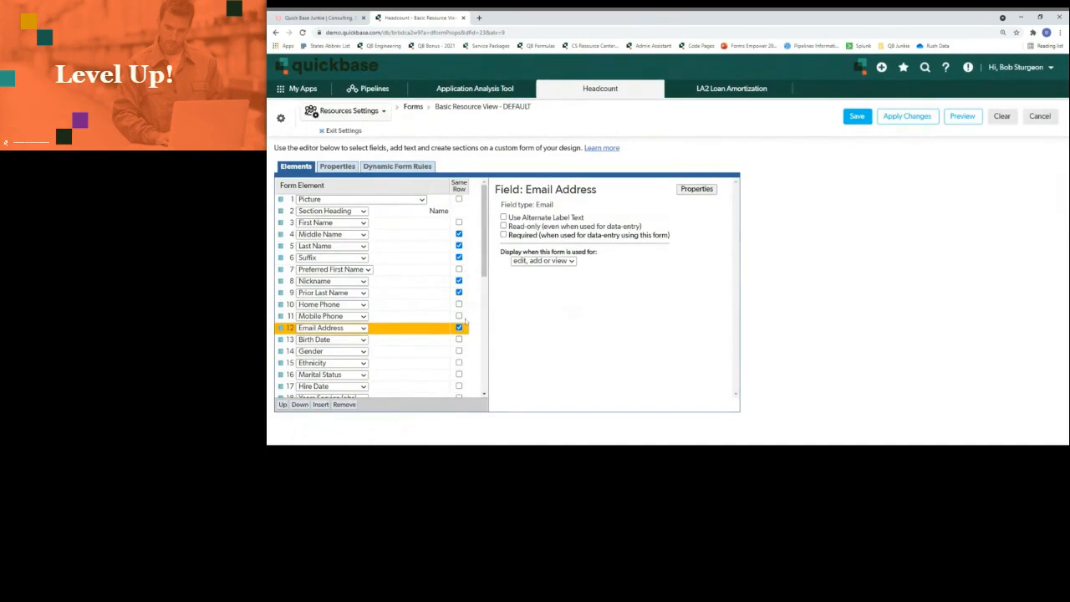
click(459, 316)
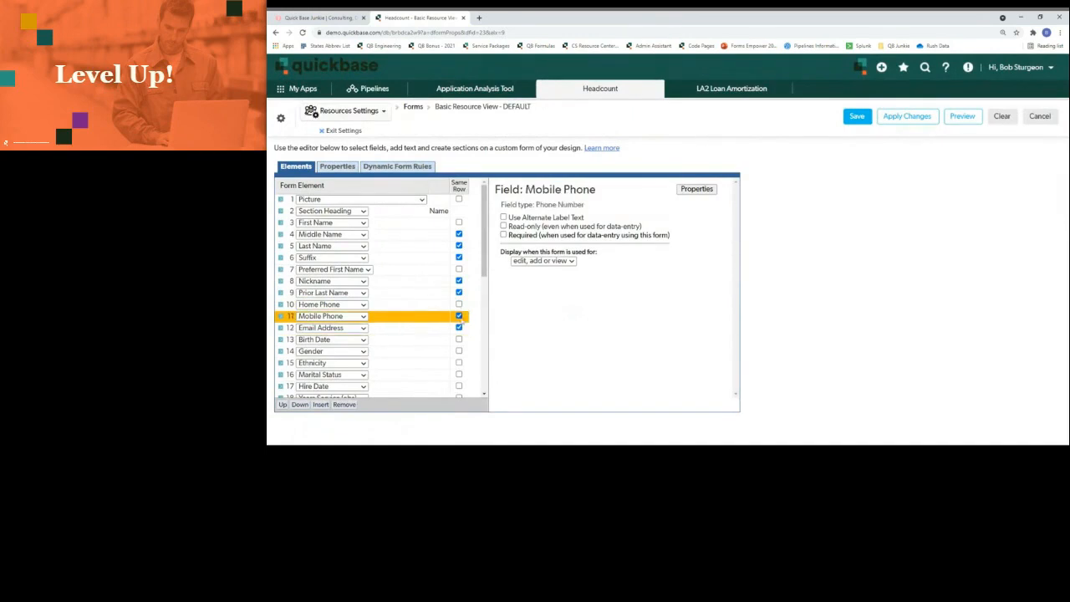
Insert a section heading titled Phone and Email above Home Phone, with field labels above the fields
click(410, 306)
click(321, 405)
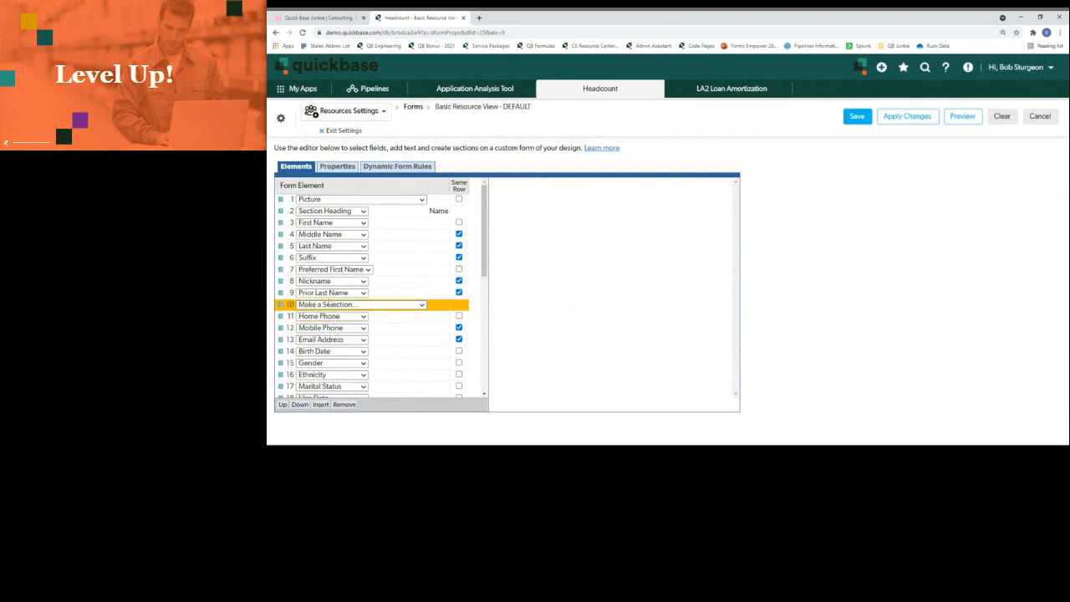
click(328, 304)
click(359, 133)
click(570, 221)
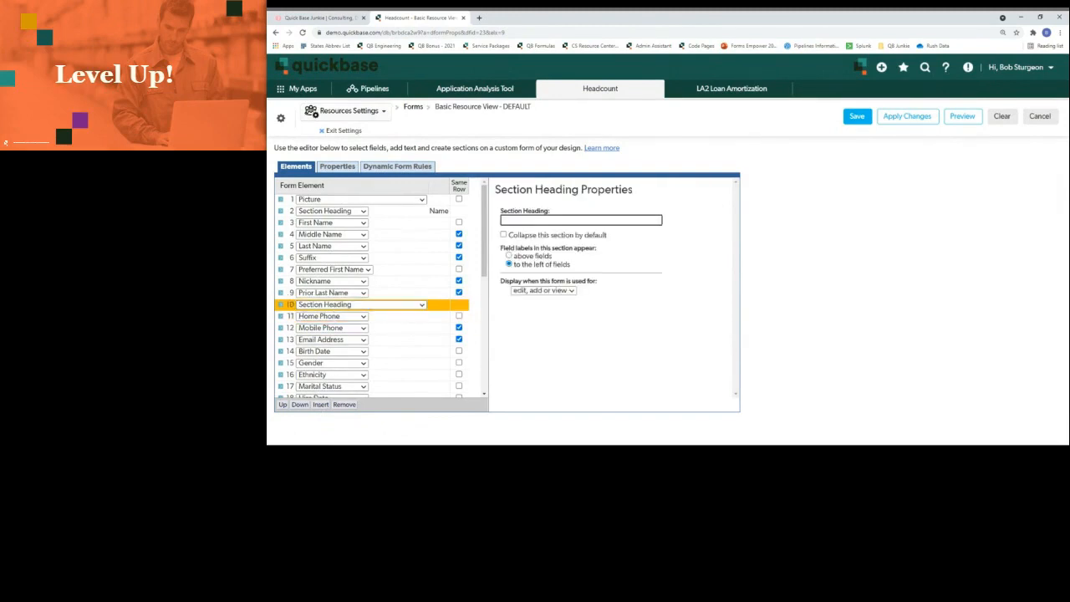
text(home)
key(BackSpace)
key(BackSpace)
key(BackSpace)
text(Phone and Ema)
click(509, 255)
Insert a section heading titled Demographic above Birth Date and save the form
scroll(404, 312, down, 2)
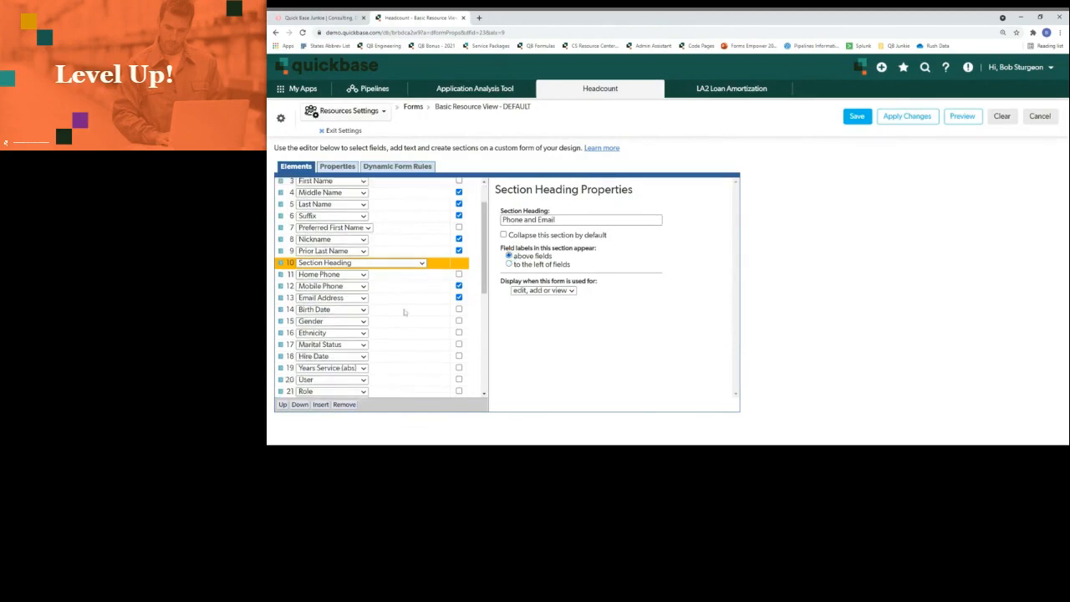
click(387, 313)
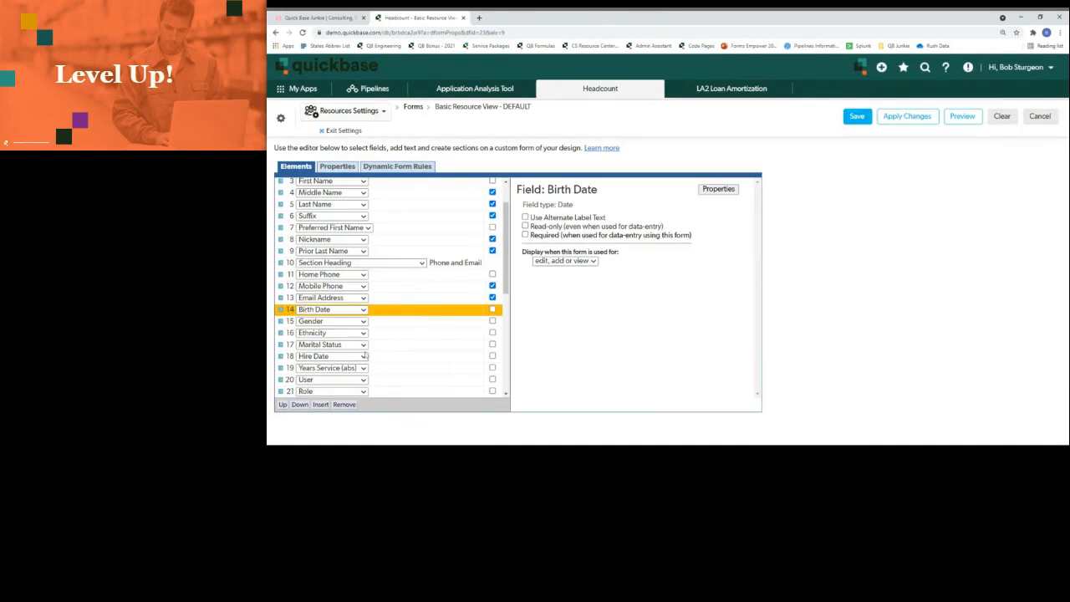
click(321, 404)
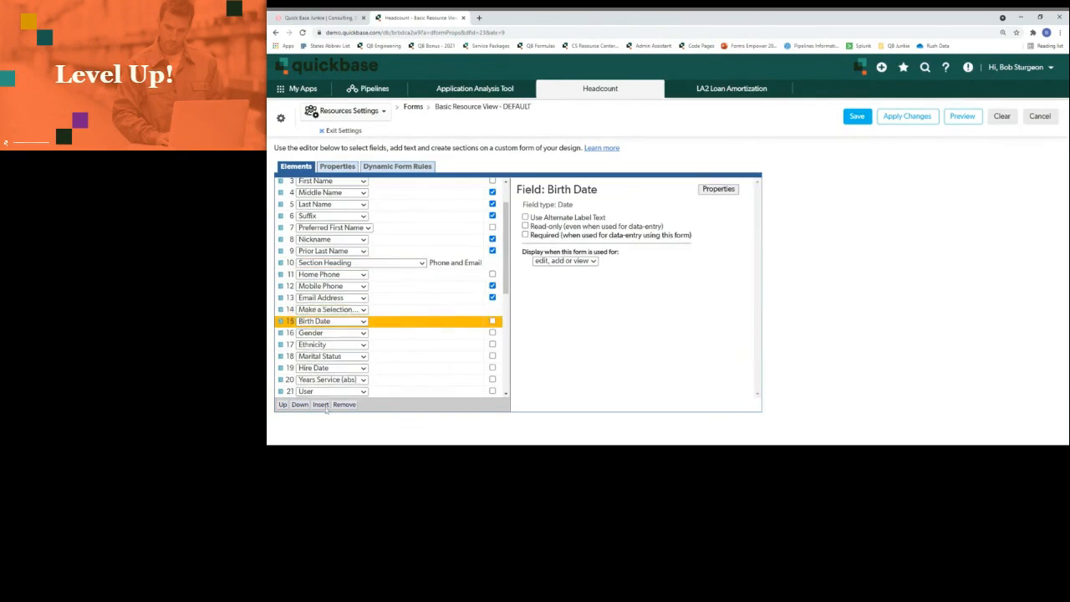
click(340, 310)
click(340, 310)
click(413, 302)
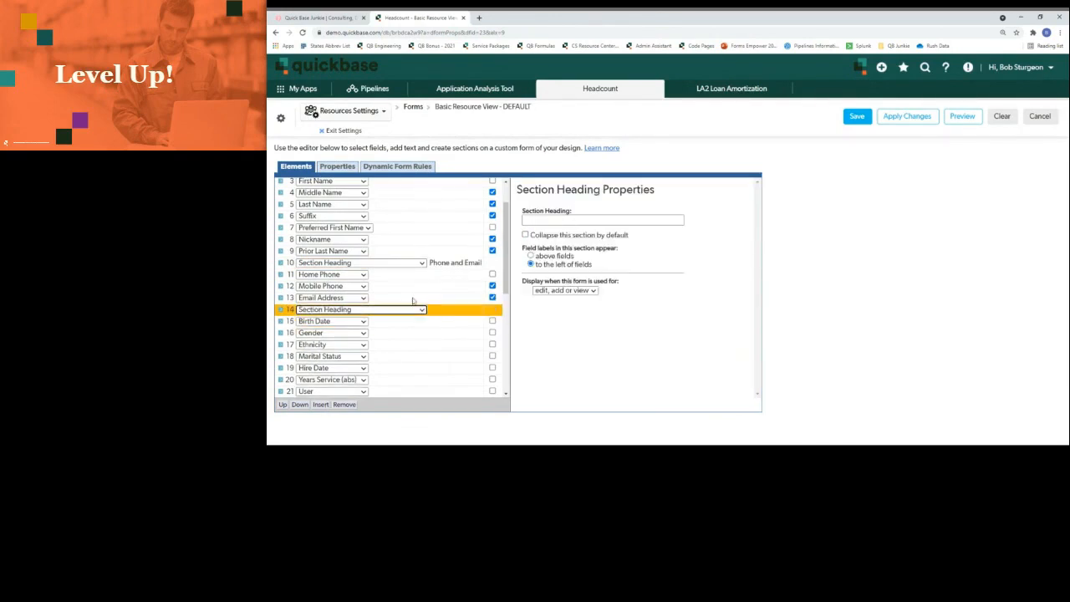
click(602, 220)
text(D)
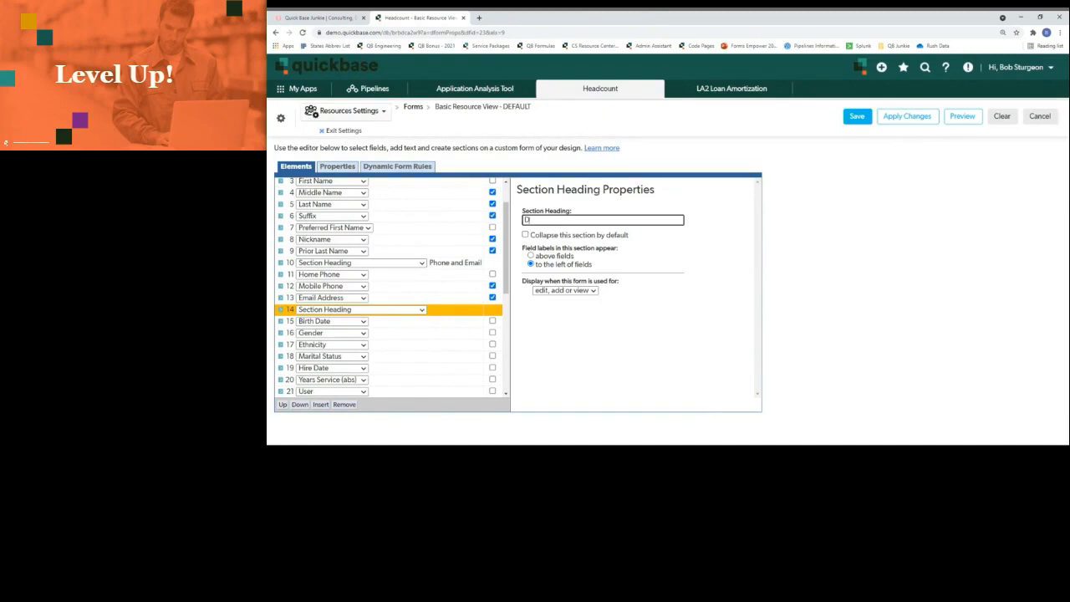
text(emographic)
click(857, 116)
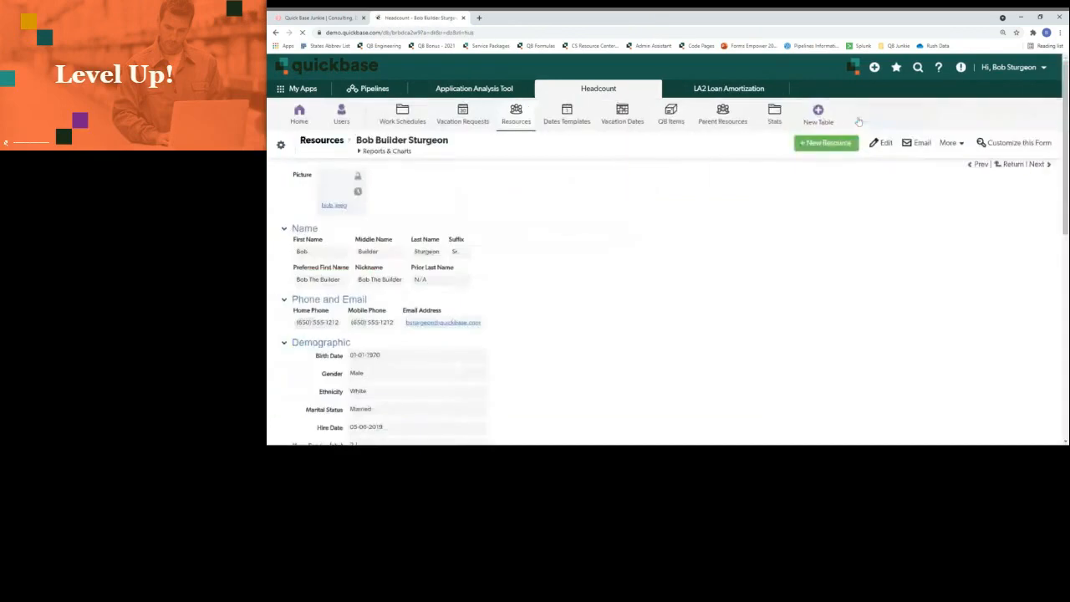
Insert a section heading with a blank title above the Address field, save the form and check the address area of the record
scroll(812, 225, down, 2)
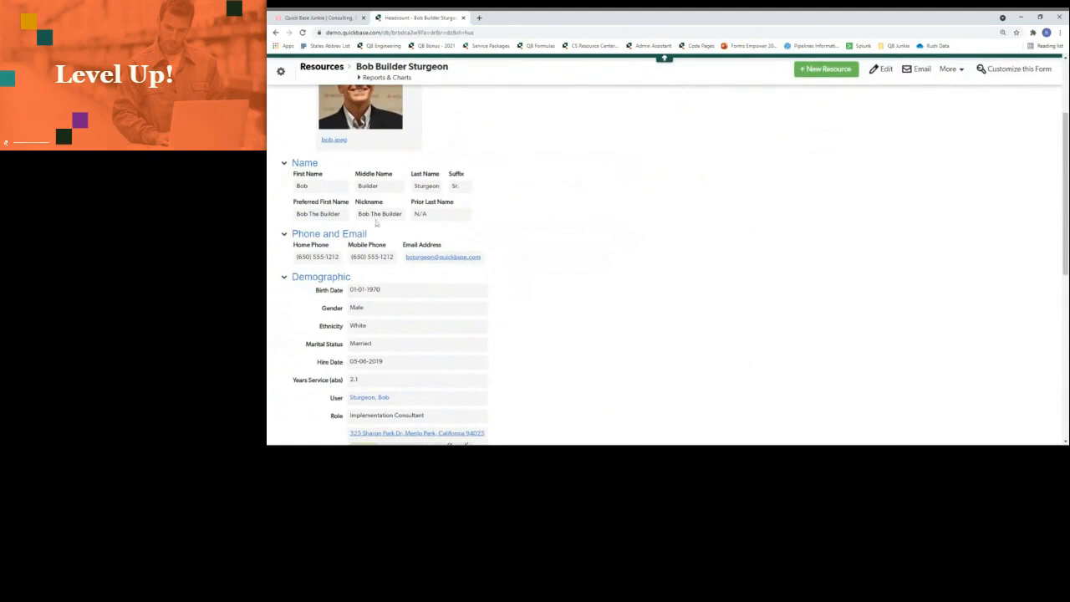
scroll(416, 295, down, 2)
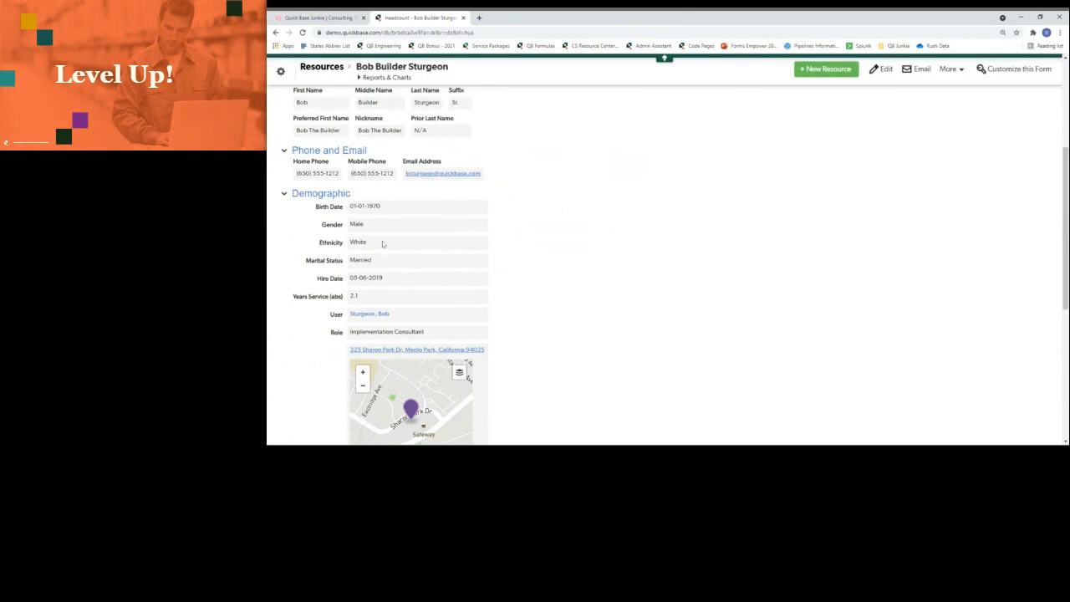
right_click(398, 348)
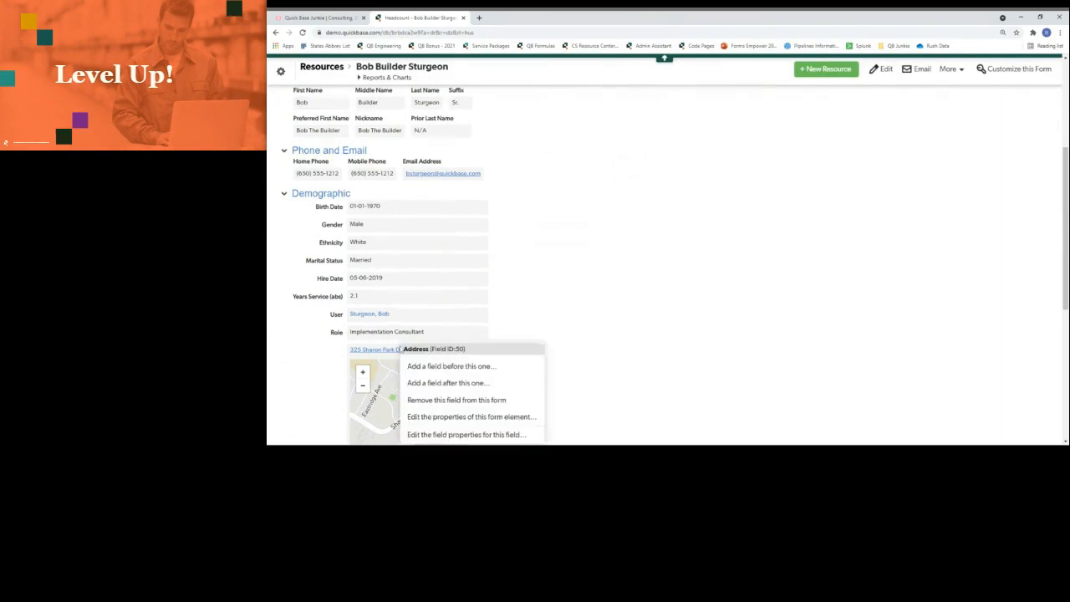
click(426, 417)
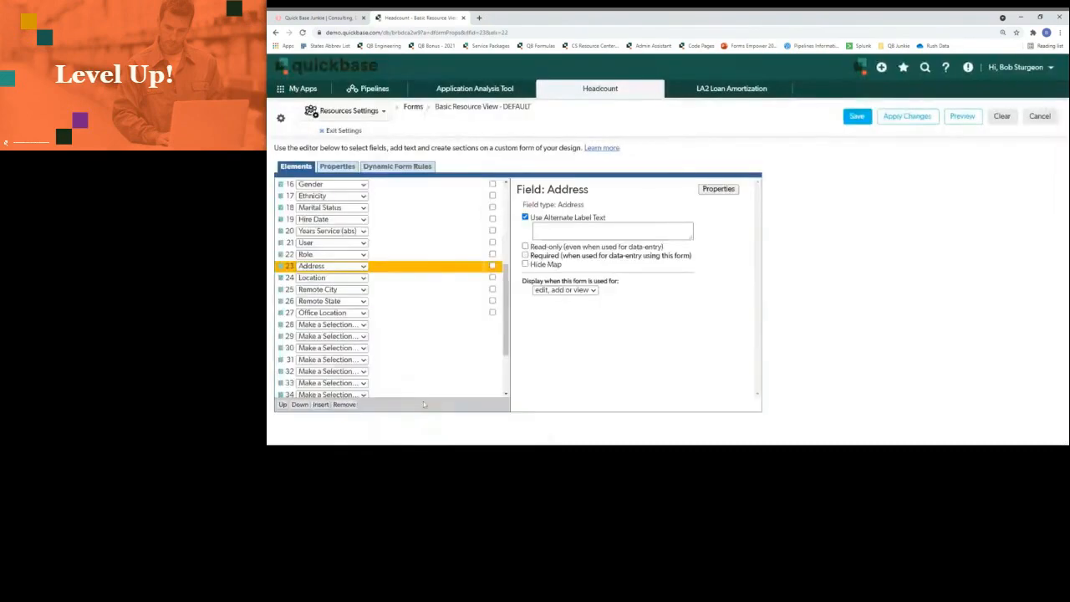
click(317, 404)
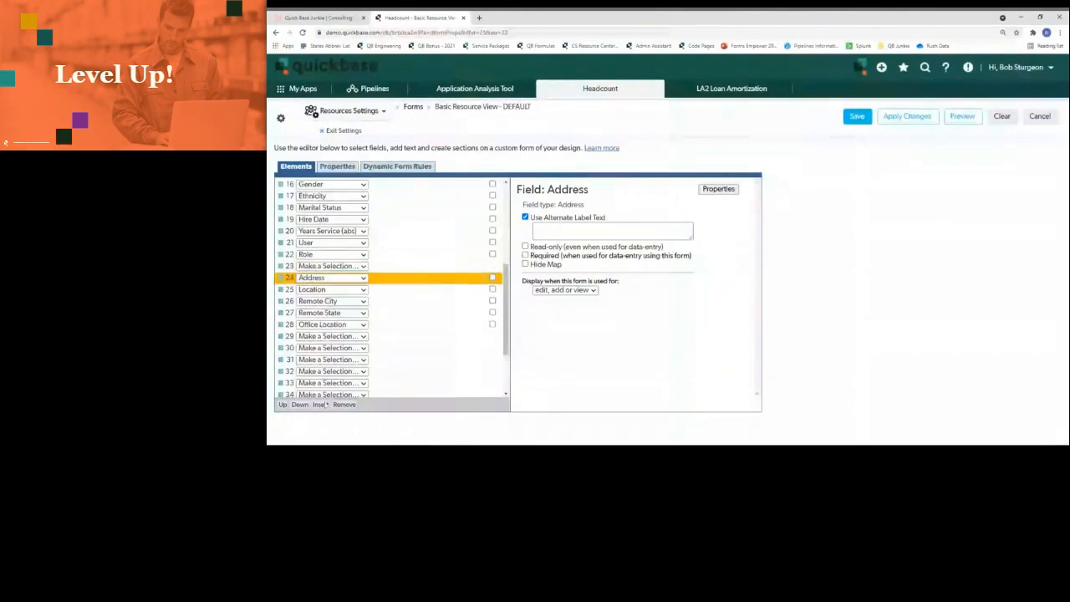
click(359, 267)
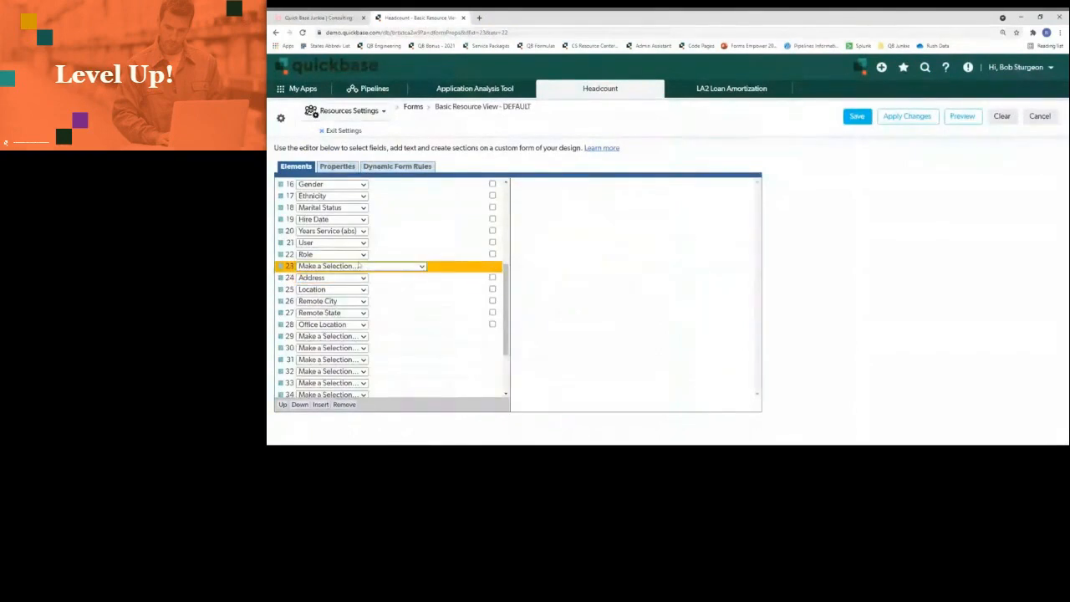
click(372, 91)
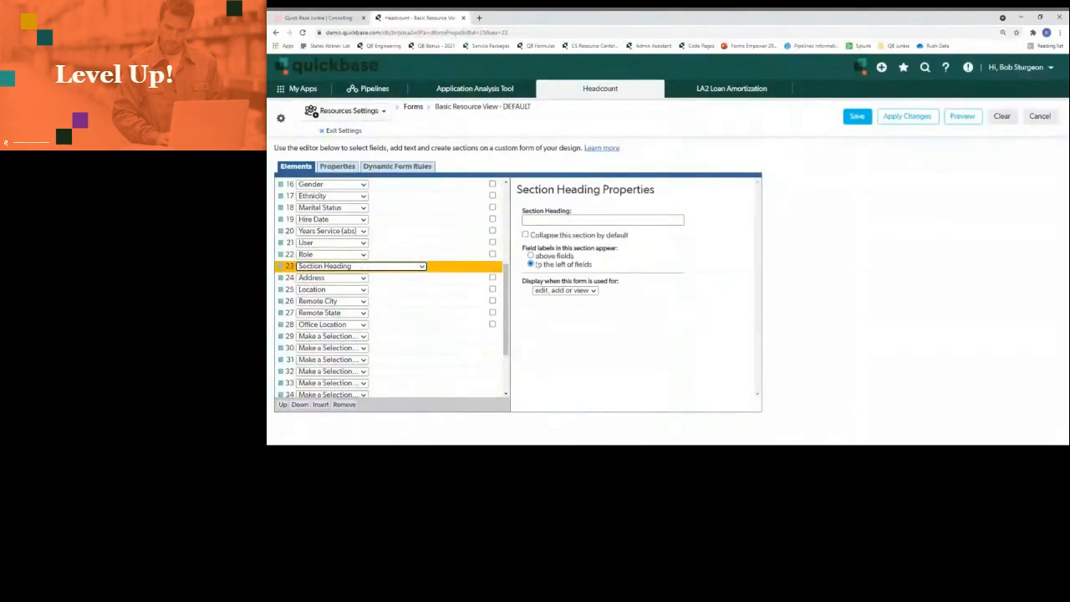
click(856, 116)
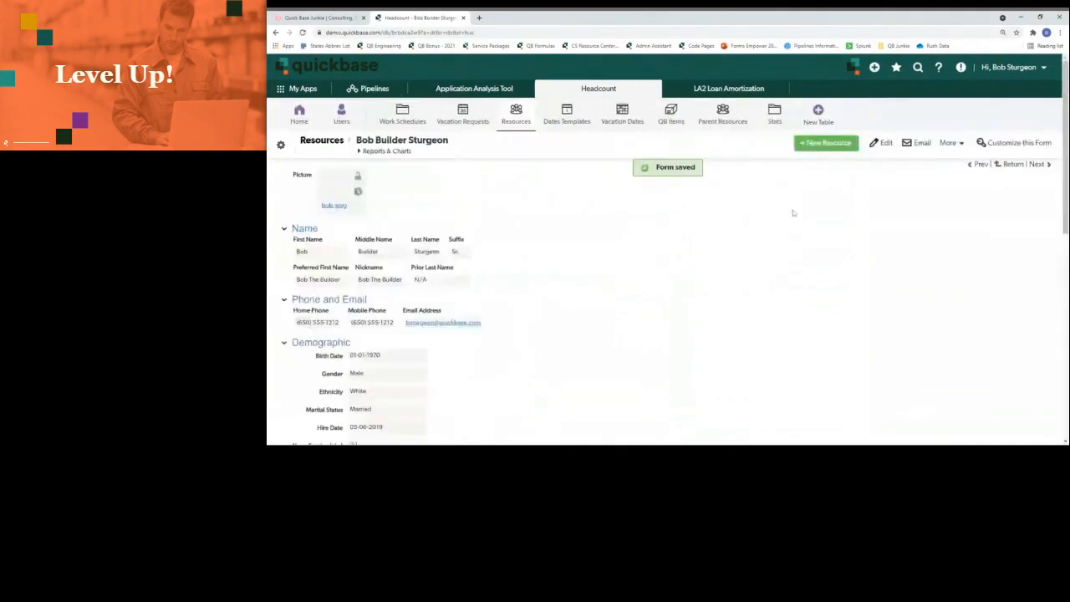
scroll(795, 214, down, 2)
scroll(795, 214, down, 2)
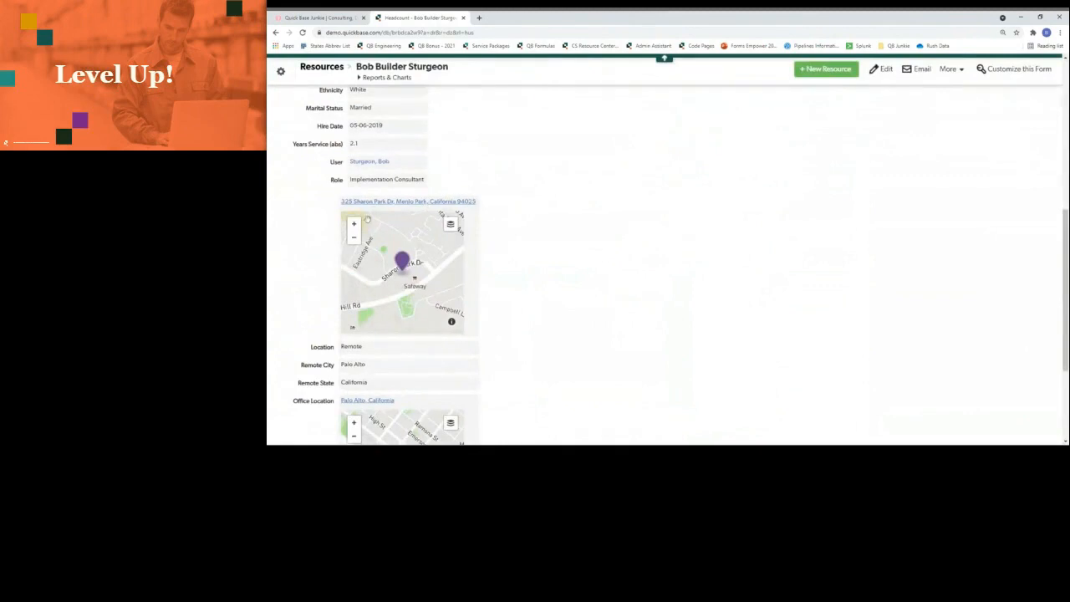
Review the resource record's layout from the picture through the Name, Phone and Email, Demographic and address sections
scroll(568, 253, up, 2)
scroll(567, 253, up, 3)
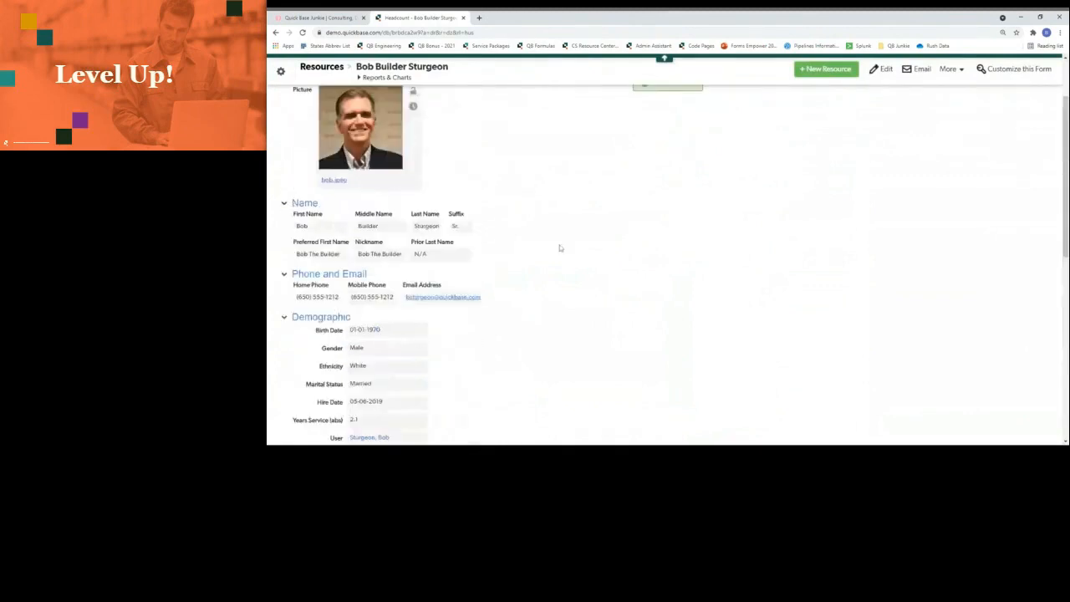
scroll(558, 243, down, 2)
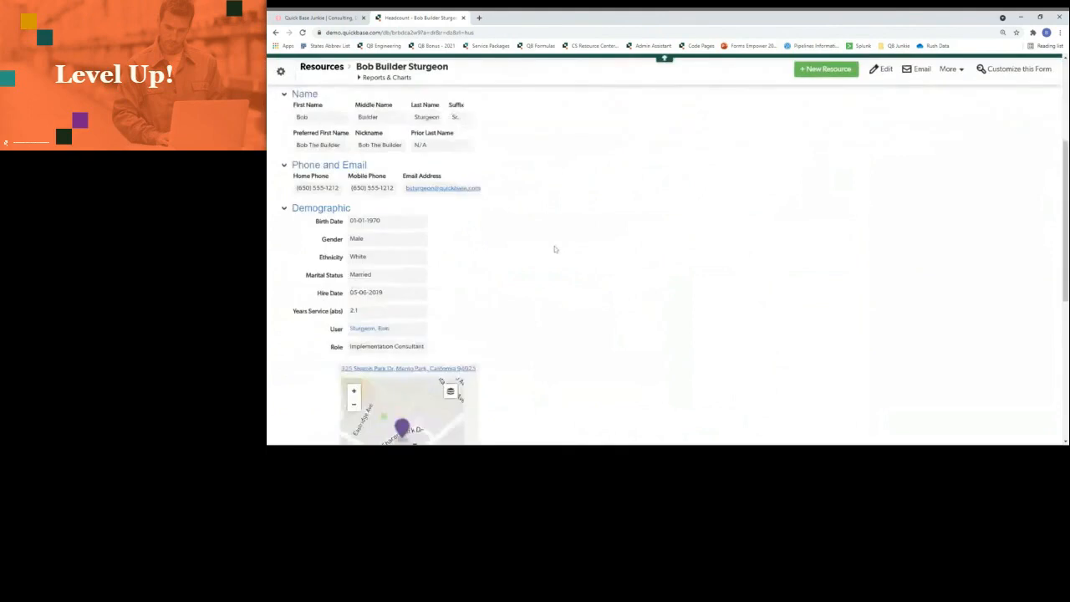
scroll(511, 293, up, 2)
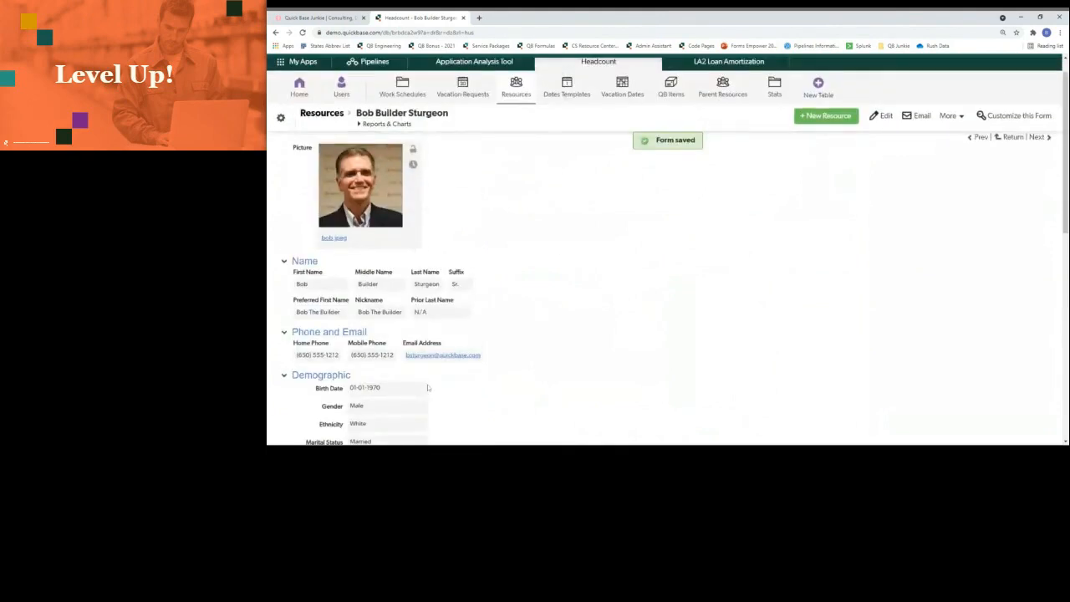
scroll(431, 387, down, 3)
scroll(499, 333, down, 2)
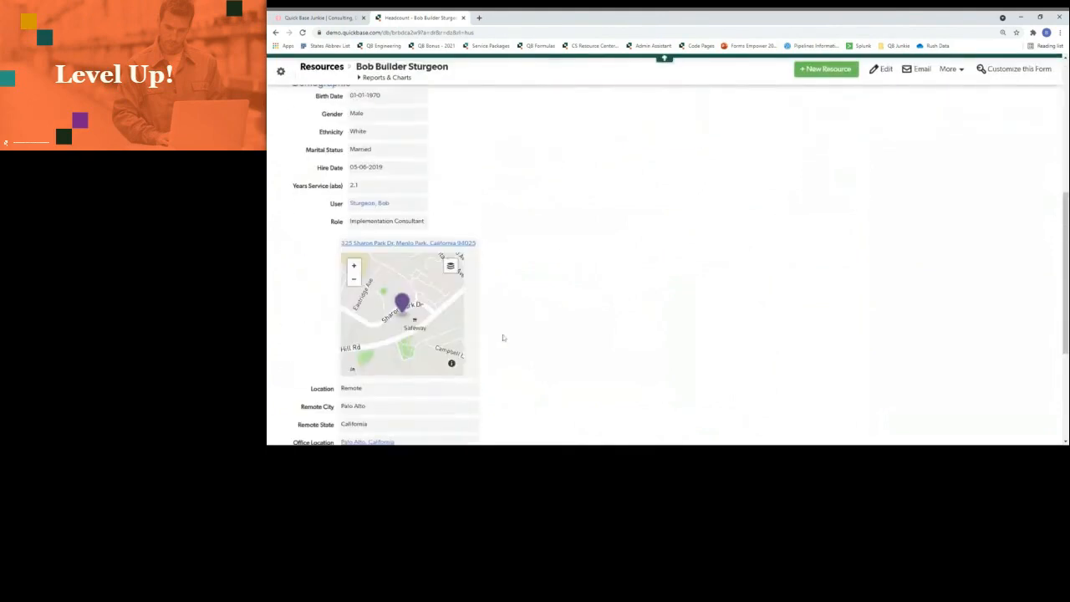
scroll(505, 398, up, 5)
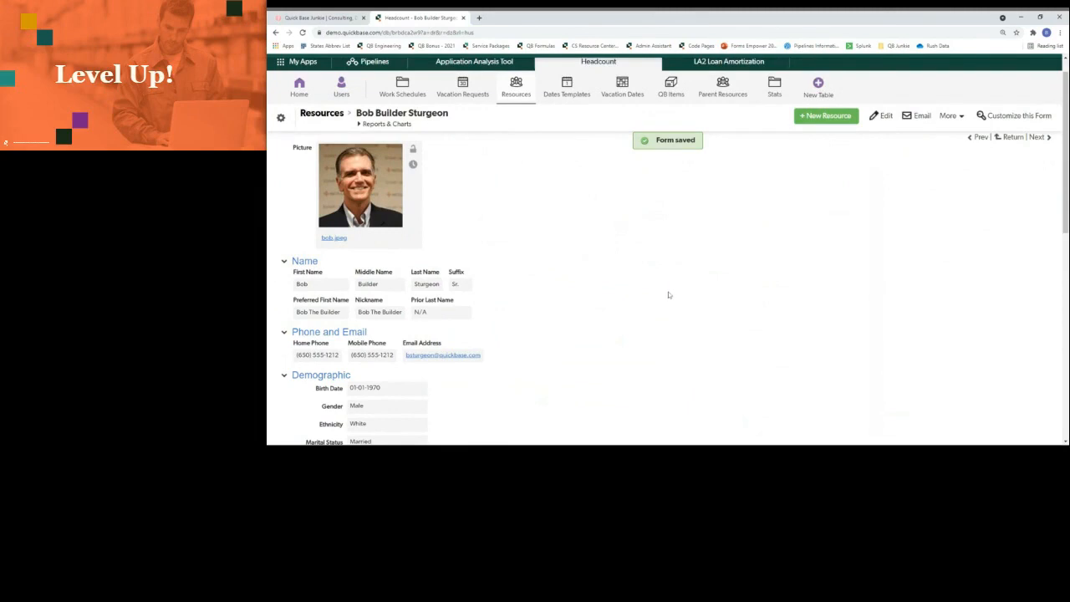
click(1041, 16)
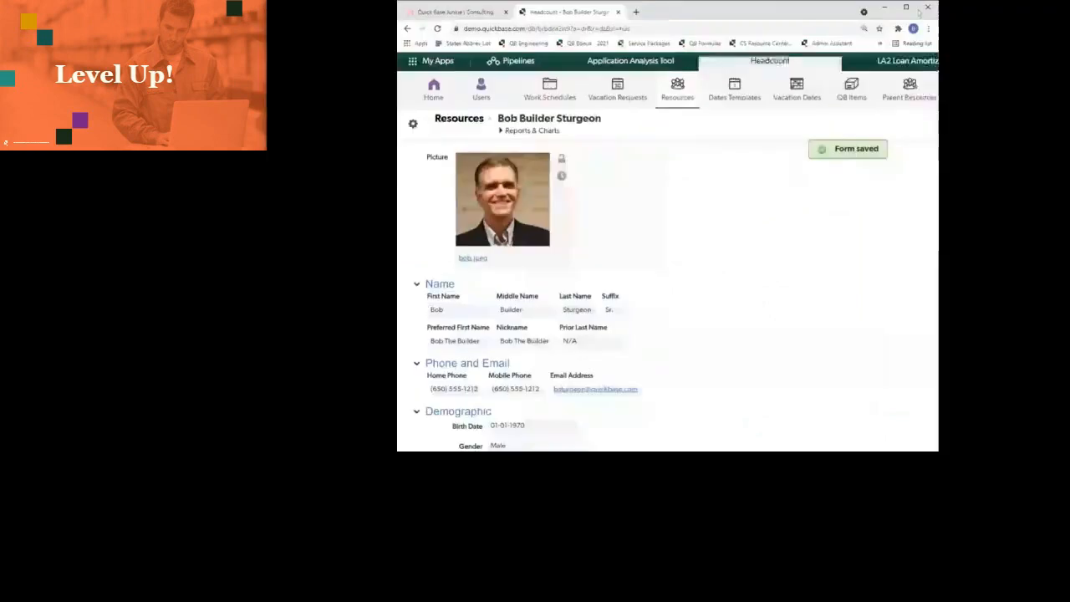
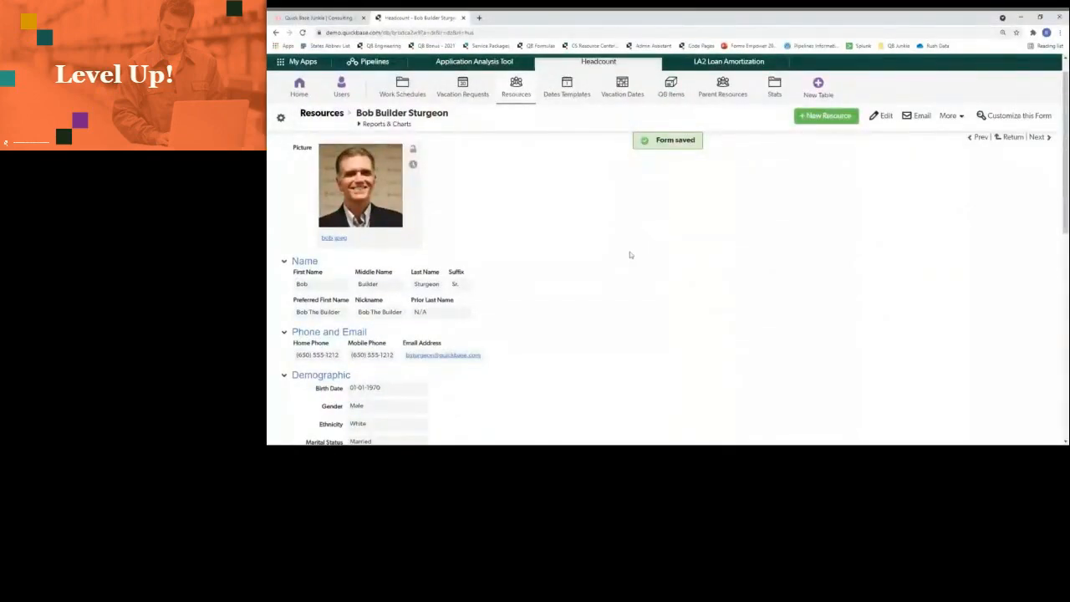
Turn on horizontal rules between sections in the form properties, save the form and check the record's sections
click(1003, 118)
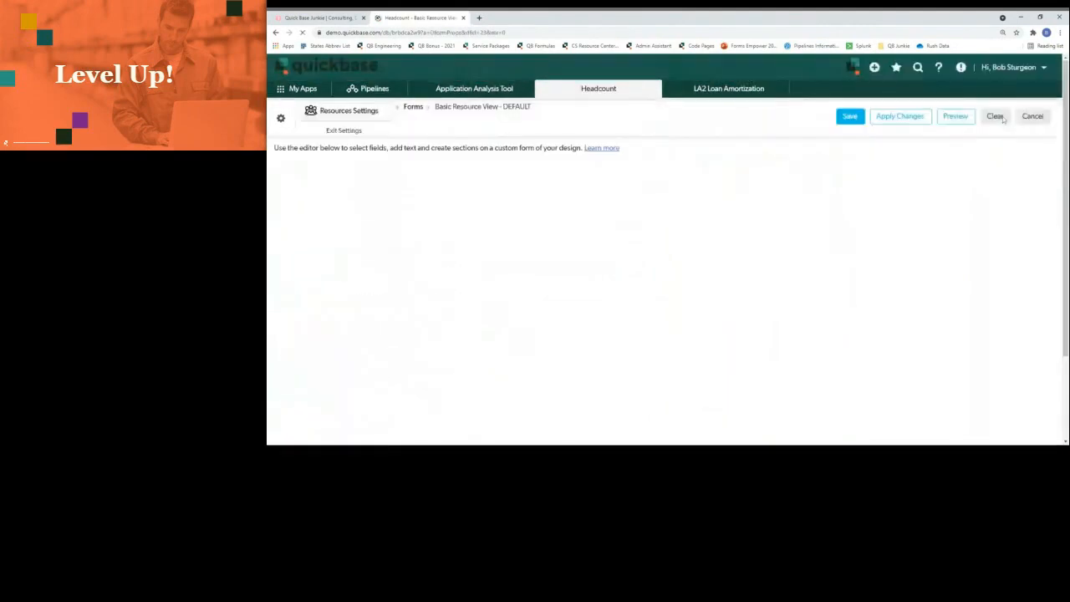
click(337, 167)
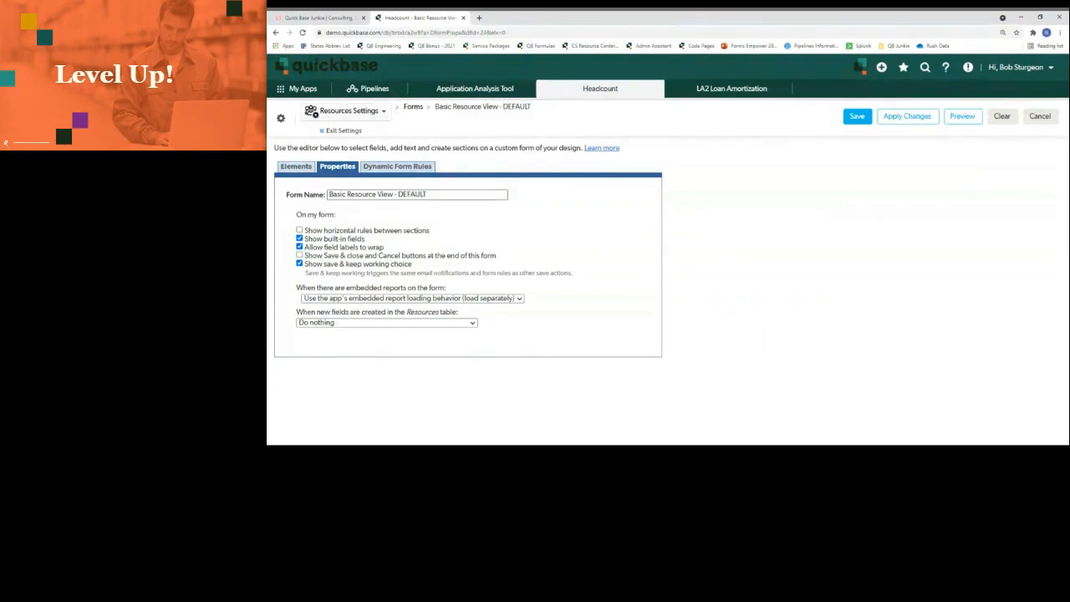
click(428, 194)
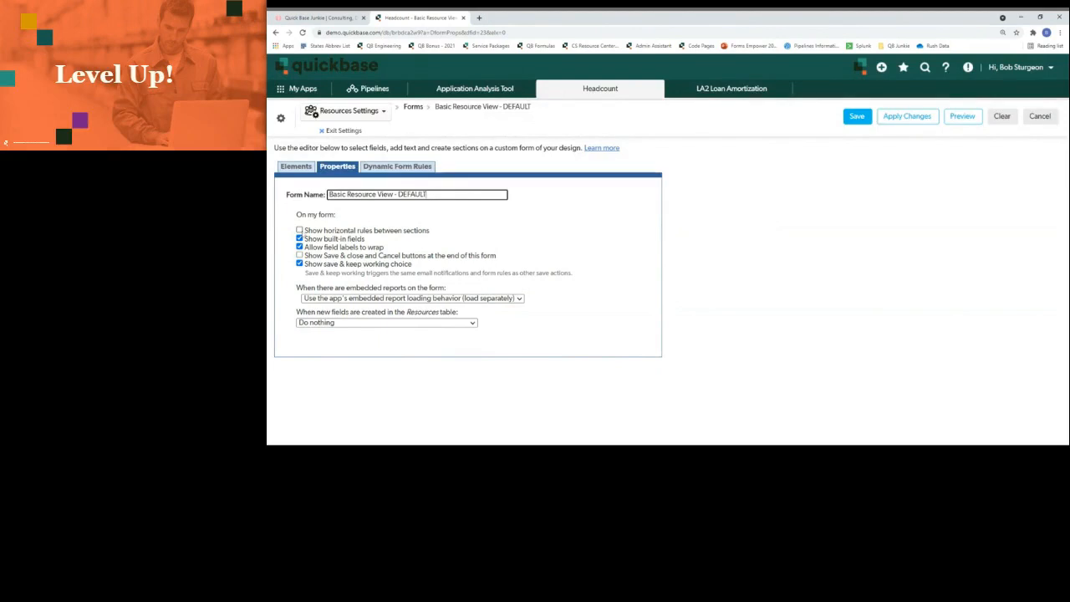
click(300, 231)
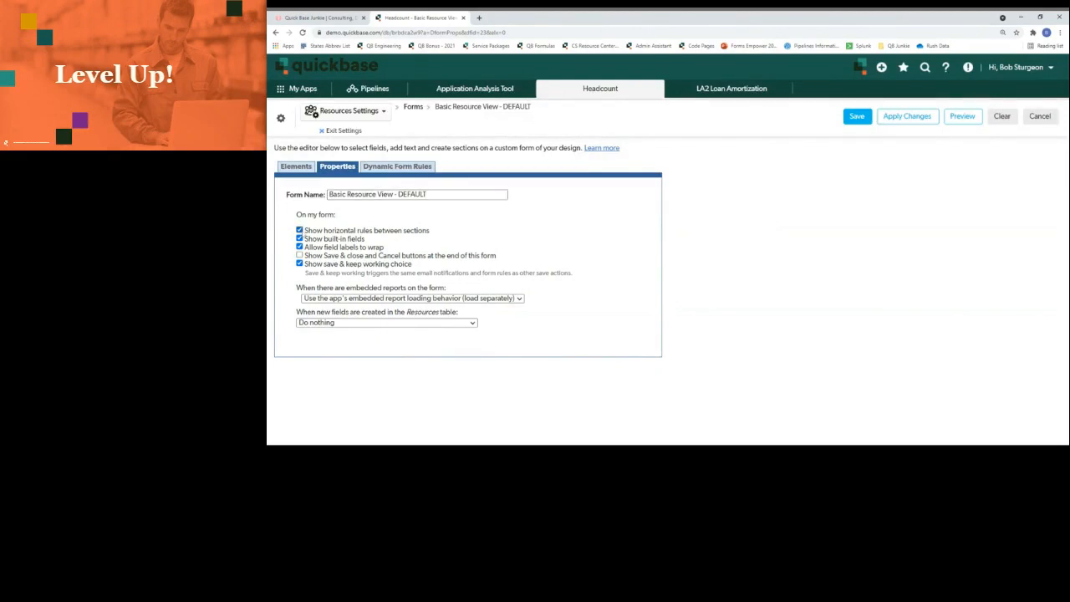
click(854, 118)
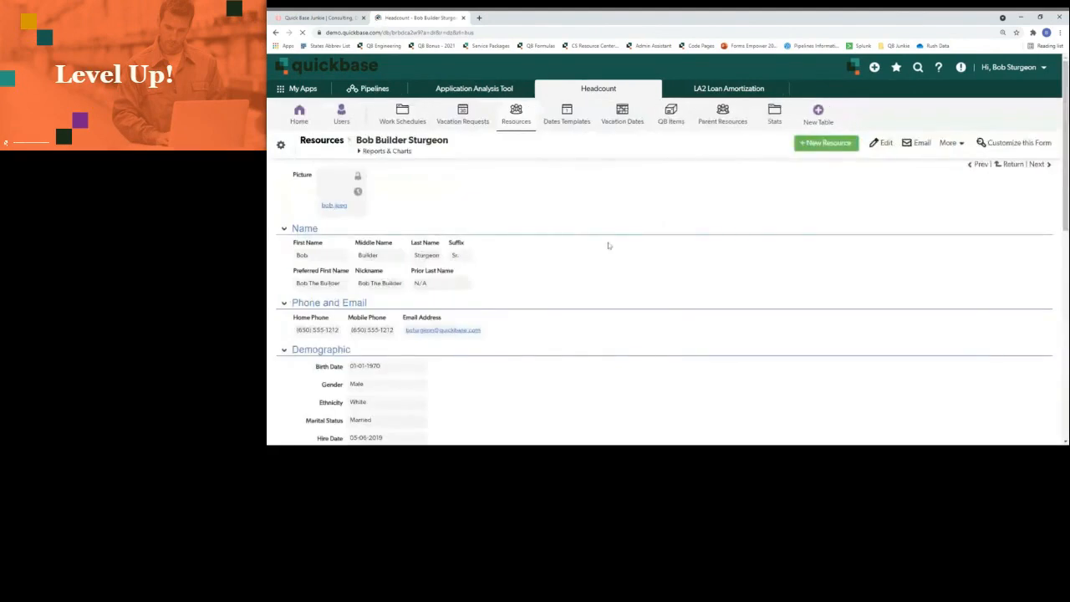
scroll(611, 265, down, 2)
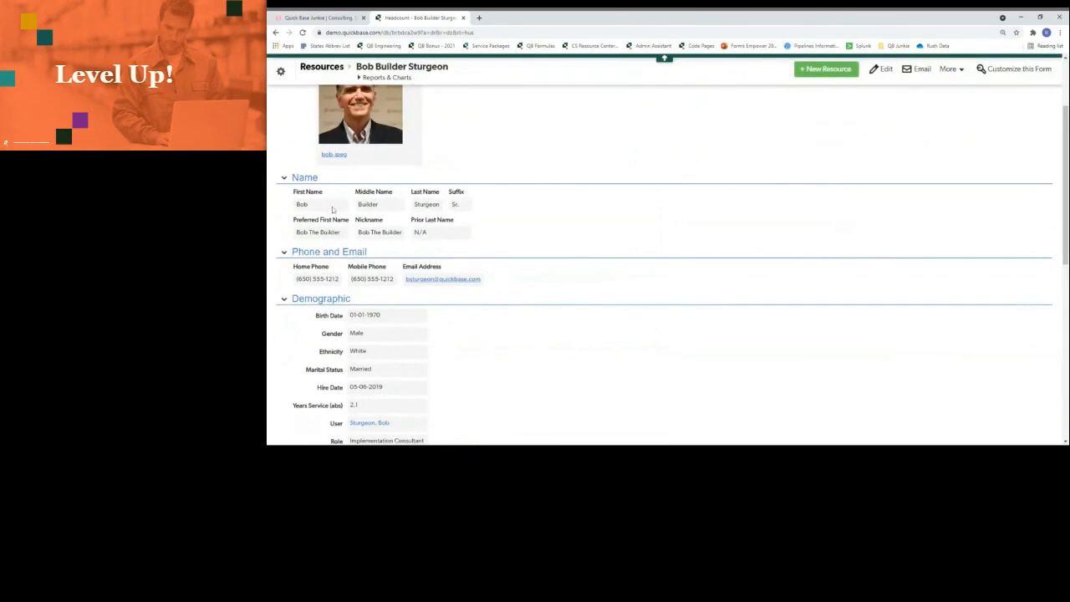
scroll(485, 263, down, 2)
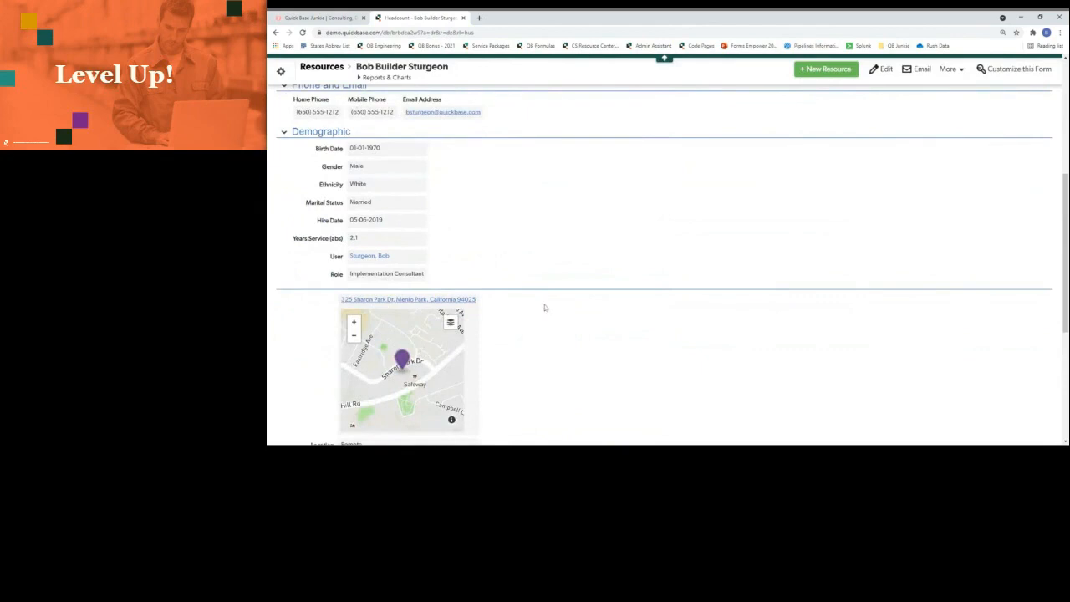
scroll(677, 293, up, 2)
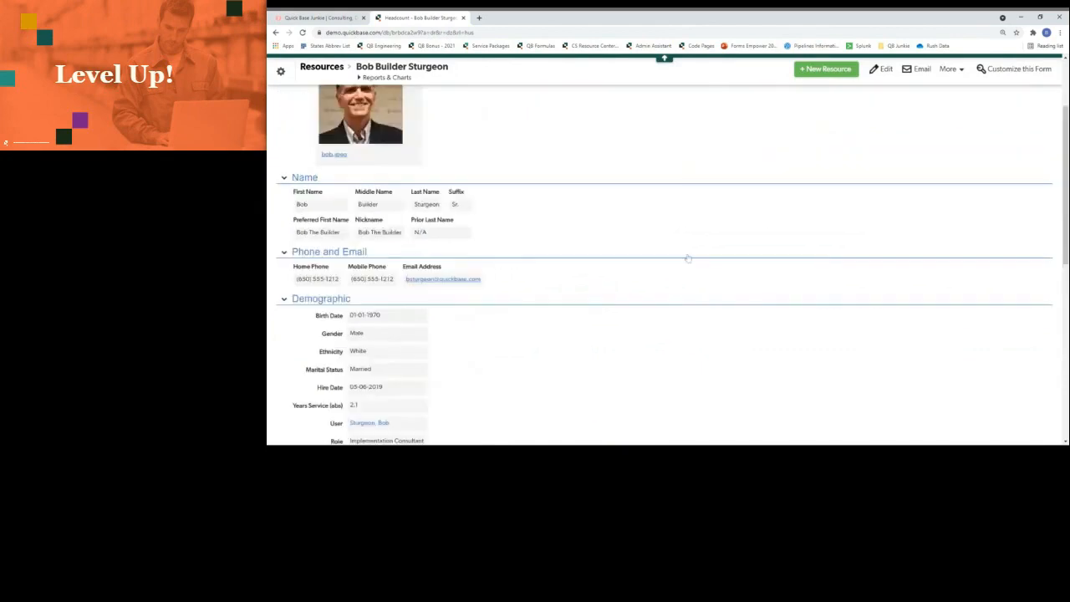
scroll(762, 221, up, 2)
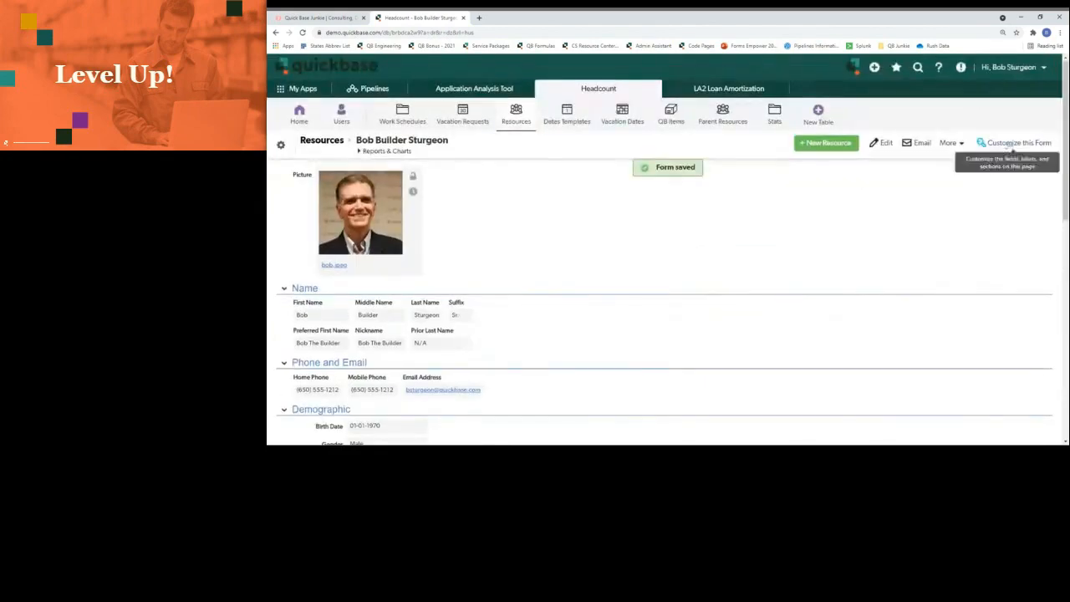
Turn off horizontal rules between sections in the form properties and save the form
click(1011, 144)
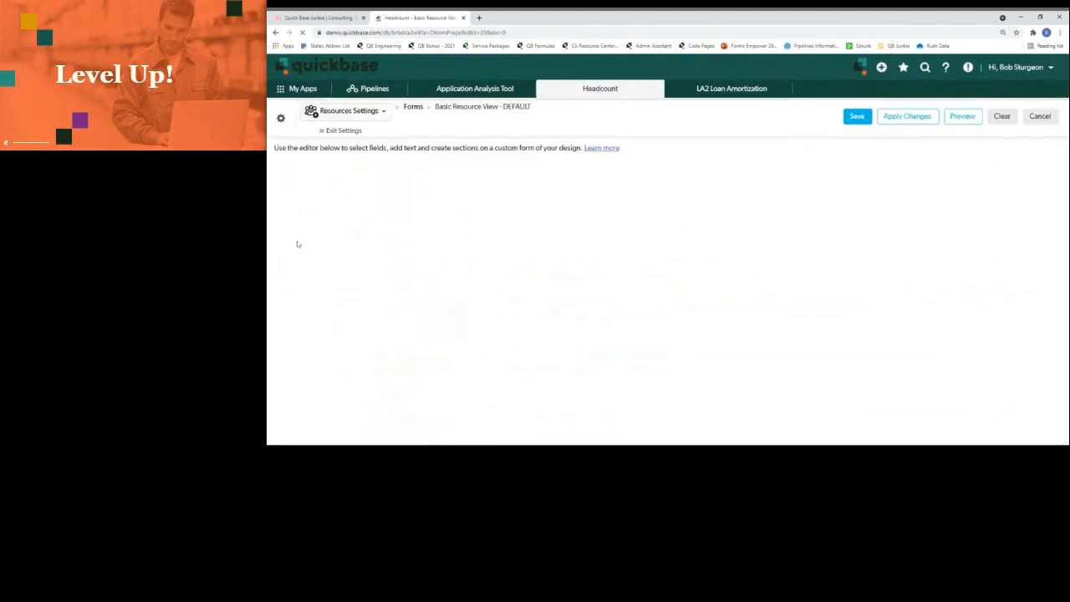
click(332, 166)
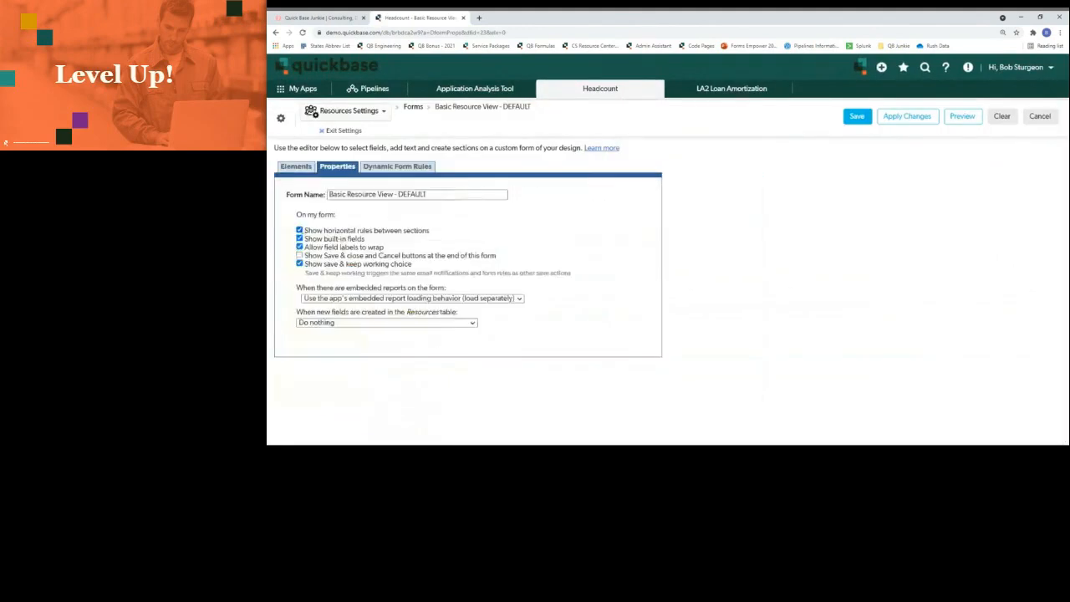
click(856, 118)
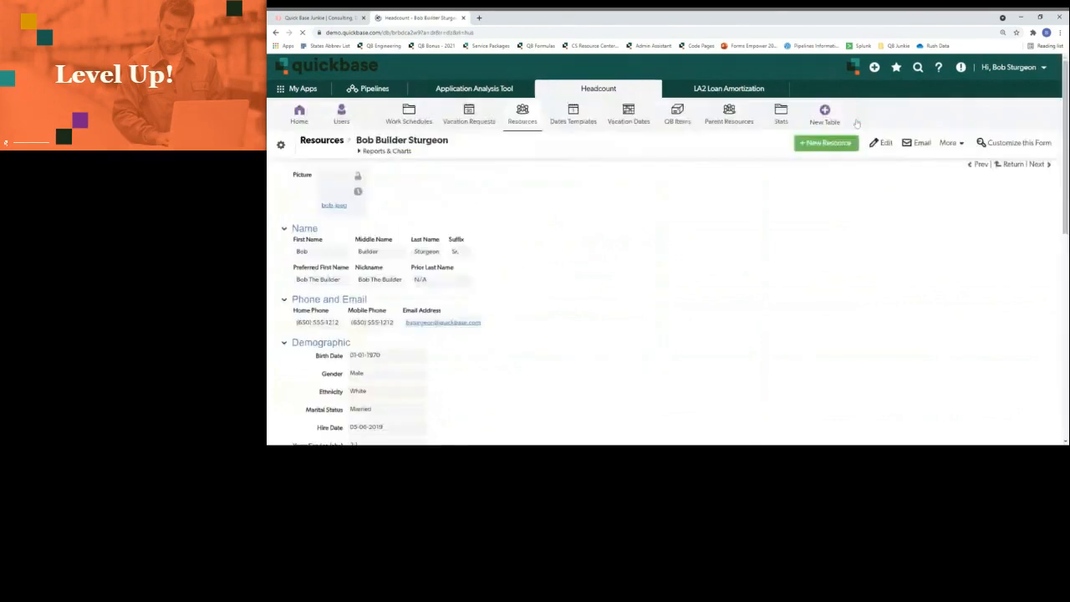
scroll(630, 324, down, 3)
scroll(630, 324, up, 4)
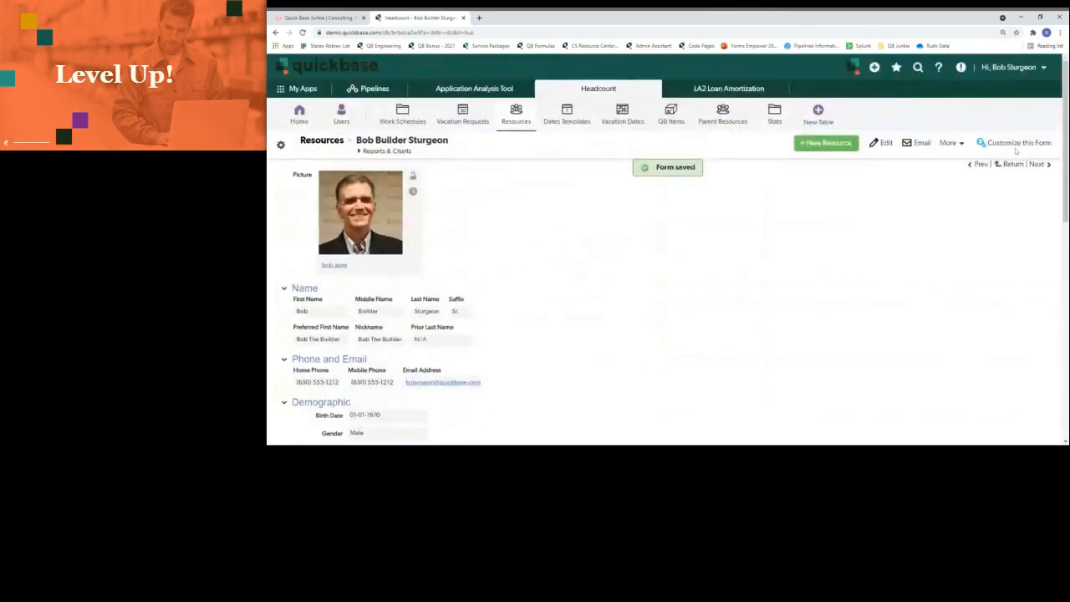
In the form properties, enable Save & close and Cancel buttons at the form's end, disable label wrapping and save & keep working, and save
click(1013, 143)
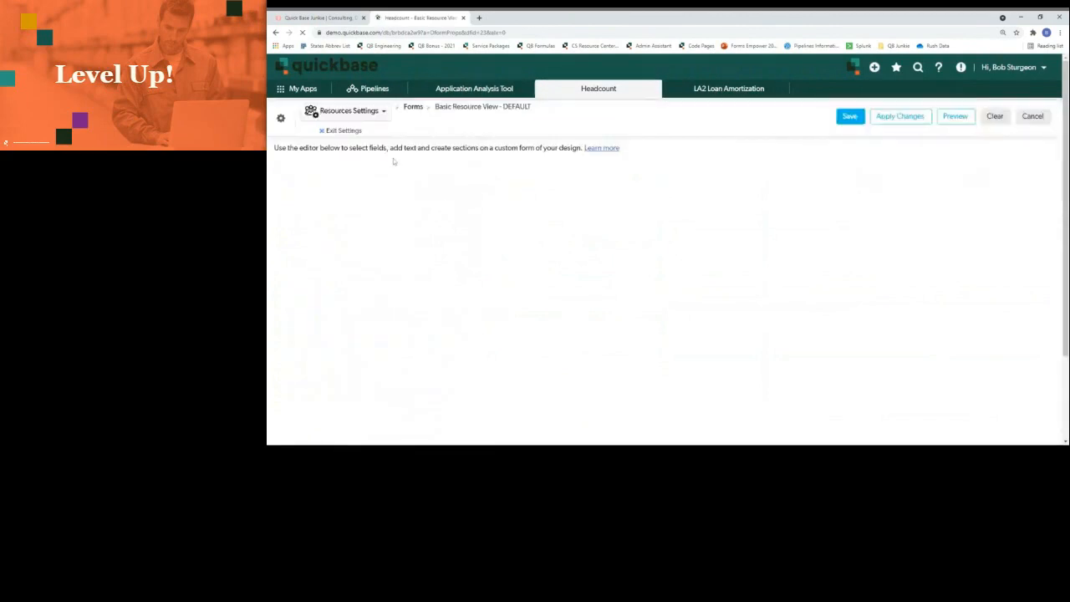
click(341, 166)
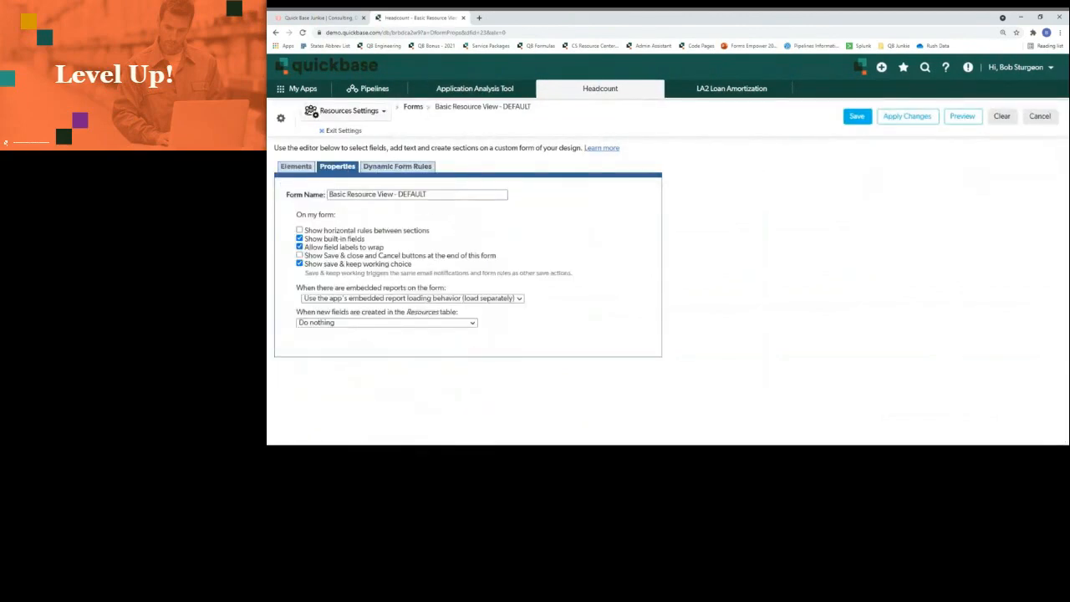
click(299, 255)
click(300, 247)
click(299, 263)
click(855, 118)
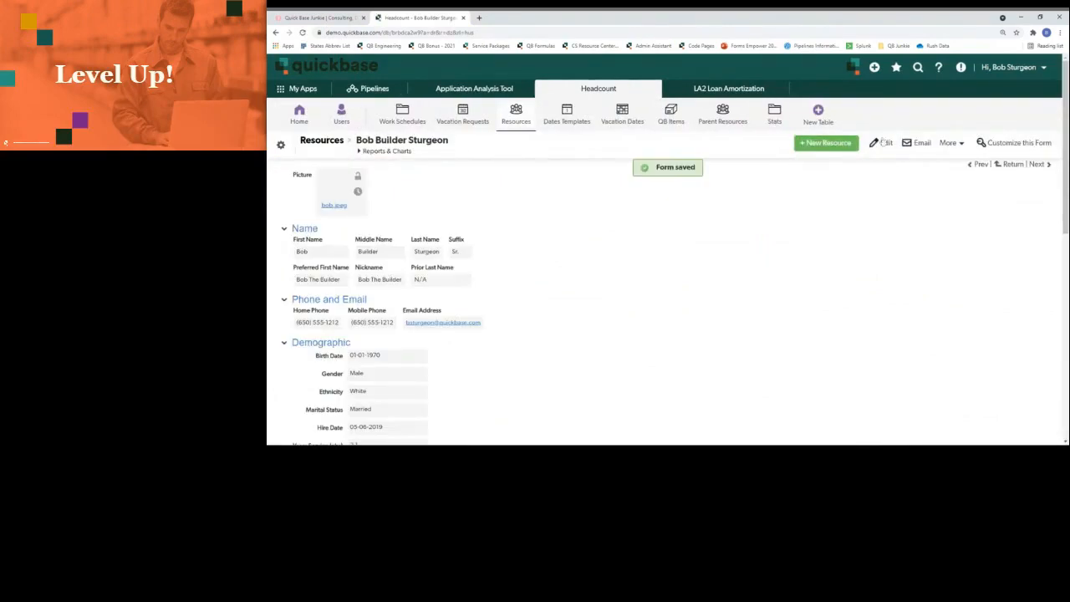
Open the record for editing and examine the end-of-form buttons and the built-in fields line below them
click(882, 143)
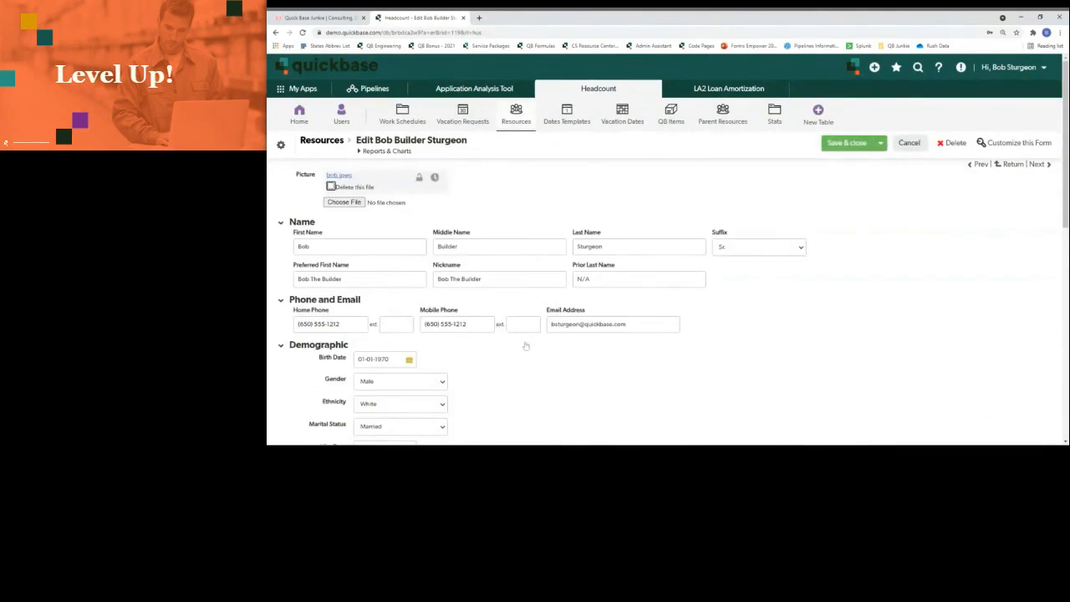
scroll(525, 345, down, 15)
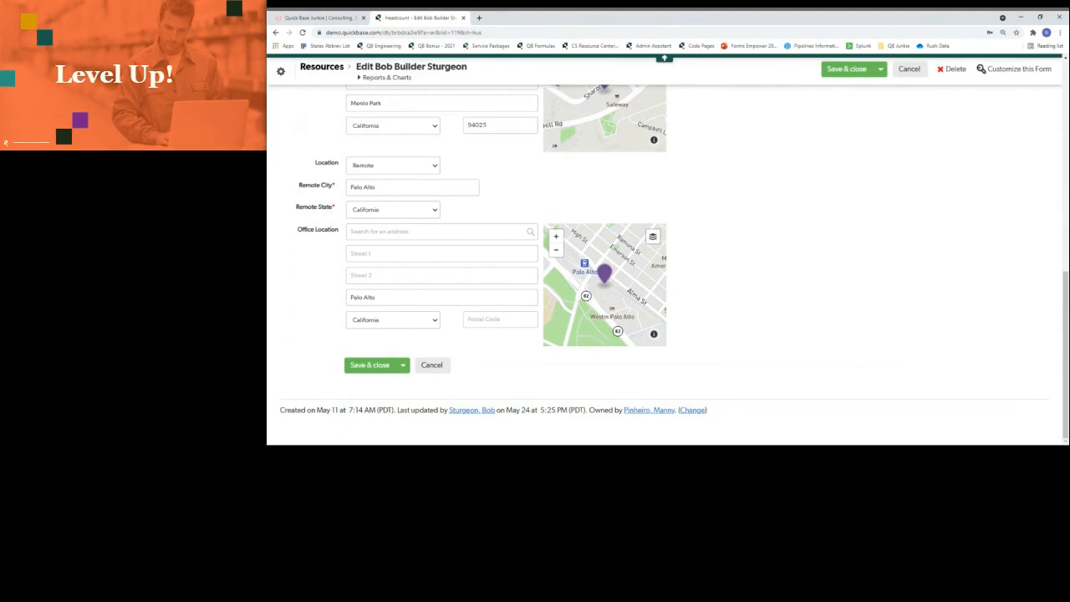
drag(282, 410, 781, 411)
click(784, 411)
Enable the save & keep working choice in the form properties, save the form and save the record with Save & keep working
click(1002, 72)
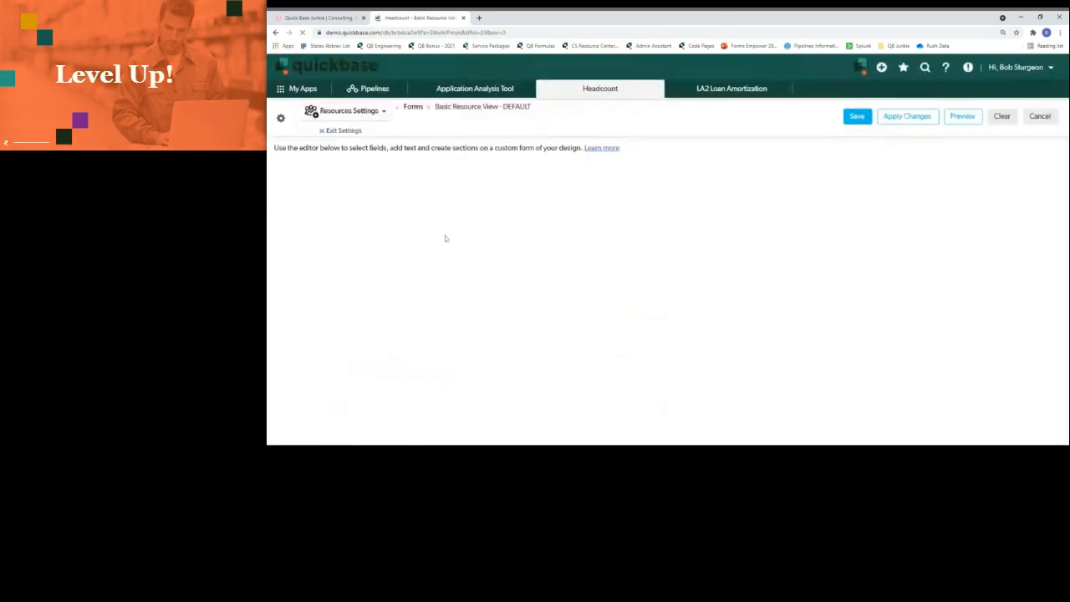
click(347, 169)
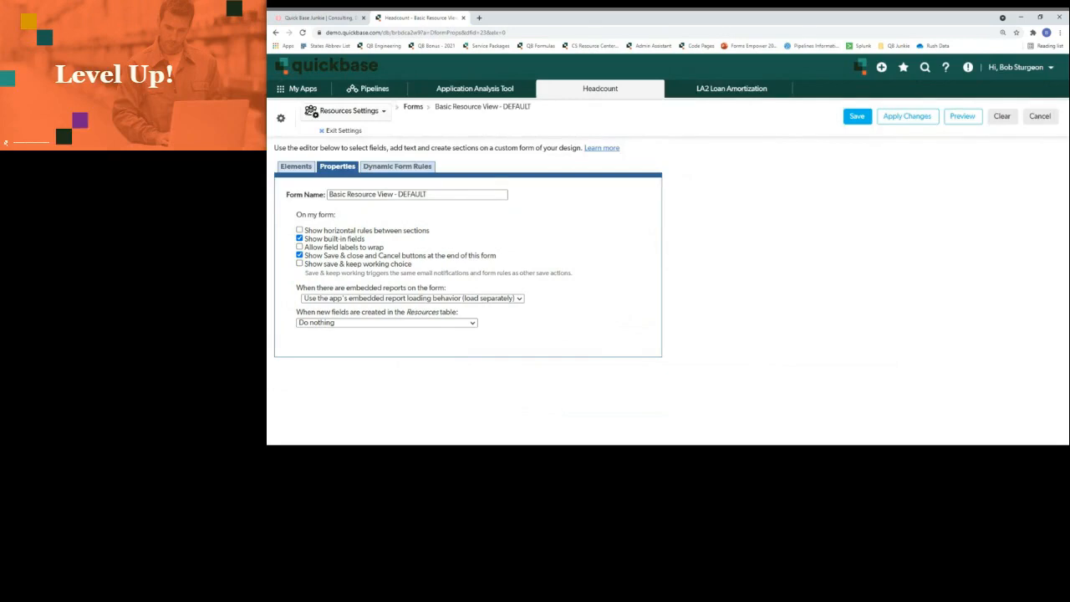
click(300, 264)
click(854, 121)
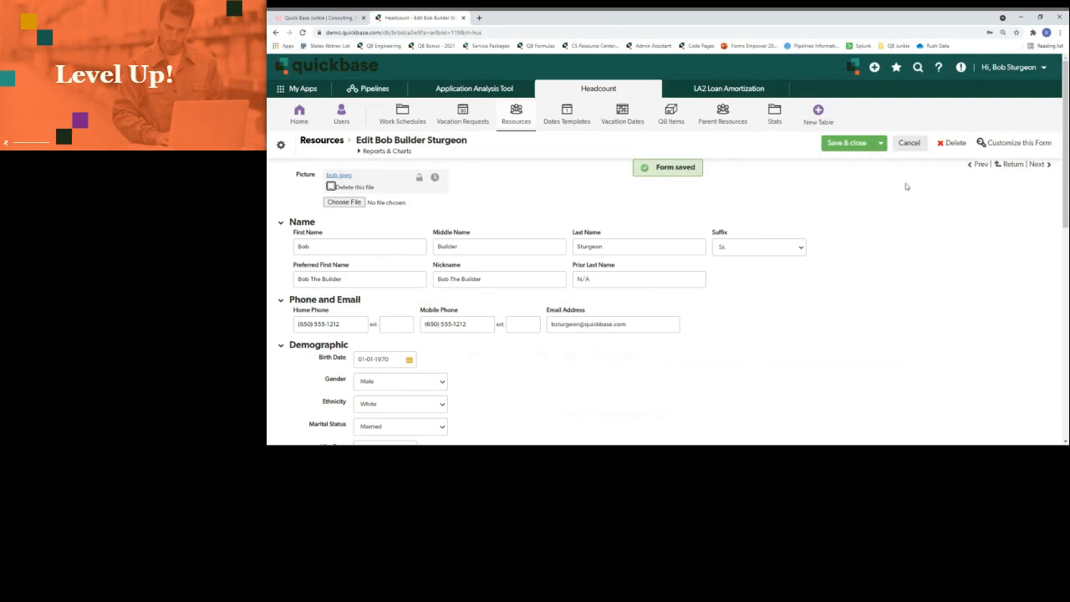
click(880, 144)
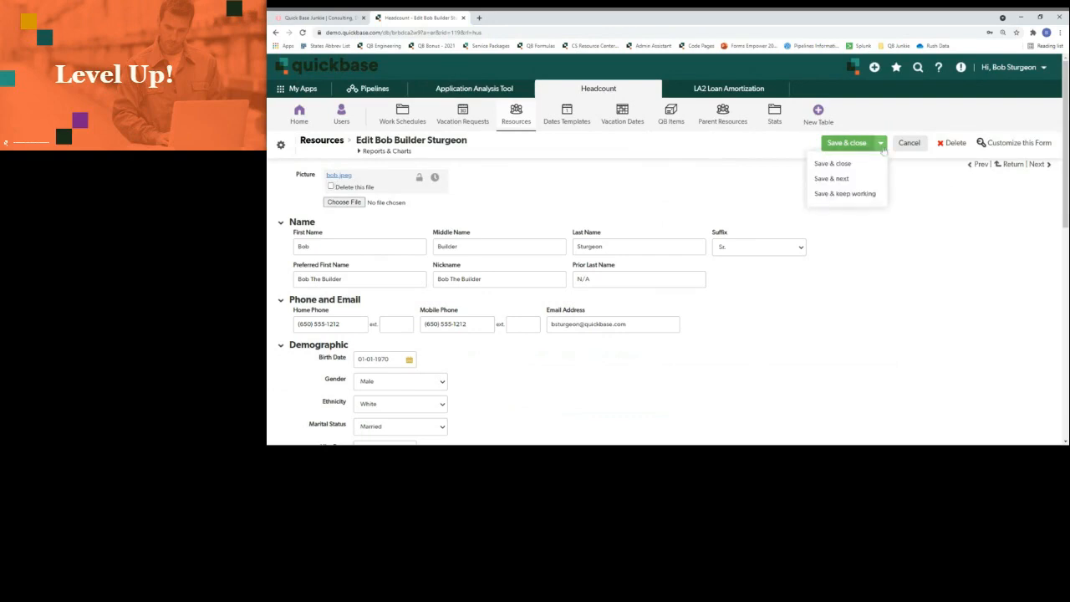
click(861, 195)
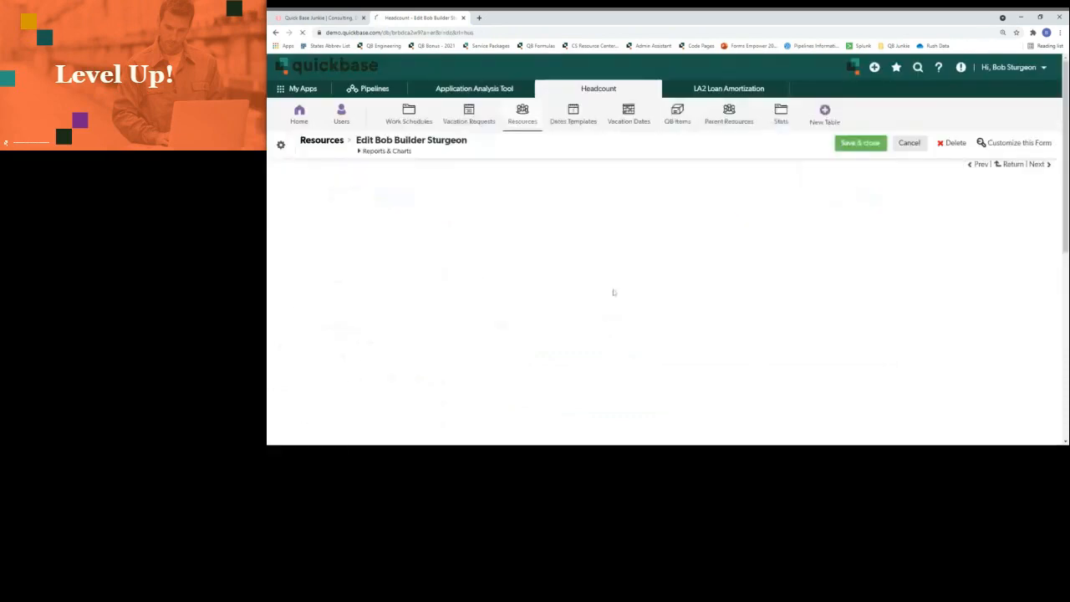
Allow field labels to wrap in the form properties, keep Do nothing for newly created fields and save the form
click(1008, 143)
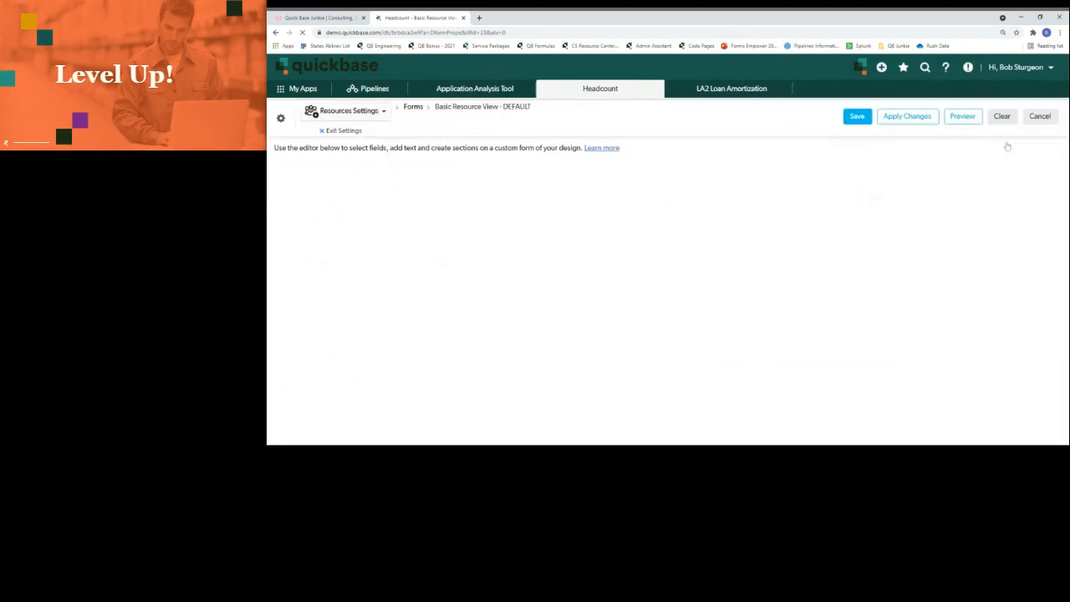
click(336, 166)
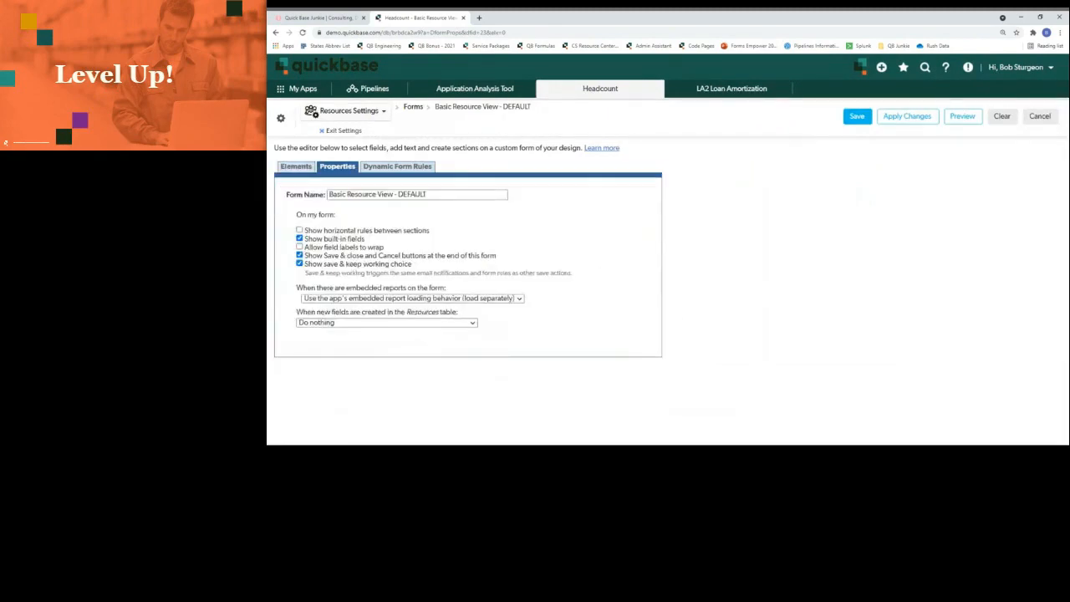
click(299, 247)
click(332, 325)
click(332, 325)
click(333, 329)
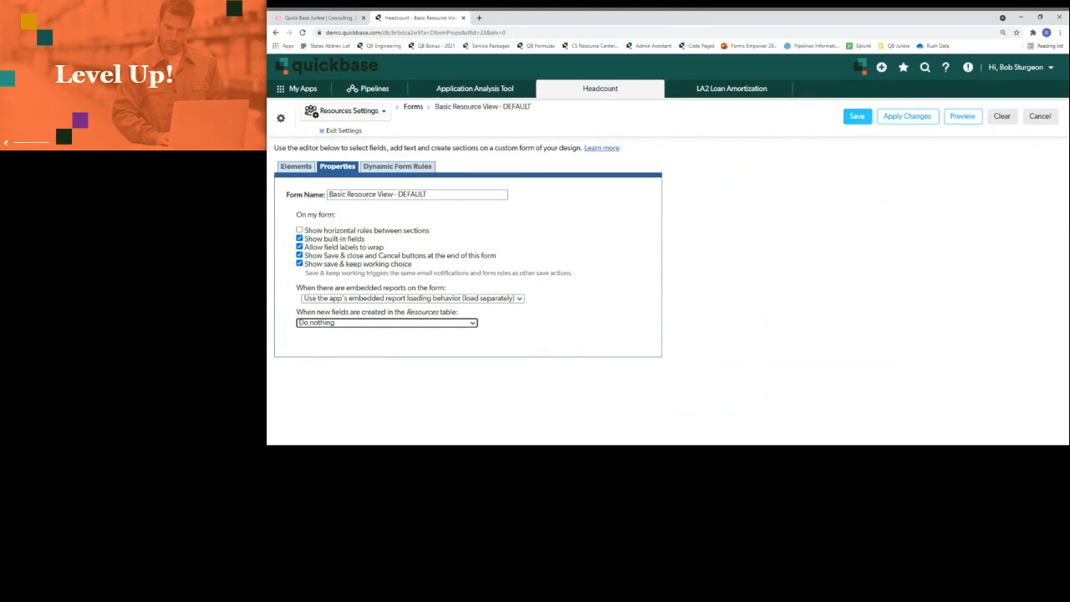
click(856, 117)
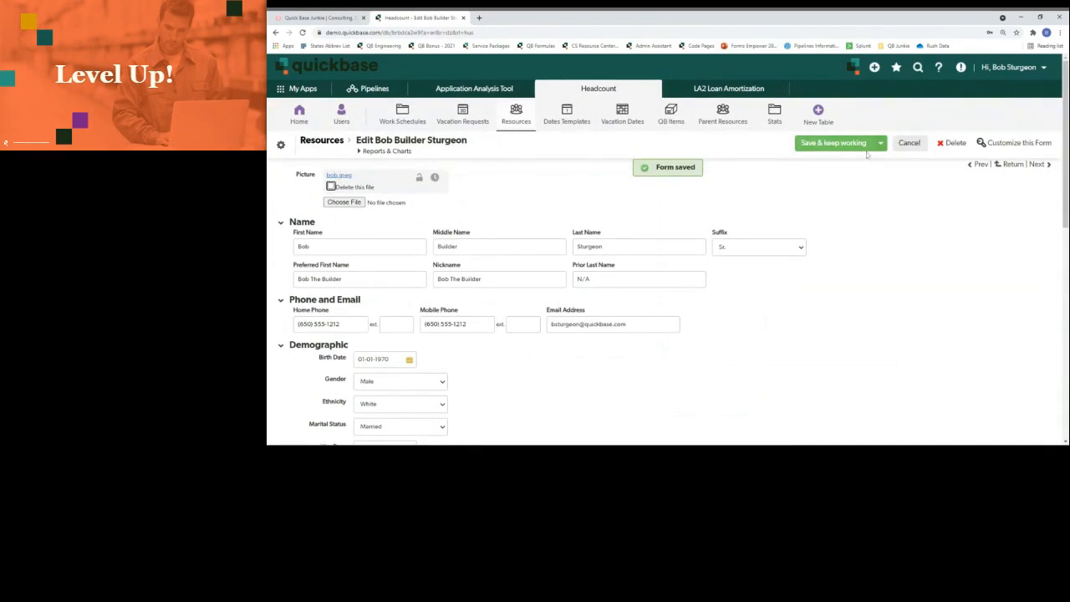
Save and close the resource record, and insert three blank elements above Picture in its form layout
click(880, 143)
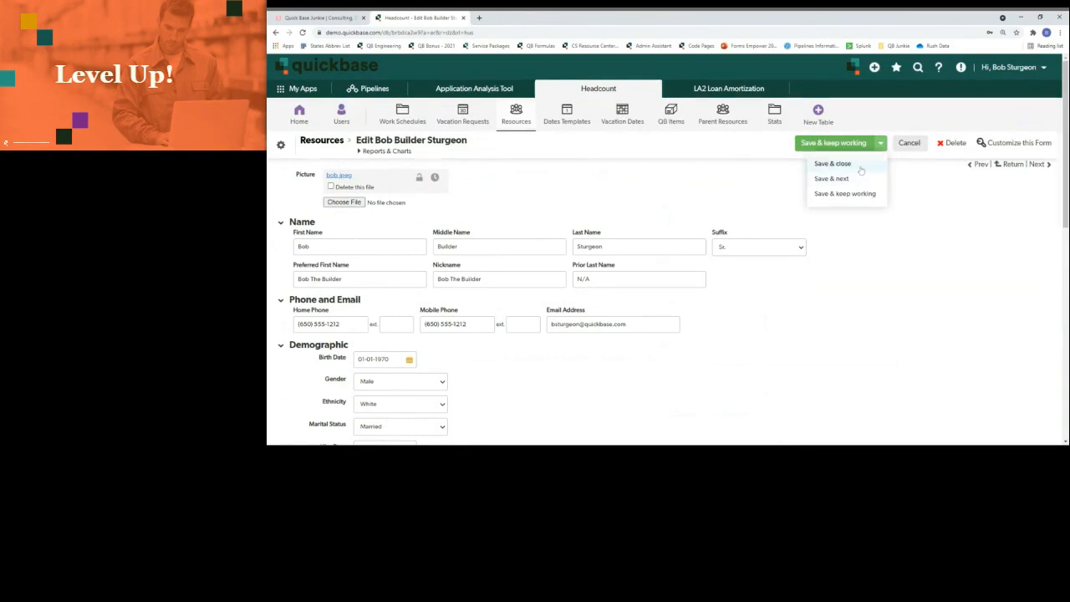
click(832, 164)
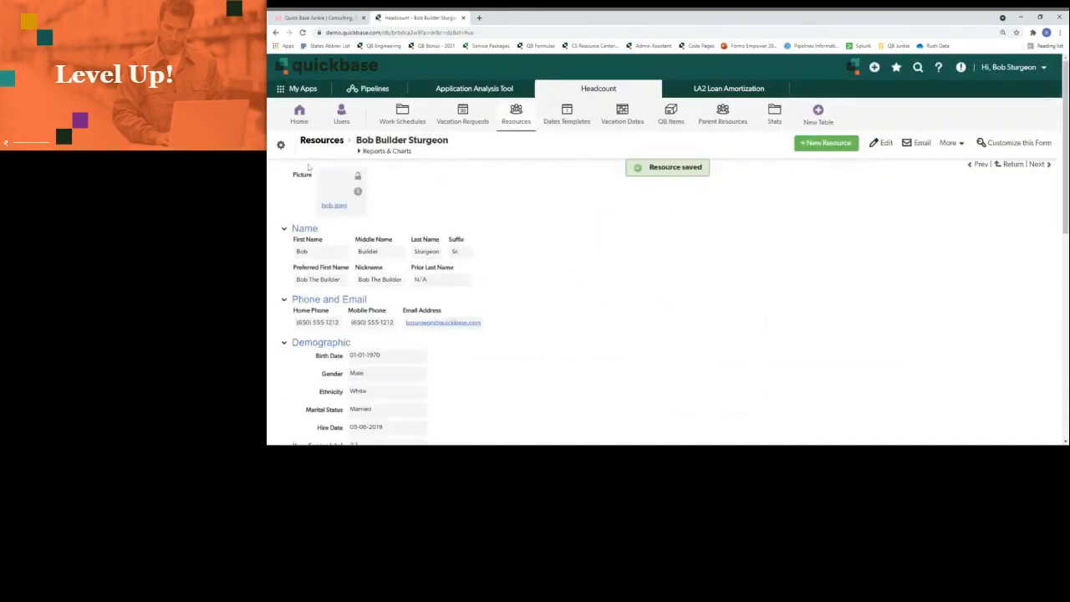
click(1018, 143)
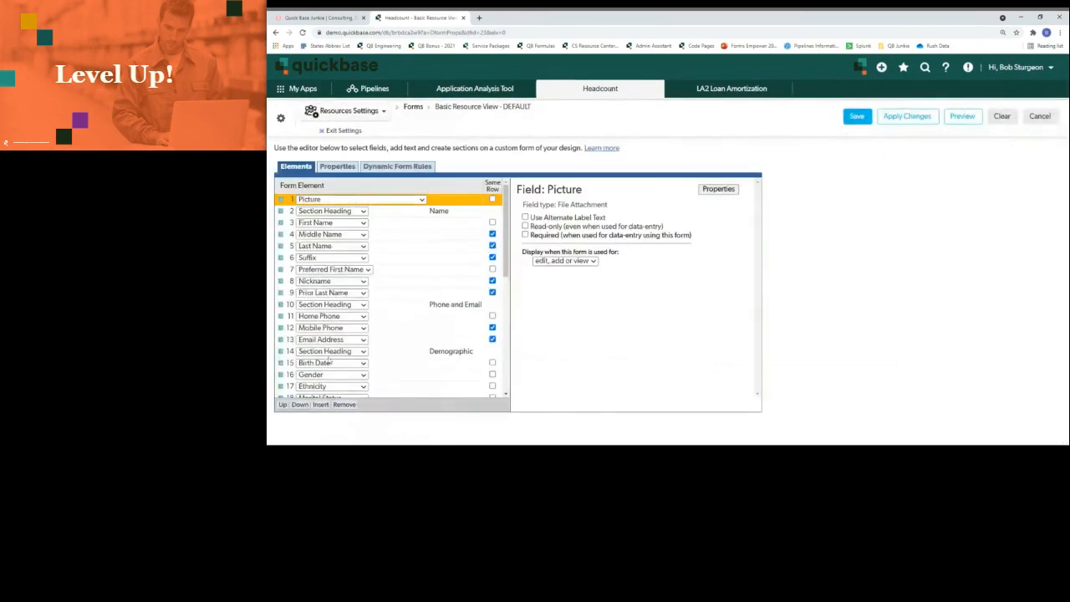
click(321, 404)
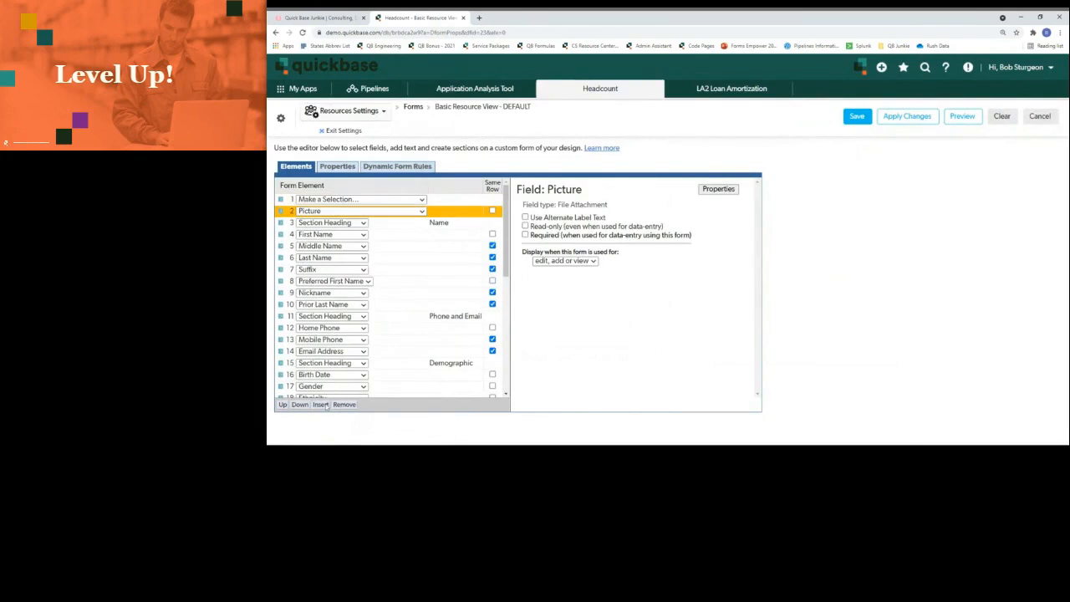
click(321, 405)
click(321, 405)
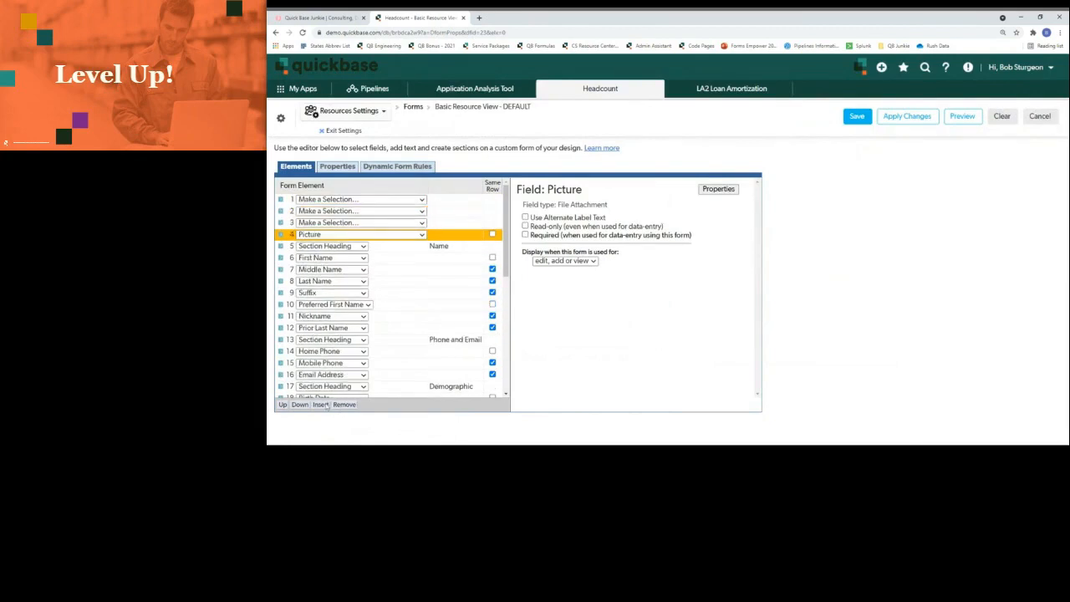
Make the first form element a section heading named Admin, with field labels appearing above fields
click(366, 204)
key(s)
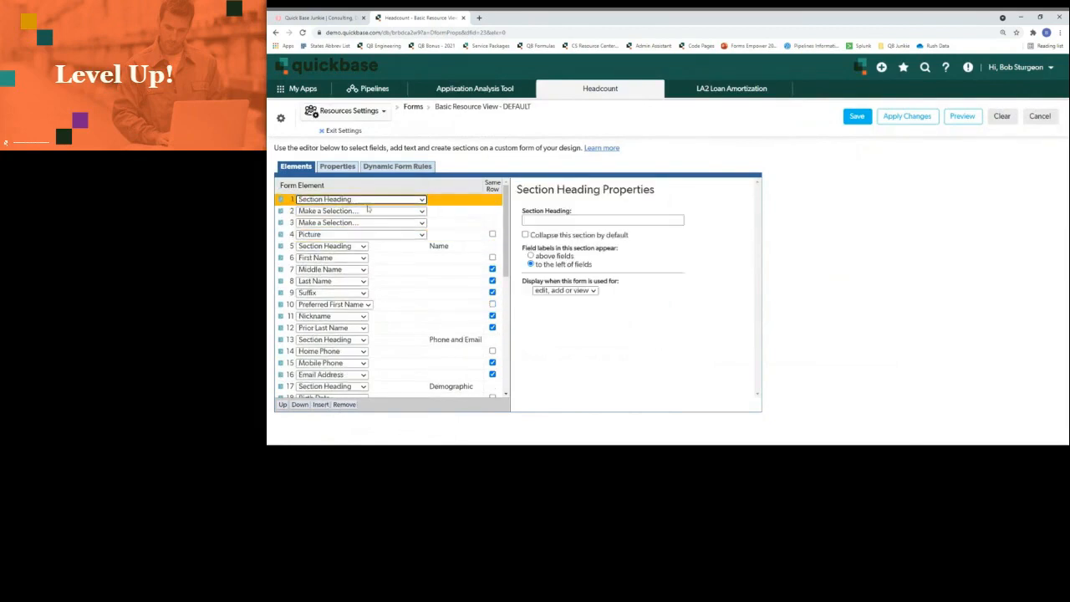
key(Tab)
text(Admi)
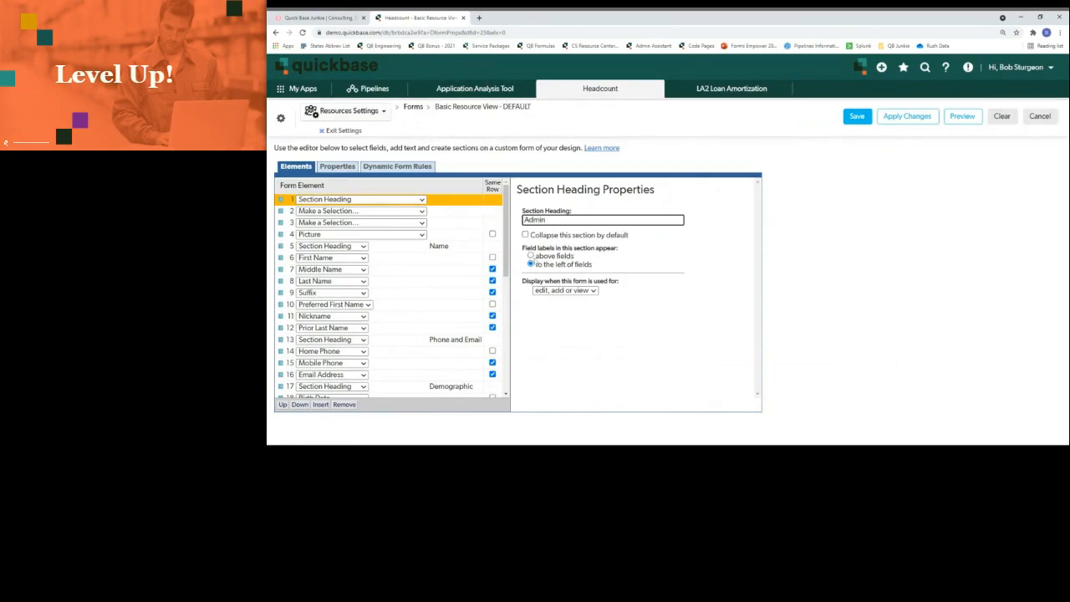
click(531, 256)
click(530, 256)
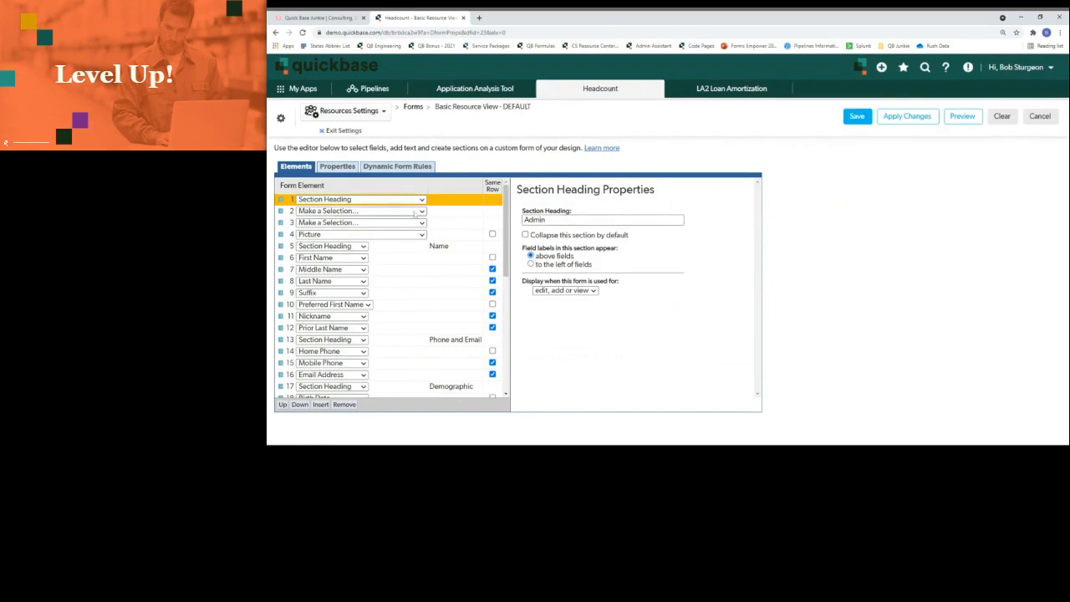
Fill the two blank elements under the Admin heading with # of Approved Vacation dates and # of Remaining Days
click(401, 211)
click(405, 269)
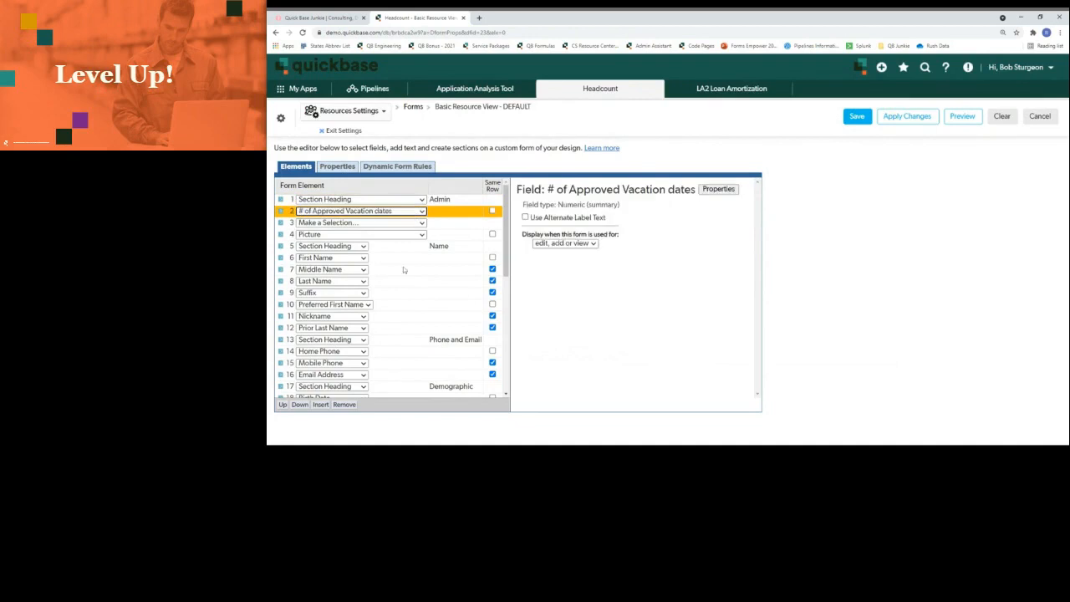
click(388, 225)
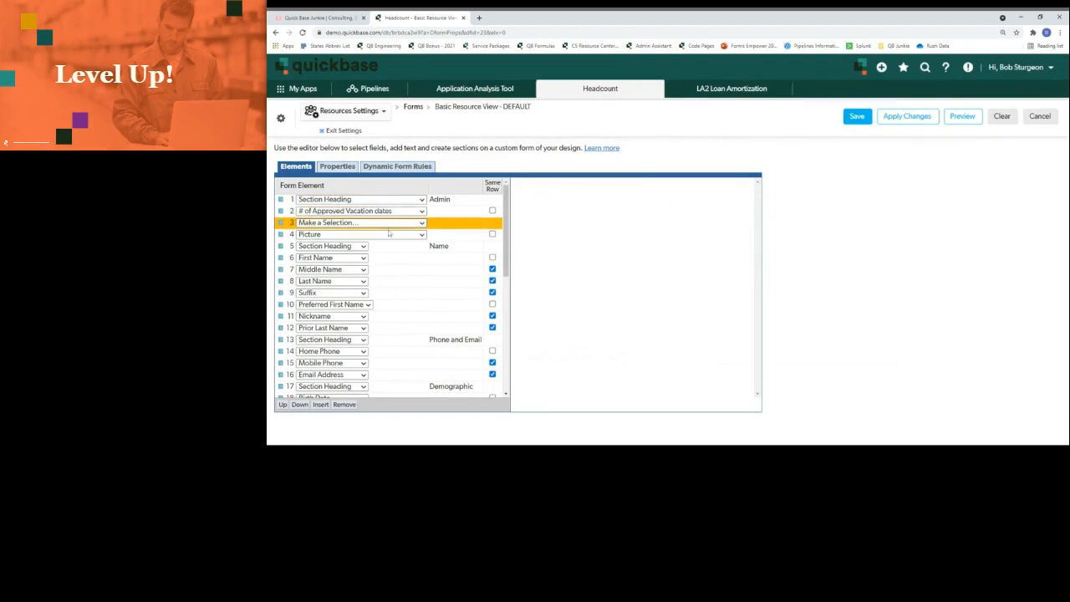
click(396, 302)
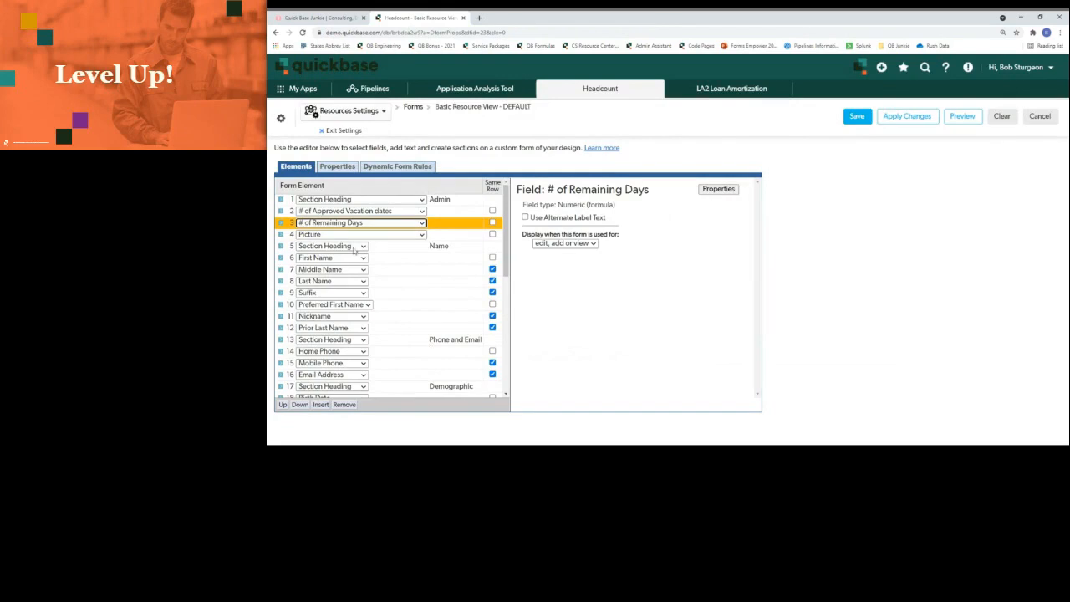
Insert an untitled section heading directly above the Picture field to separate it from the Admin section
click(444, 238)
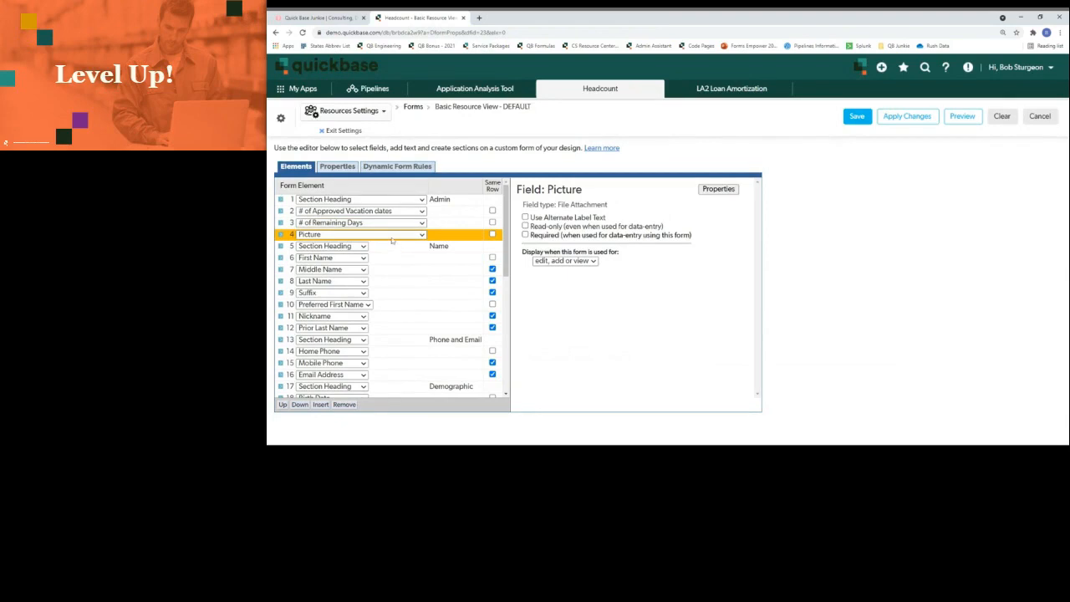
click(320, 404)
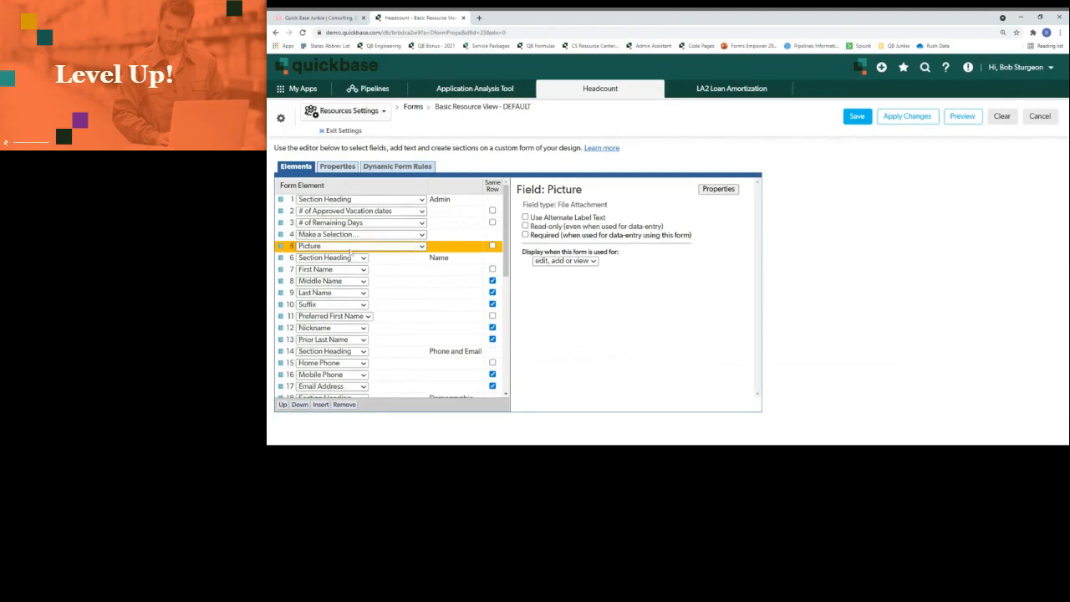
click(350, 236)
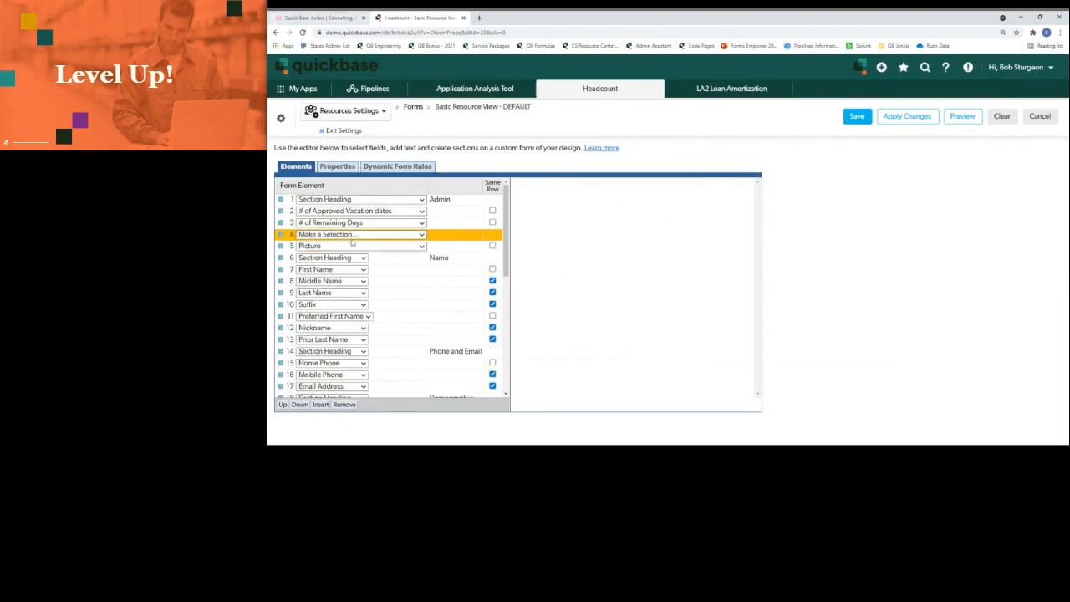
click(355, 266)
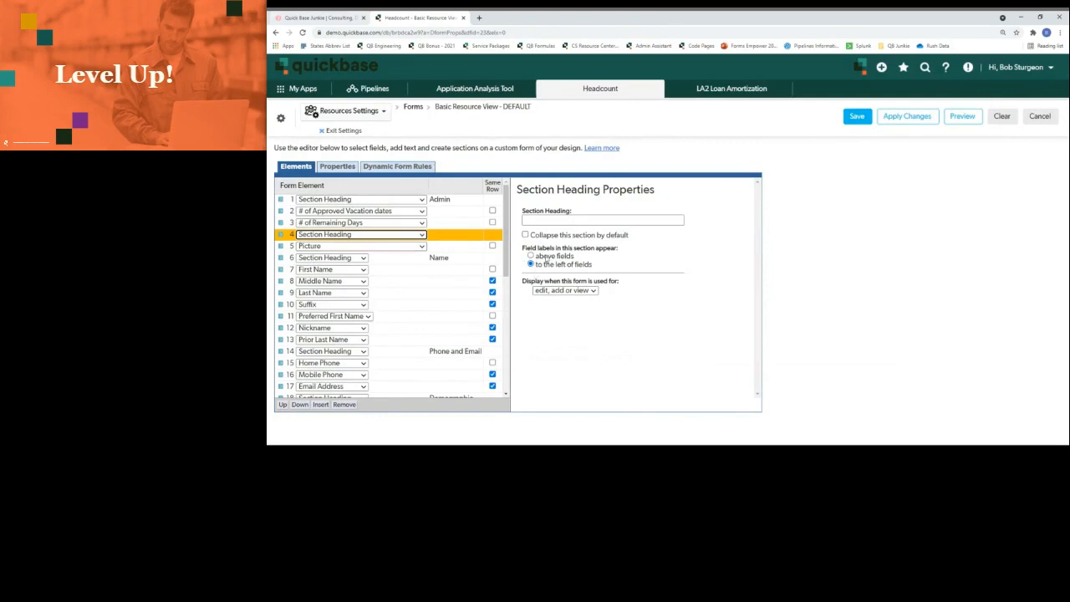
Give the Picture field an empty alternate label text and save the form
click(473, 250)
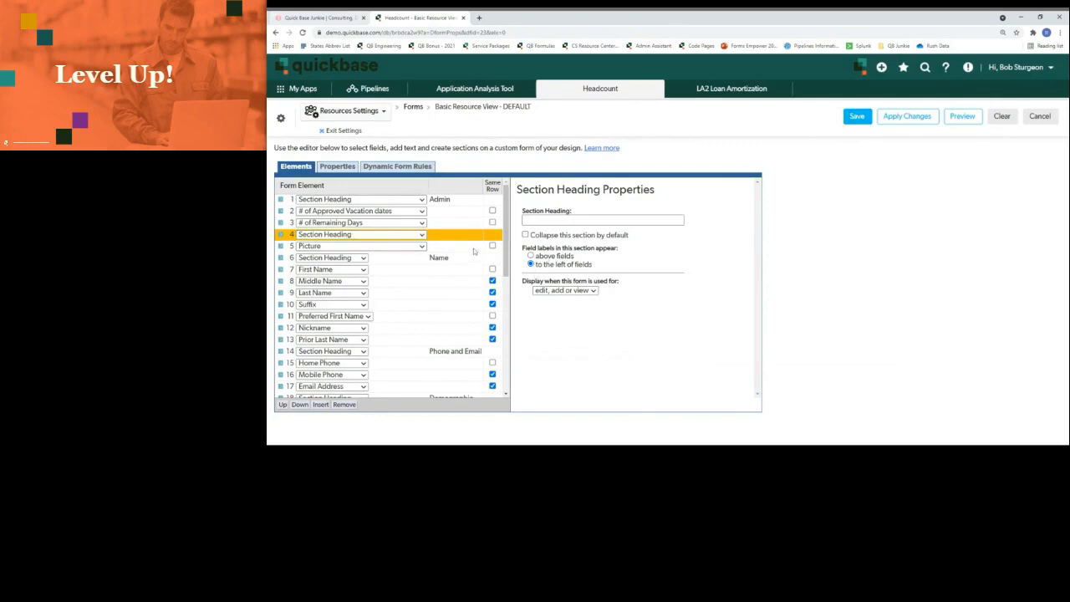
click(473, 249)
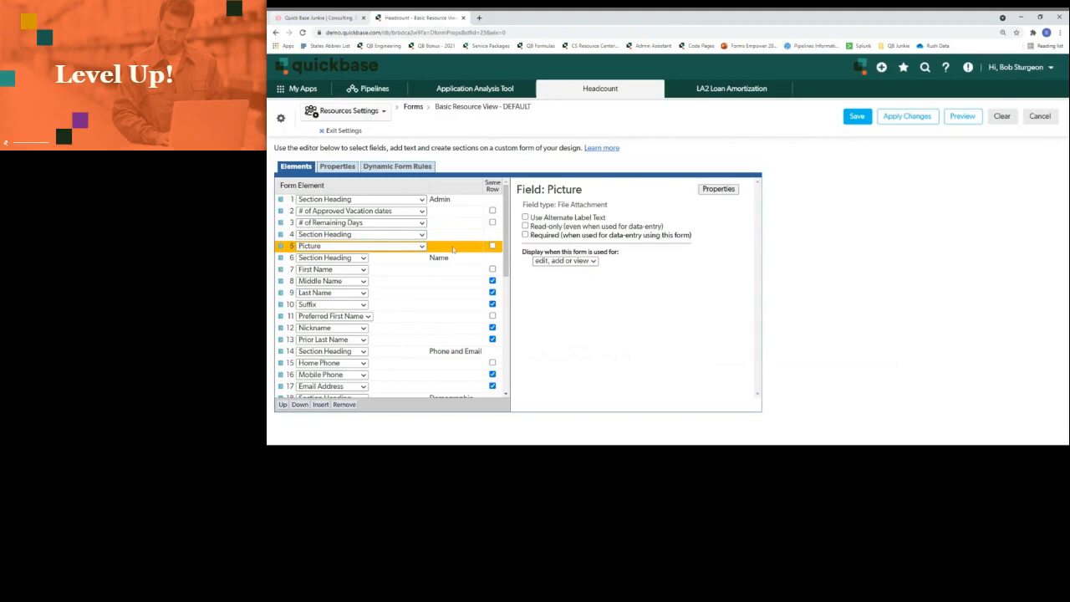
click(525, 217)
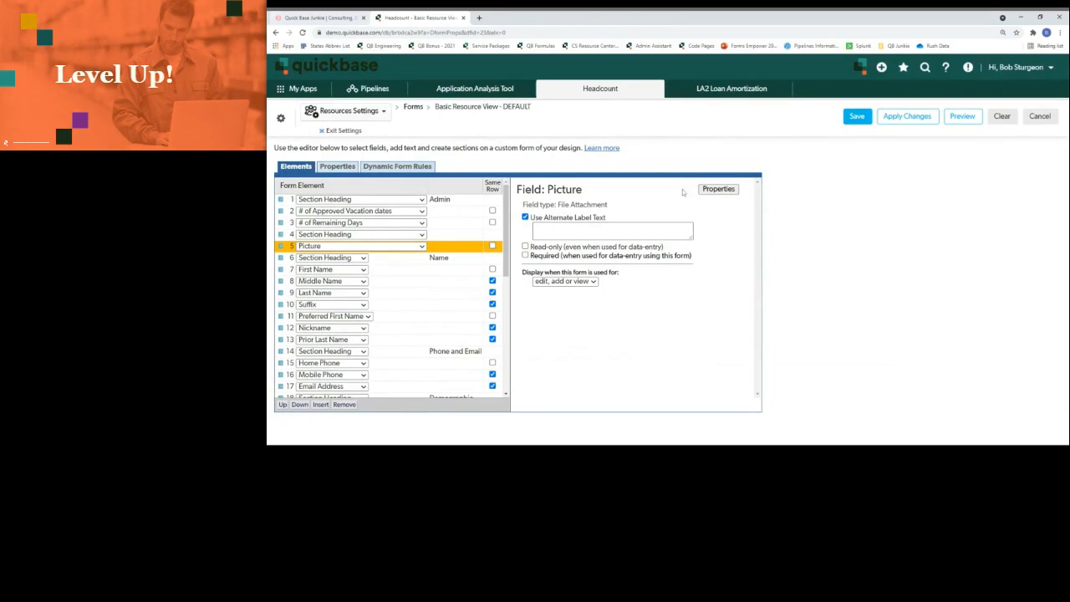
click(856, 116)
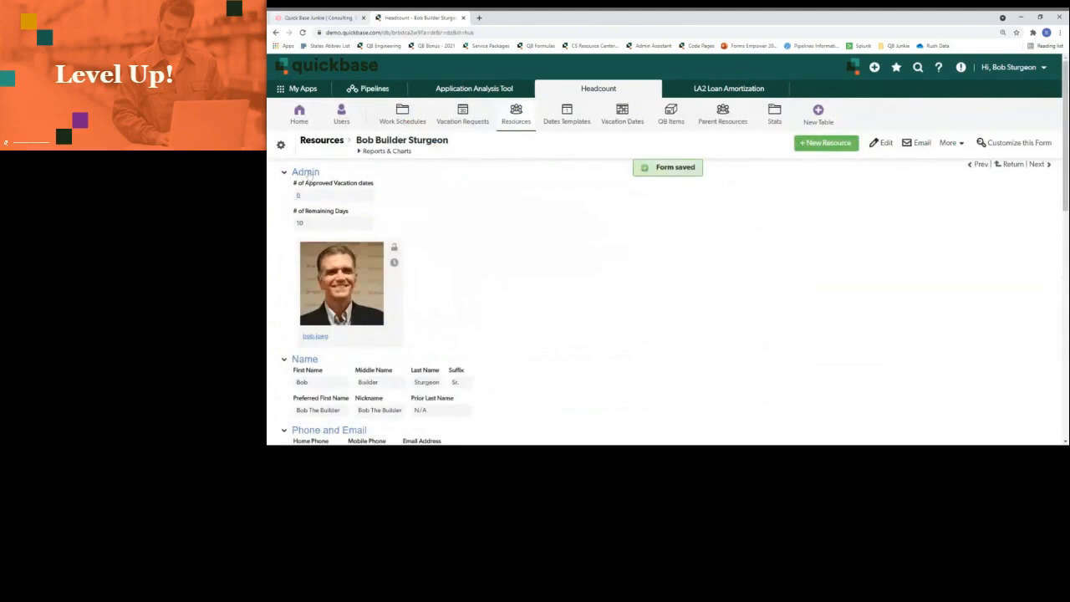
Collapse and expand the Admin section on the record to check which elements it contains
click(306, 172)
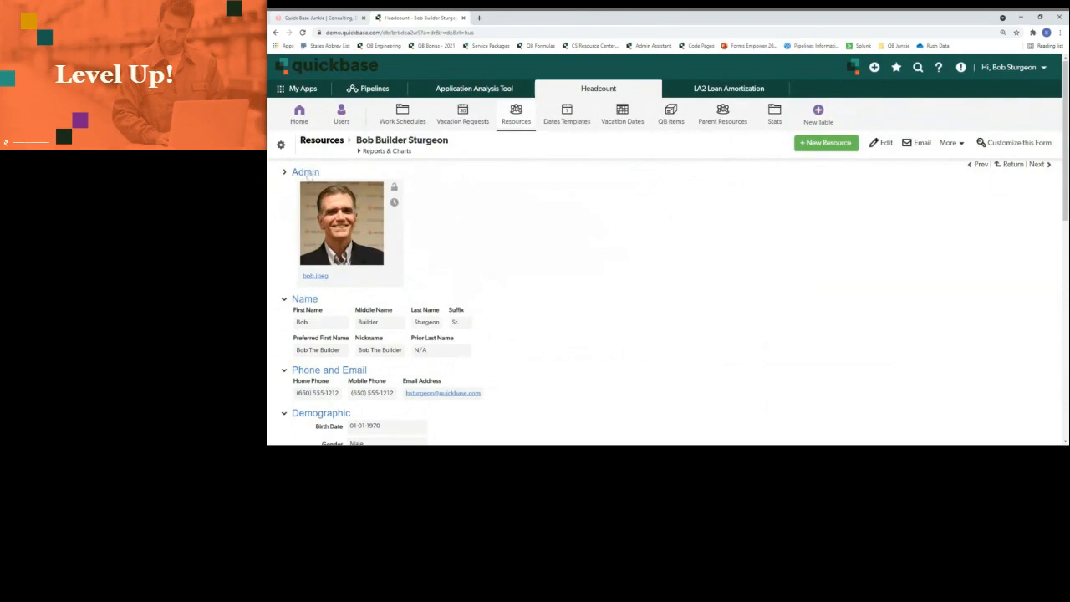
click(307, 173)
click(307, 173)
click(307, 173)
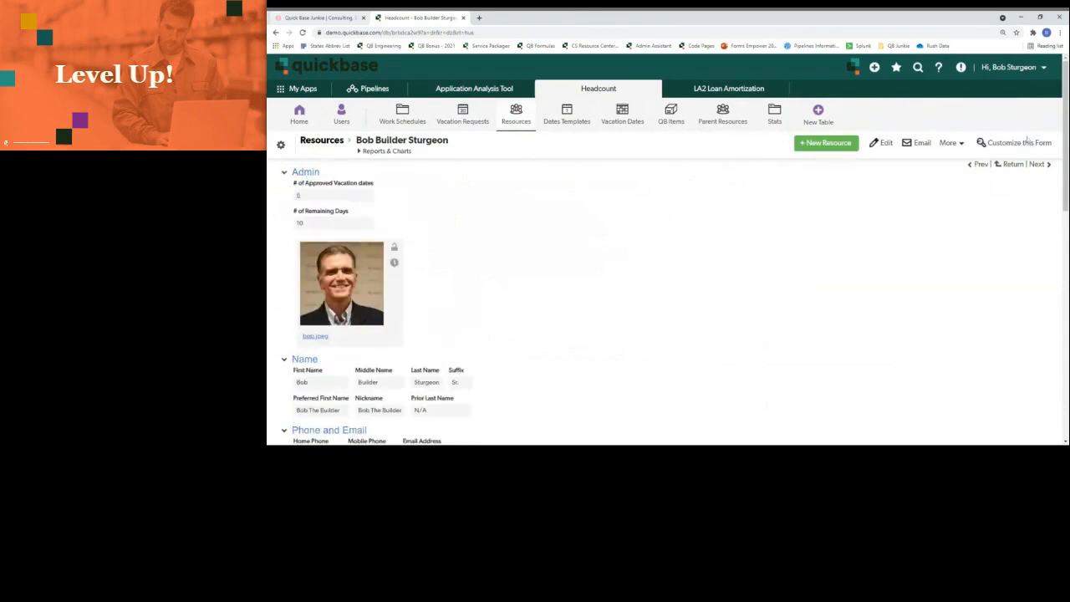
Add a new dynamic form rule to the resource form and move it to first place in the rule list
click(1023, 143)
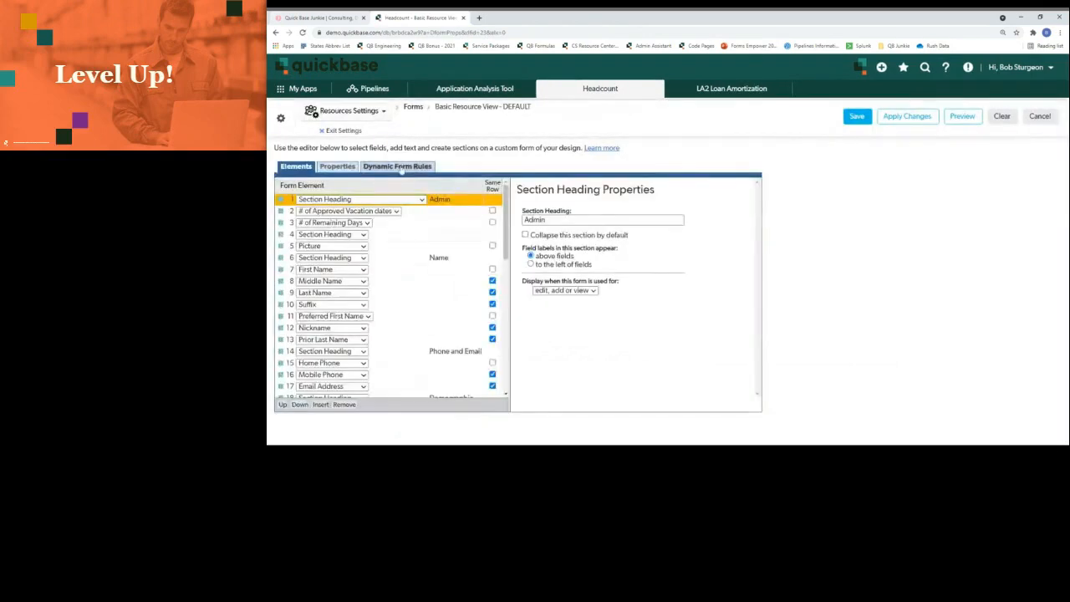
click(401, 166)
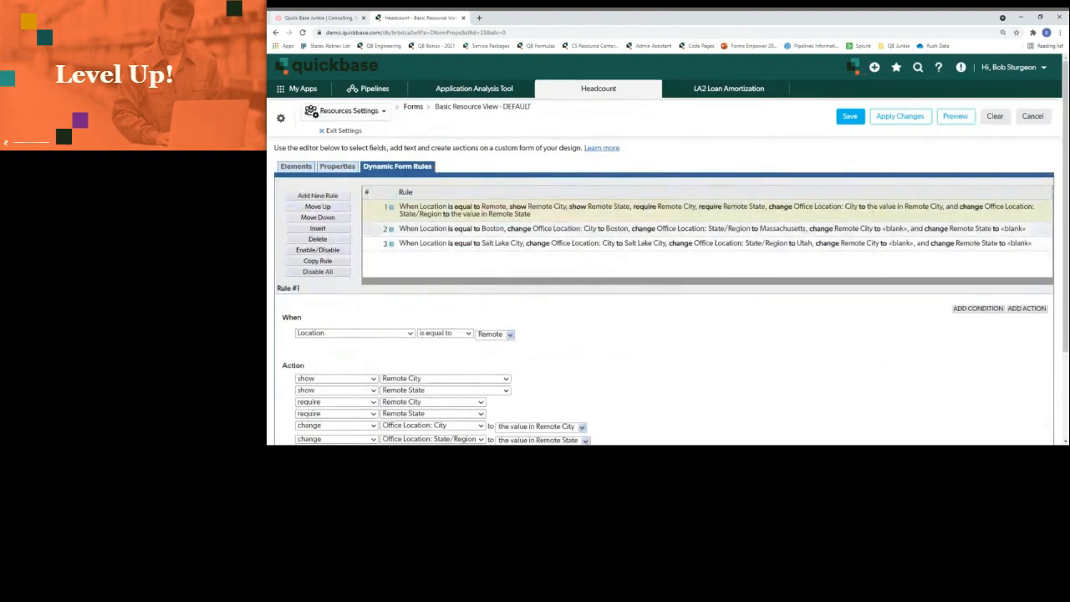
click(344, 197)
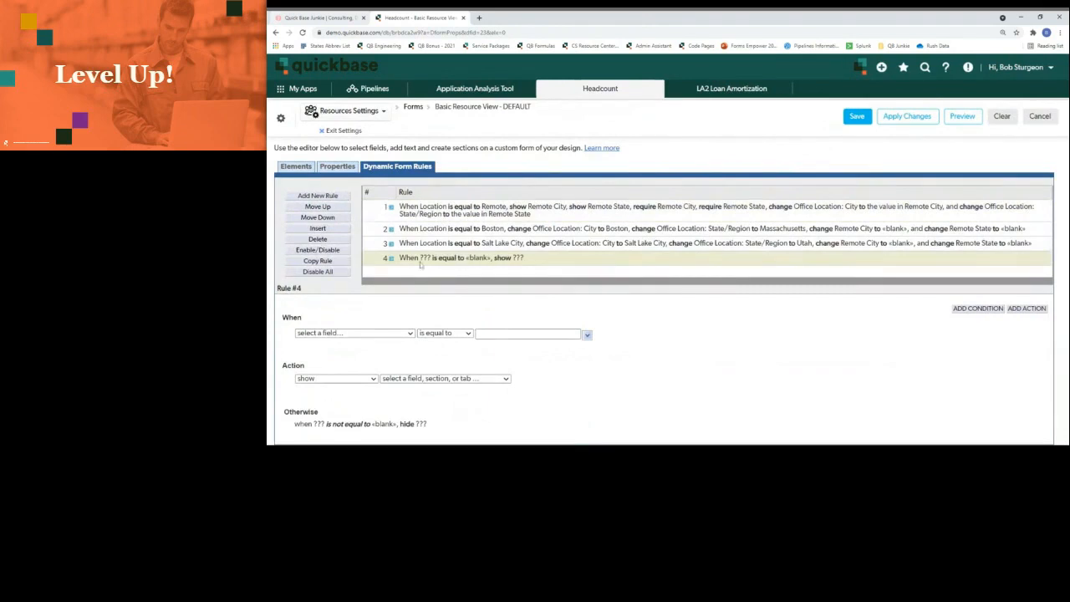
click(335, 207)
click(334, 208)
click(335, 207)
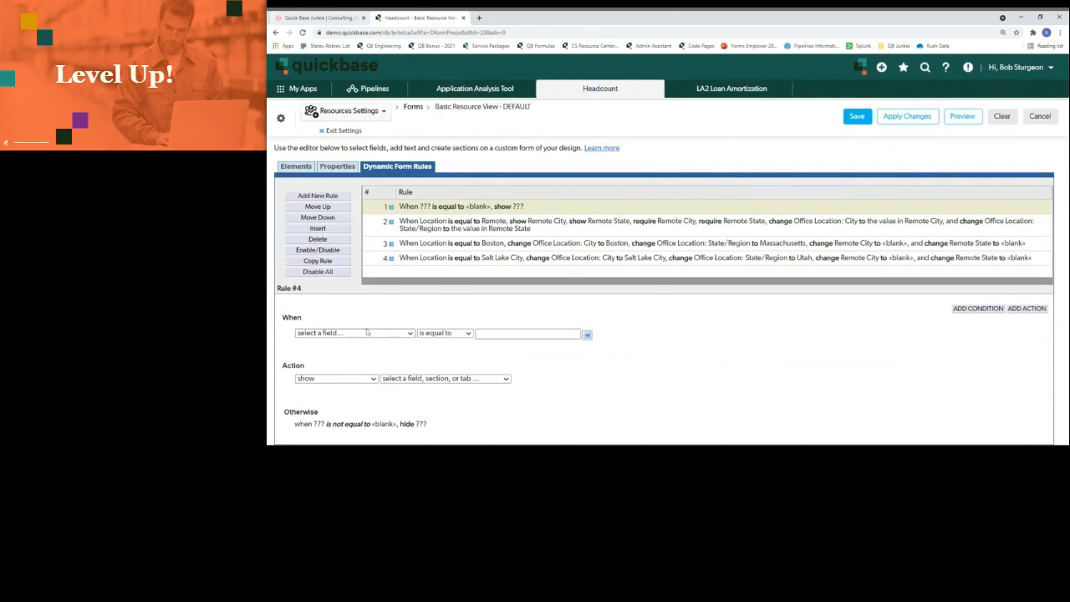
Set the new rule to show the Admin section when the user is in the role Administrator, and save the form
click(366, 332)
click(501, 336)
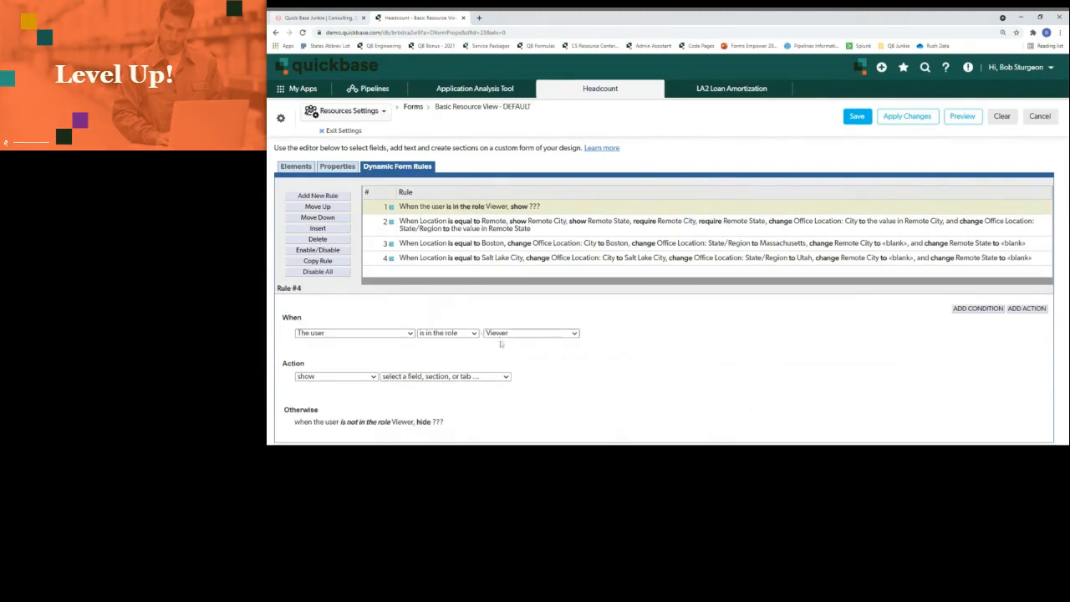
click(501, 346)
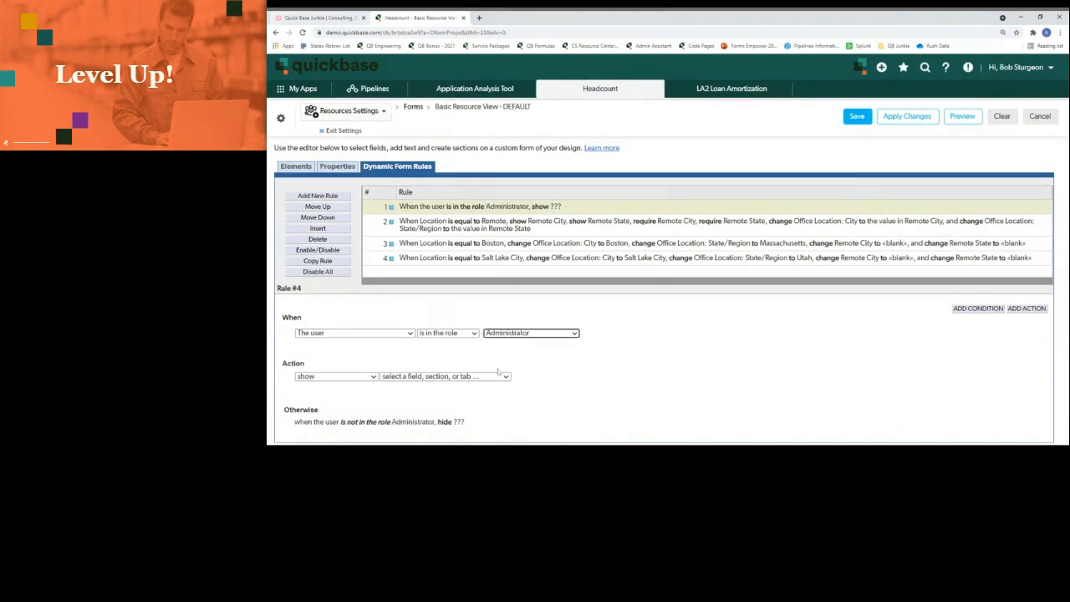
click(420, 380)
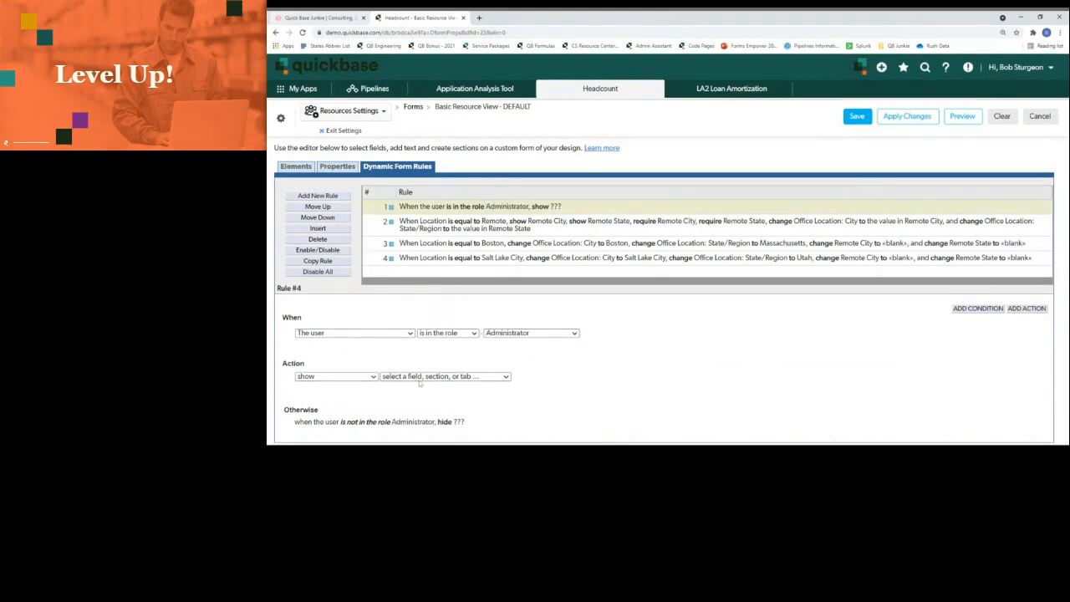
click(401, 434)
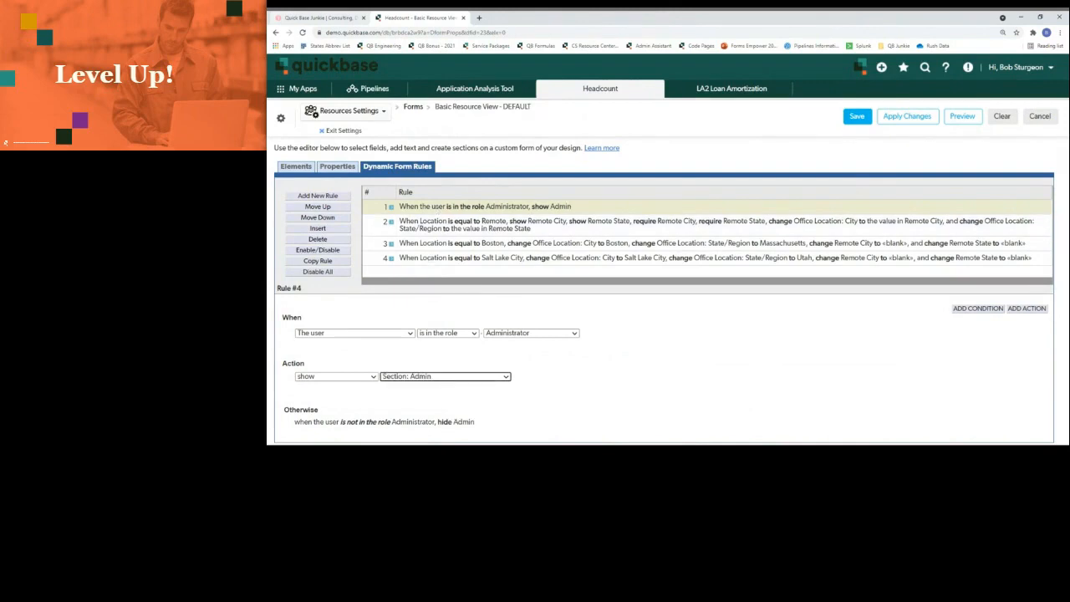
drag(303, 421, 464, 421)
click(528, 406)
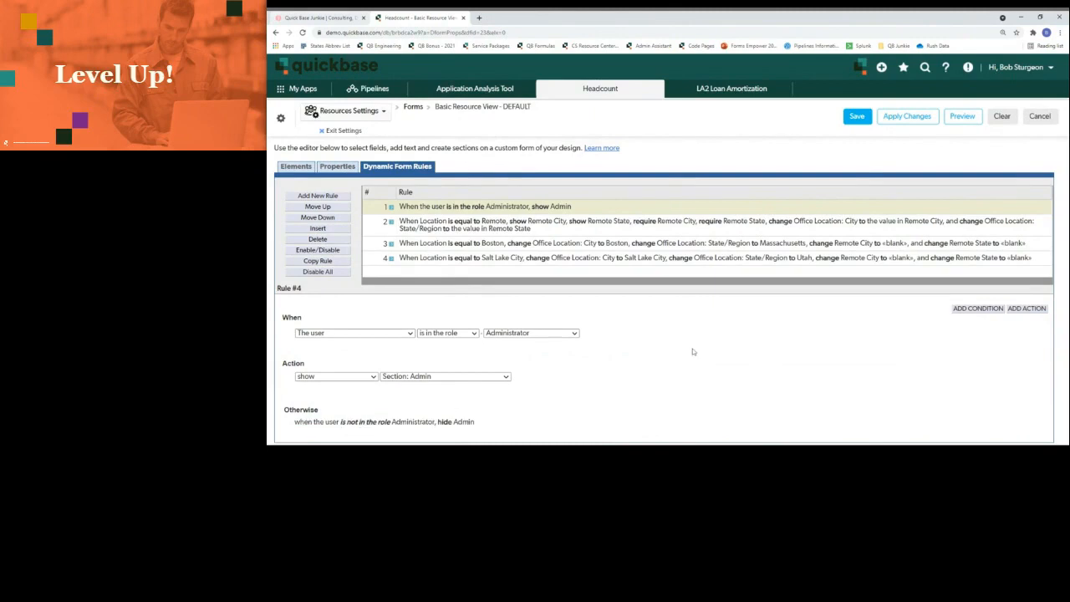
click(854, 118)
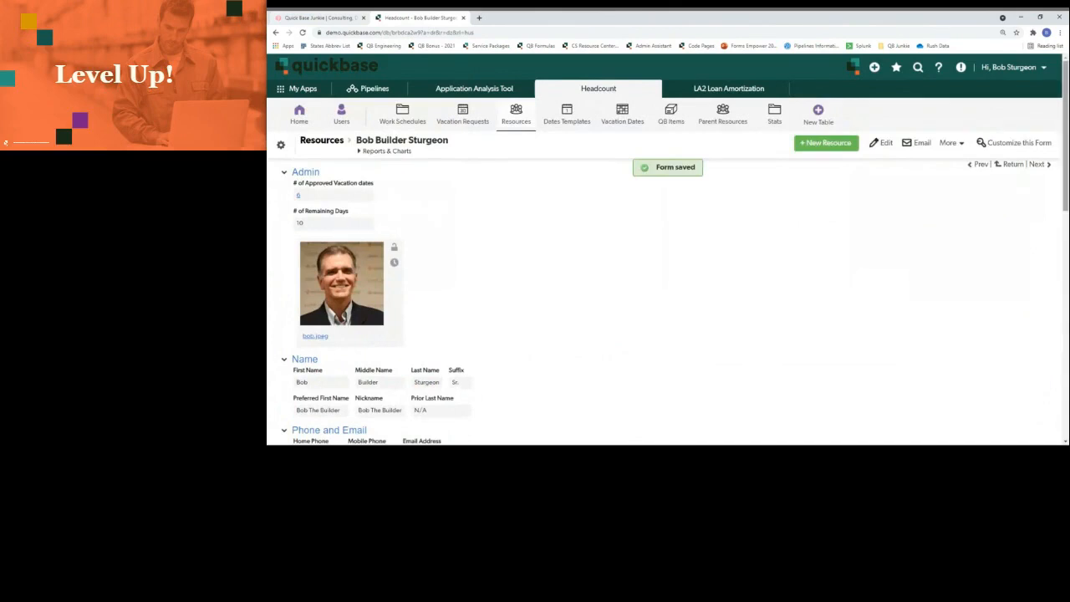
Test the app as the Participant role to check the Admin section on the record, and end the test
click(1048, 72)
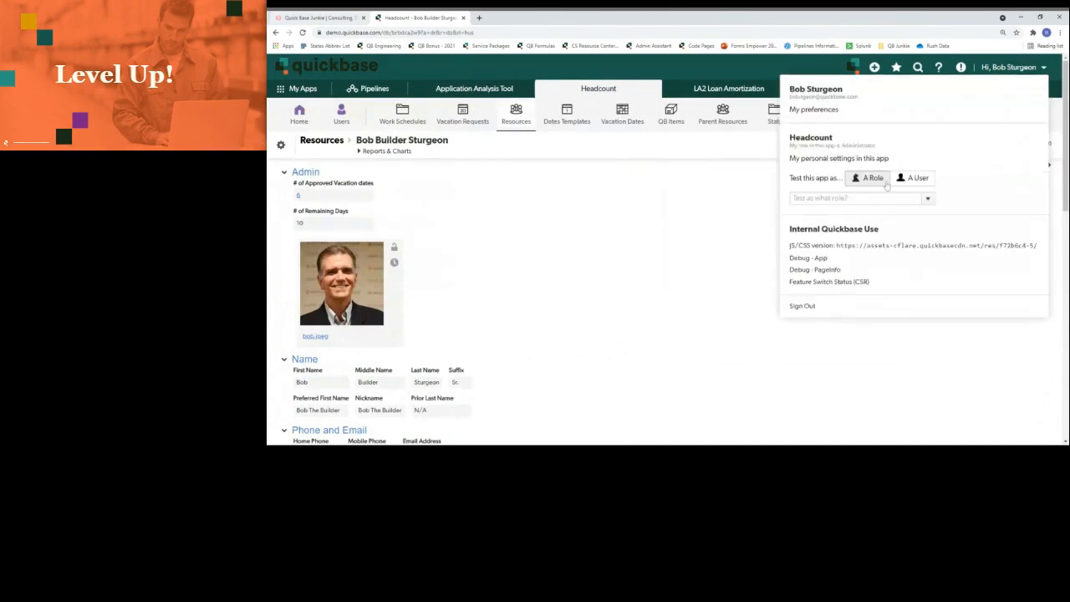
click(927, 199)
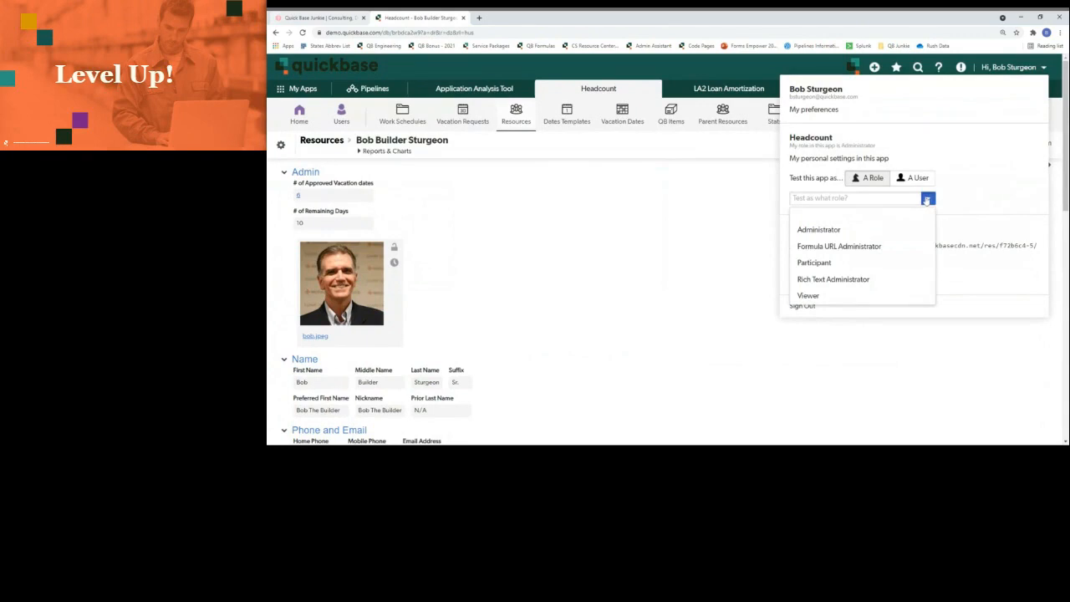
click(838, 264)
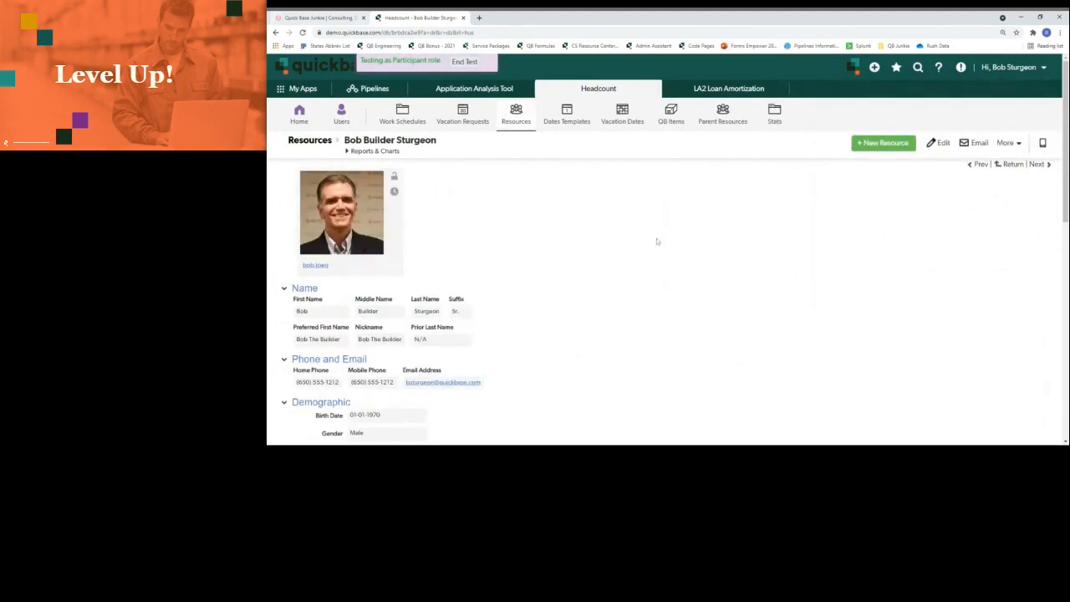
click(466, 61)
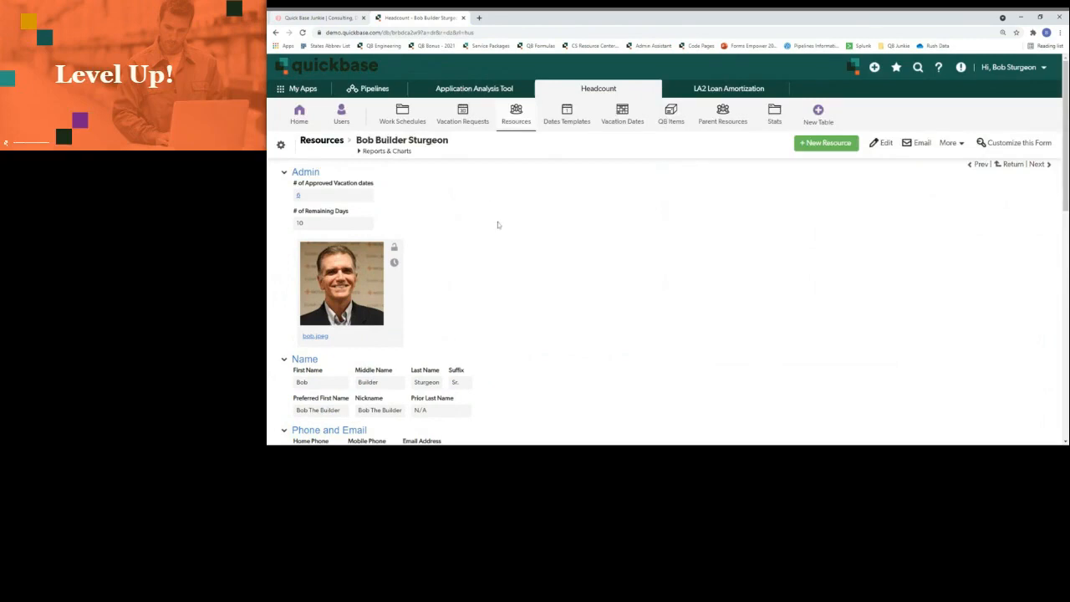
Review the dynamic form rule for the Remote location in the resource form's settings, and exit without changes
click(1012, 144)
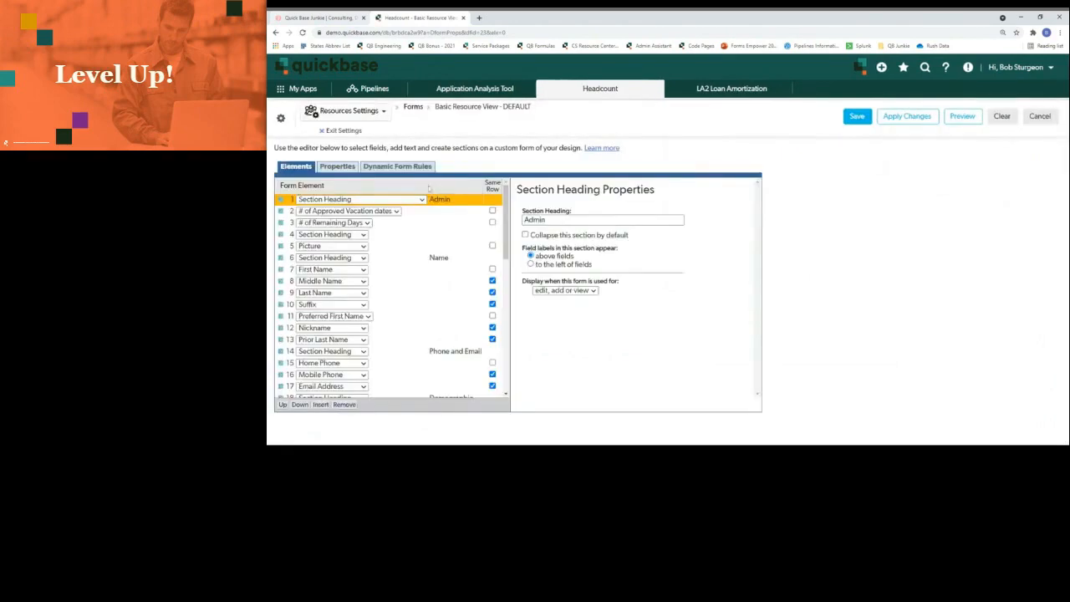
click(409, 167)
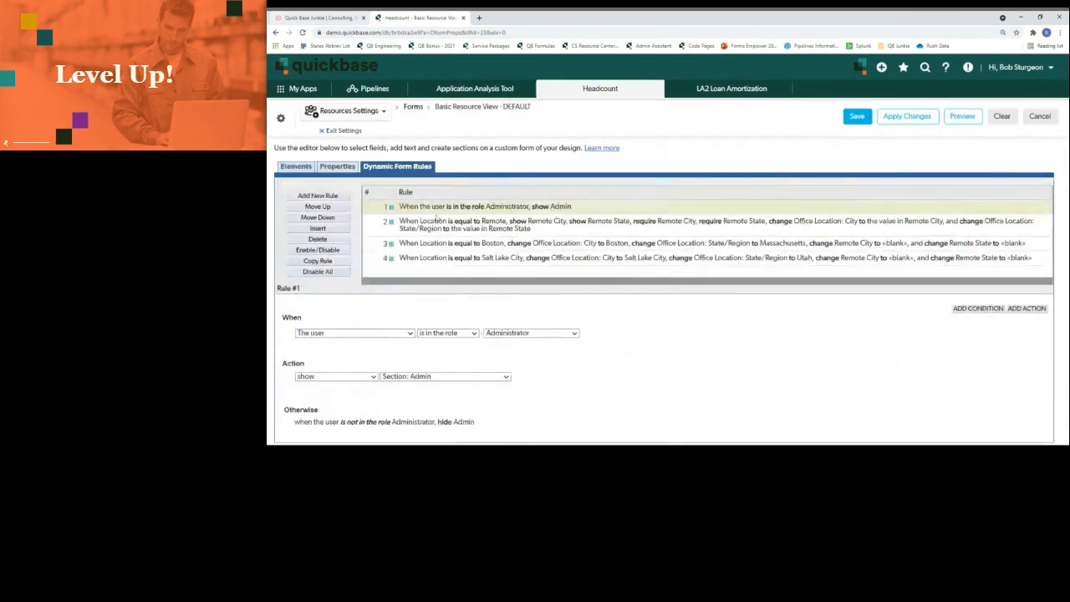
click(438, 221)
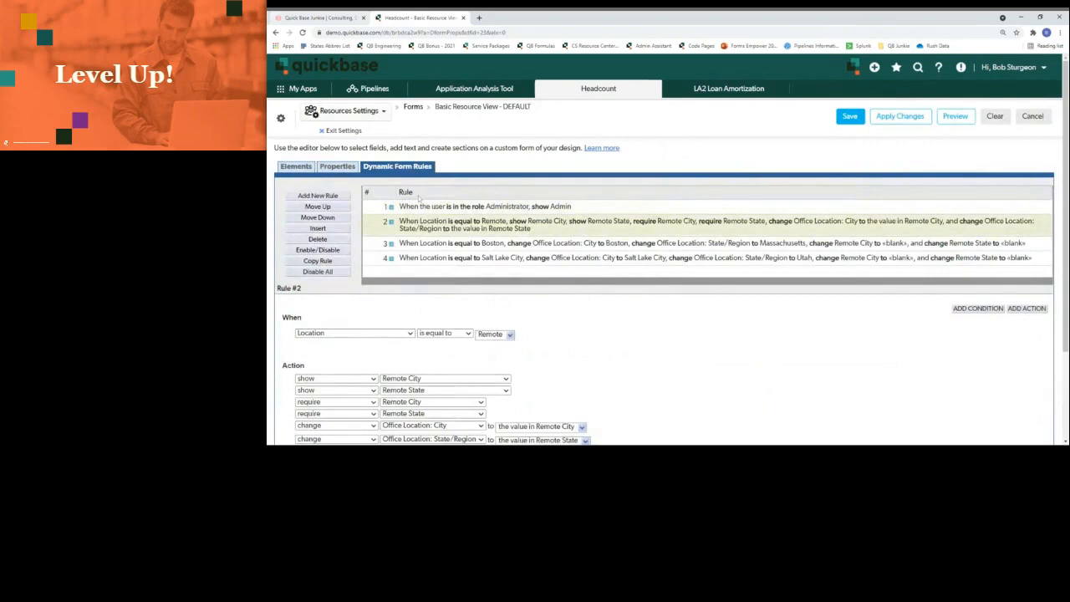
click(351, 132)
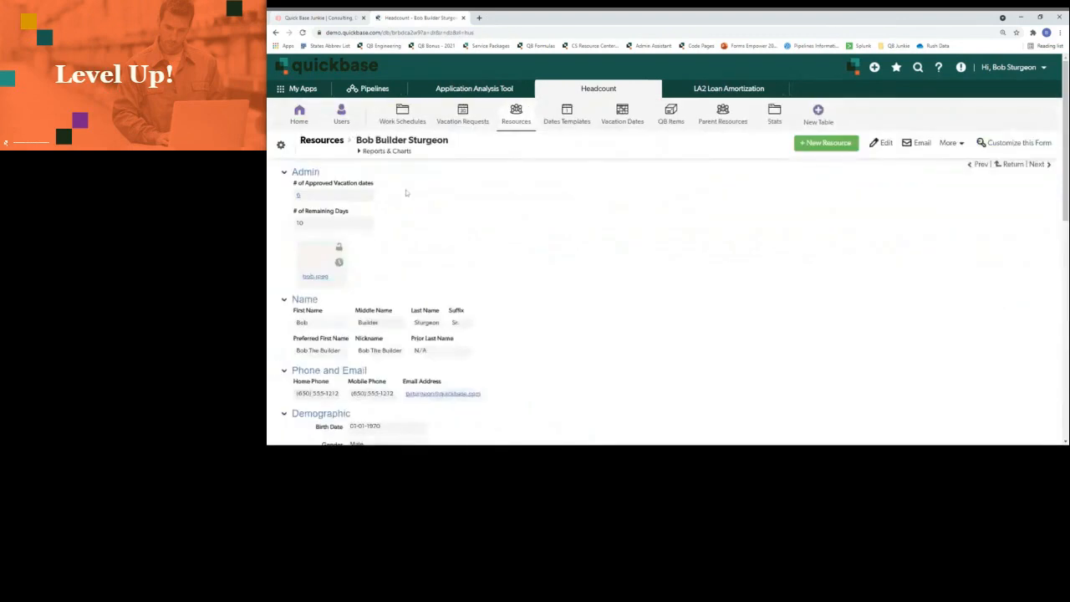
Check the location fields on the resource record, and open the record for editing at its Location field
scroll(492, 244, down, 3)
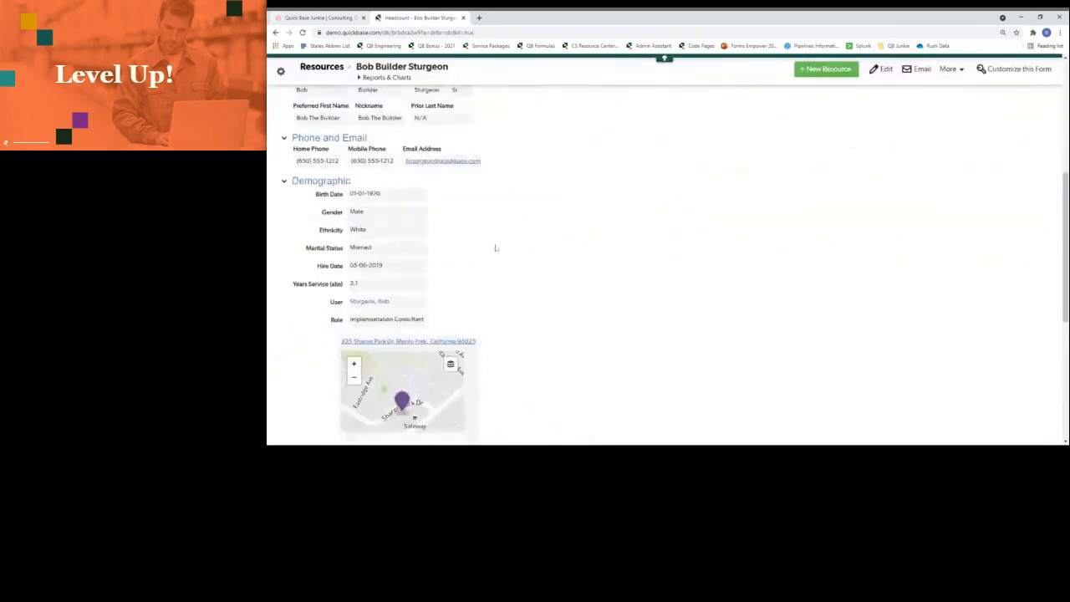
scroll(495, 247, down, 5)
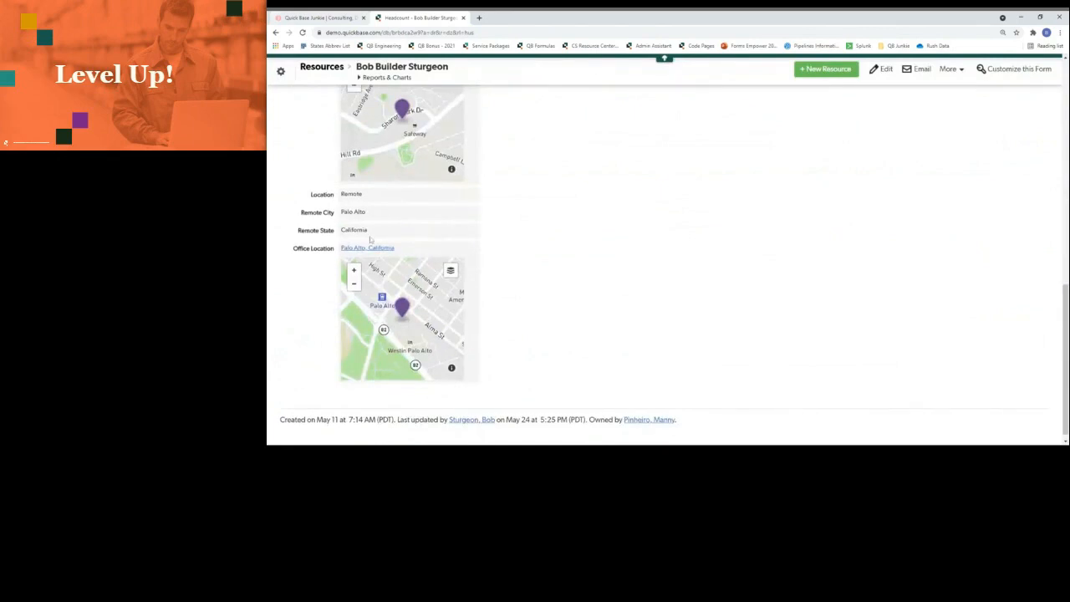
click(882, 70)
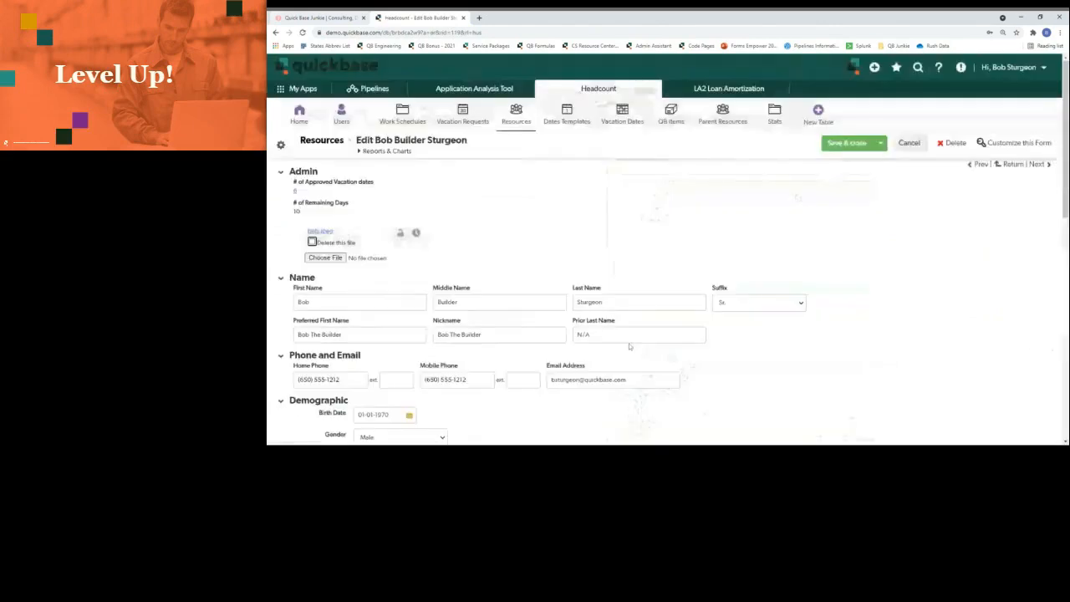
scroll(633, 346, down, 2)
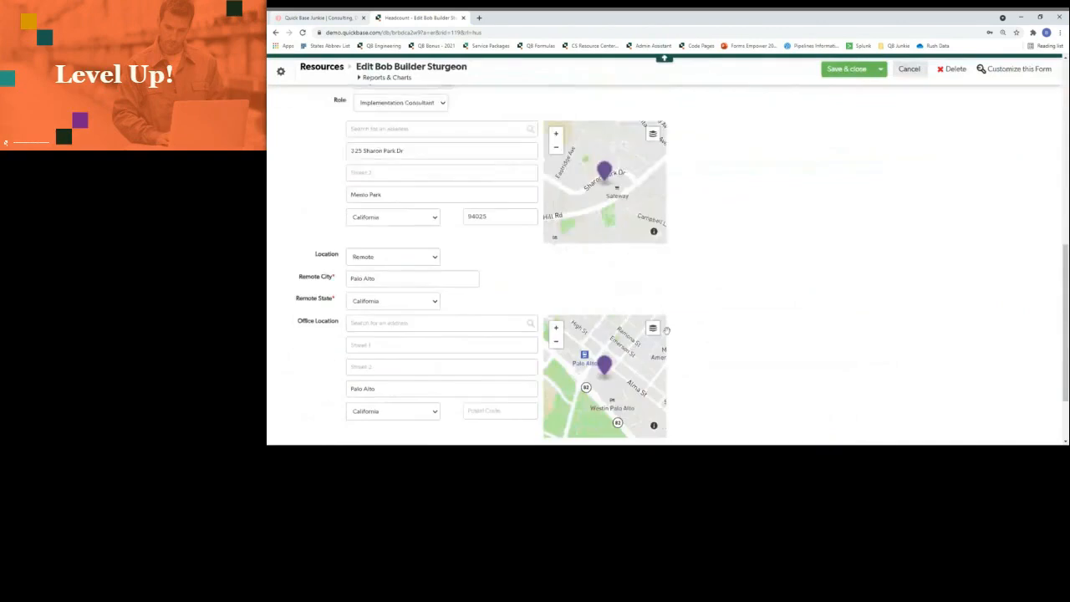
scroll(667, 325, down, 2)
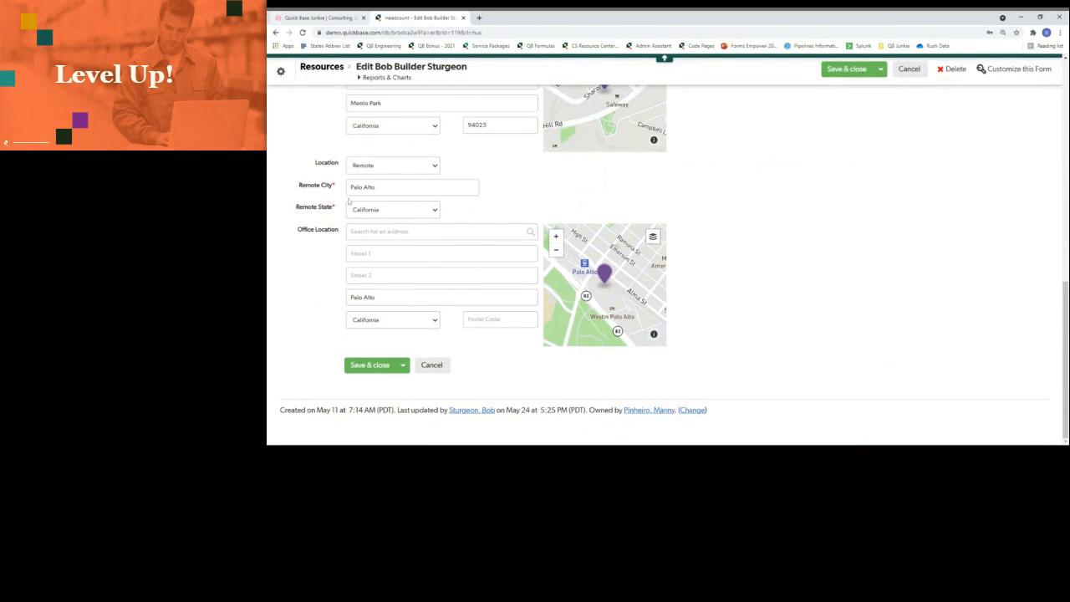
Switch the record's Location to Boston and then to Salt Lake City to test the office location rules
click(392, 166)
click(387, 197)
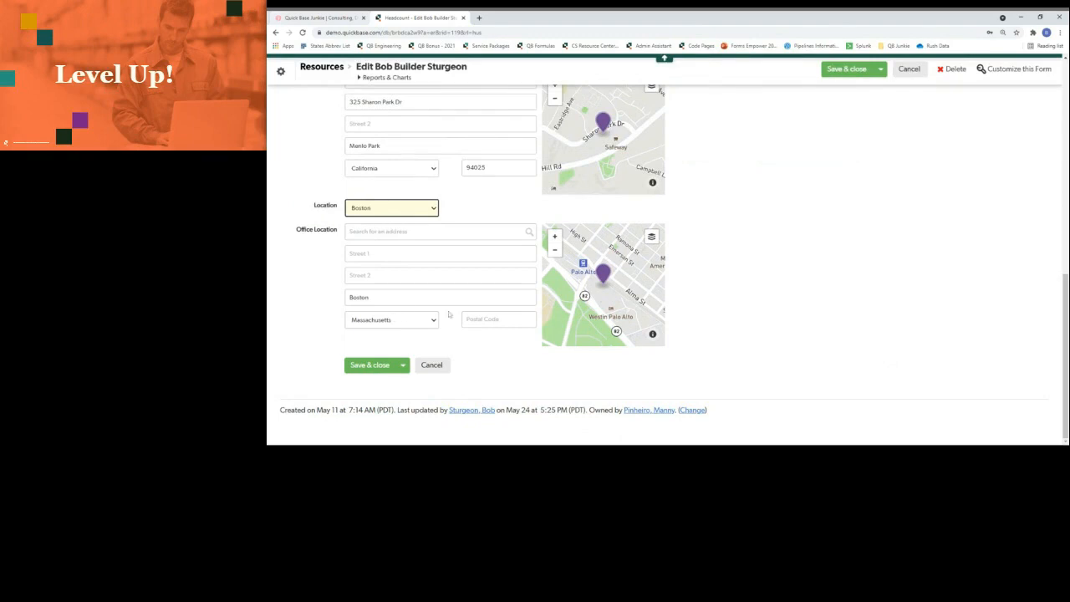
click(415, 219)
click(414, 224)
click(427, 212)
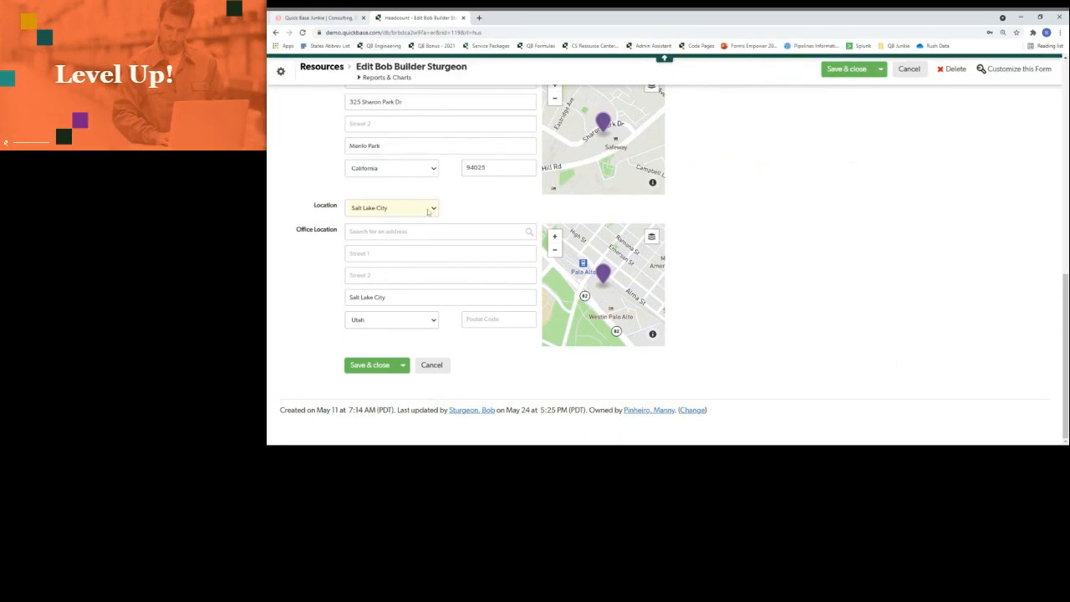
Set Location to Remote with Remote City Palo Alto and Remote State California, and save the record
click(422, 245)
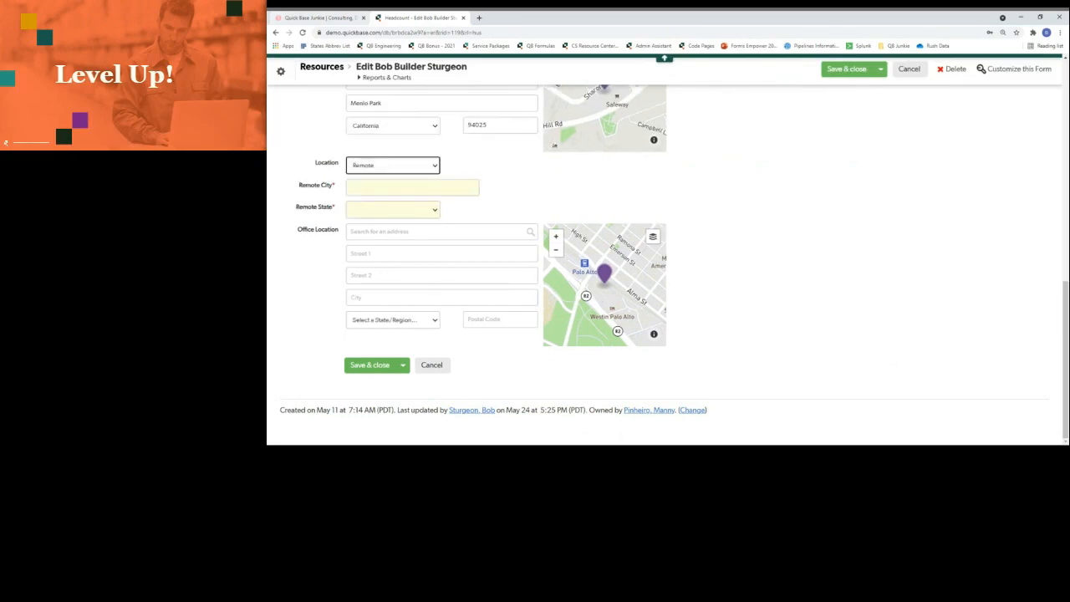
click(411, 189)
text(Palo Alto)
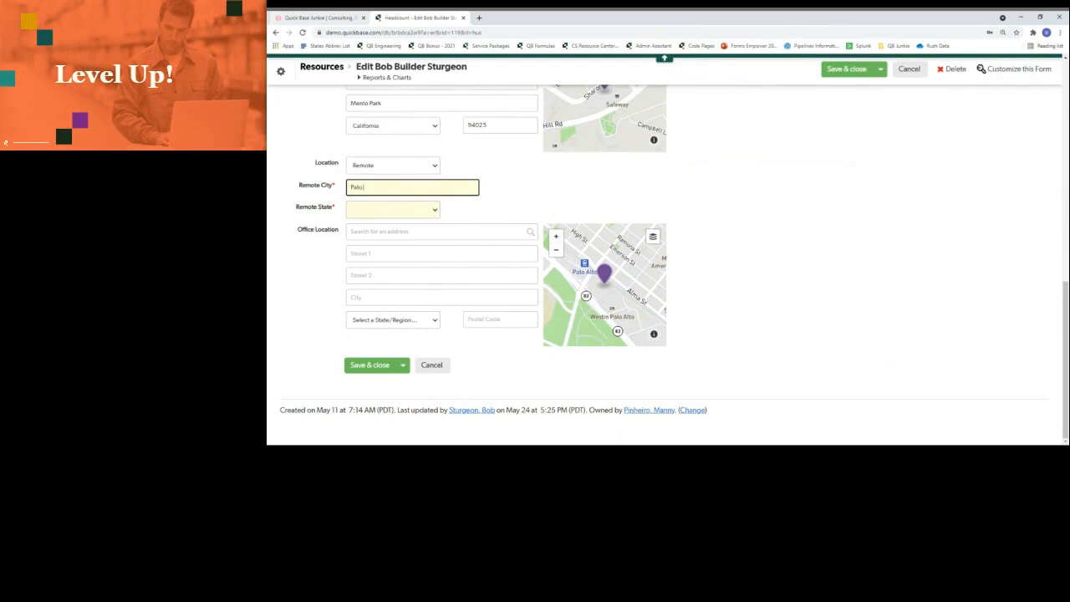
key(Tab)
text(c)
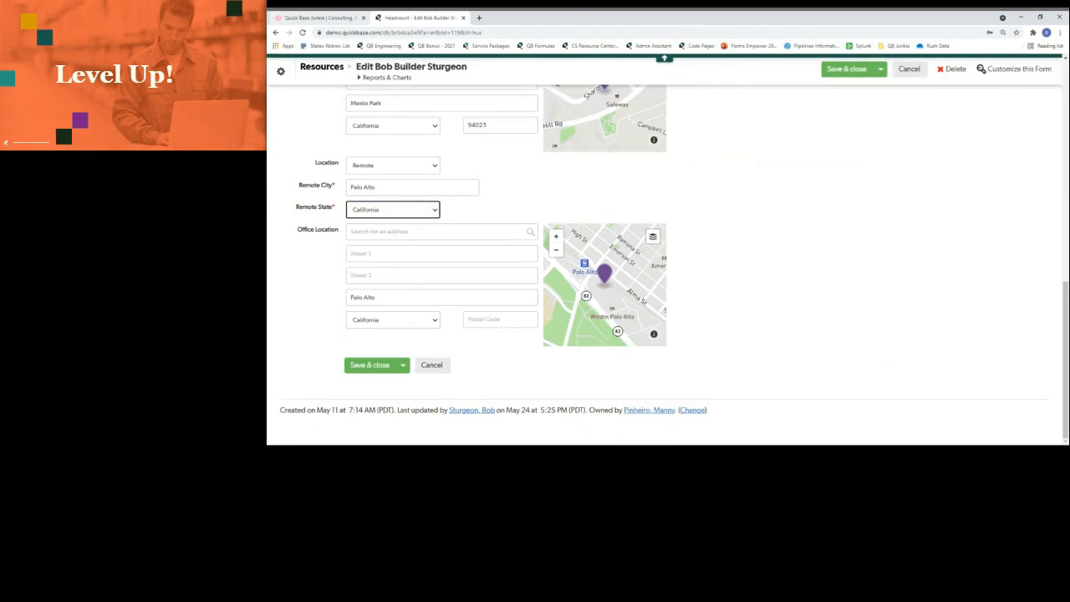
click(376, 368)
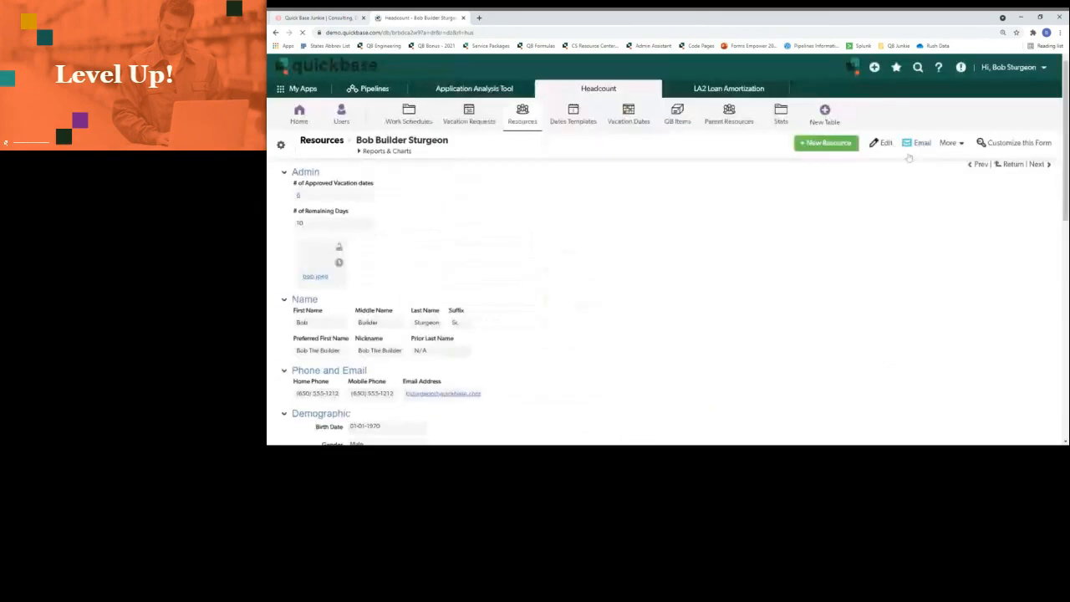
Examine the Boston rule in the form's dynamic rules, including its actions and the values available for its Location condition
click(1007, 143)
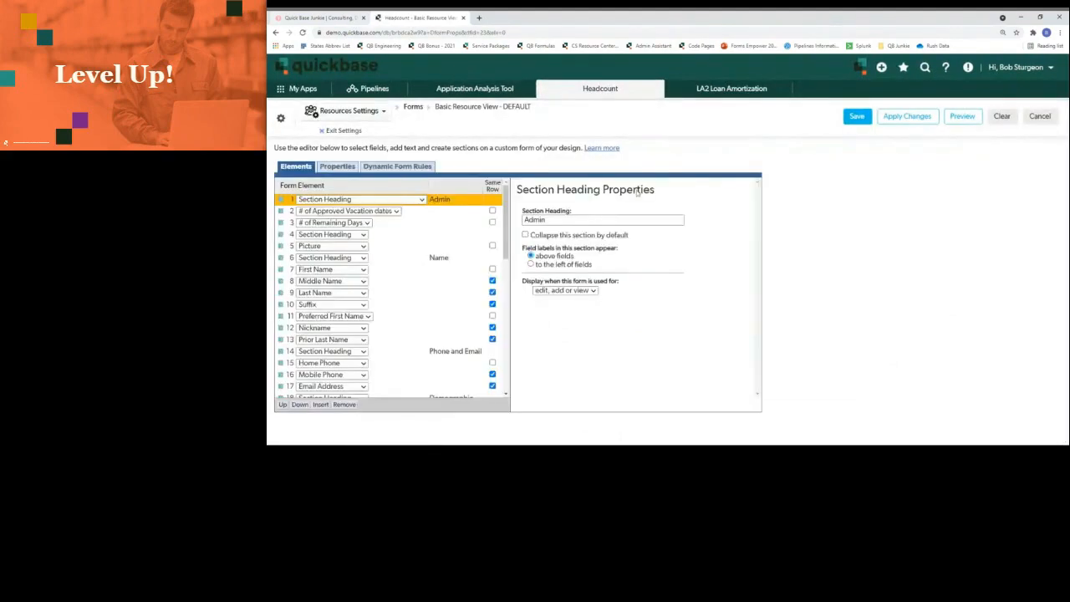
click(397, 166)
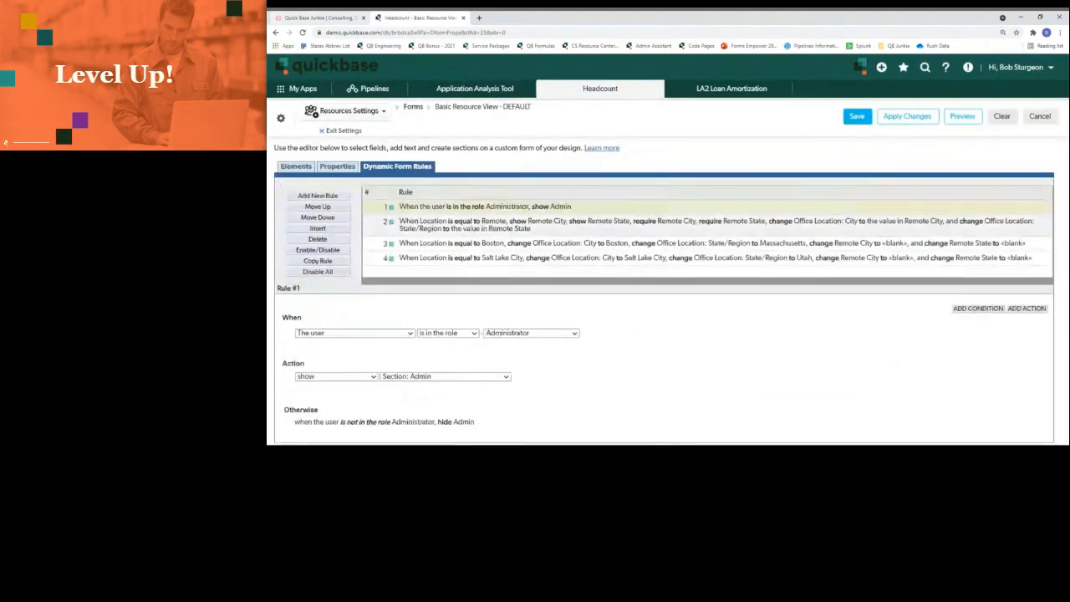
click(623, 242)
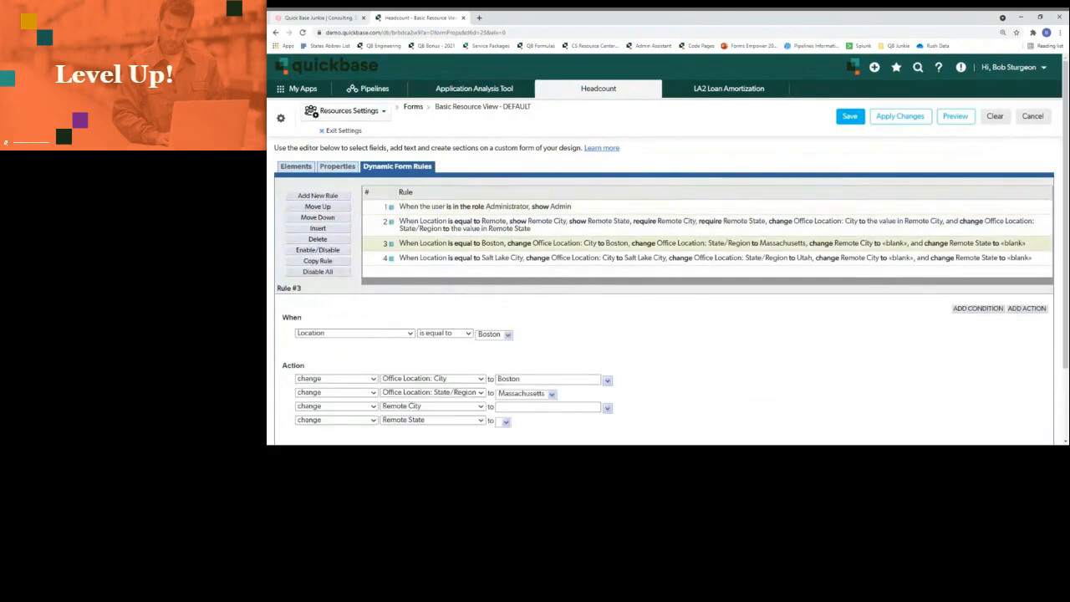
scroll(622, 345, down, 2)
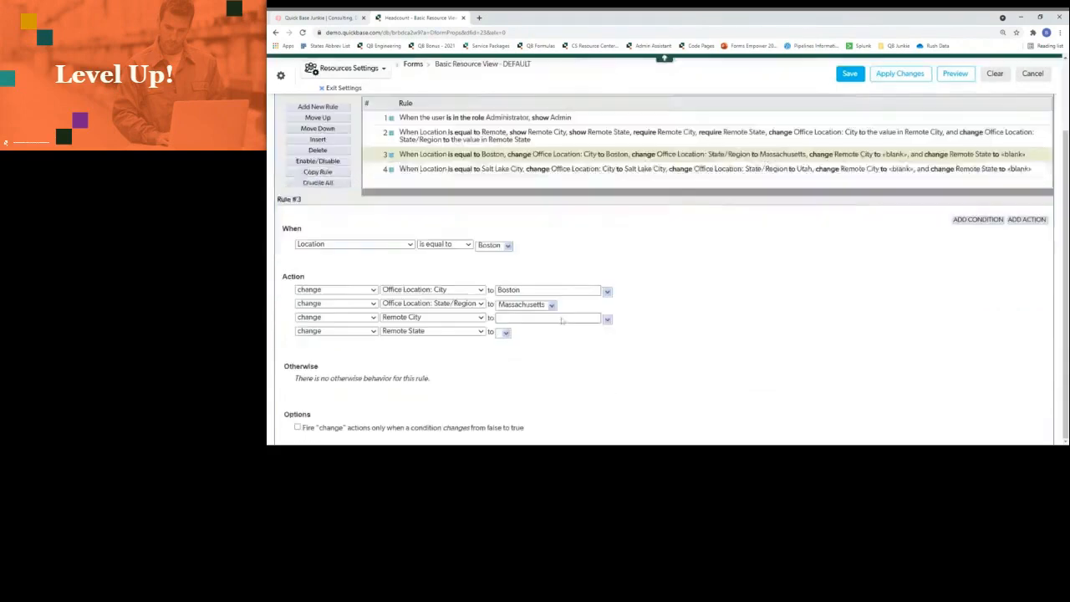
click(507, 247)
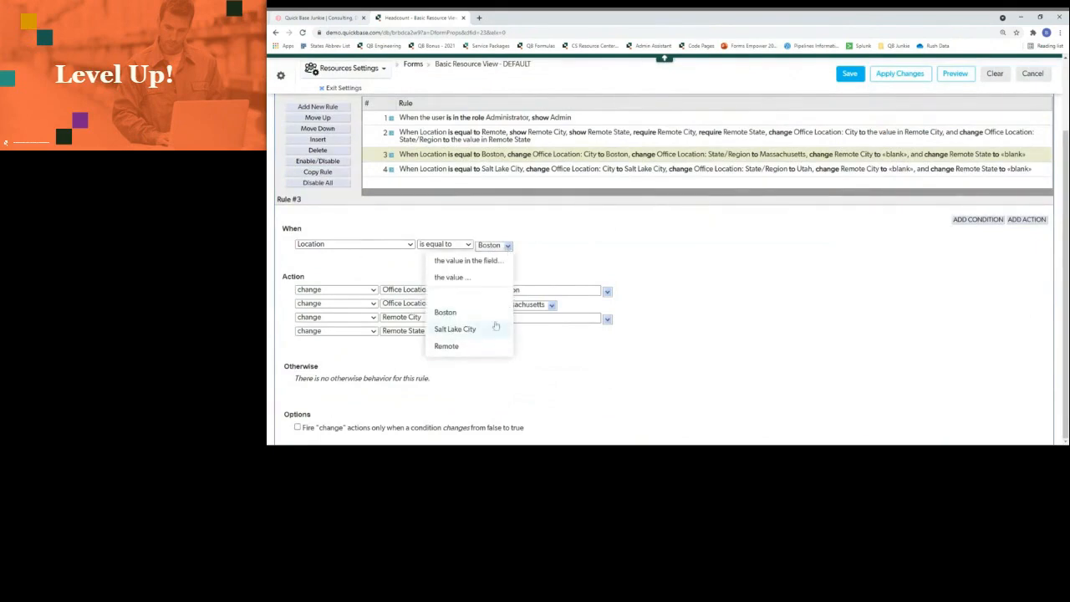
click(527, 269)
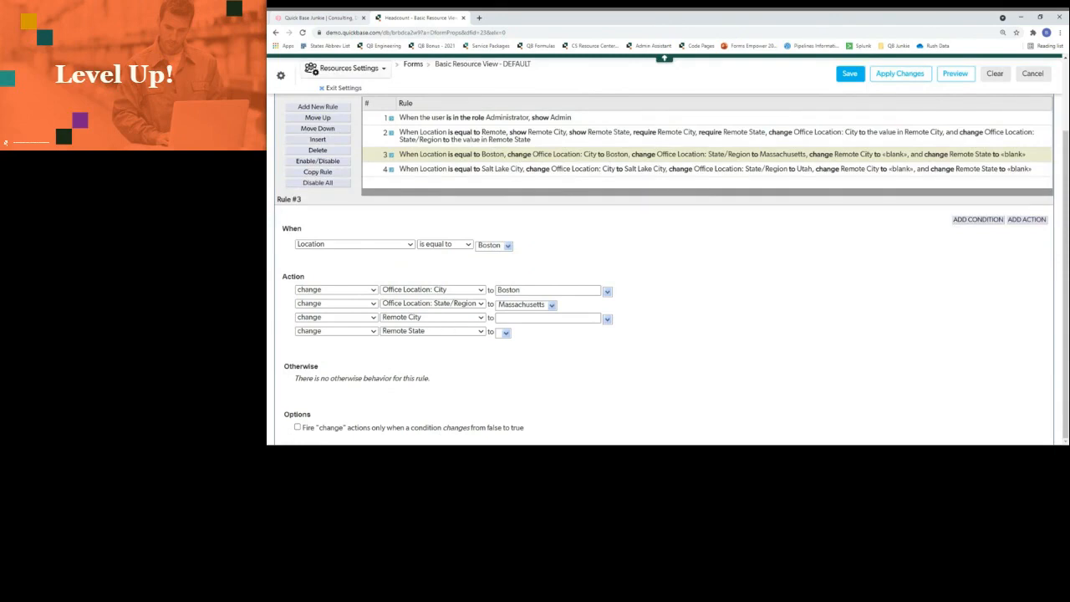
Copy the Salt Lake City rule, switch the copy off and on again, and delete the copy
click(475, 169)
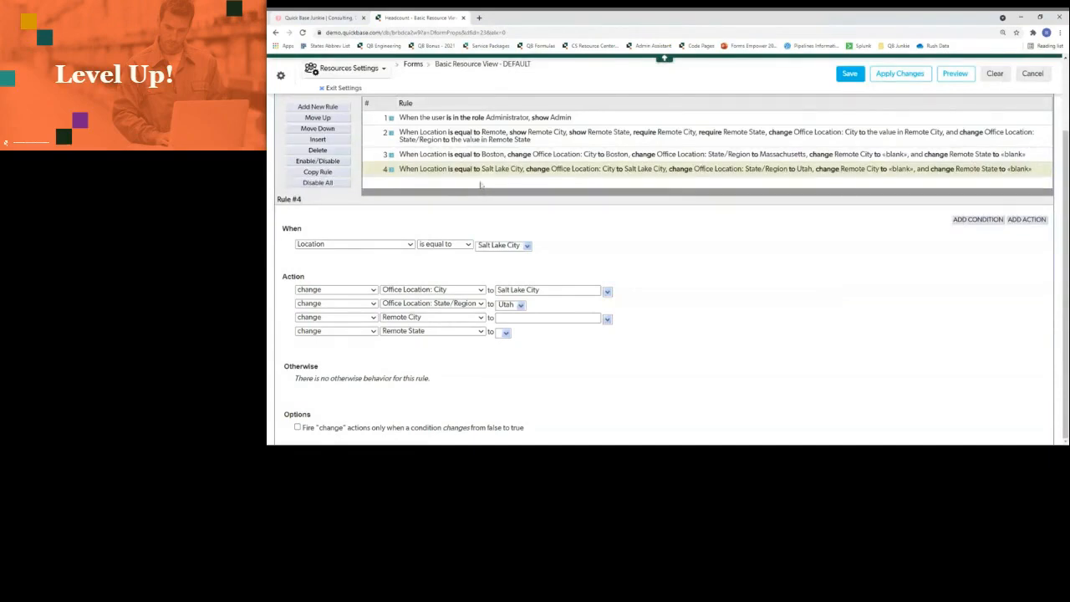
click(327, 172)
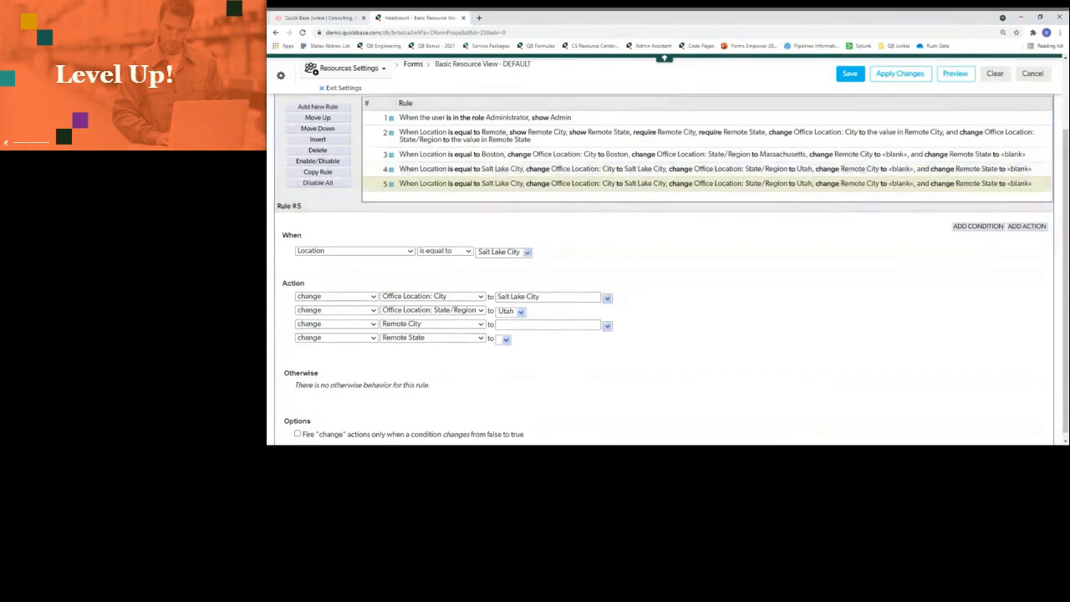
click(330, 162)
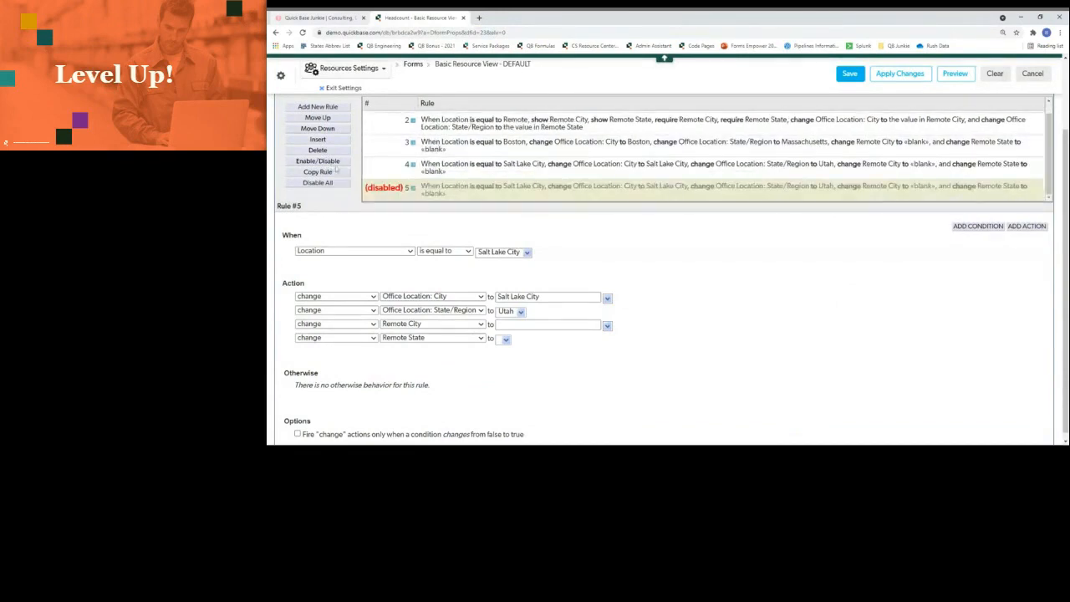
click(336, 165)
click(334, 153)
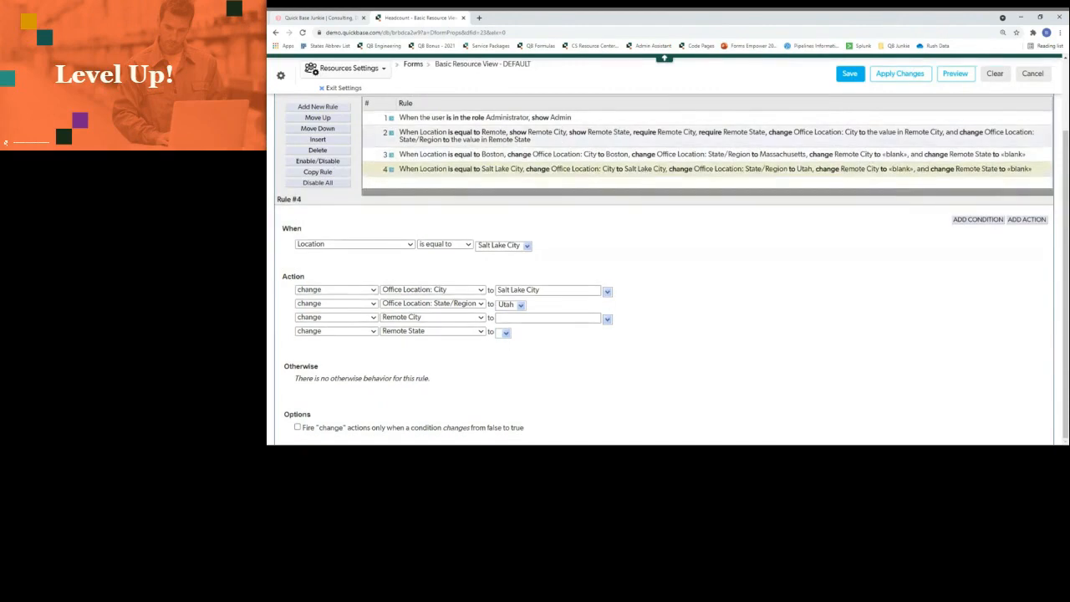
Examine the Remote rule's actions, value source choices and options, and save the form
click(534, 136)
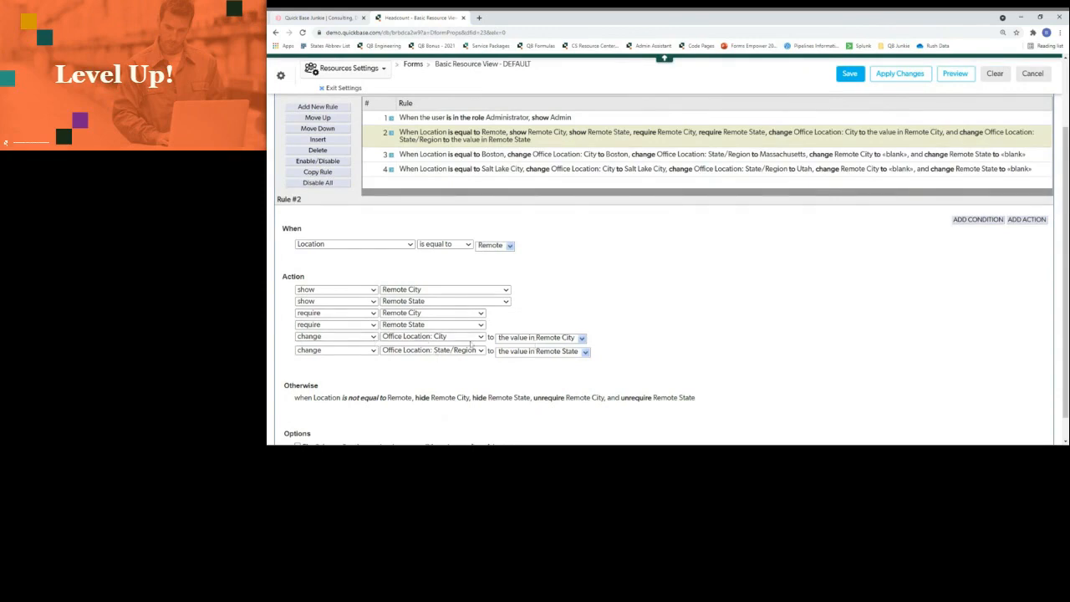
click(536, 343)
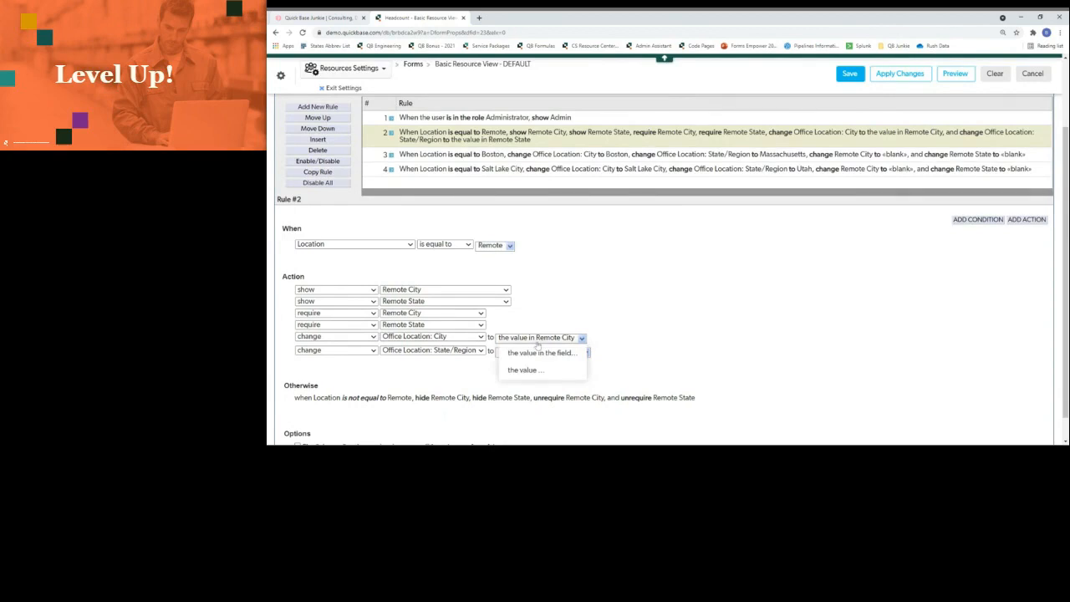
click(540, 352)
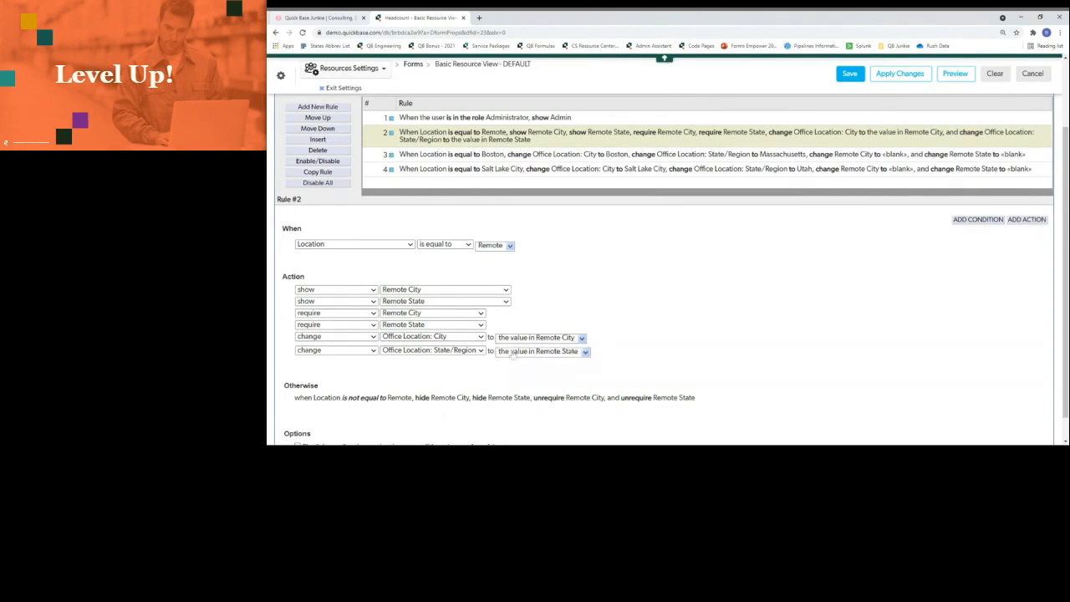
scroll(636, 303, down, 1)
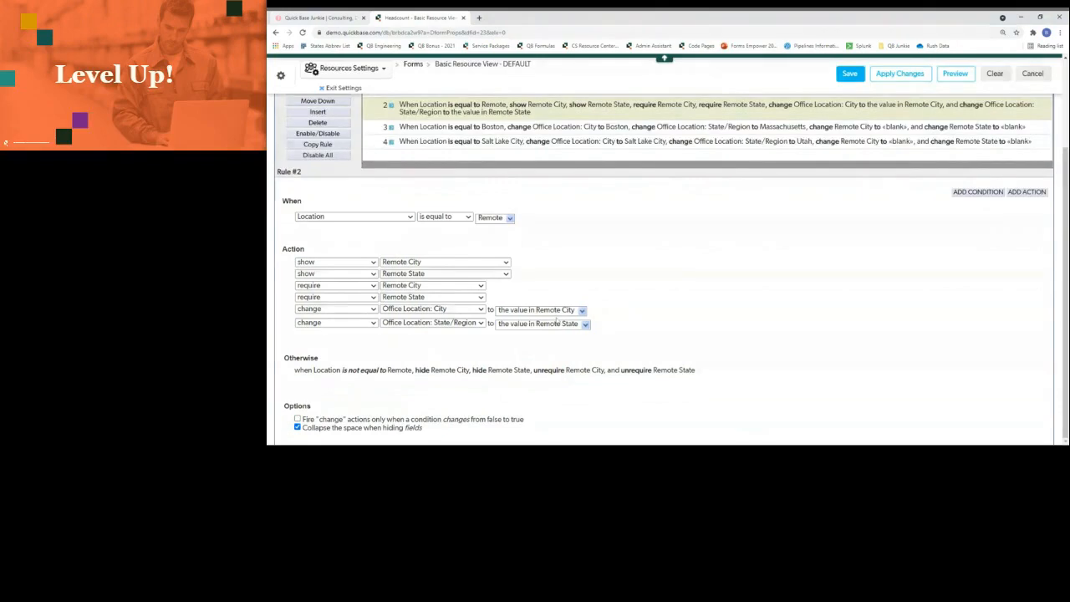
click(848, 73)
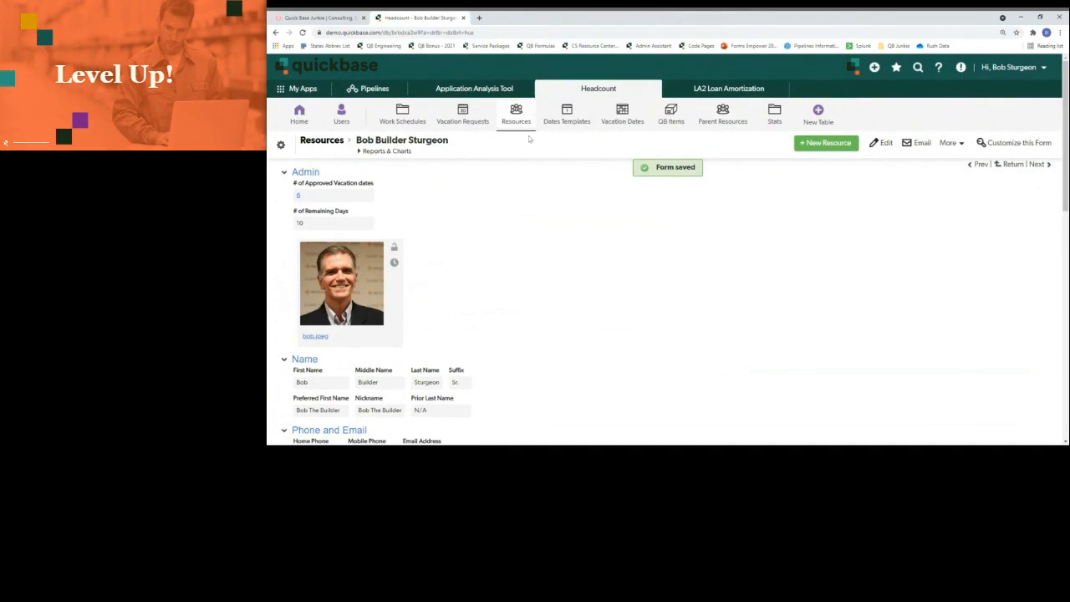
Open the first Dates Templates record and inspect its default record title
click(565, 122)
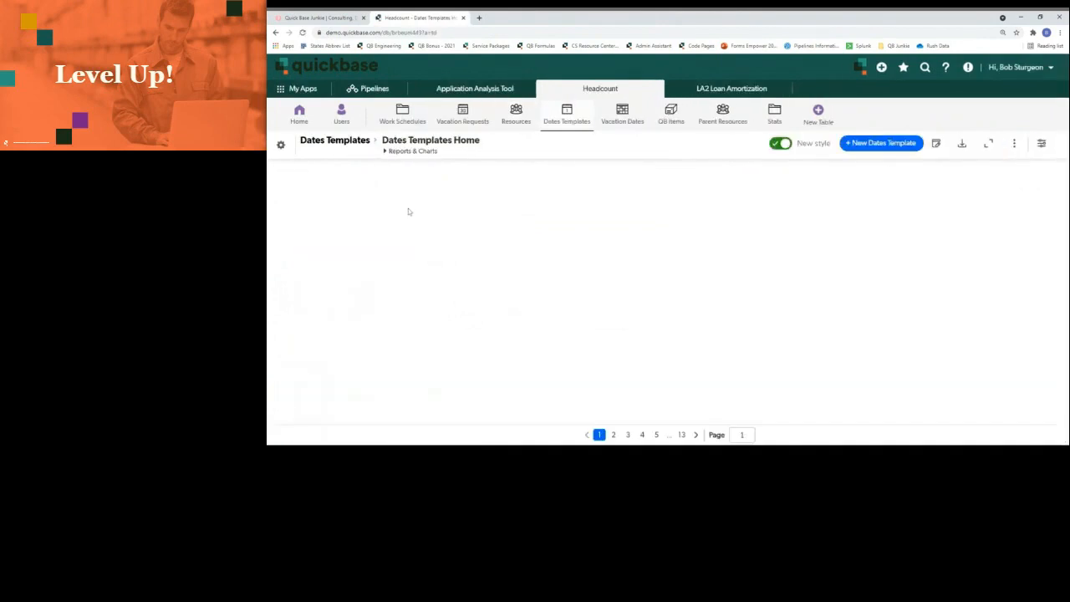
click(314, 219)
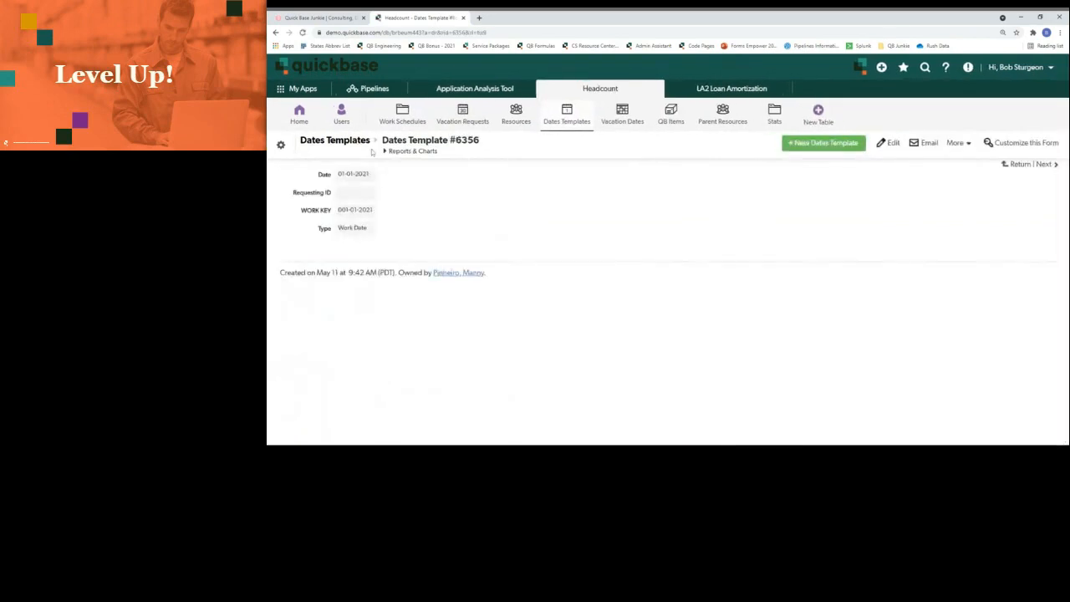
drag(388, 140, 485, 141)
click(430, 181)
Sort the Resources report by User and view the resource with Record ID# 120 to check its title
click(516, 122)
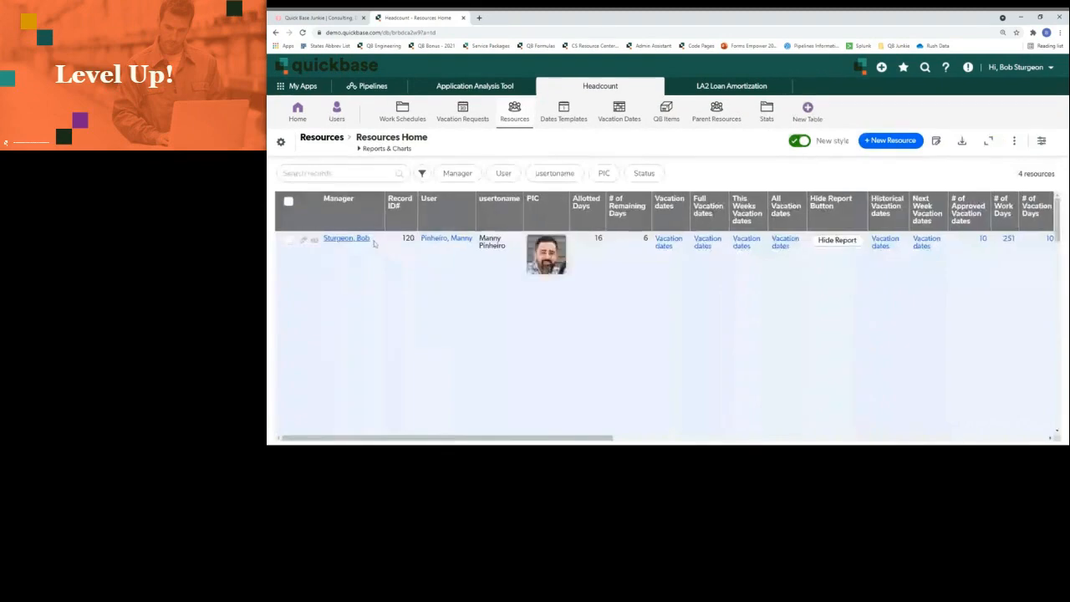
click(424, 212)
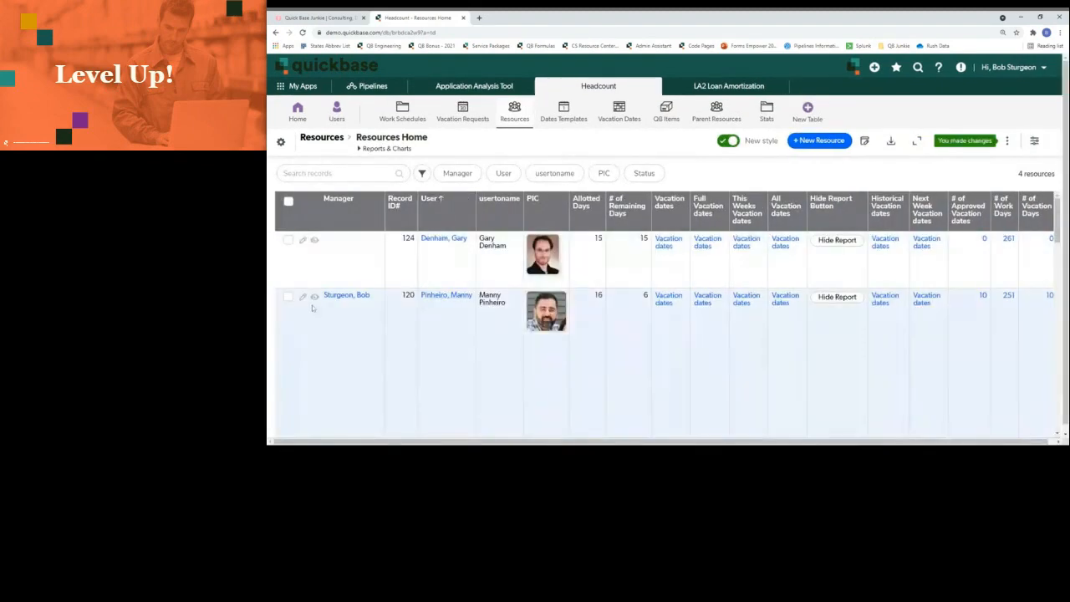
click(314, 296)
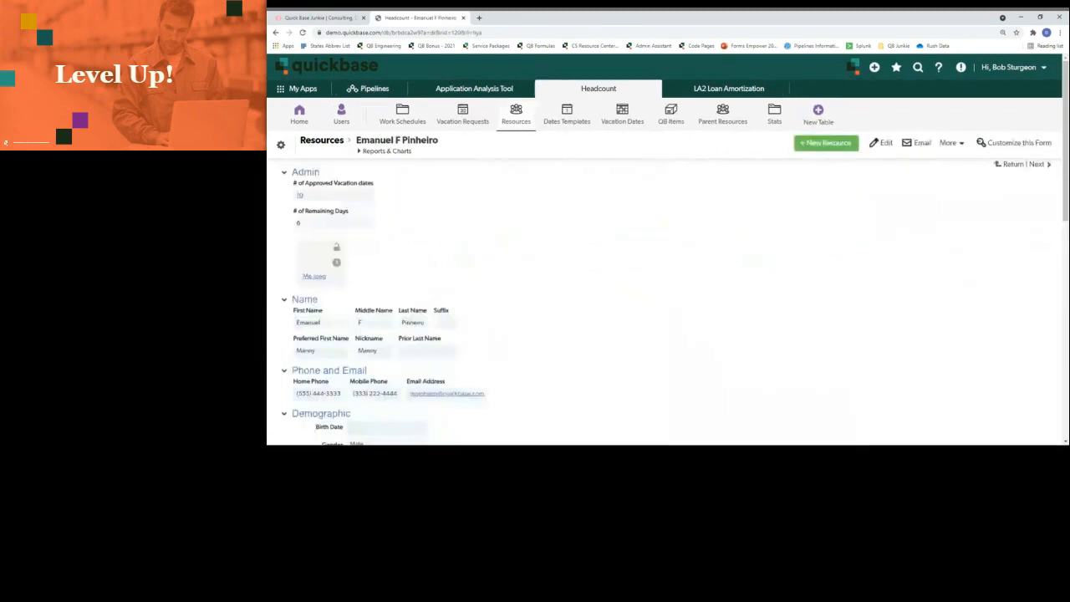
In the Resources table's advanced settings, use the Full Name field as the record title, save, and return to the record
click(281, 146)
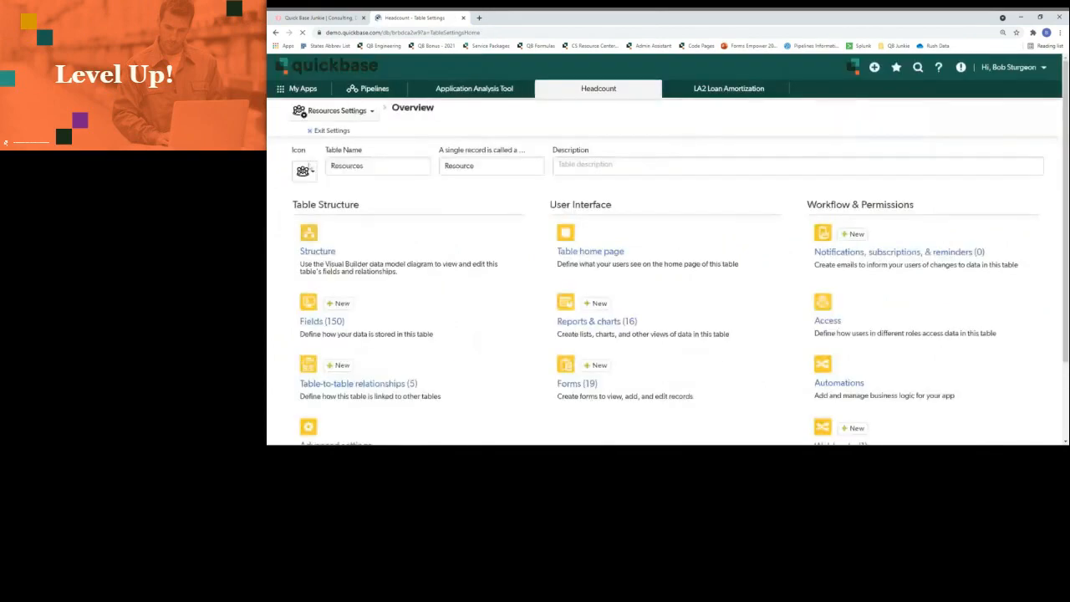
scroll(446, 322, down, 2)
click(366, 346)
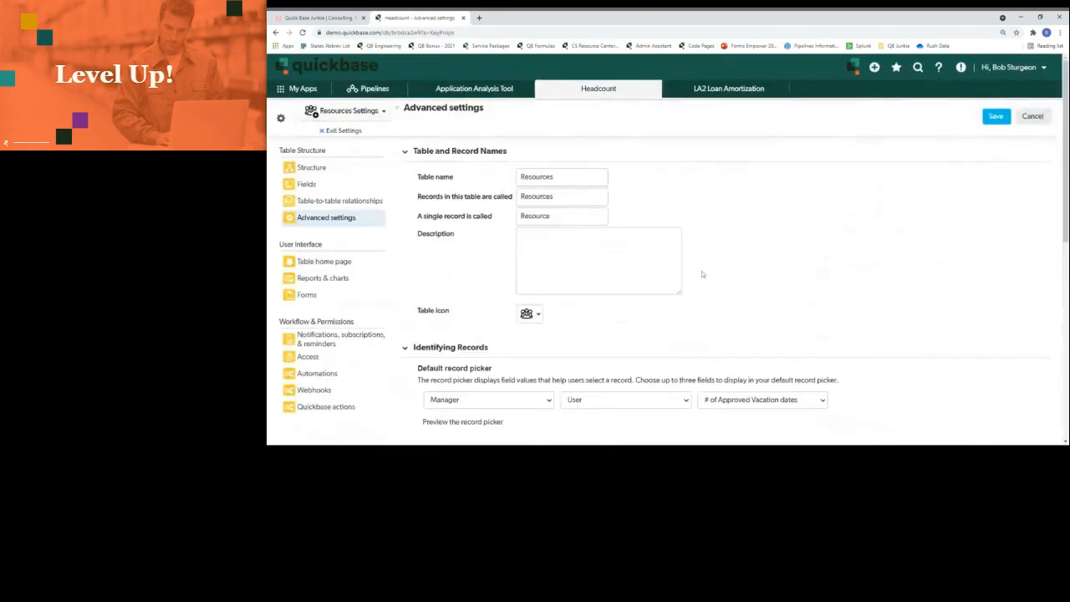
scroll(702, 275, down, 3)
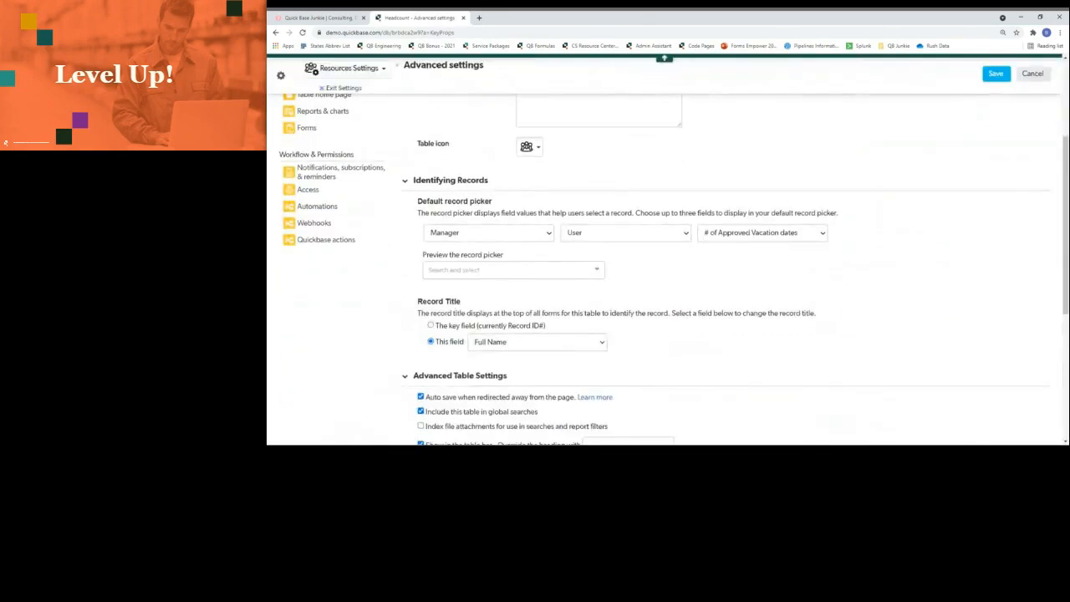
click(431, 326)
click(431, 342)
click(566, 339)
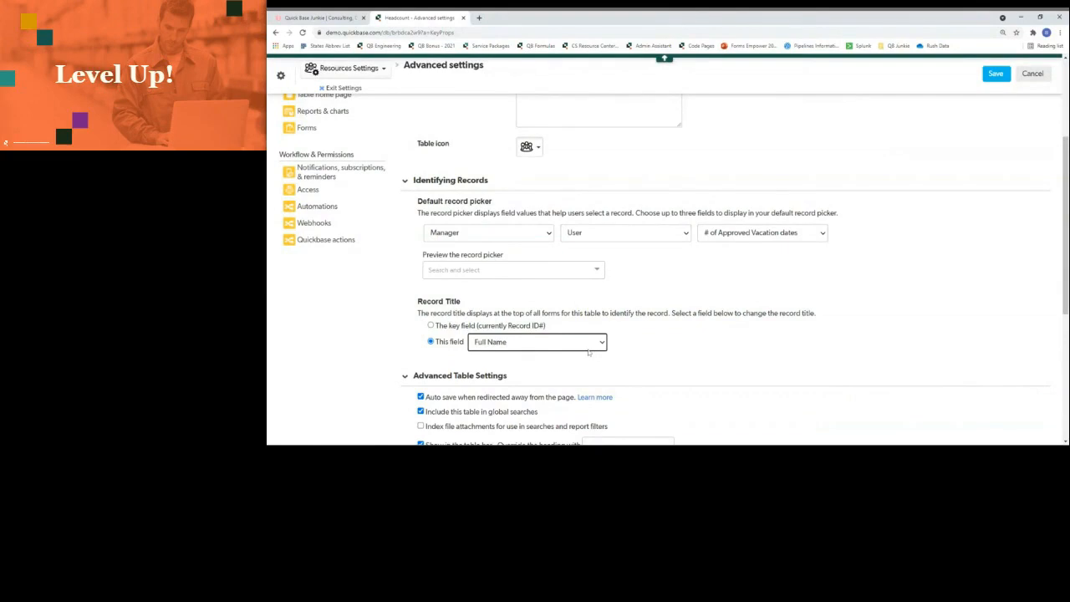
click(990, 77)
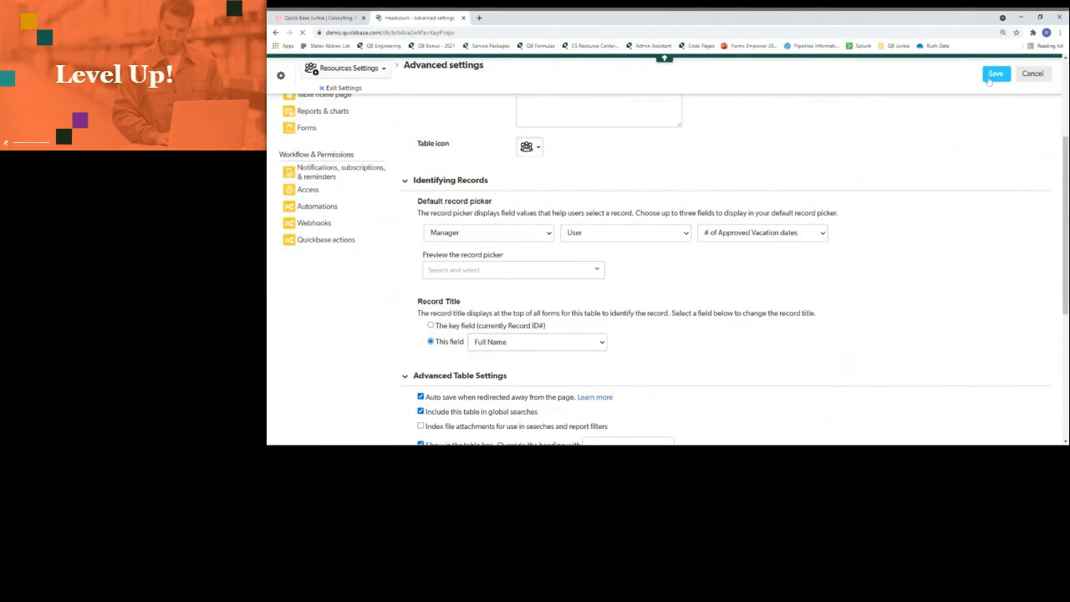
click(342, 131)
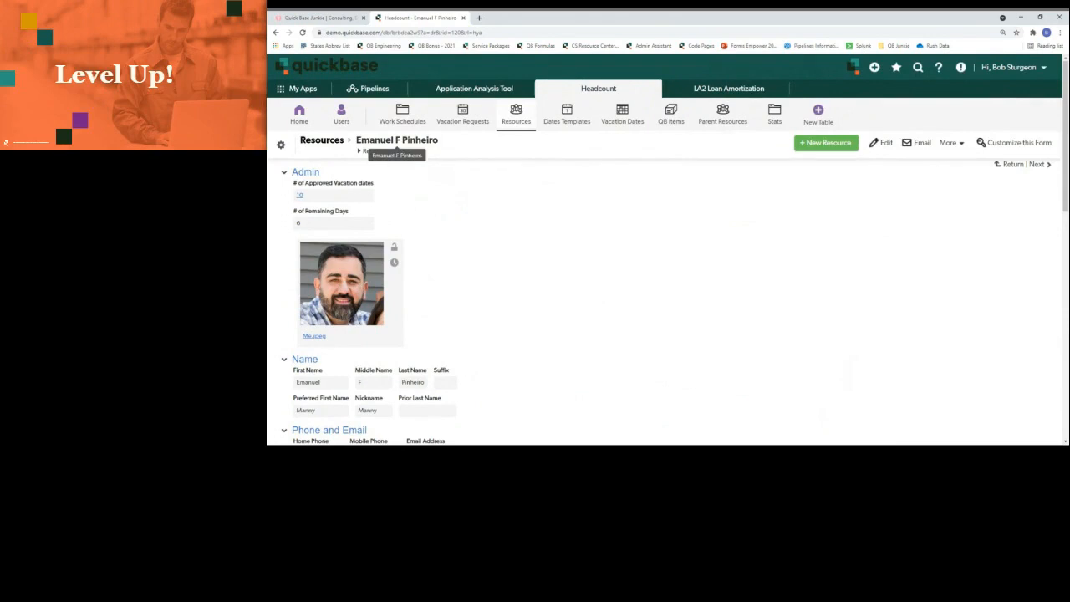
click(1020, 18)
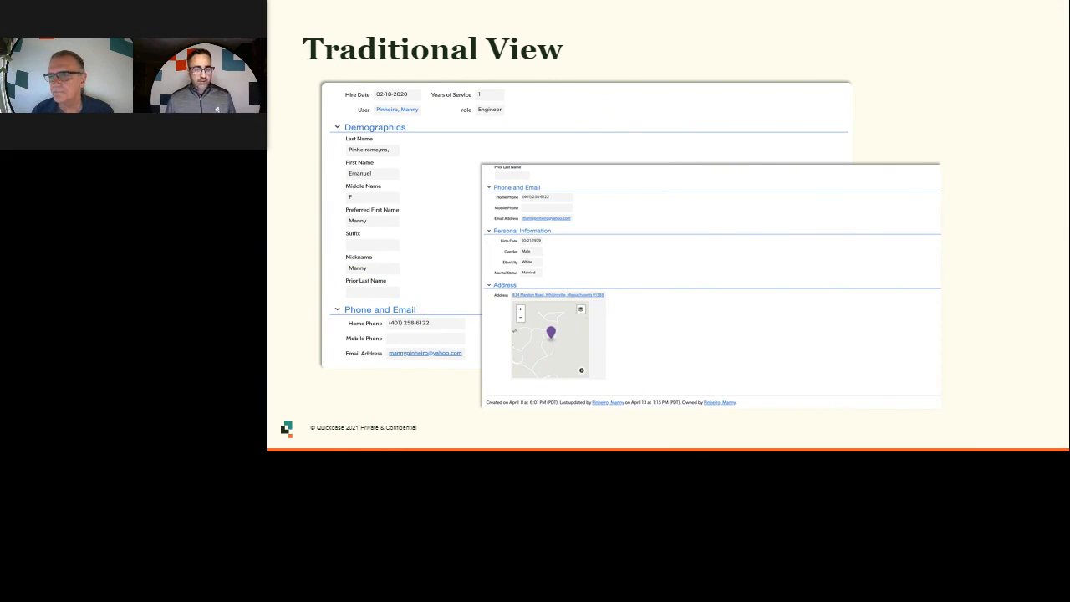
key(Left)
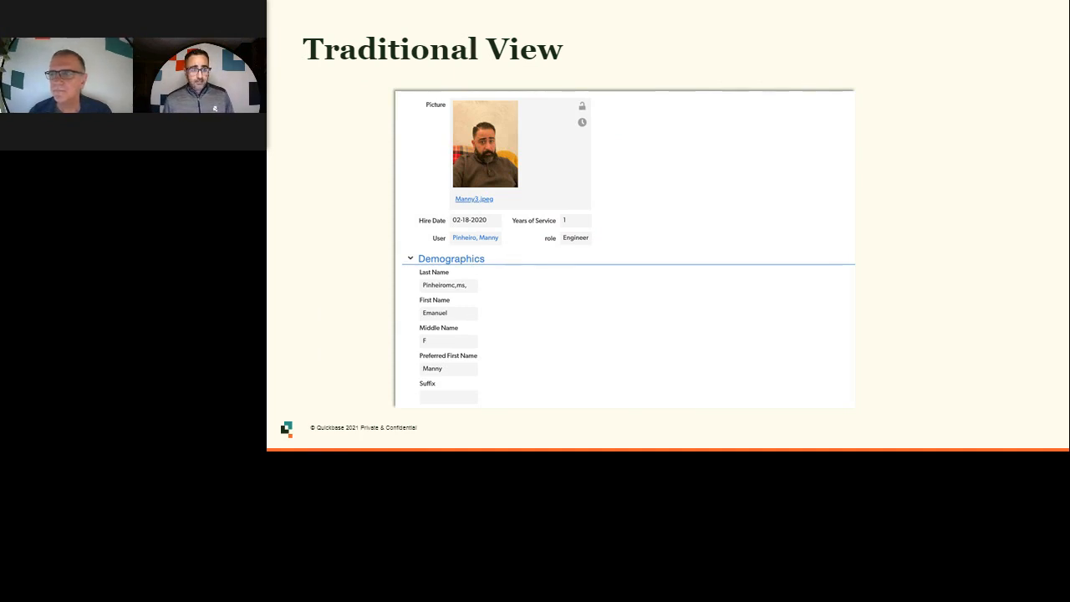
key(Right)
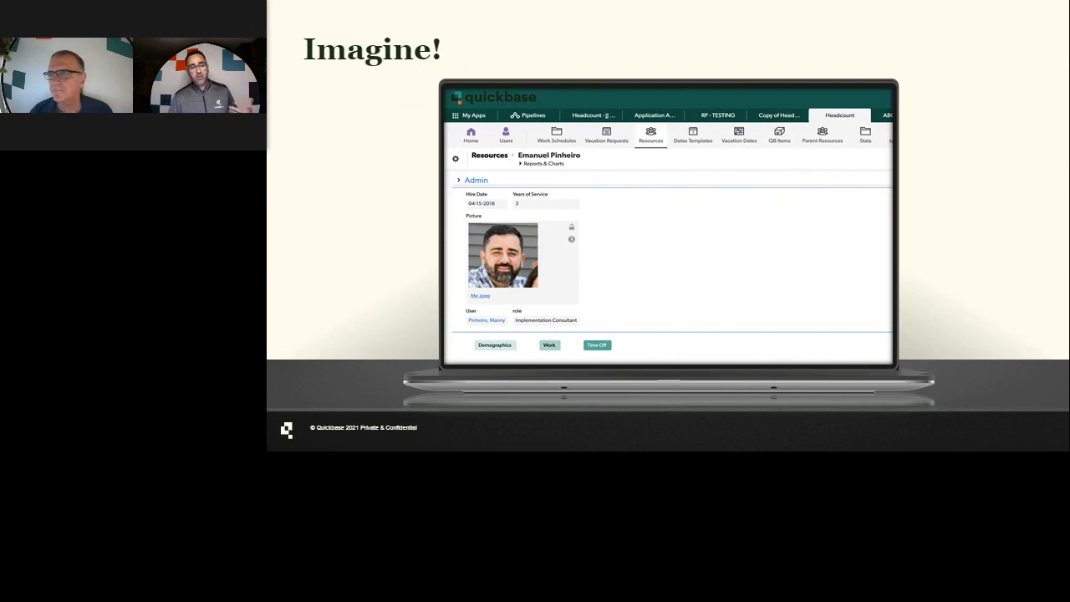
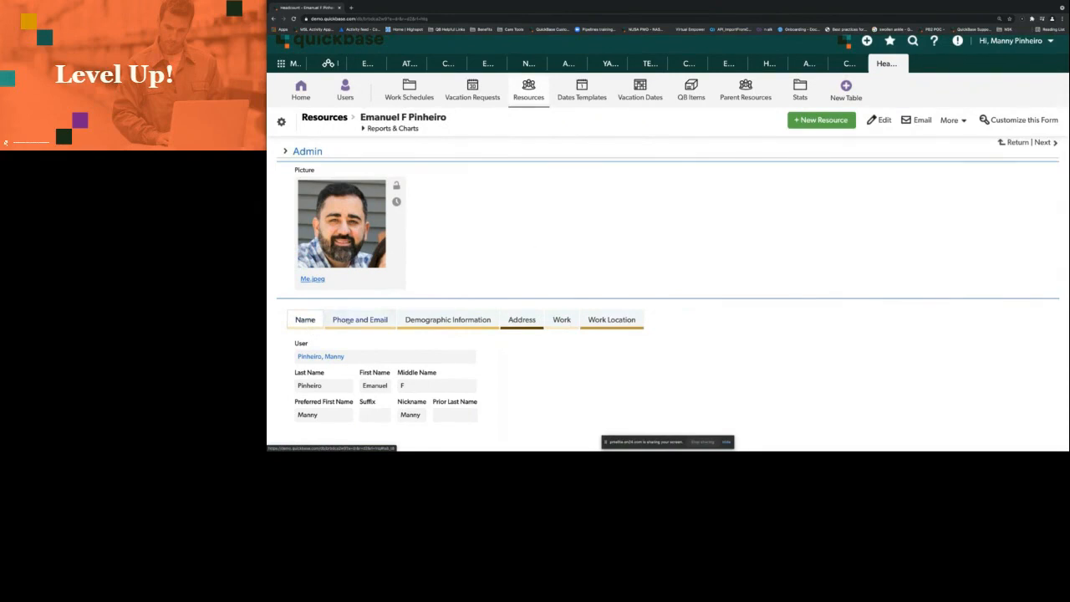
Review the resource record's Phone and Email, Demographic Information, Address, Work and Work Location tabs, including the office location map
click(346, 321)
click(442, 326)
click(519, 328)
click(562, 328)
click(613, 329)
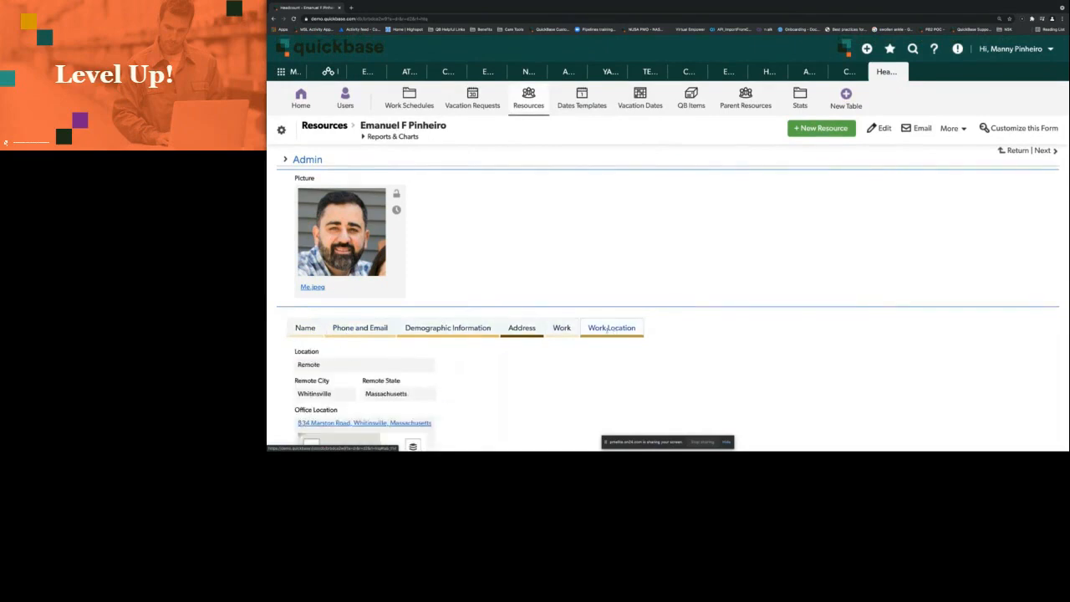
scroll(607, 331, down, 3)
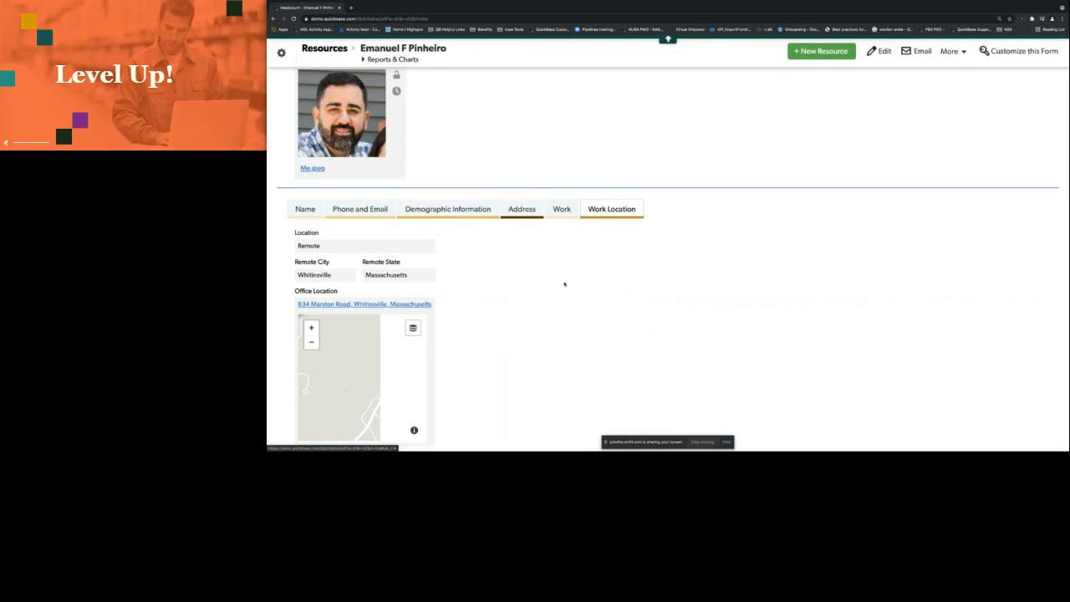
scroll(513, 256, up, 3)
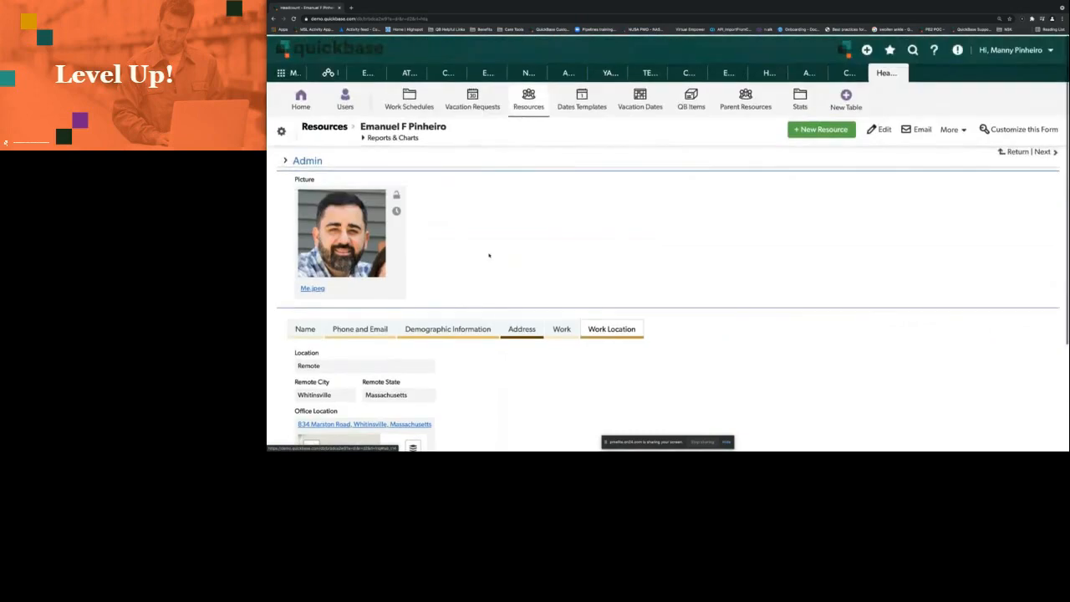
Make a copy of the last form in the Resources table's form list, form ID 32
click(282, 130)
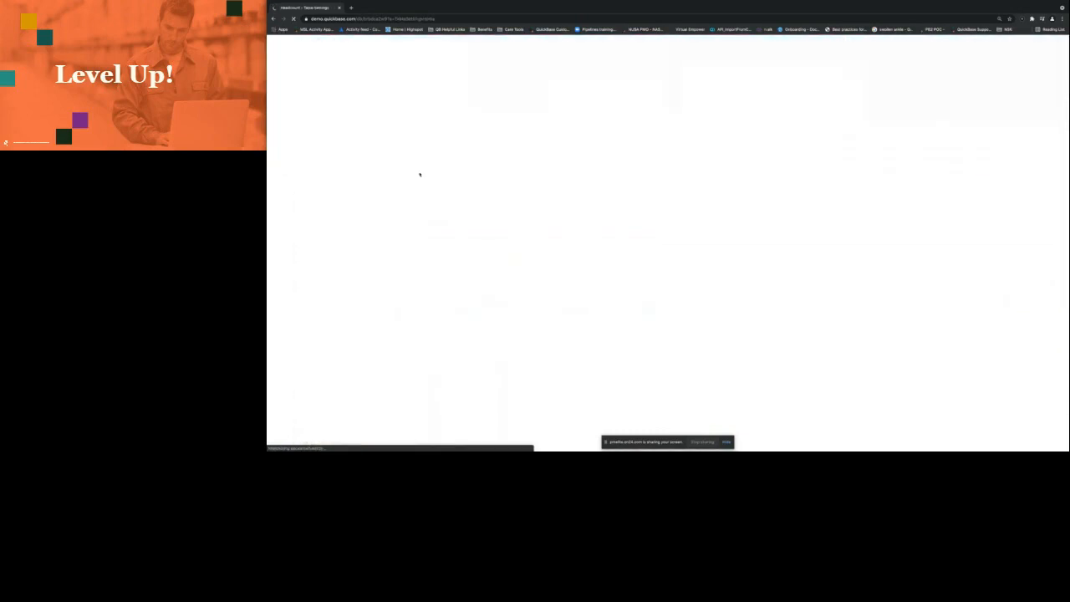
scroll(550, 242, down, 2)
click(585, 285)
scroll(502, 311, down, 3)
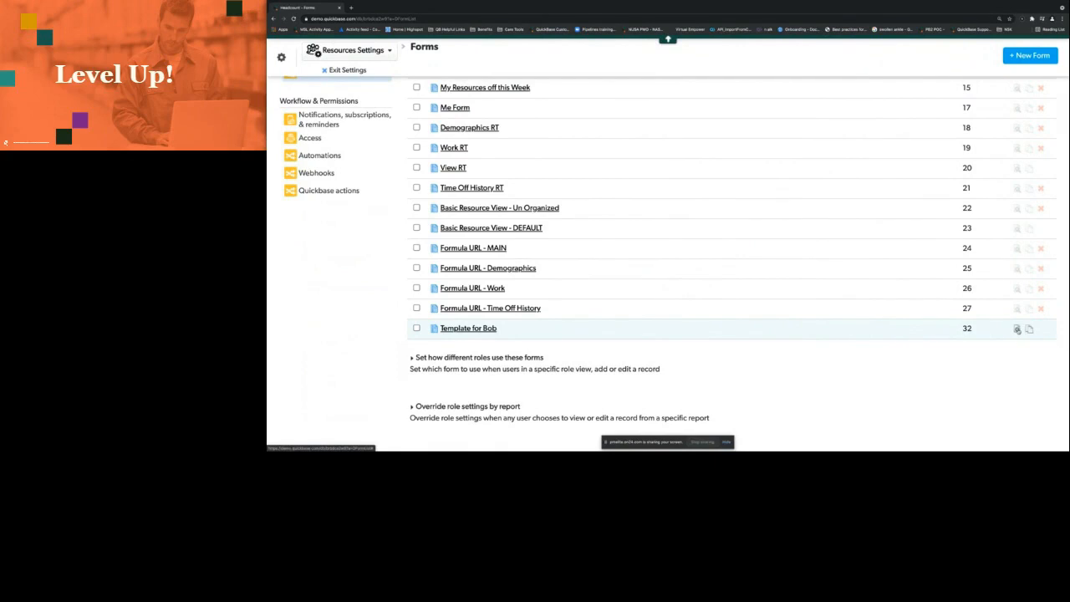
click(1029, 328)
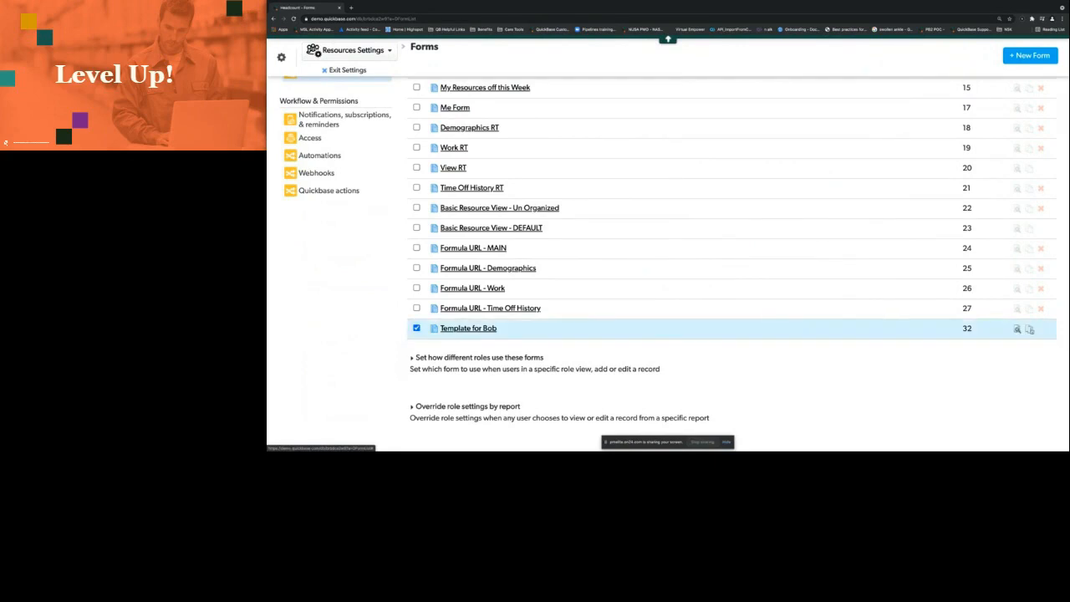
scroll(738, 350, down, 3)
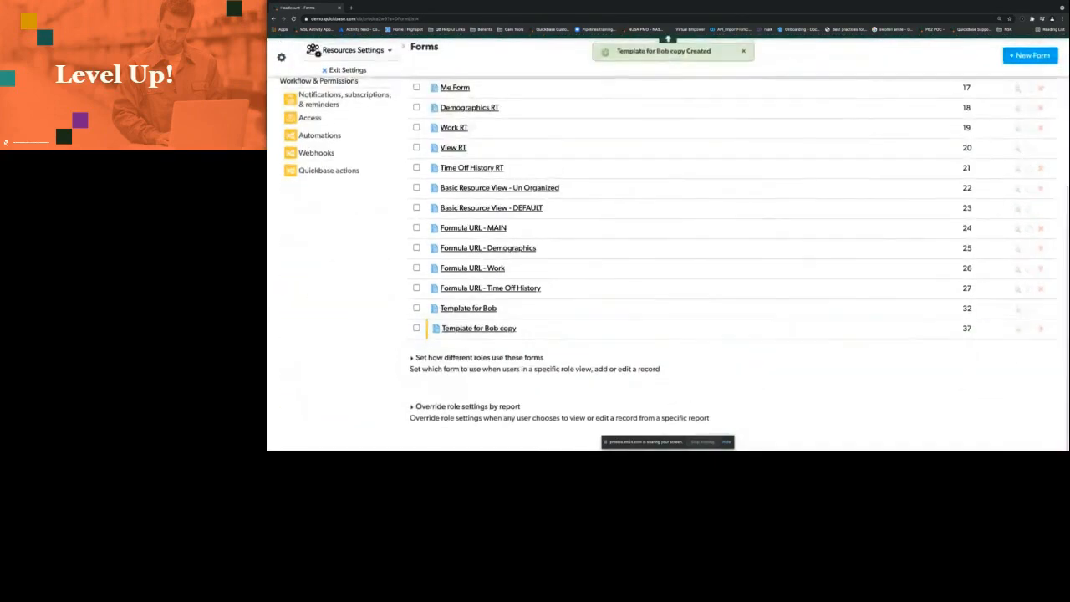
Open the copied form and rename it DEMO - MAIN VIEW - 052521
click(485, 329)
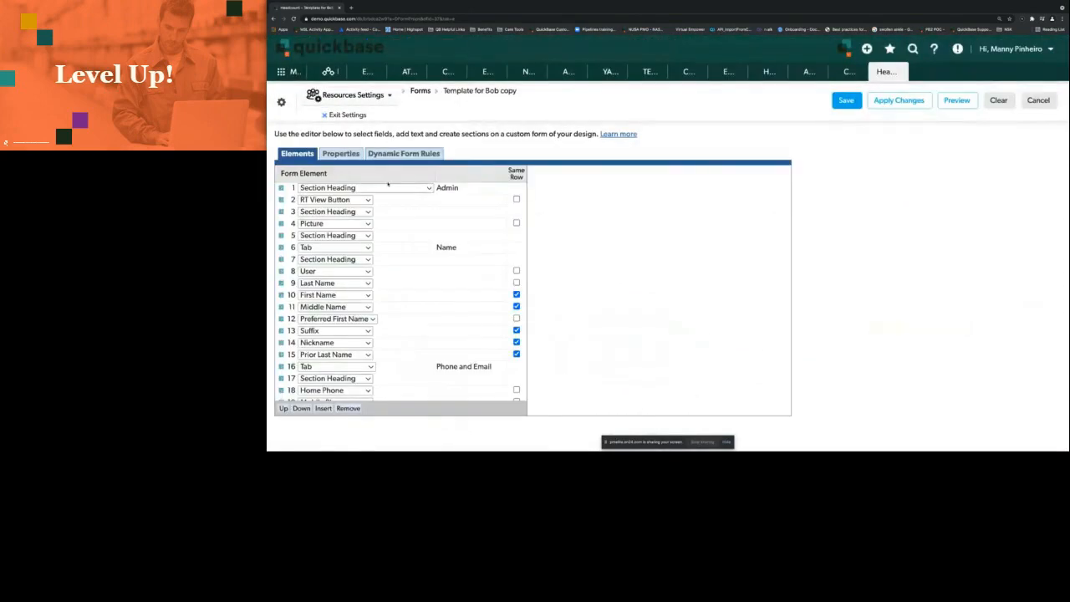
click(337, 154)
drag(412, 188, 307, 181)
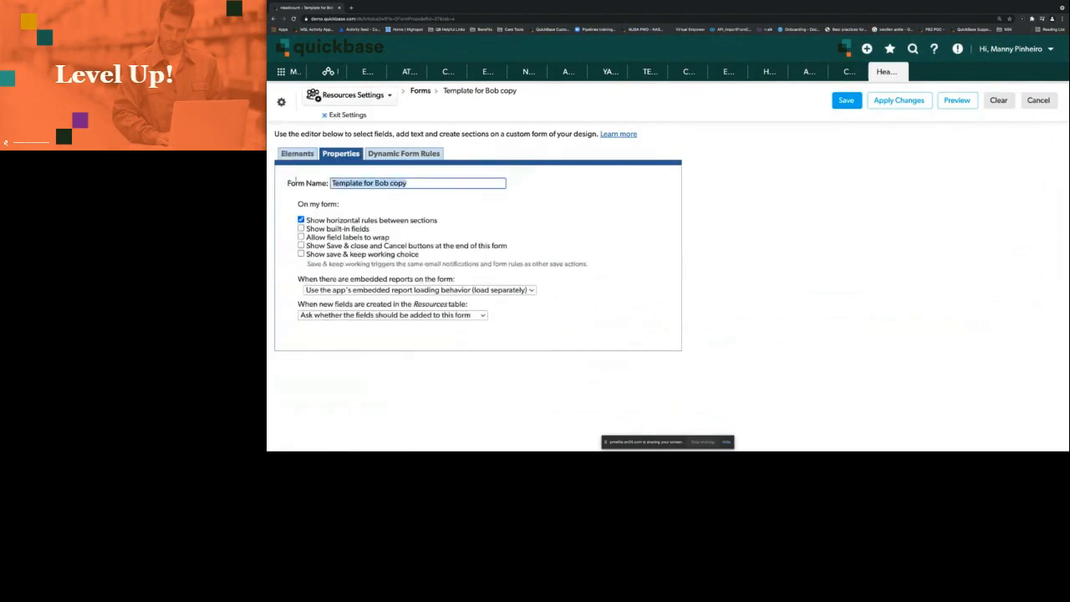
key(BackSpace)
text(DEMO - MAIN VIEW)
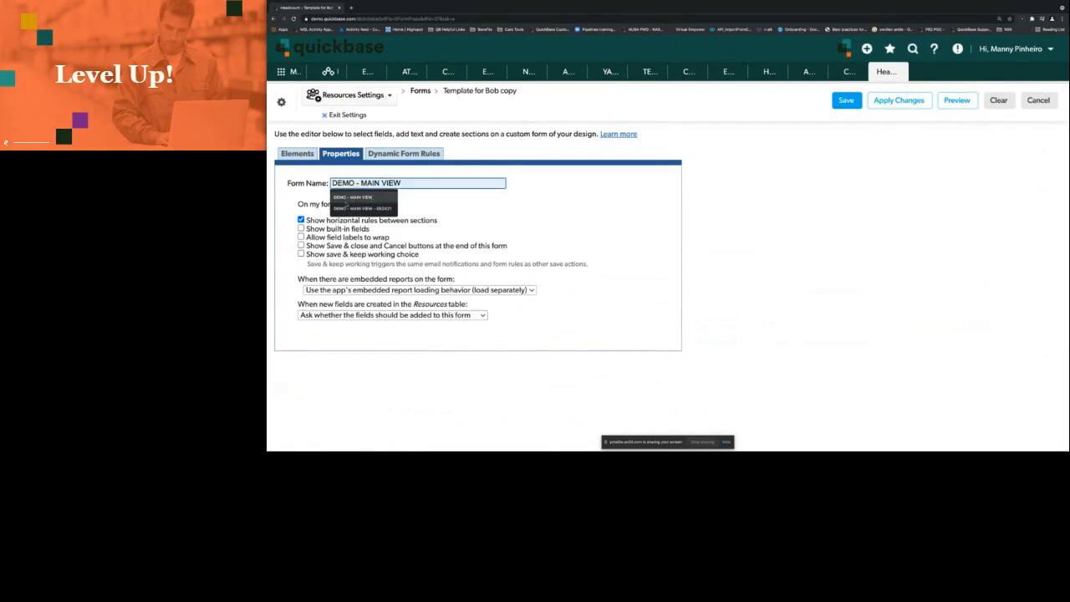
click(369, 197)
click(413, 185)
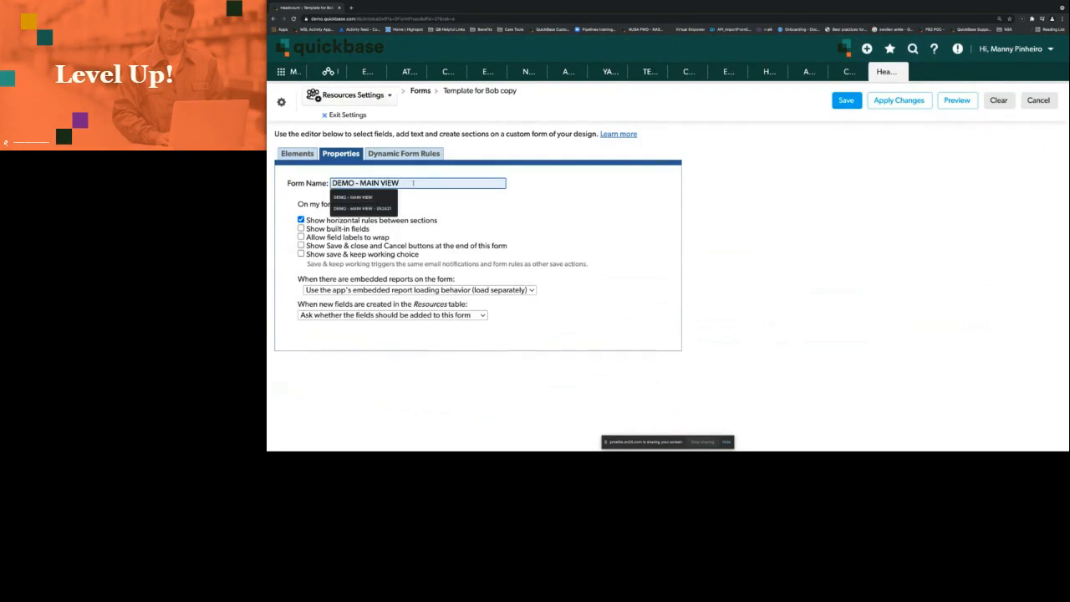
text(- 05)
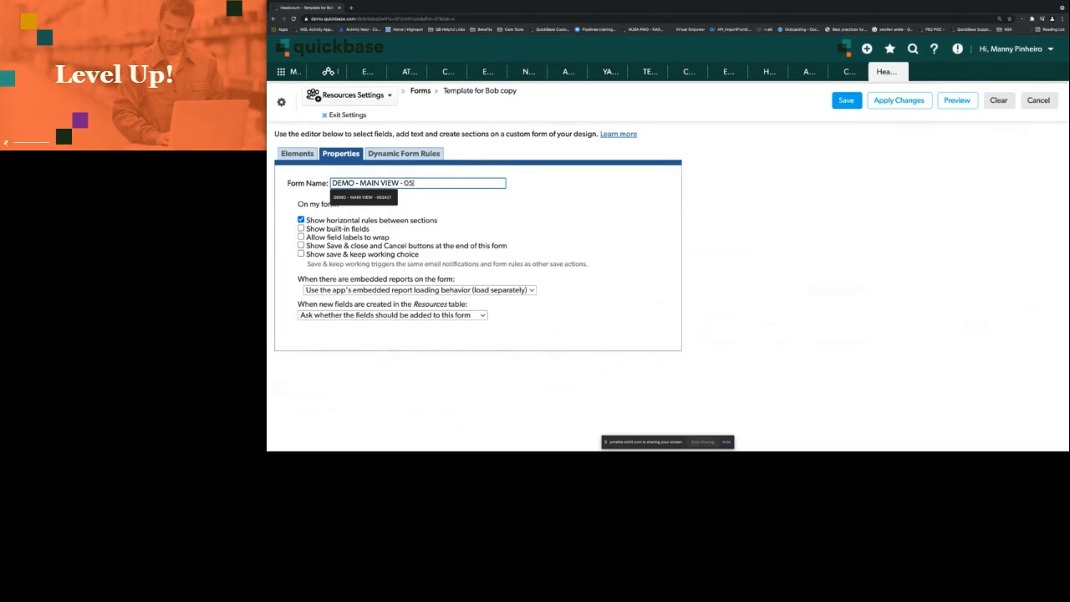
text(2521)
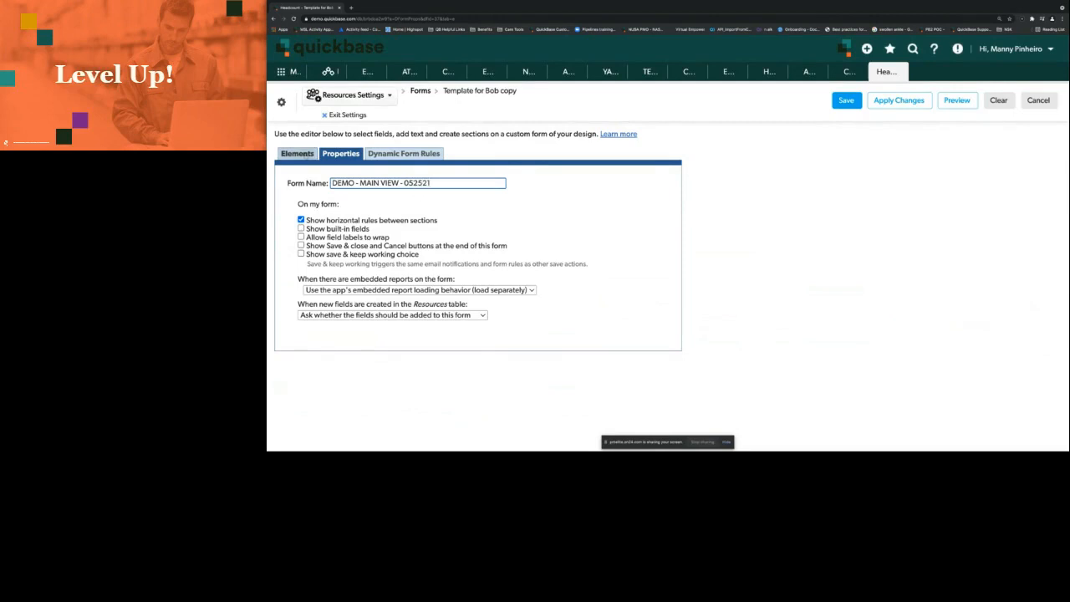
Review the form's elements and move the User field out of the Name tab to row 5, directly below Picture
click(303, 155)
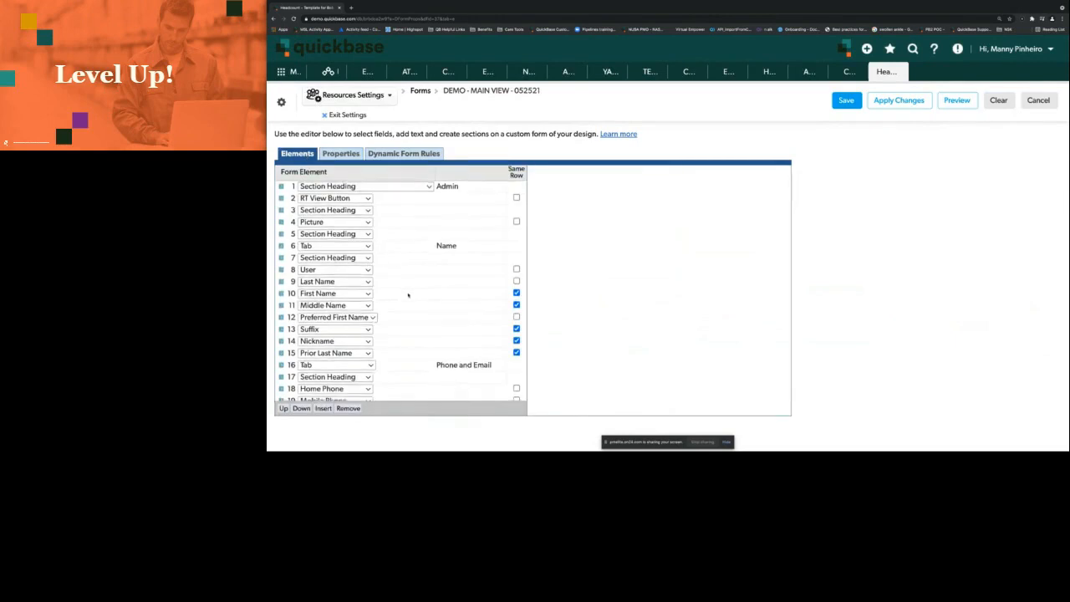
scroll(406, 295, down, 5)
scroll(406, 295, down, 3)
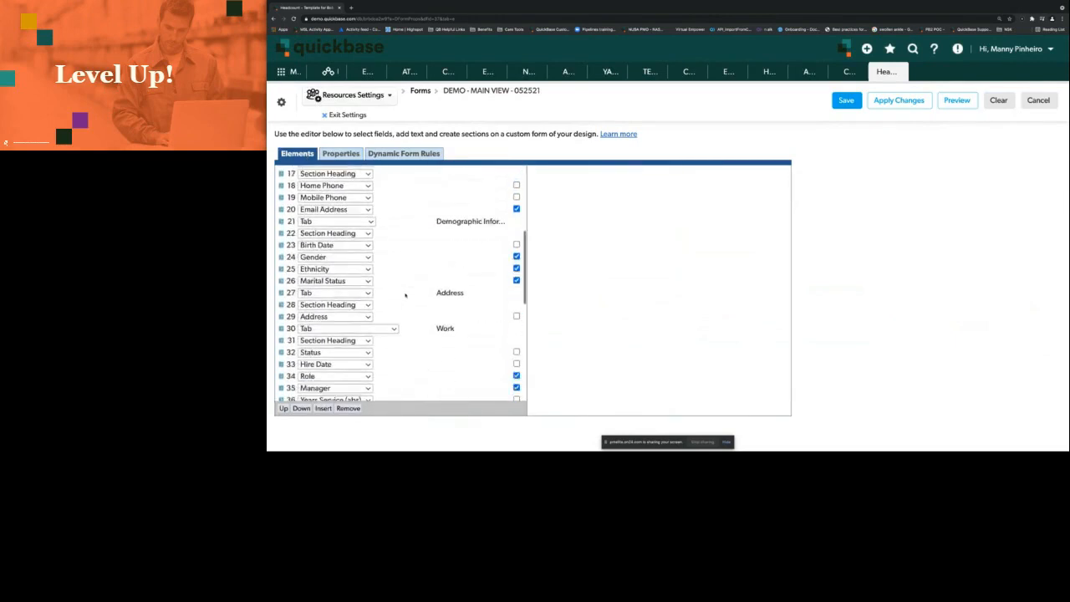
scroll(405, 295, down, 1)
scroll(405, 295, up, 6)
scroll(405, 295, up, 3)
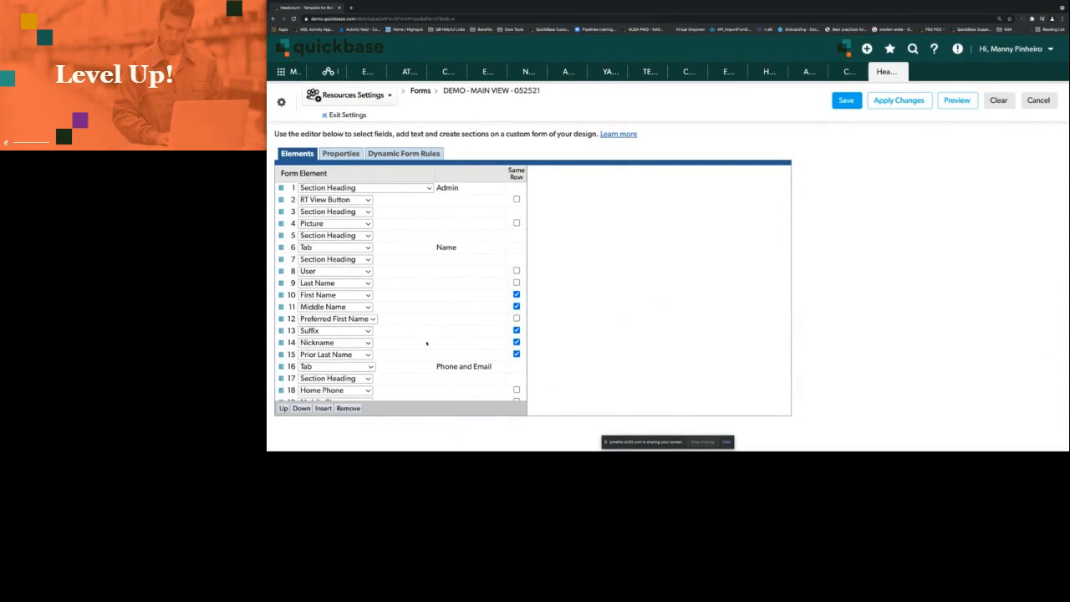
click(426, 272)
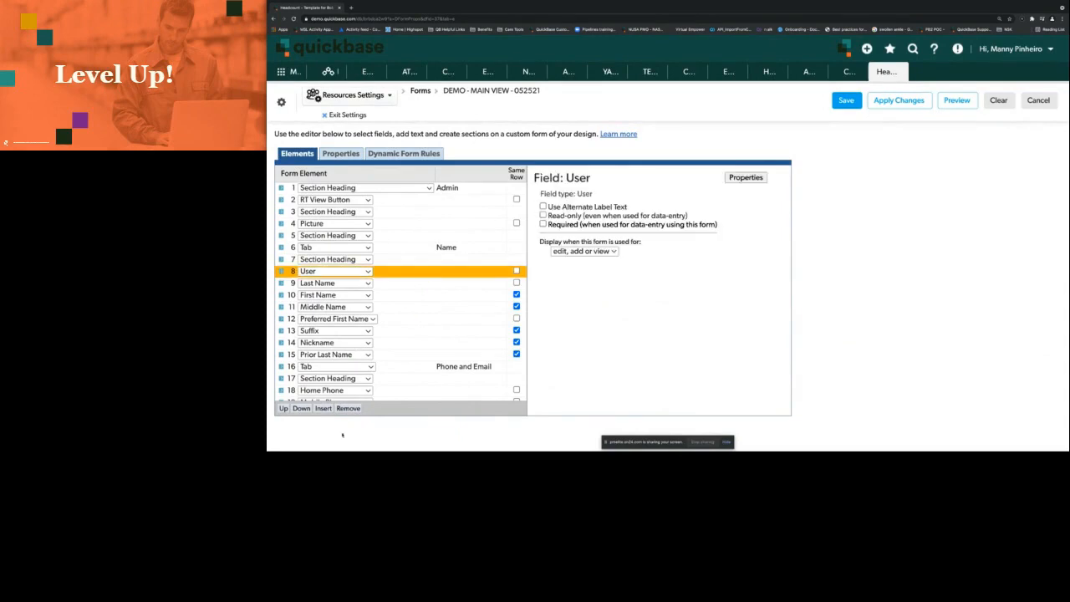
click(284, 408)
click(284, 408)
click(283, 408)
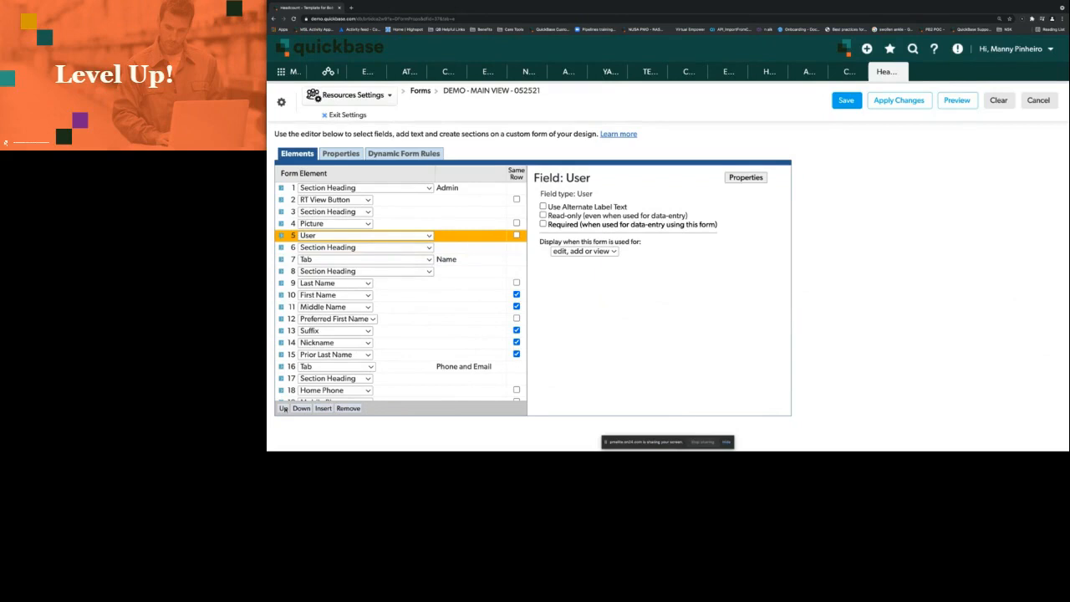
Move the Years Service (abs) field in the Work tab above Manager, directly below Role
scroll(427, 272, down, 1)
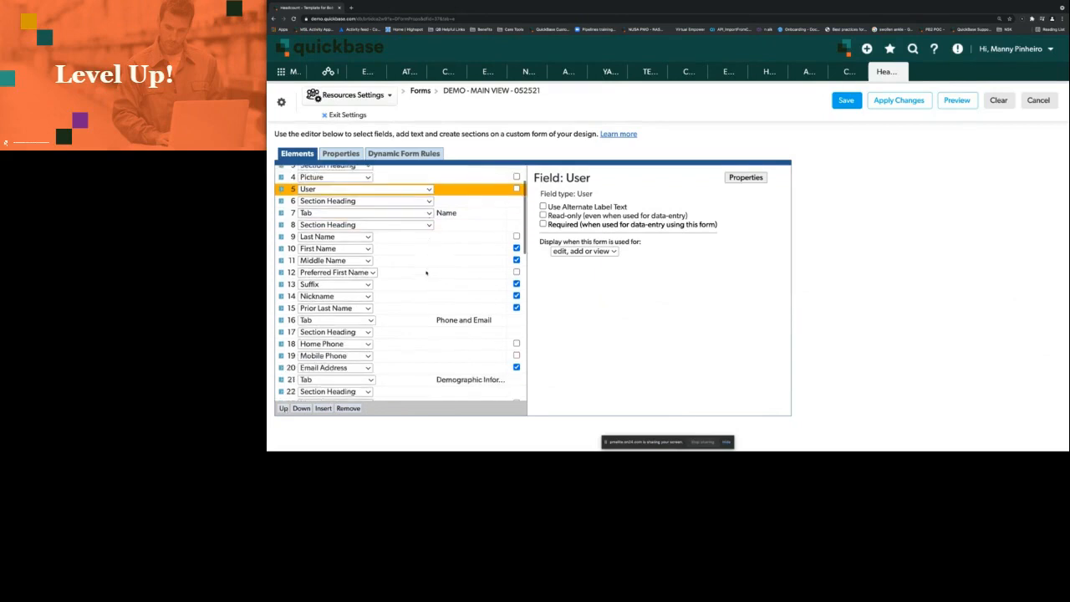
scroll(427, 272, down, 3)
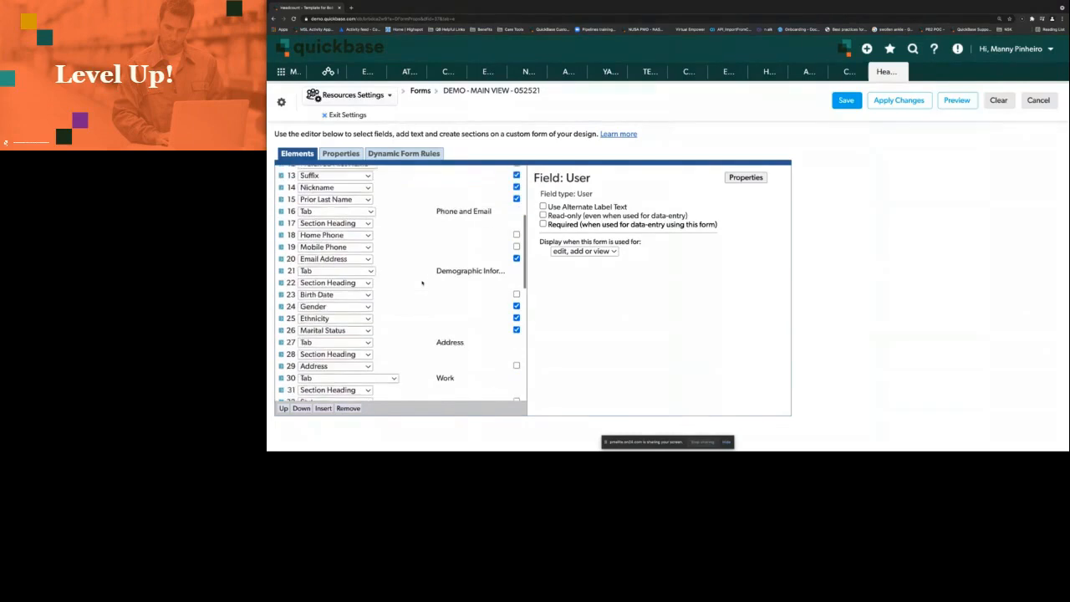
scroll(422, 283, down, 5)
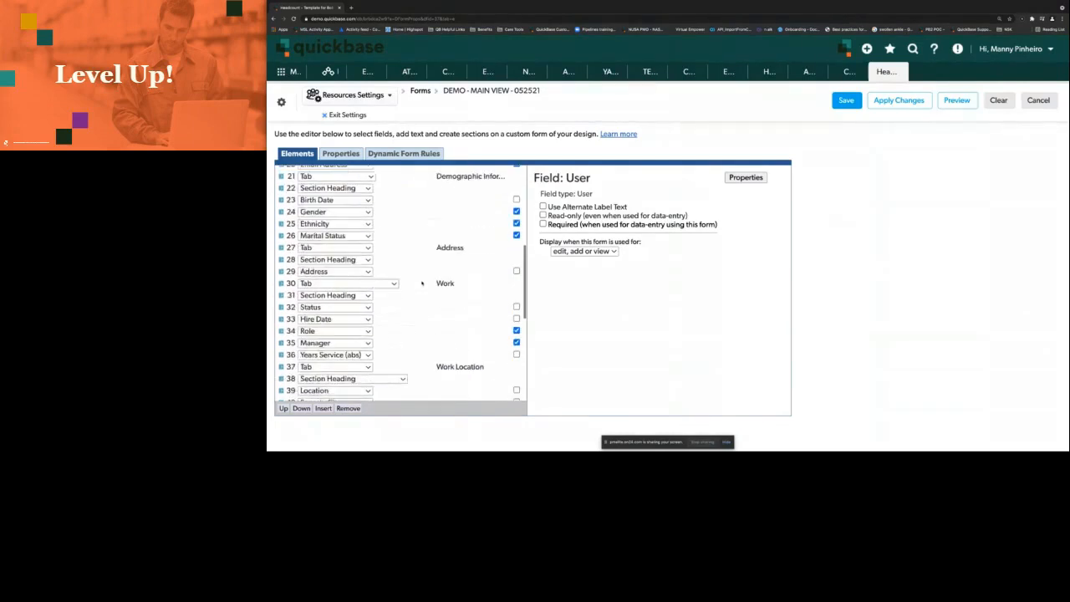
scroll(380, 316, up, 1)
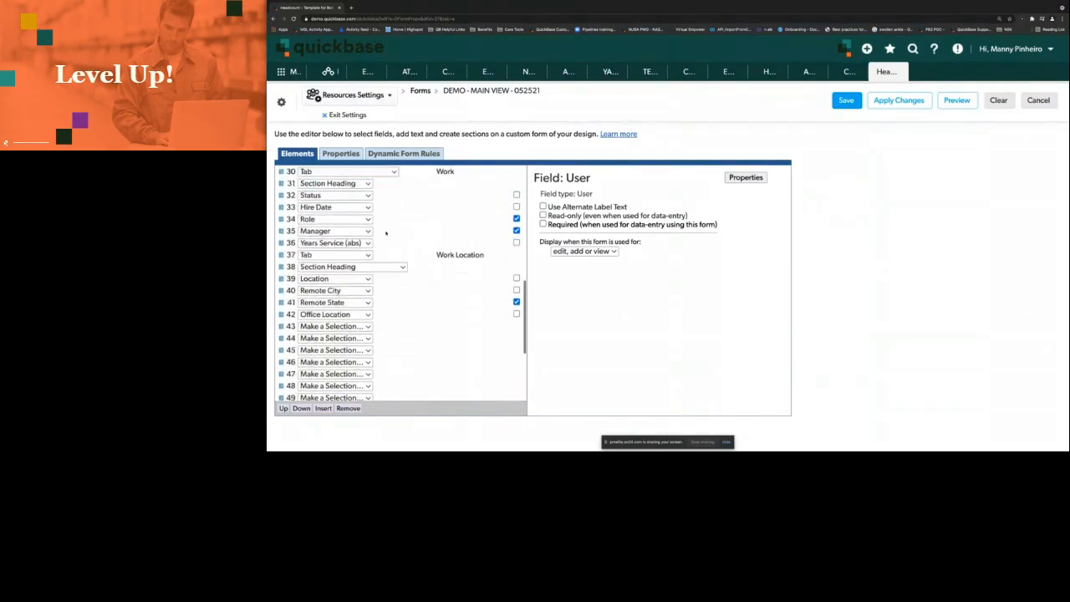
click(390, 243)
click(283, 409)
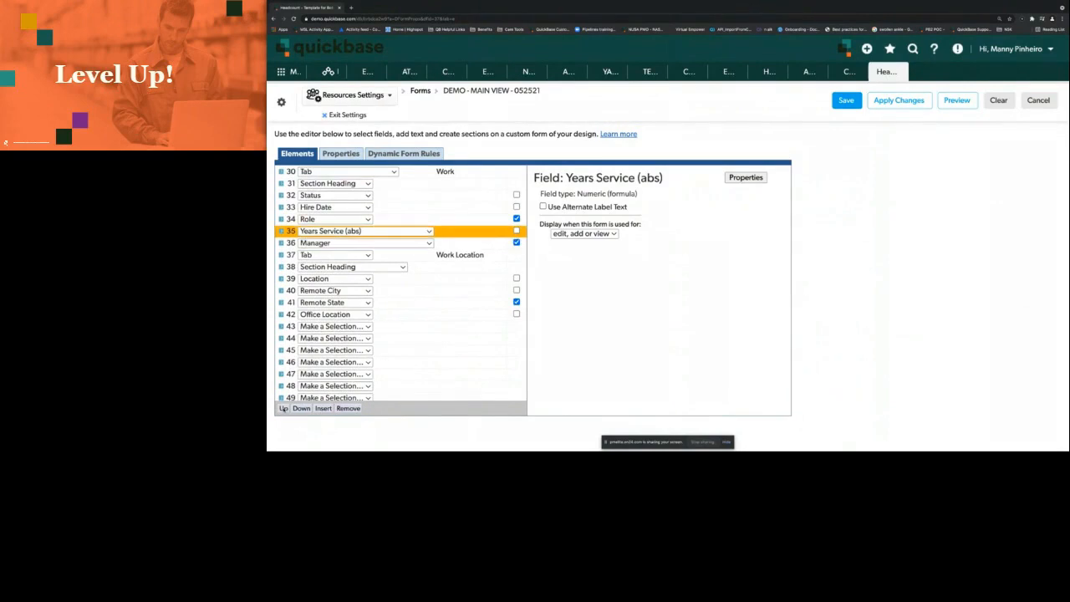
Move the Hire Date, Role and Years Service (abs) fields together from the Work tab to rows 4–6, directly above Picture
shift+click(398, 208)
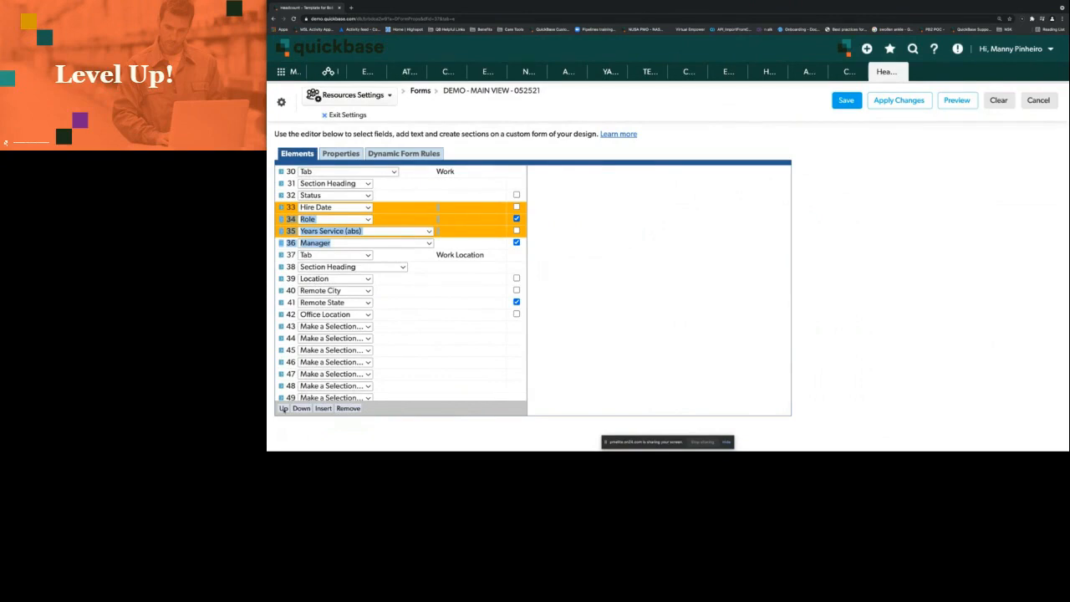
click(282, 409)
click(282, 408)
click(283, 409)
click(282, 408)
click(282, 409)
click(283, 409)
click(282, 409)
click(282, 409)
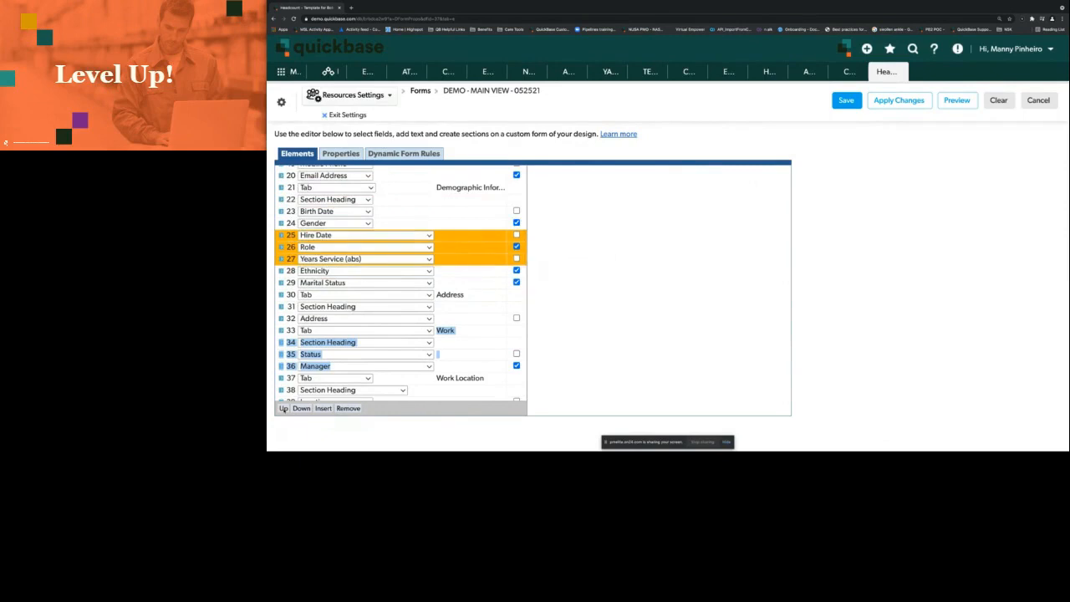
click(283, 409)
click(282, 408)
click(282, 409)
click(282, 409)
click(282, 408)
click(282, 409)
double_click(283, 408)
click(282, 409)
double_click(283, 409)
click(283, 409)
double_click(282, 409)
click(282, 409)
click(282, 408)
click(282, 409)
click(282, 409)
click(283, 408)
click(282, 409)
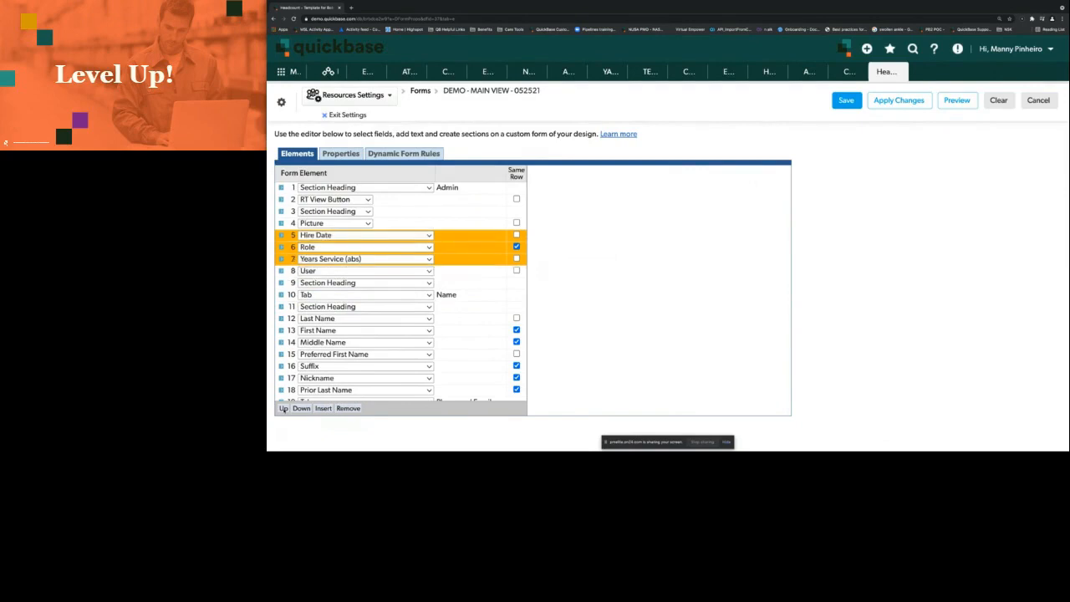
click(283, 409)
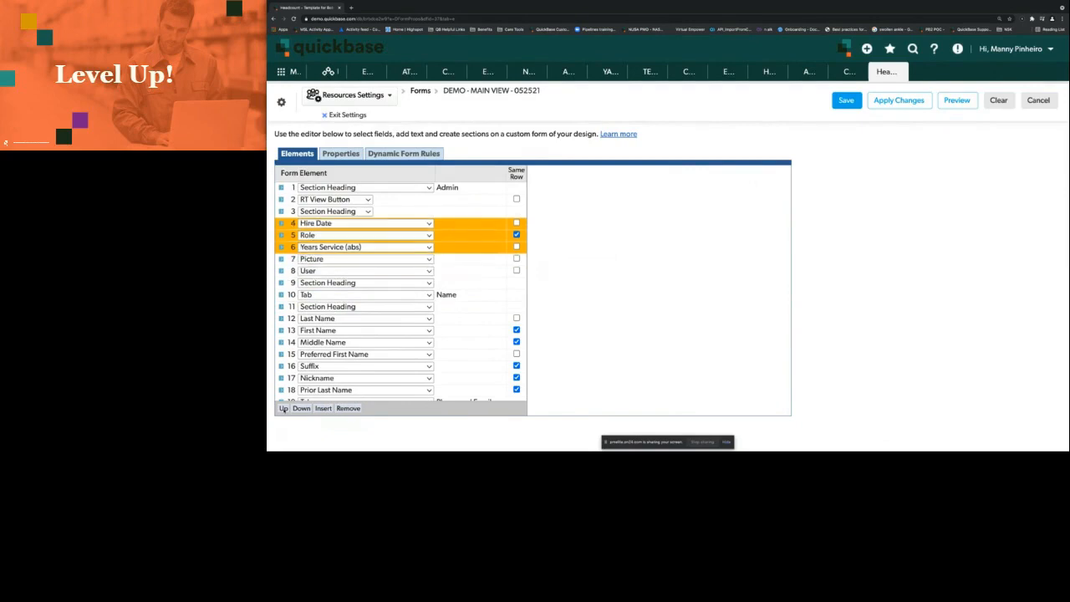
Move Role to row 8, directly below User, and place Years Service (abs) on the same row as Hire Date
click(476, 238)
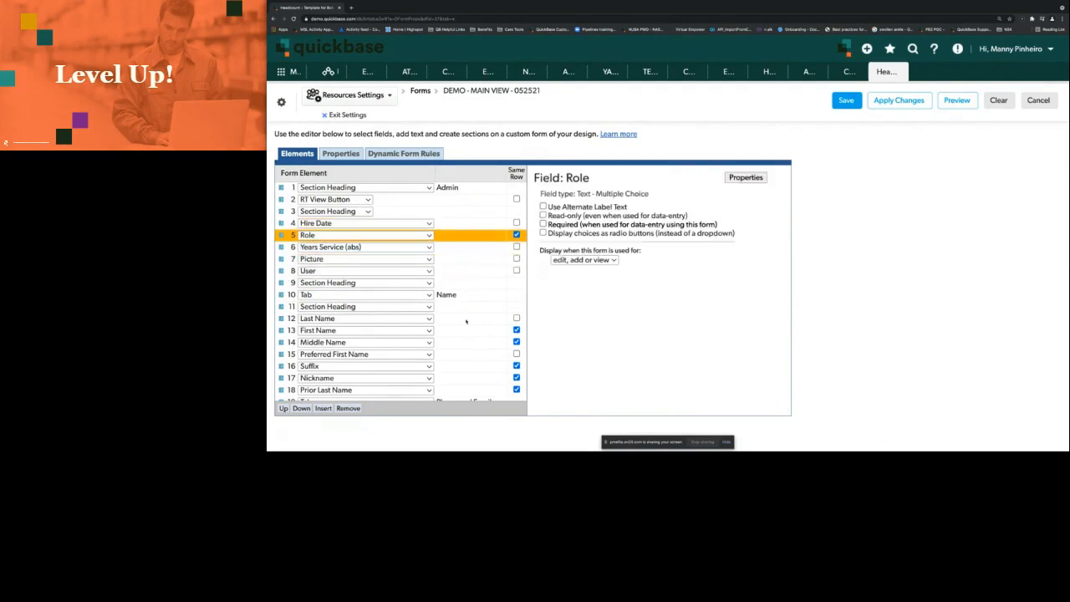
click(302, 409)
click(302, 409)
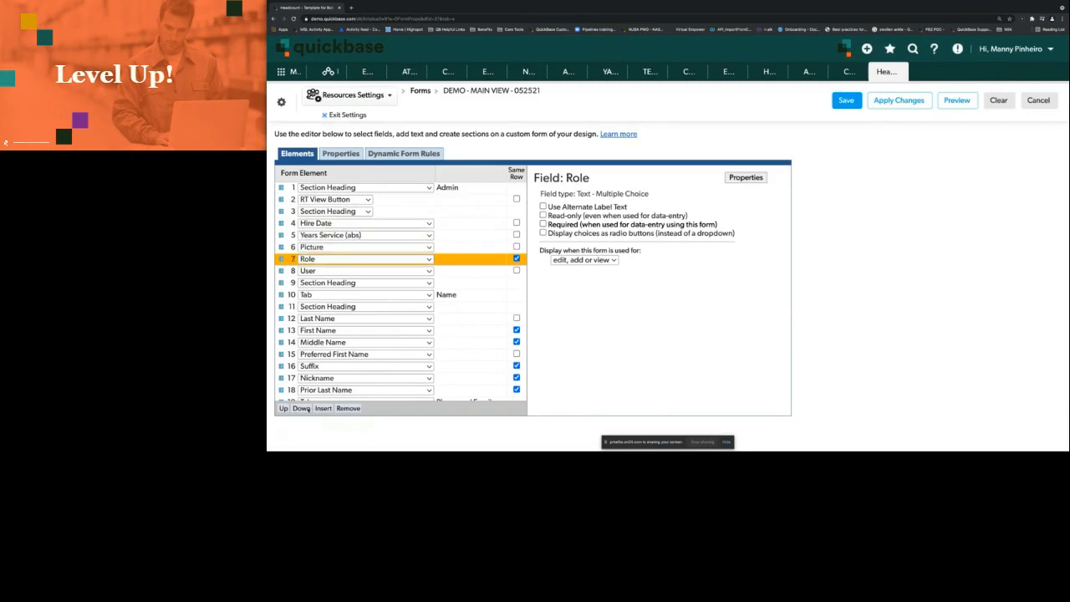
click(302, 409)
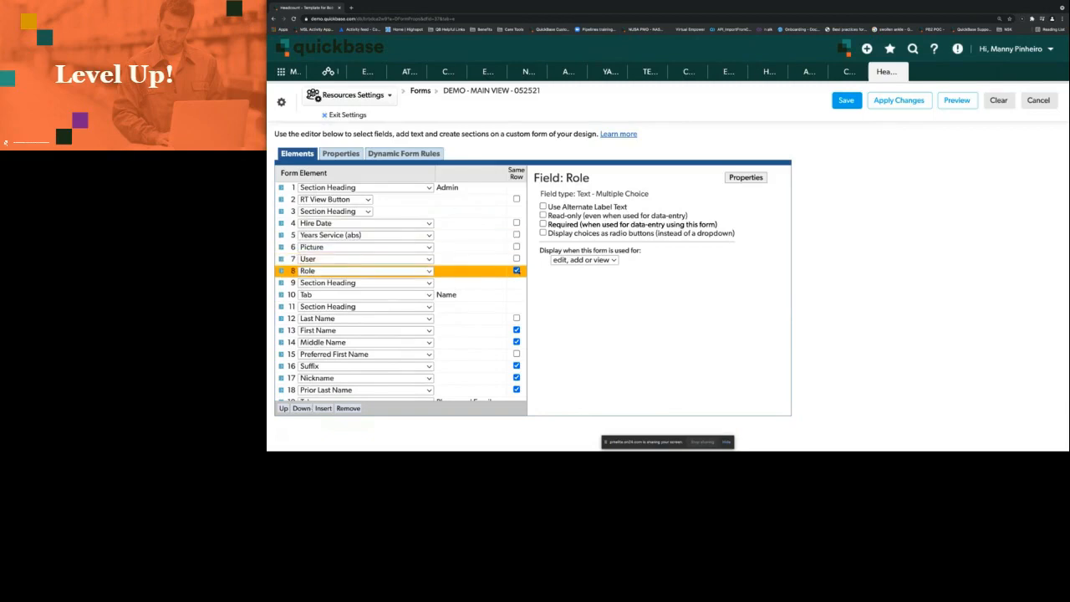
click(515, 234)
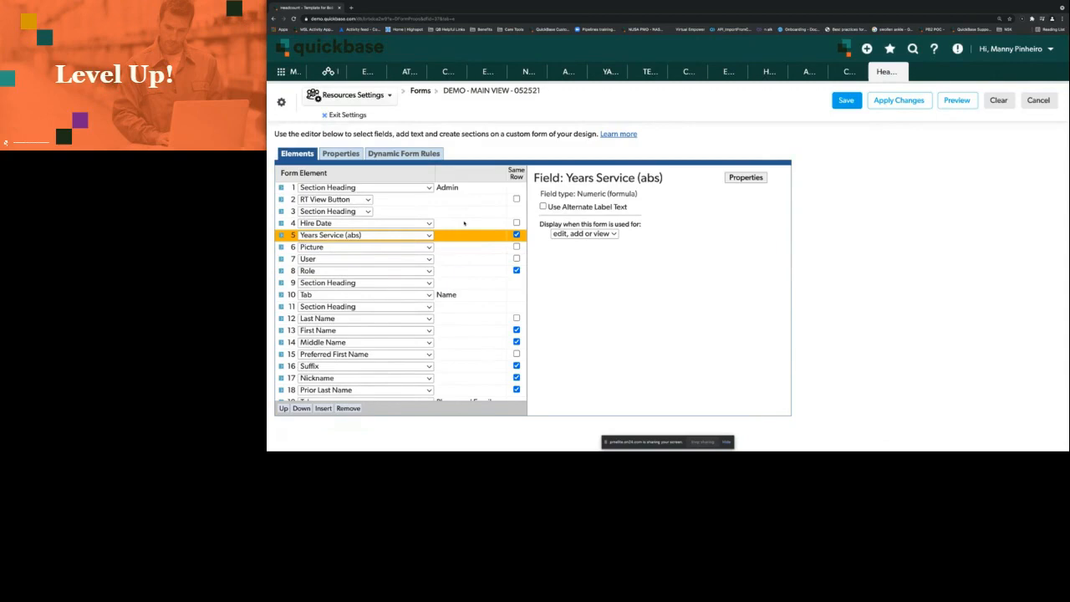
Remove every form element from the Name tab in row 10 through Office Location in row 42
scroll(461, 269, down, 3)
scroll(452, 234, up, 2)
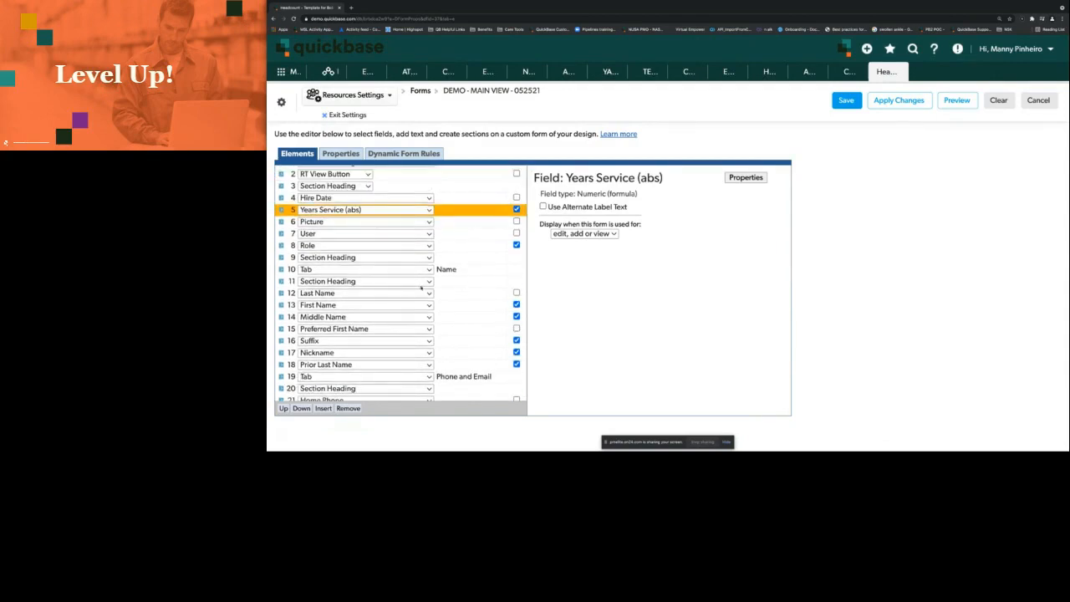
click(448, 272)
scroll(448, 281, down, 5)
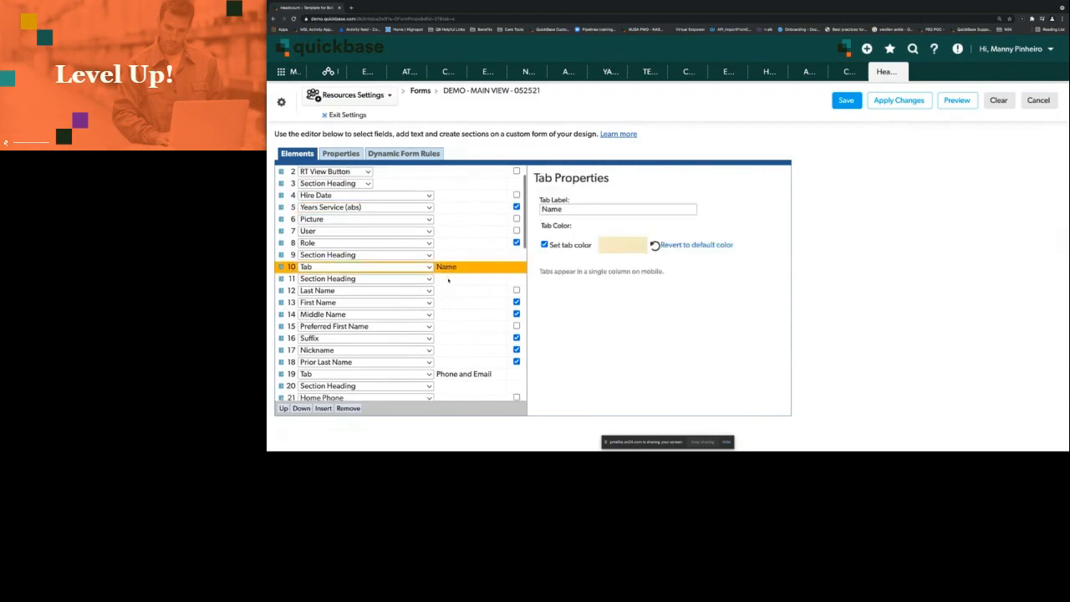
scroll(448, 281, down, 10)
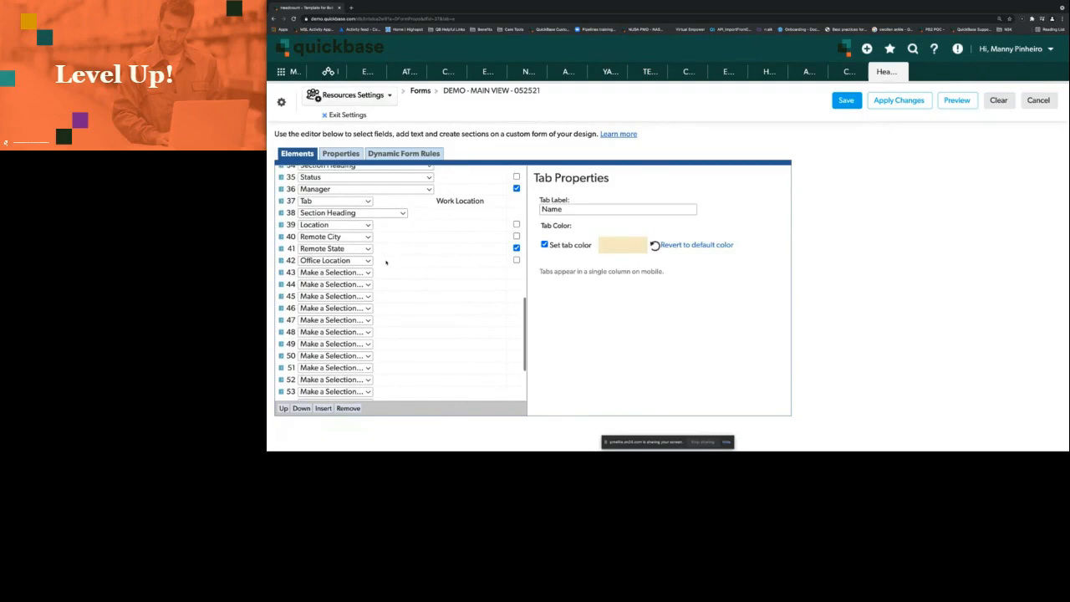
shift+click(386, 260)
scroll(395, 263, up, 15)
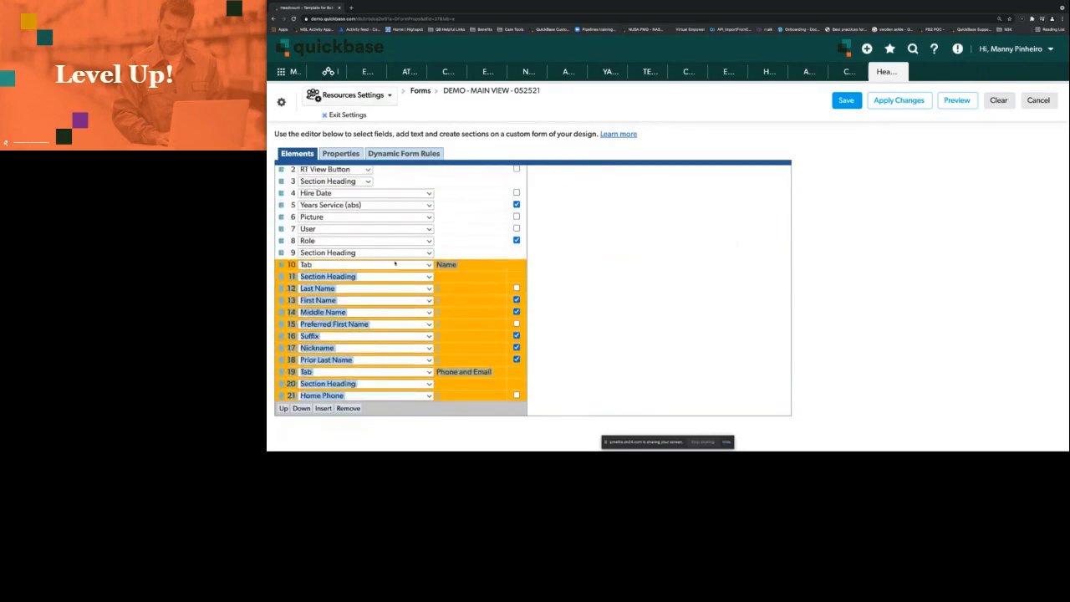
scroll(400, 257, down, 11)
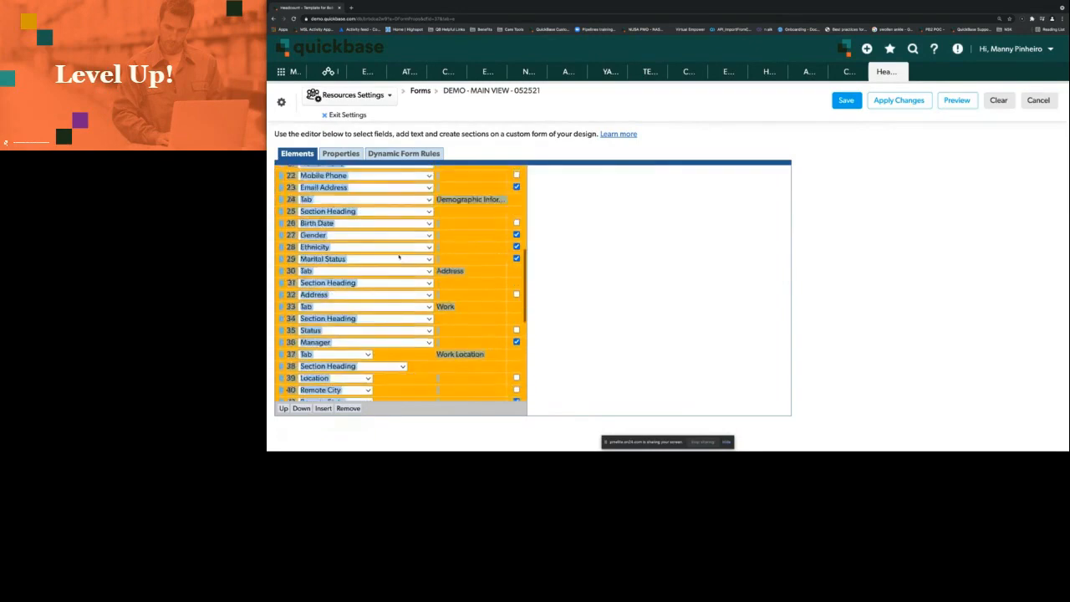
click(348, 407)
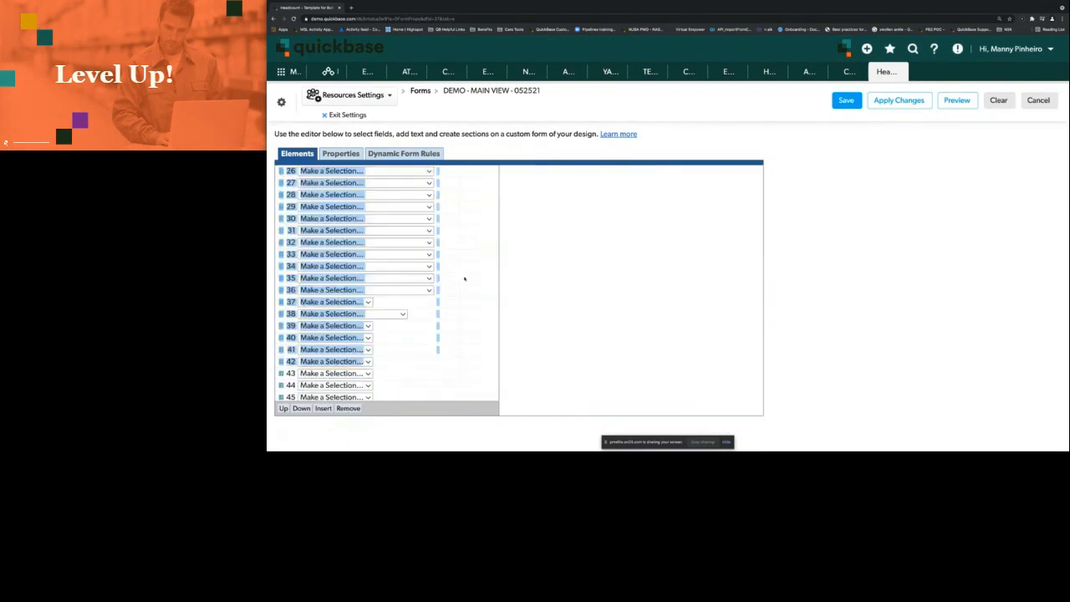
scroll(465, 279, up, 9)
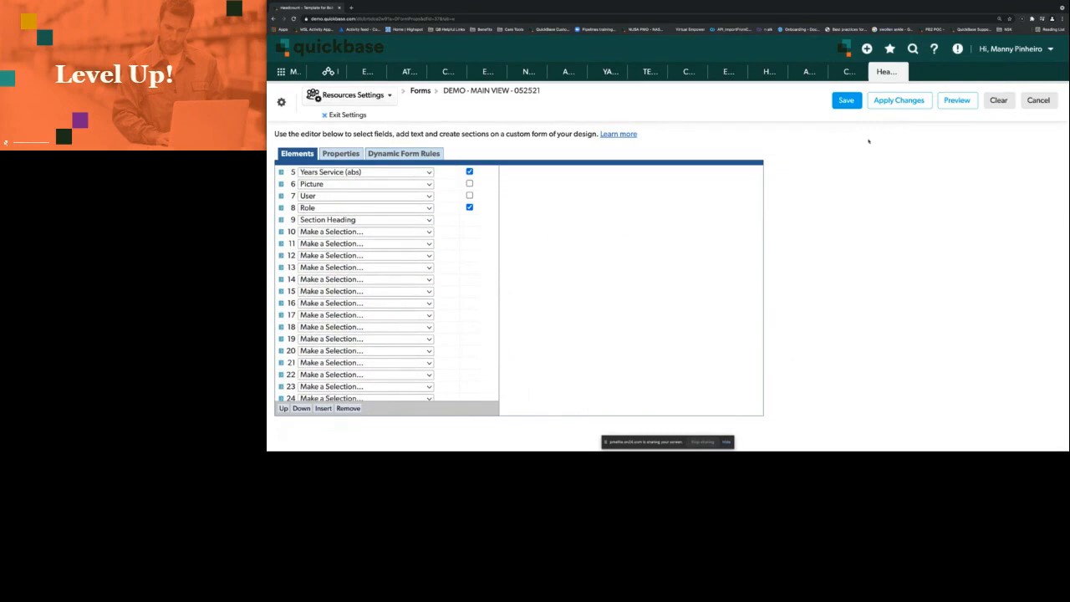
Preview the form in Viewing mode to examine its layout, and return to the form editor
click(952, 101)
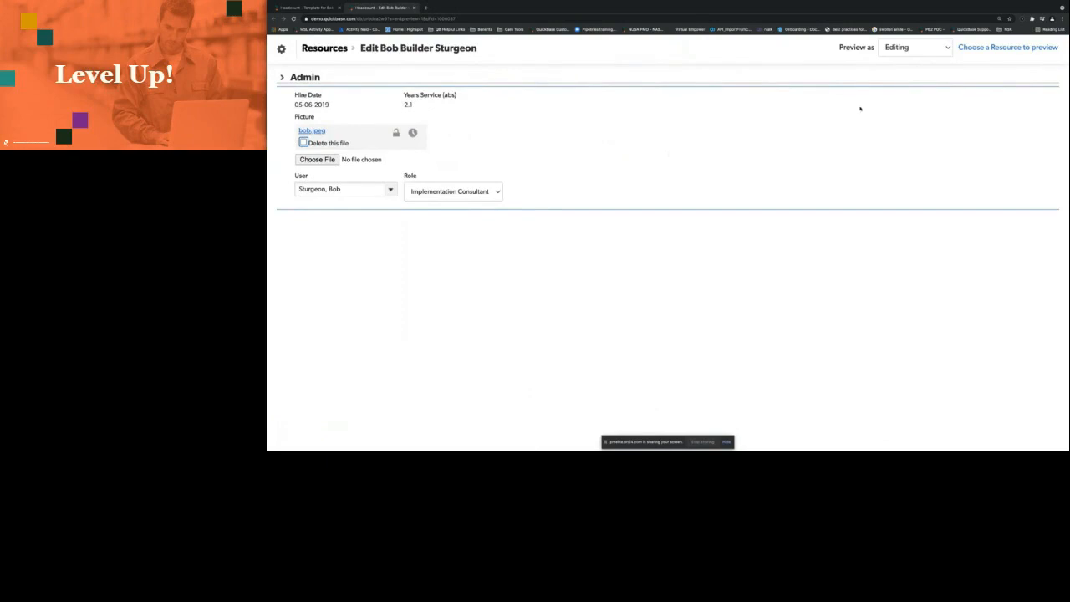
click(917, 52)
click(894, 59)
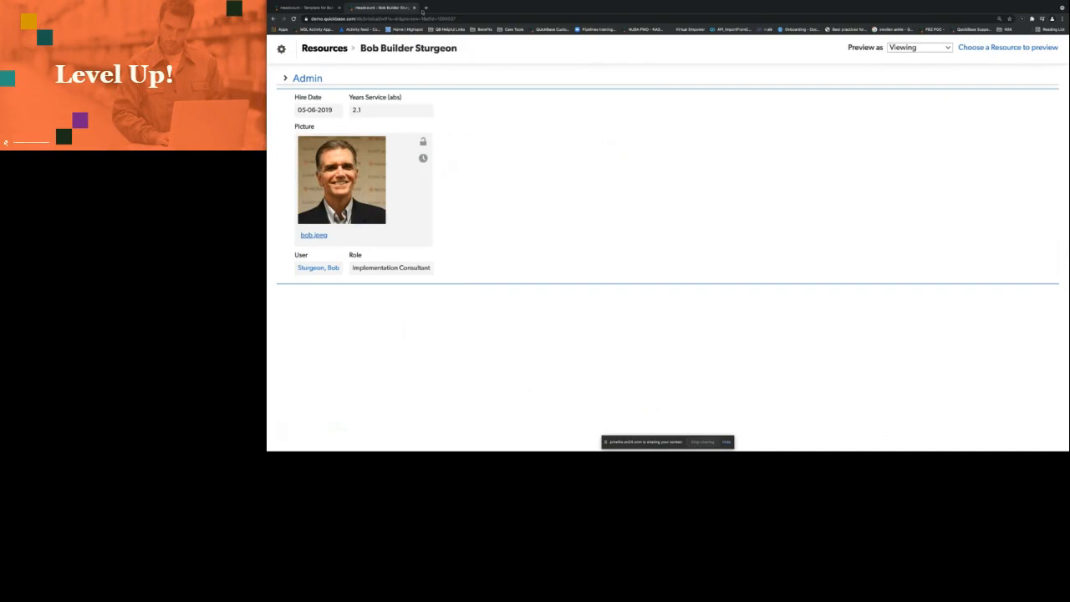
click(414, 8)
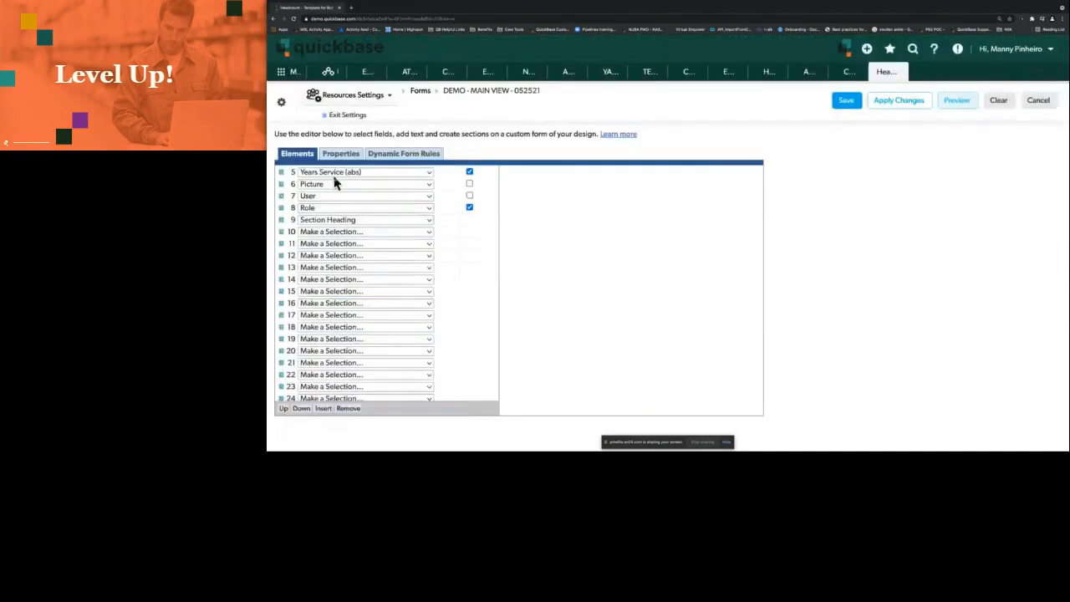
Save the form and assign DEMO - MAIN VIEW - 052521 as the full-site View Form for the Formula URL Administrator role
click(844, 100)
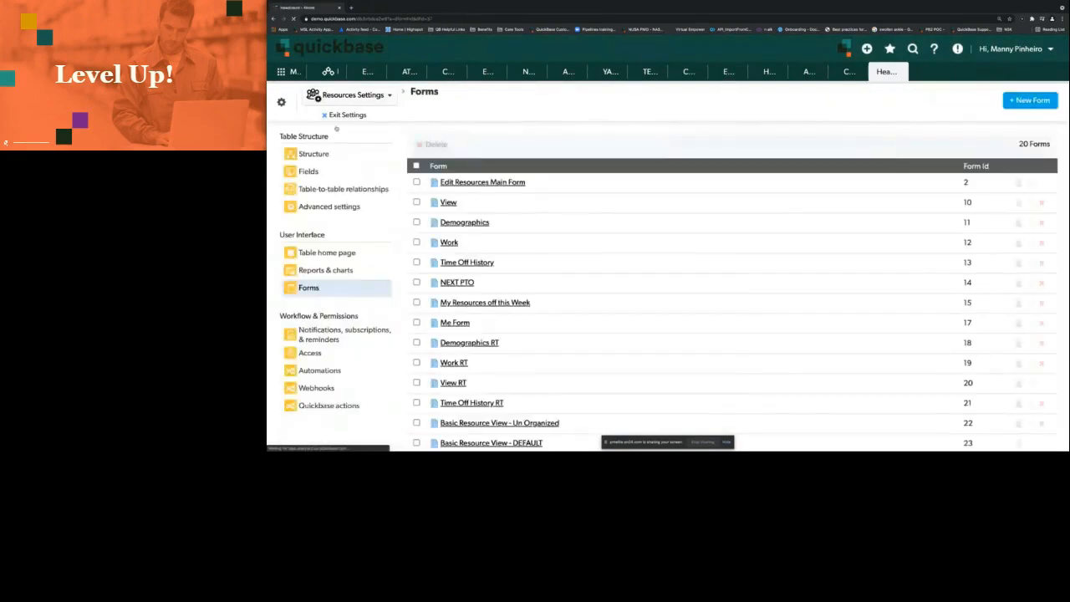
scroll(336, 129, down, 3)
scroll(361, 190, down, 3)
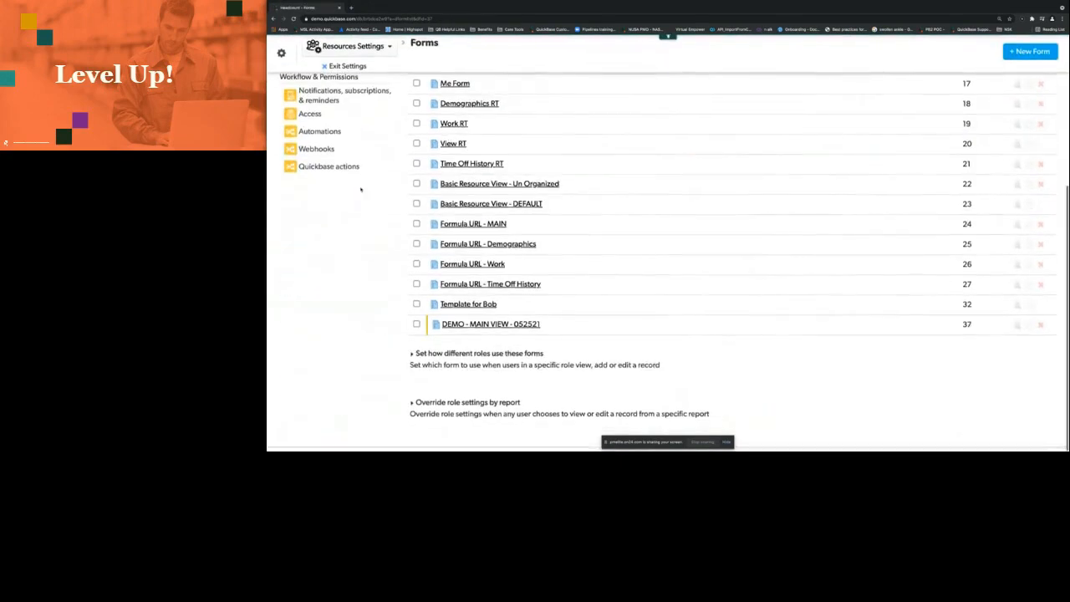
click(412, 358)
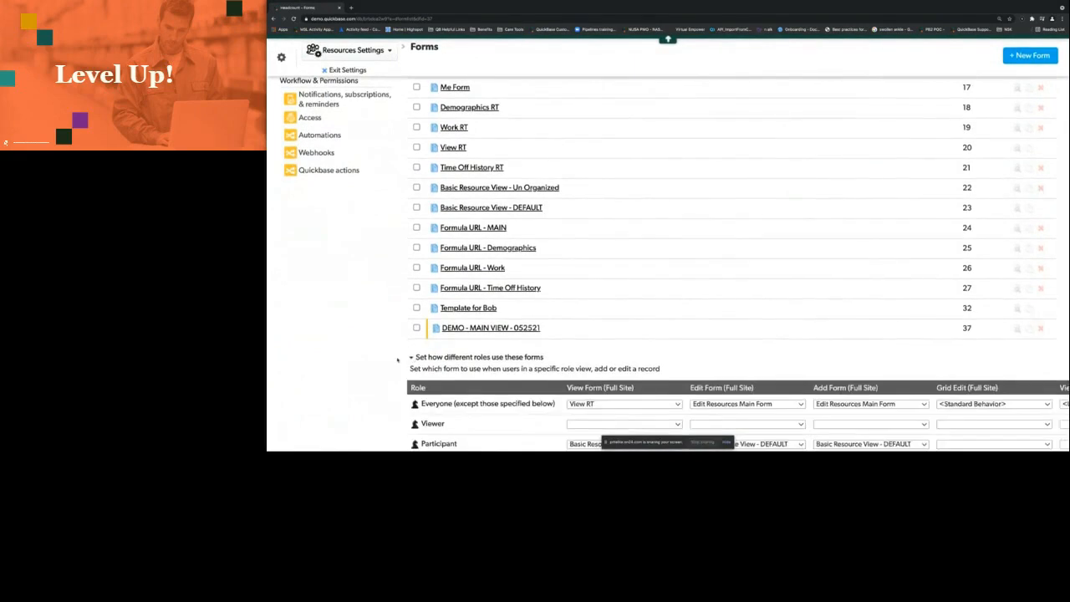
scroll(512, 403, down, 3)
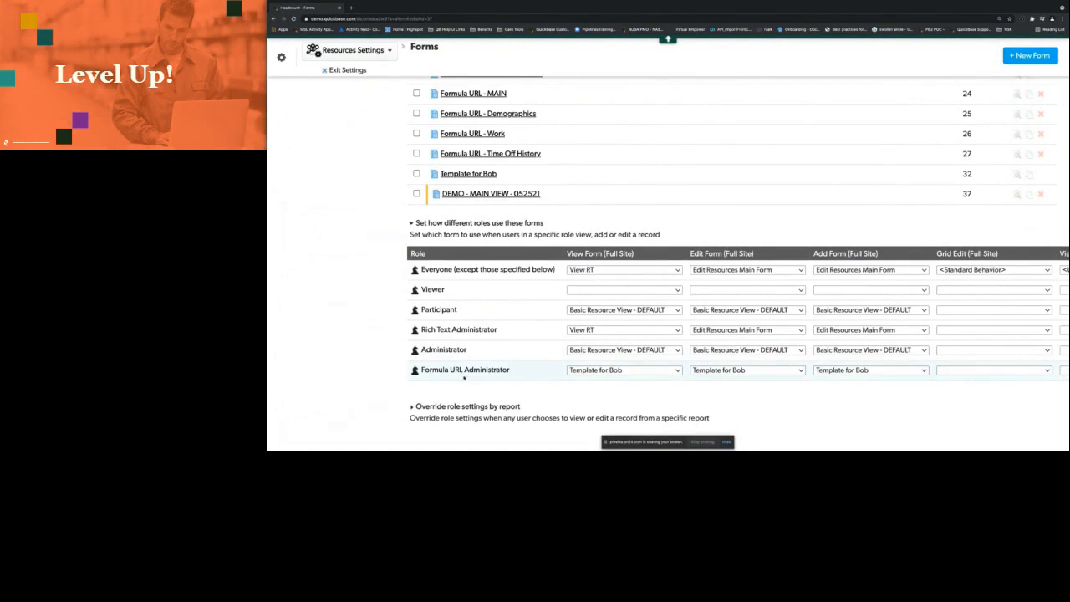
click(597, 370)
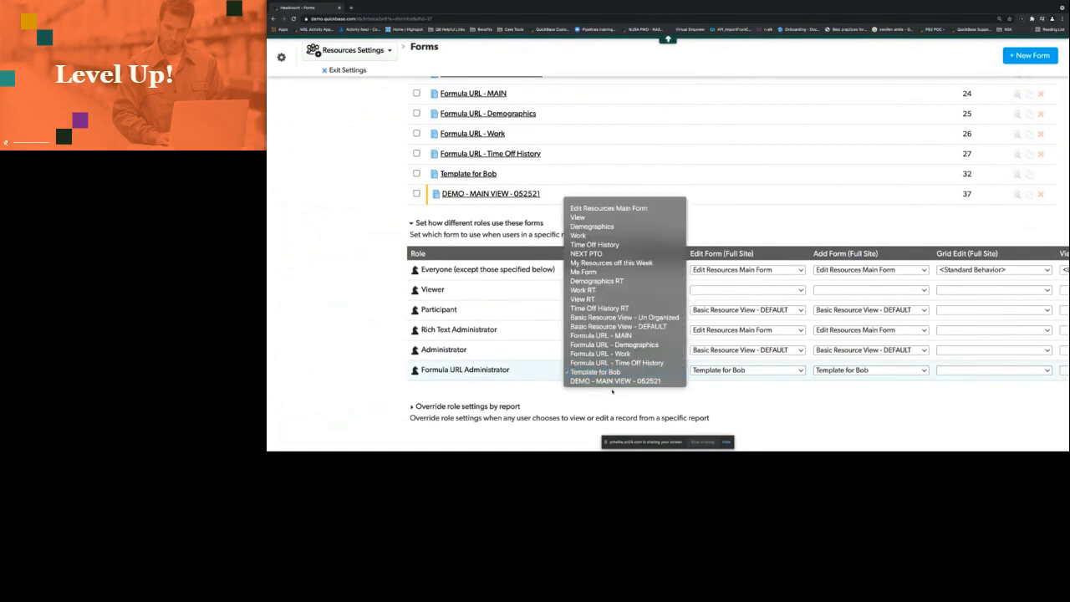
click(614, 381)
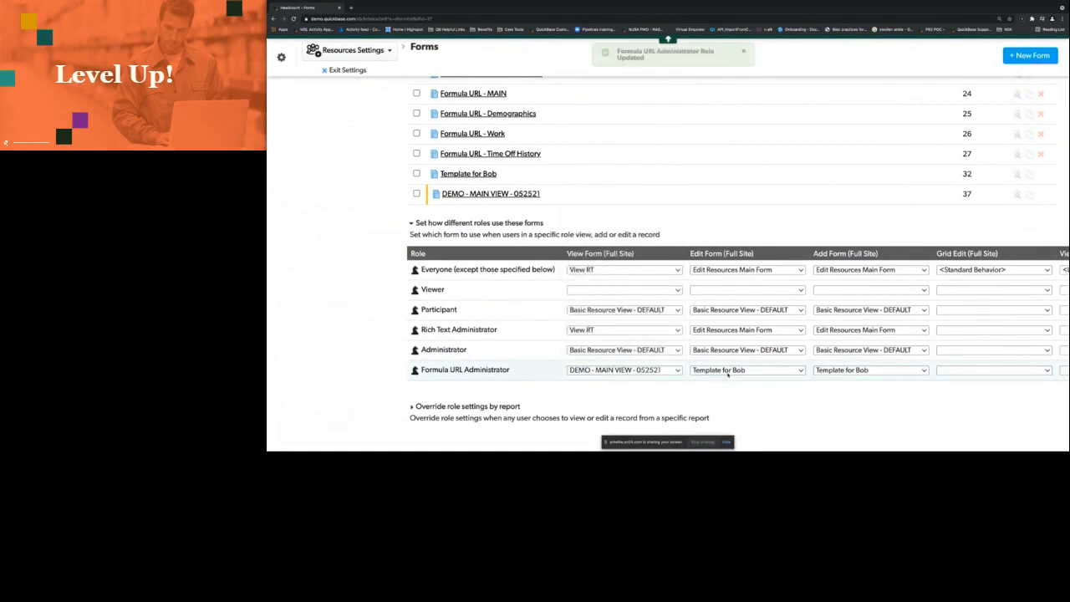
click(719, 370)
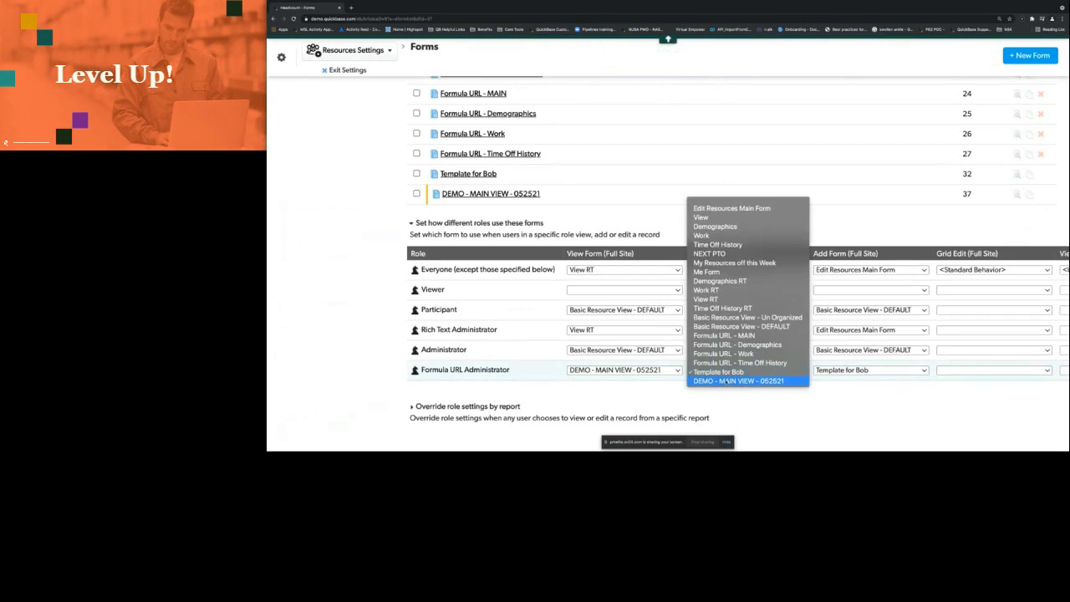
click(802, 404)
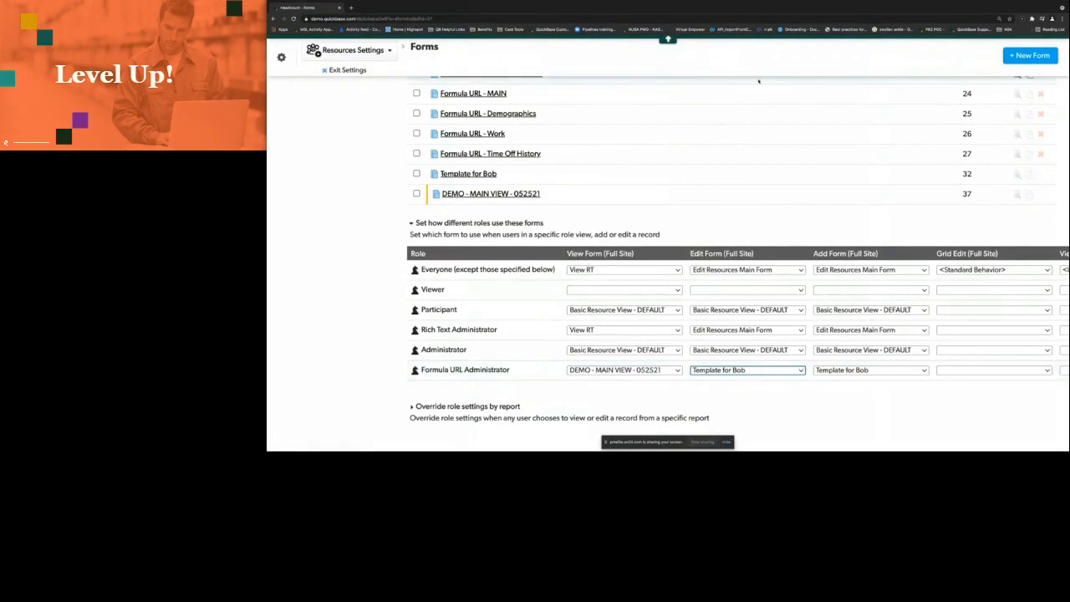
scroll(758, 80, up, 2)
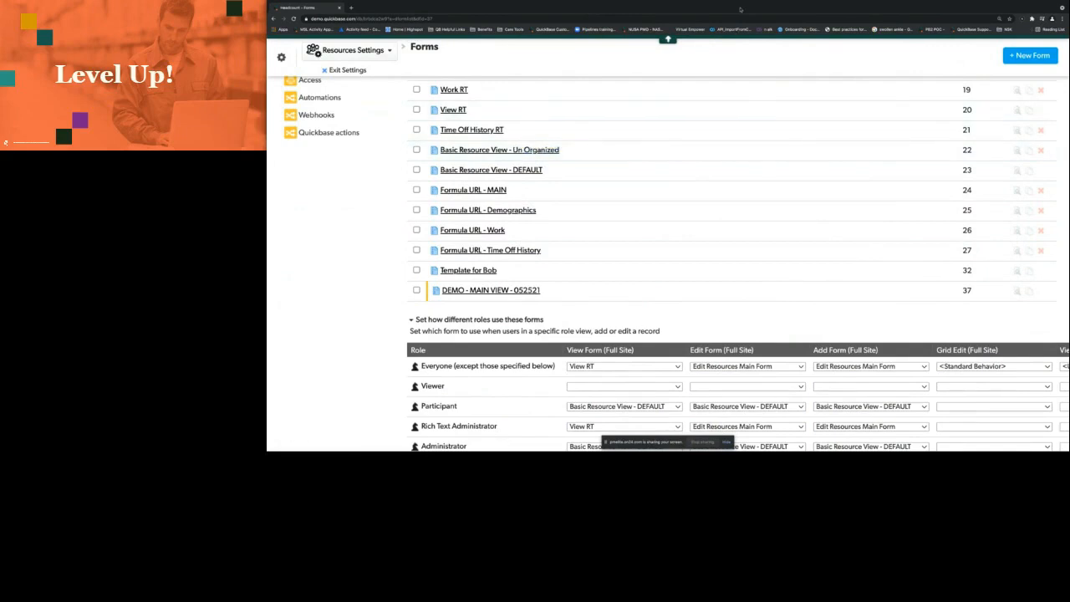
key(ctrl+Left)
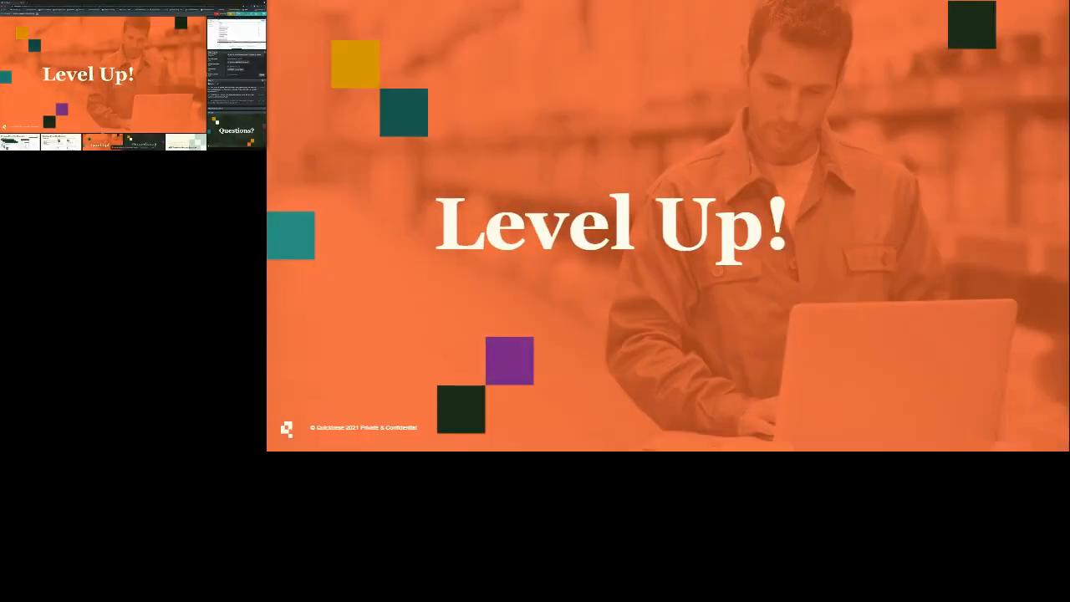
key(Right)
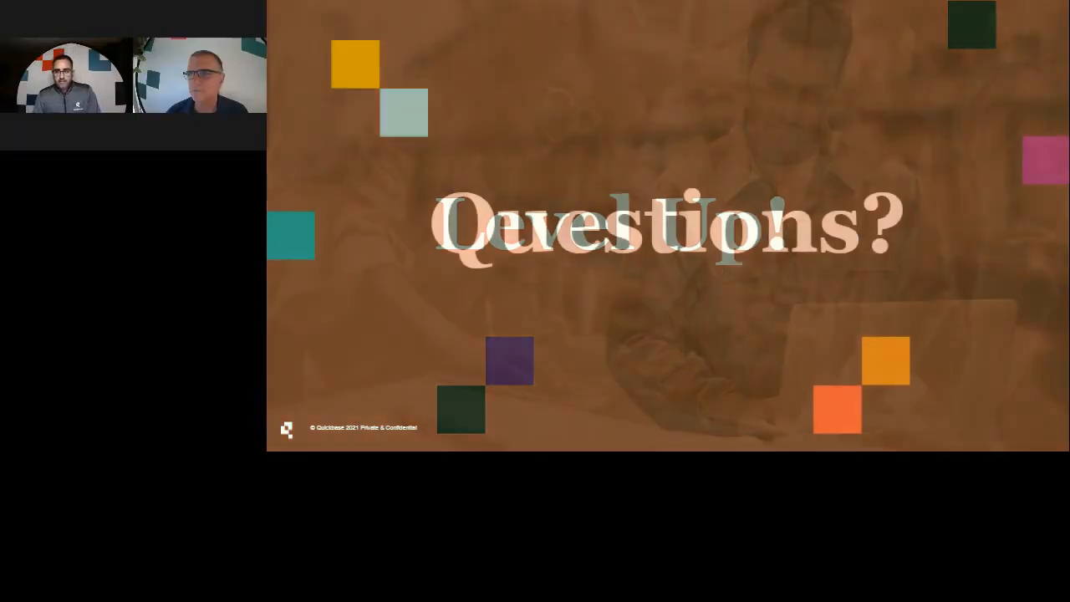
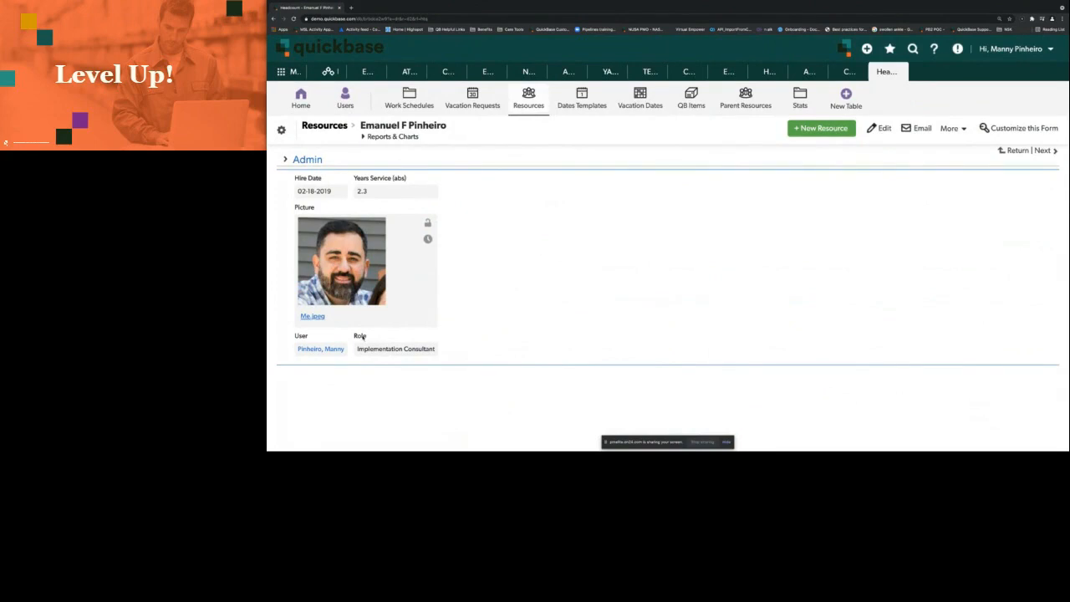
Start a new field after Role on the resource record's form and label it DEMO - Demographics - 05242
right_click(364, 336)
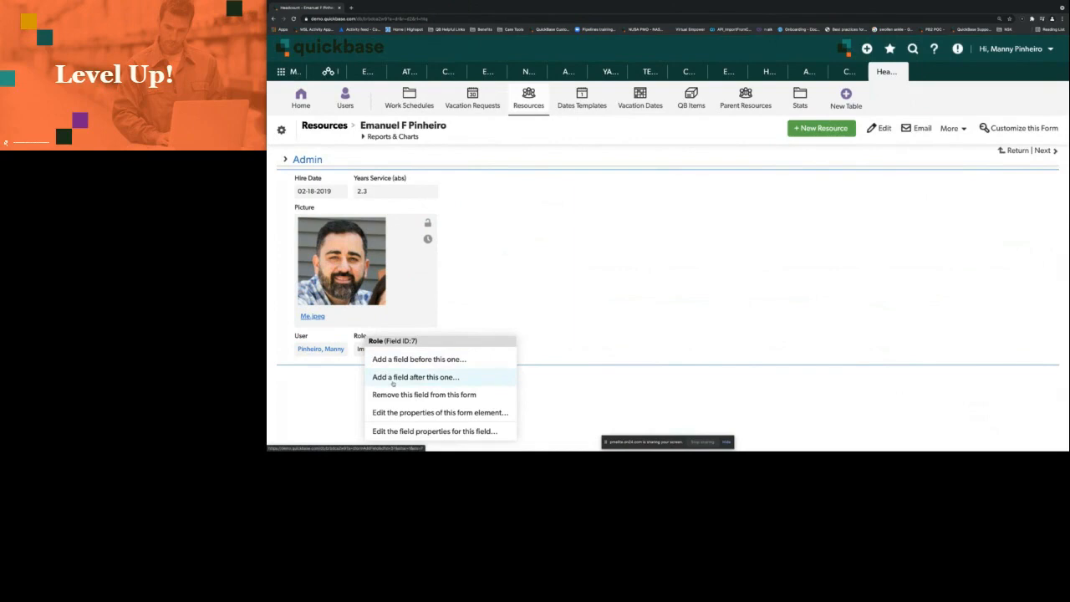
click(393, 378)
scroll(359, 278, down, 20)
scroll(358, 282, down, 15)
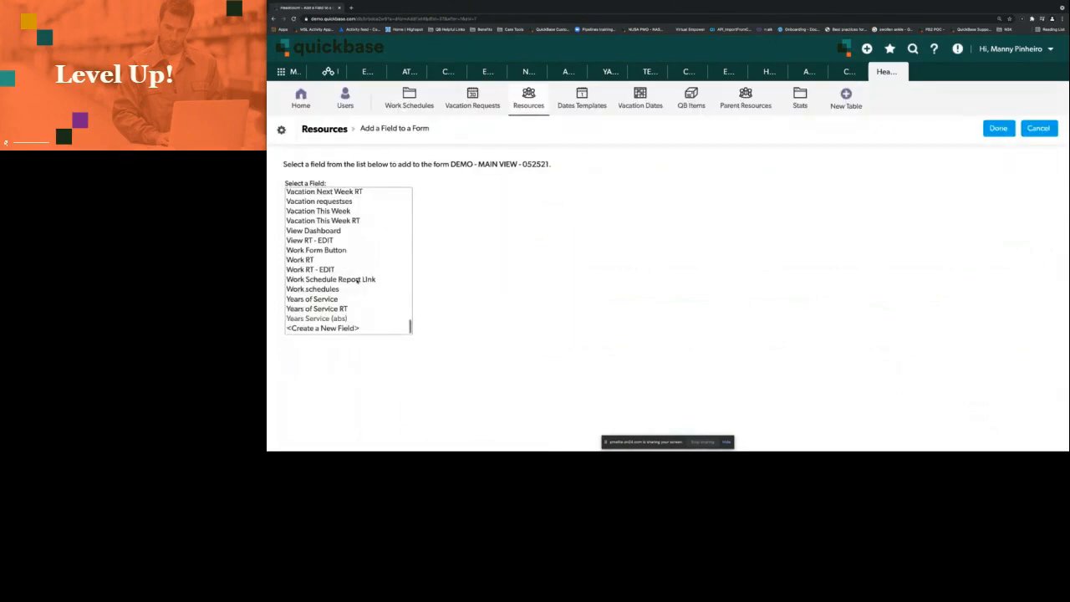
click(330, 329)
click(494, 208)
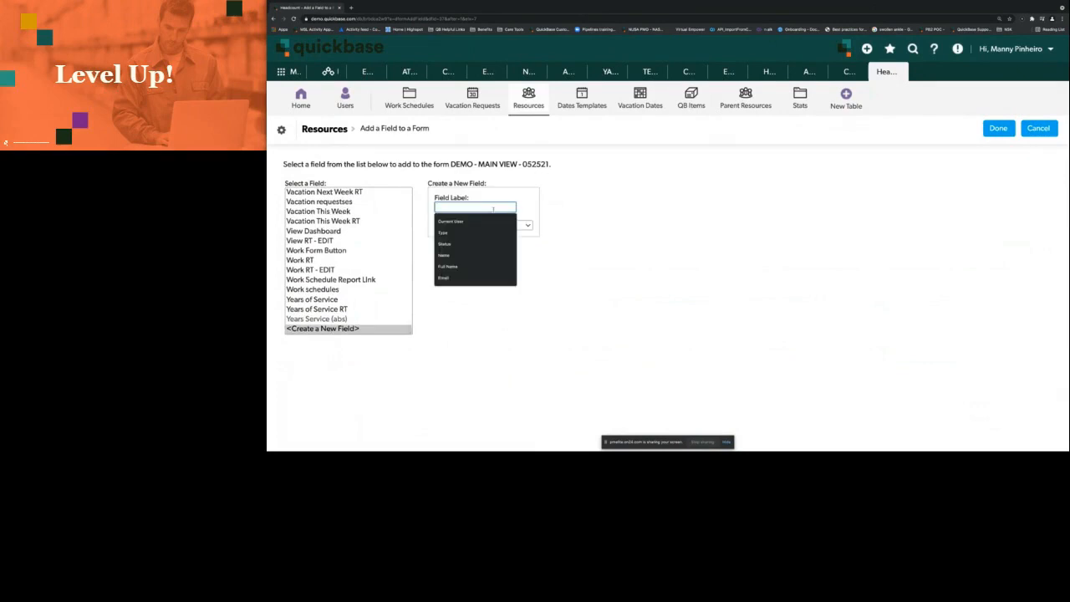
text(Dem)
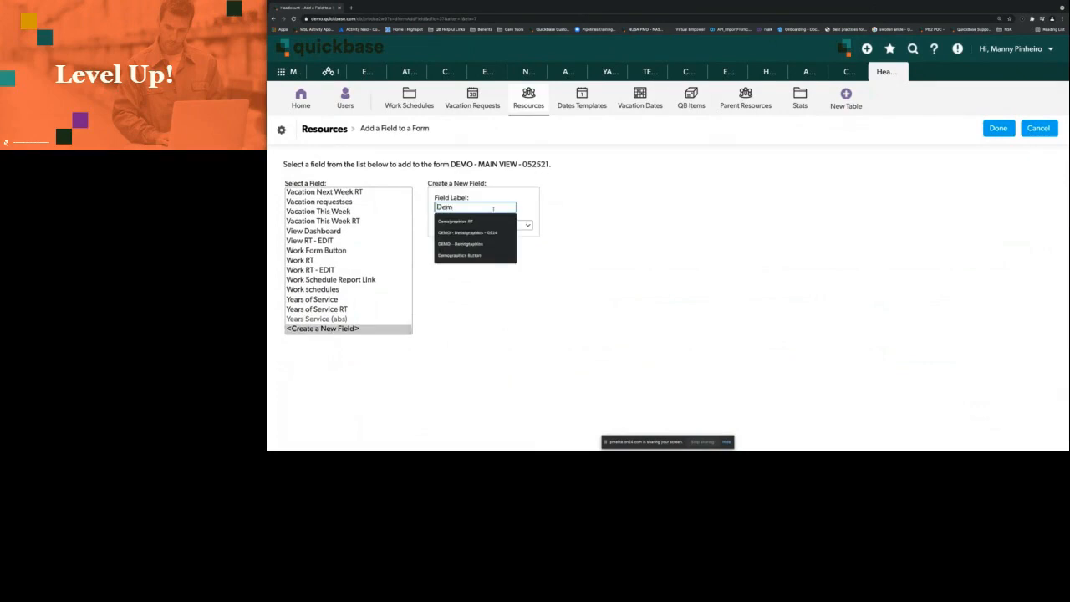
key(Down)
key(Down)
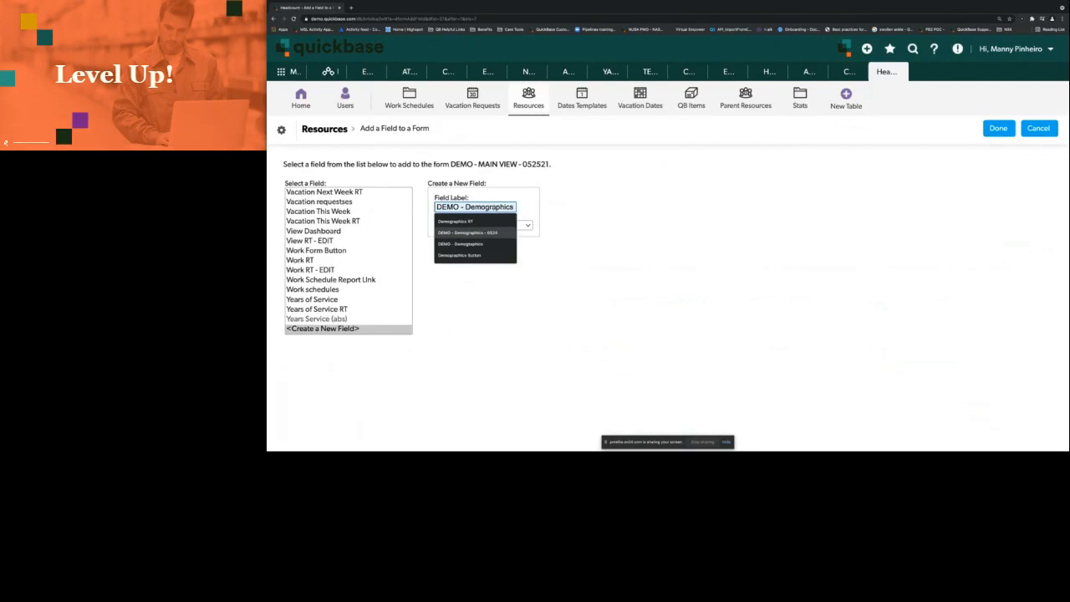
key(Return)
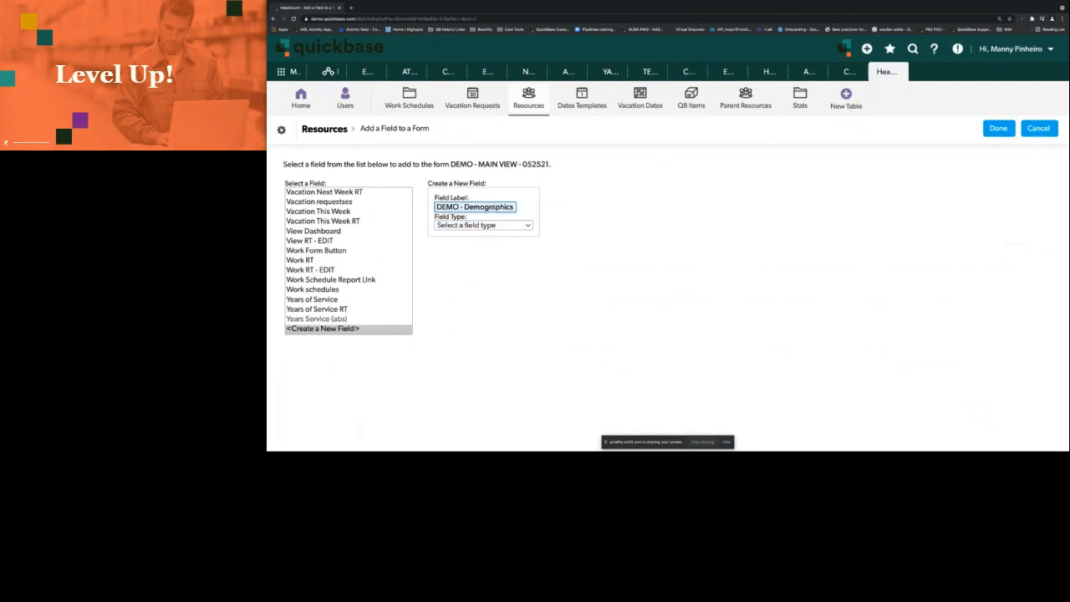
Set the new field's type to Formula - URL and add it to the form
click(487, 225)
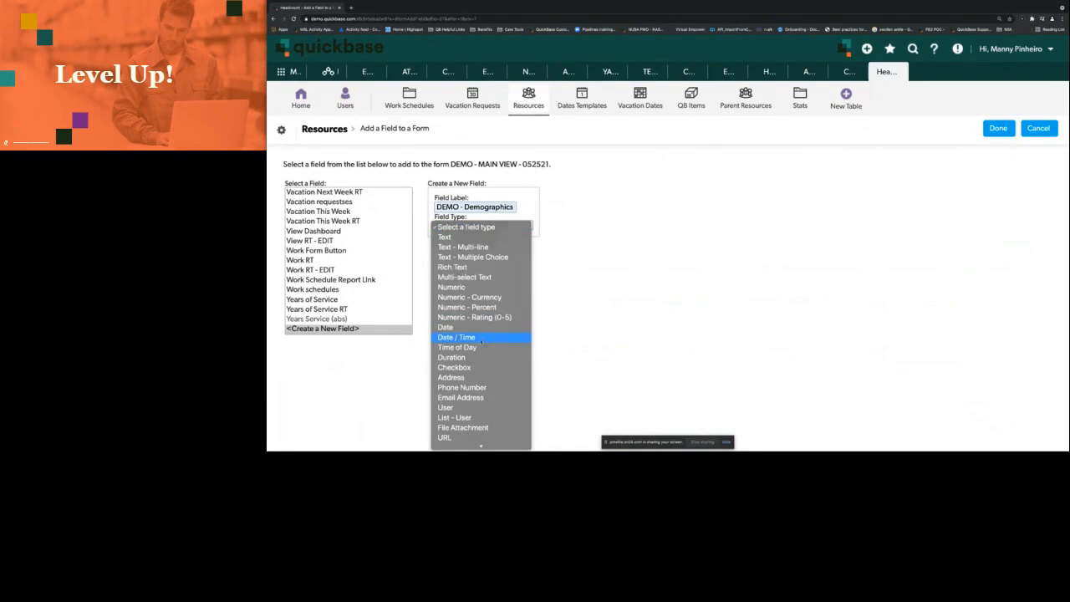
scroll(481, 341, down, 5)
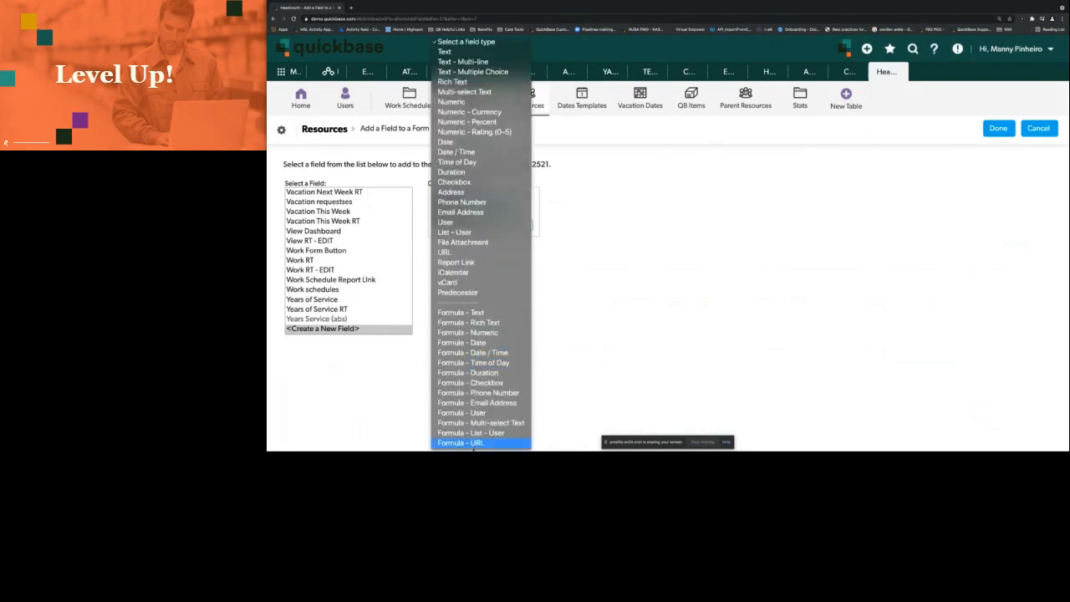
click(474, 443)
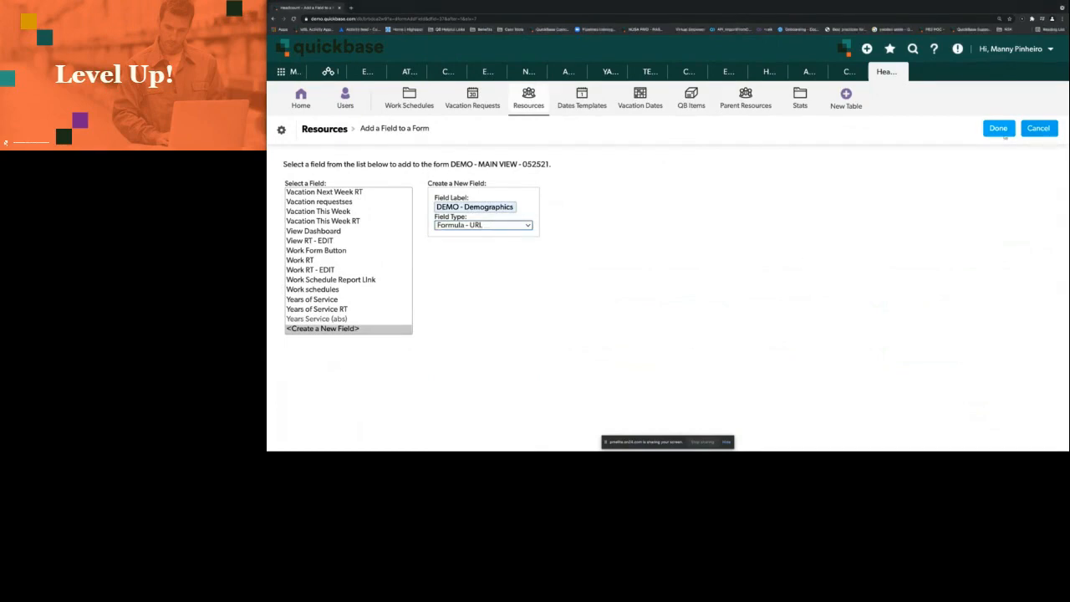
click(999, 128)
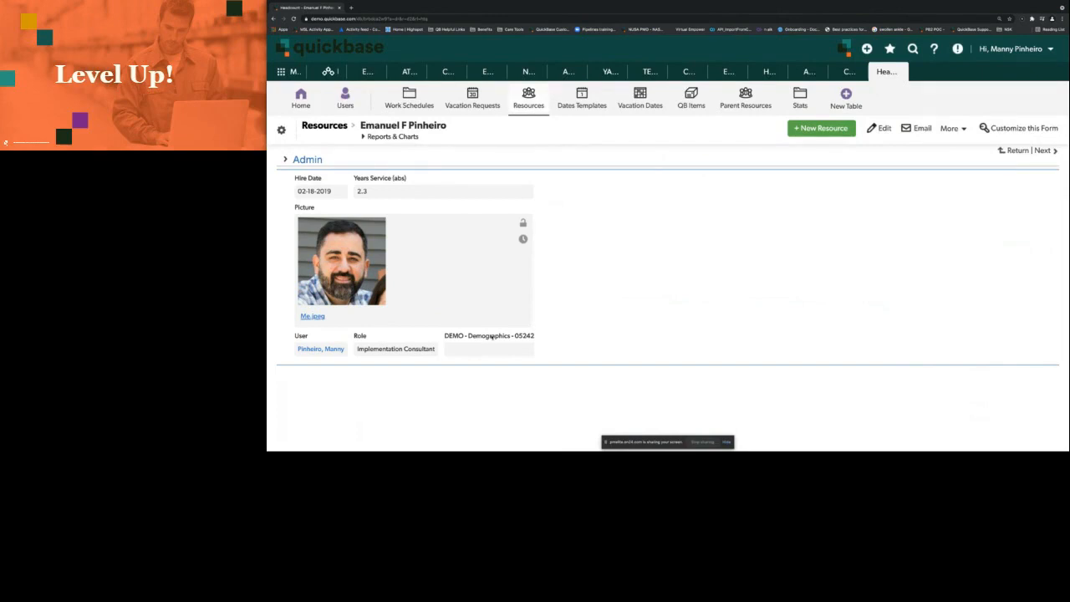
Move the DEMO - Demographics - 05242 form element to row 10, below the row 9 section heading, and enable its alternate label text
right_click(491, 336)
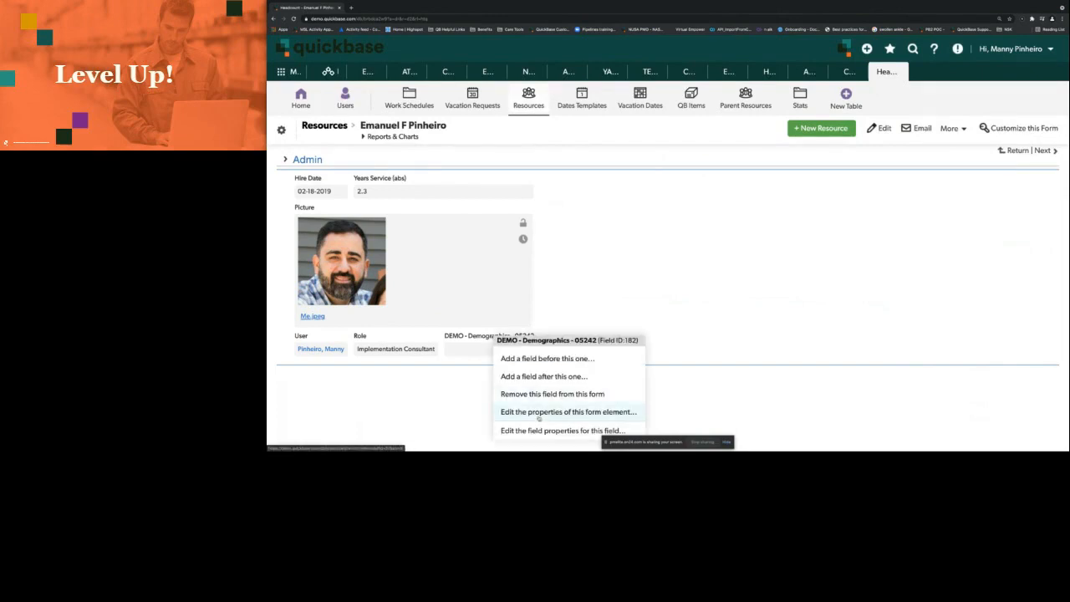
click(538, 412)
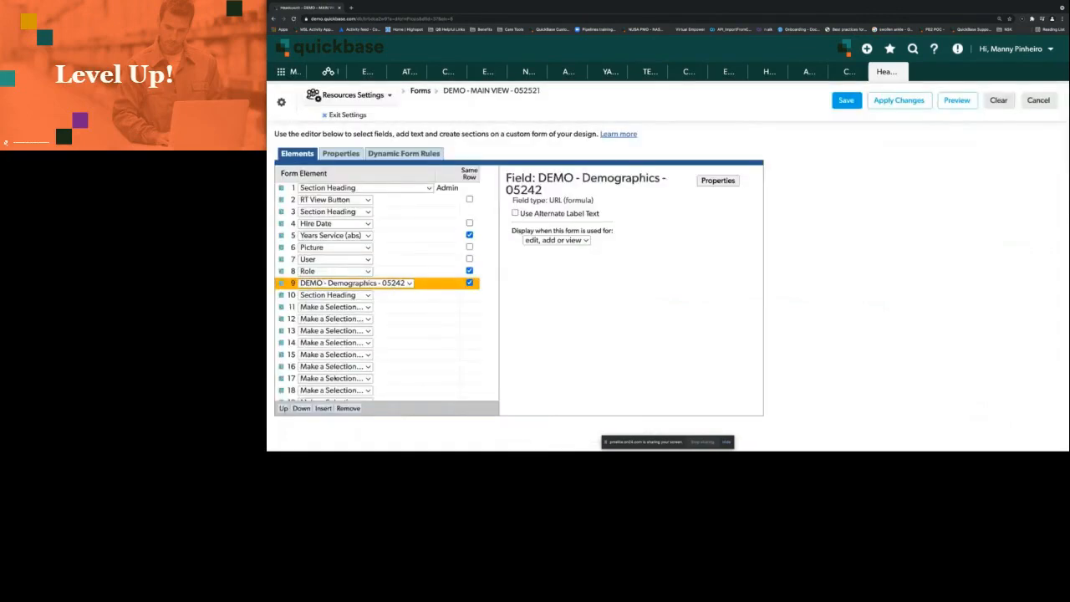
click(301, 407)
click(300, 408)
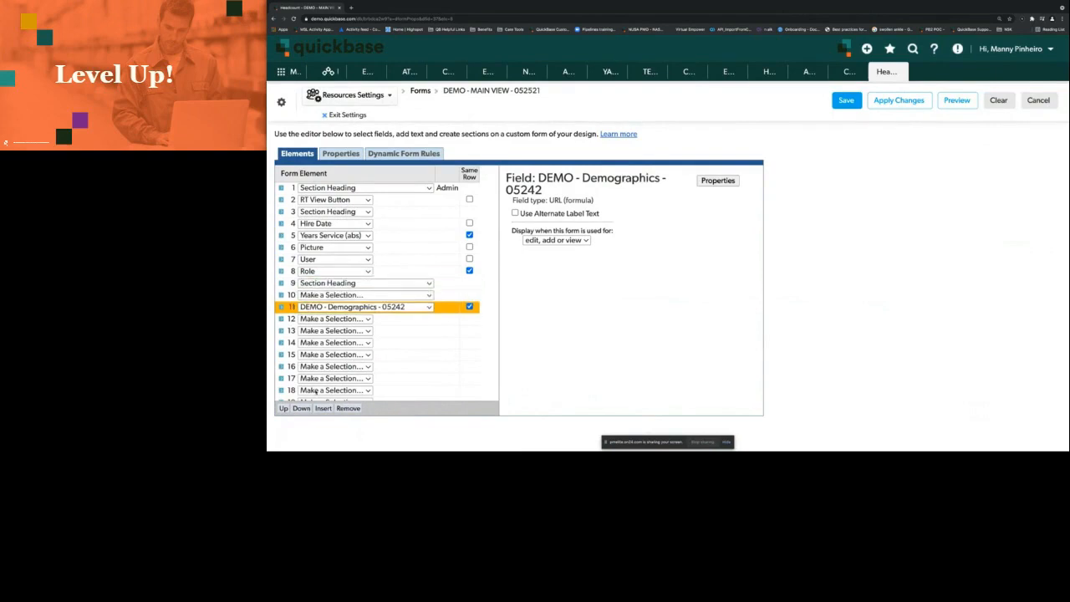
click(283, 408)
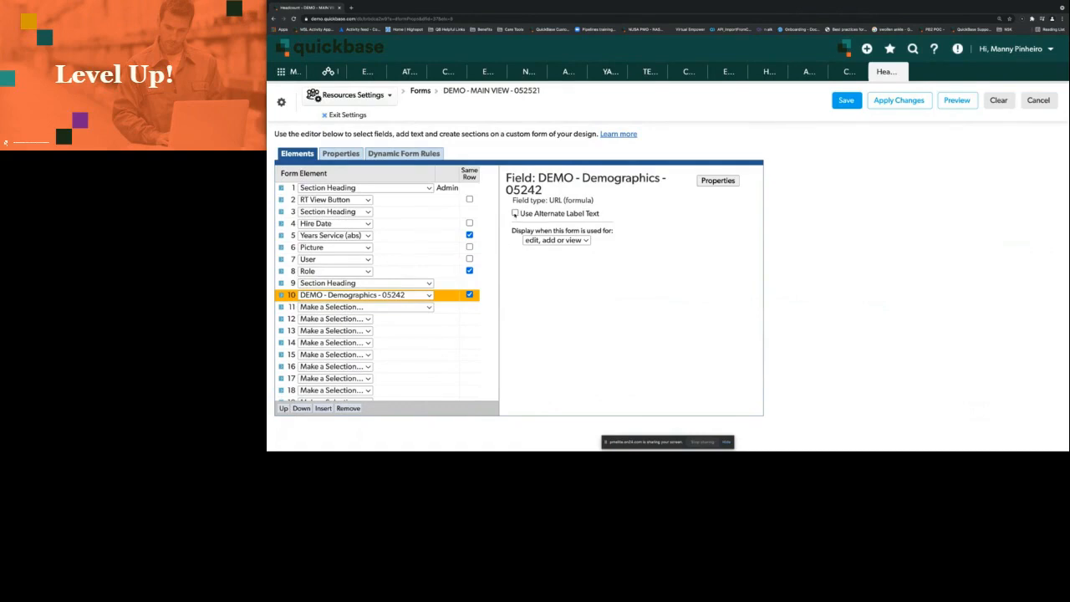
click(515, 213)
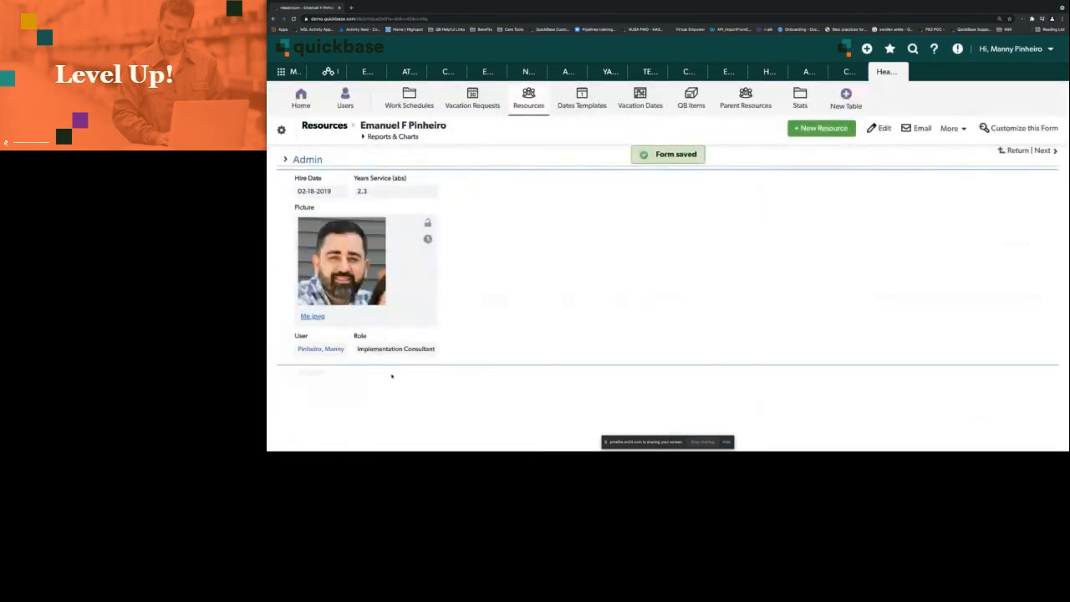
In the properties of the DEMO - Demographics - 05242 field, set the link text to Demographics and display it as a button on forms and reports
right_click(323, 374)
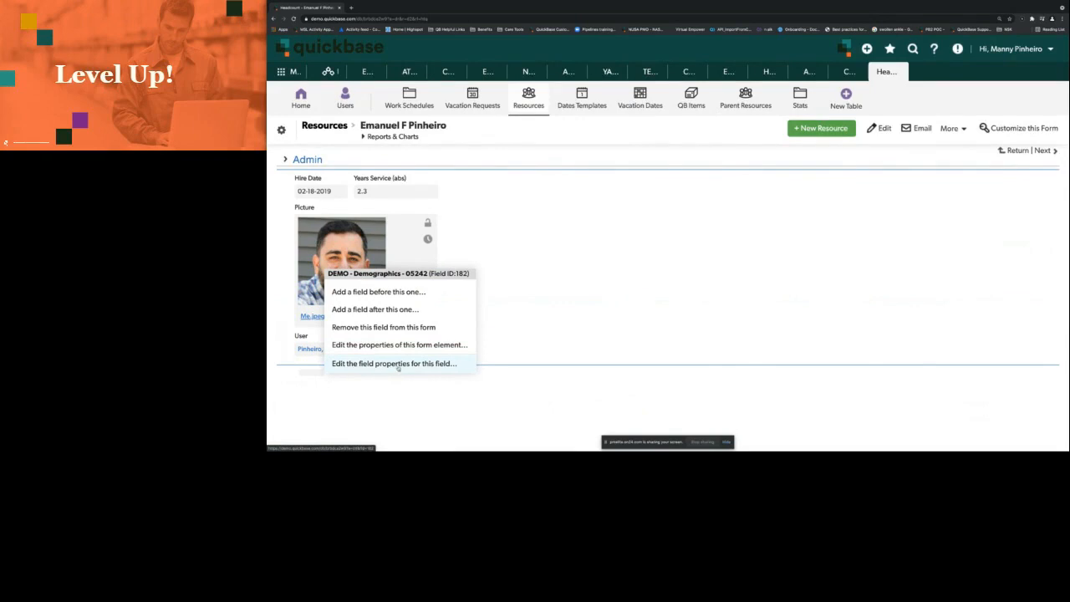
click(398, 364)
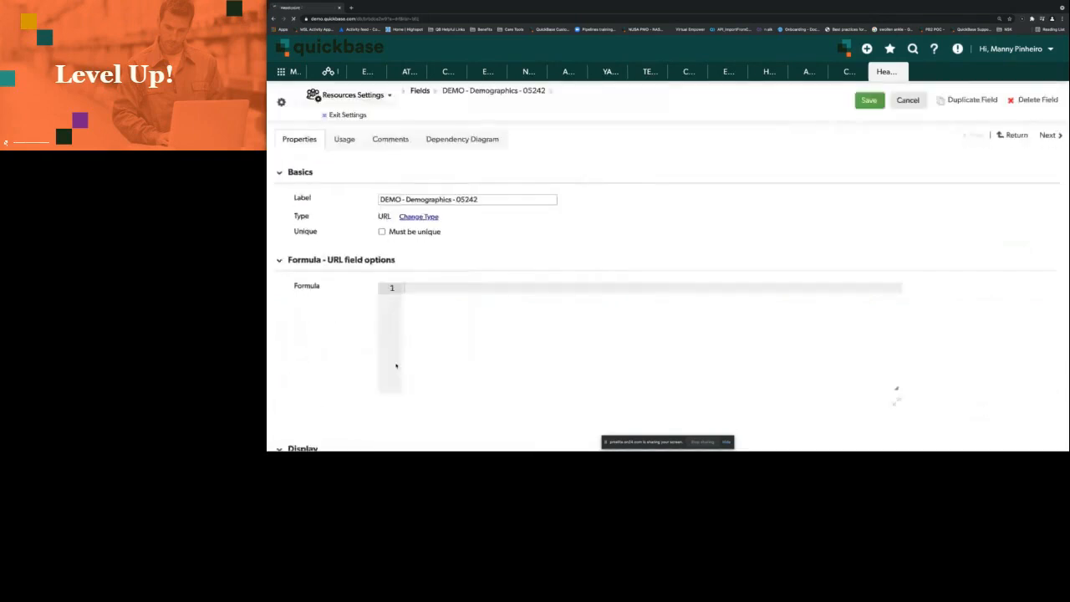
scroll(398, 365, down, 2)
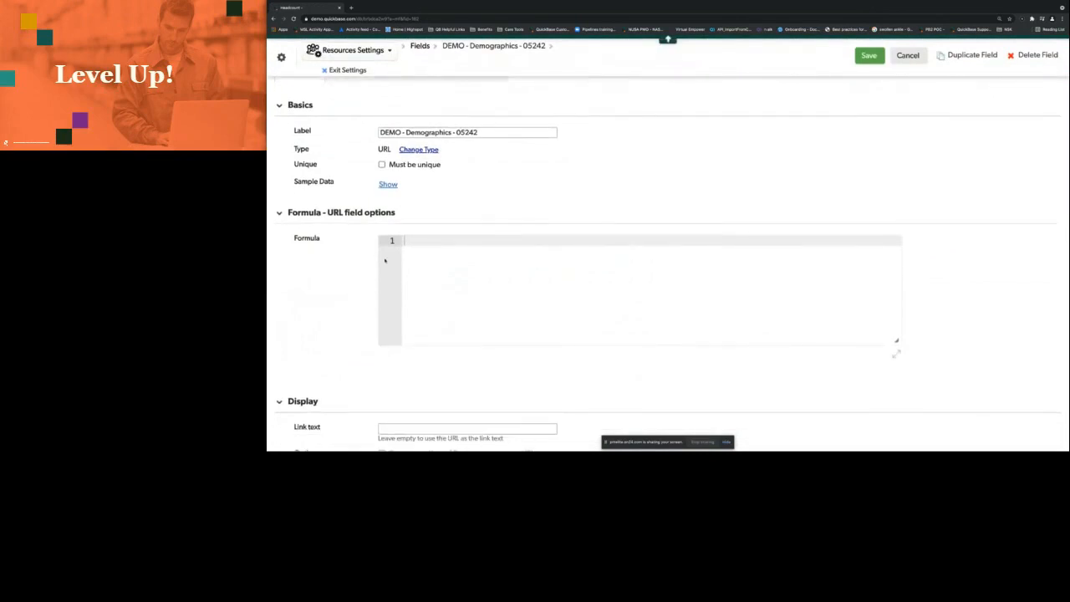
click(421, 241)
click(346, 256)
scroll(346, 256, down, 2)
click(404, 335)
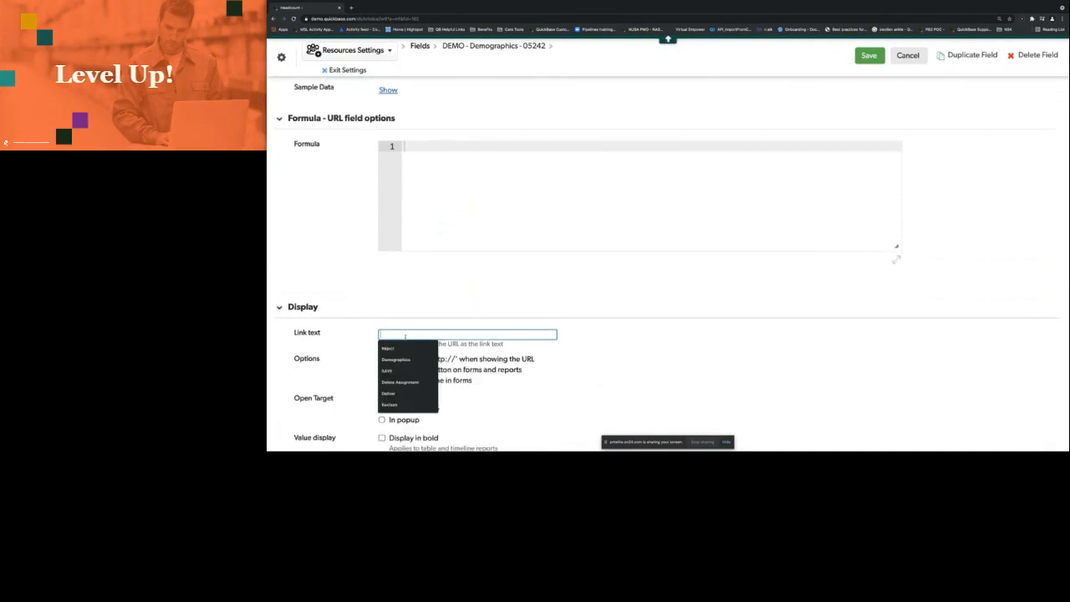
click(411, 360)
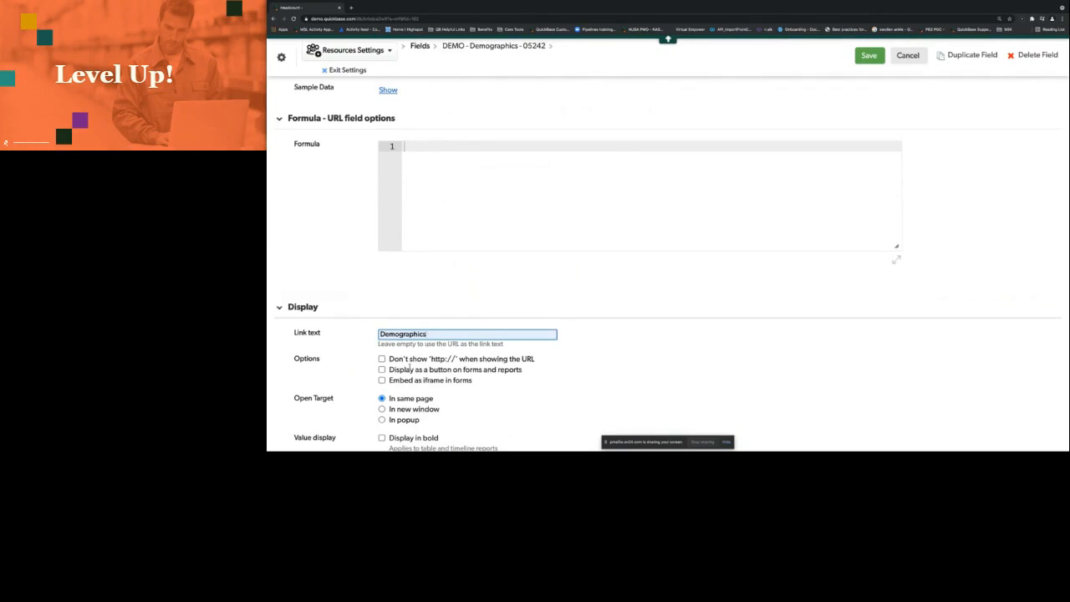
click(382, 369)
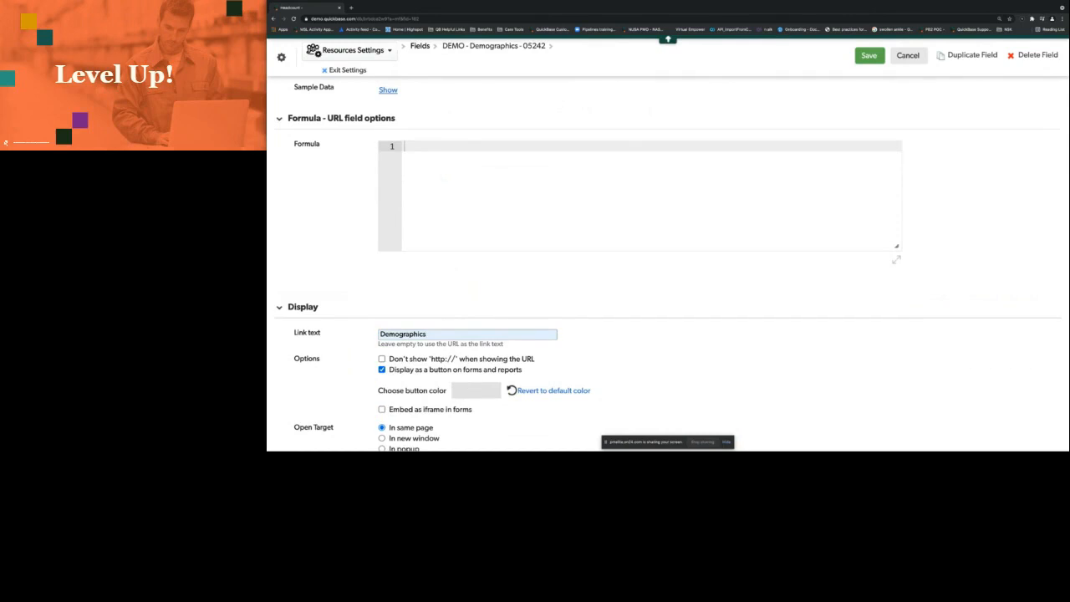
Set the Demographics button's color to the light teal d5e9e6
click(479, 392)
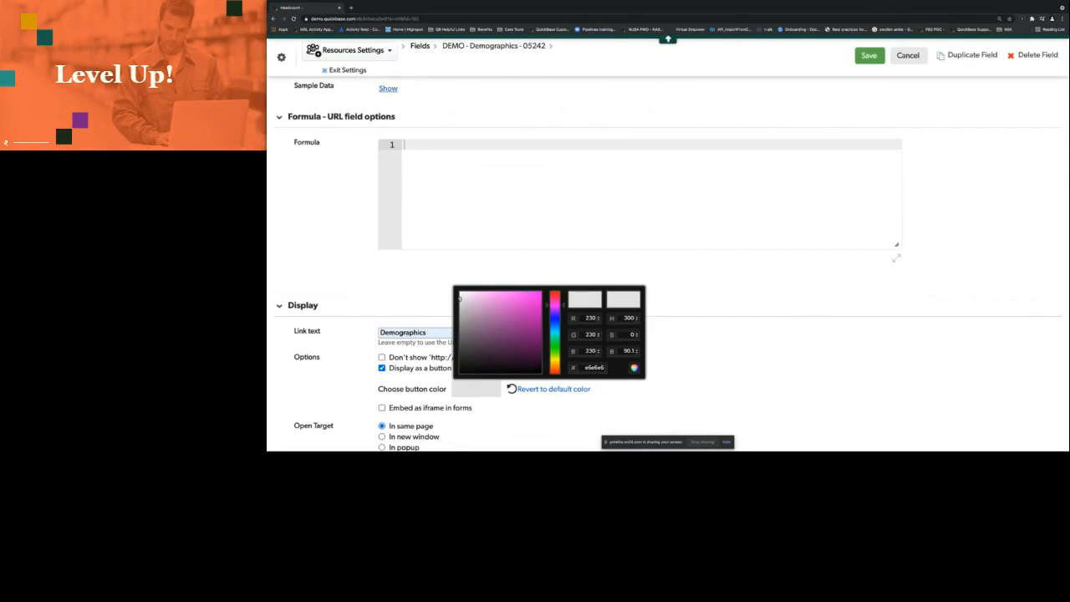
mouse_move(459, 298)
mouse_down()
mouse_move(506, 311)
mouse_move(518, 325)
mouse_move(497, 313)
mouse_move(514, 337)
mouse_move(480, 316)
mouse_up()
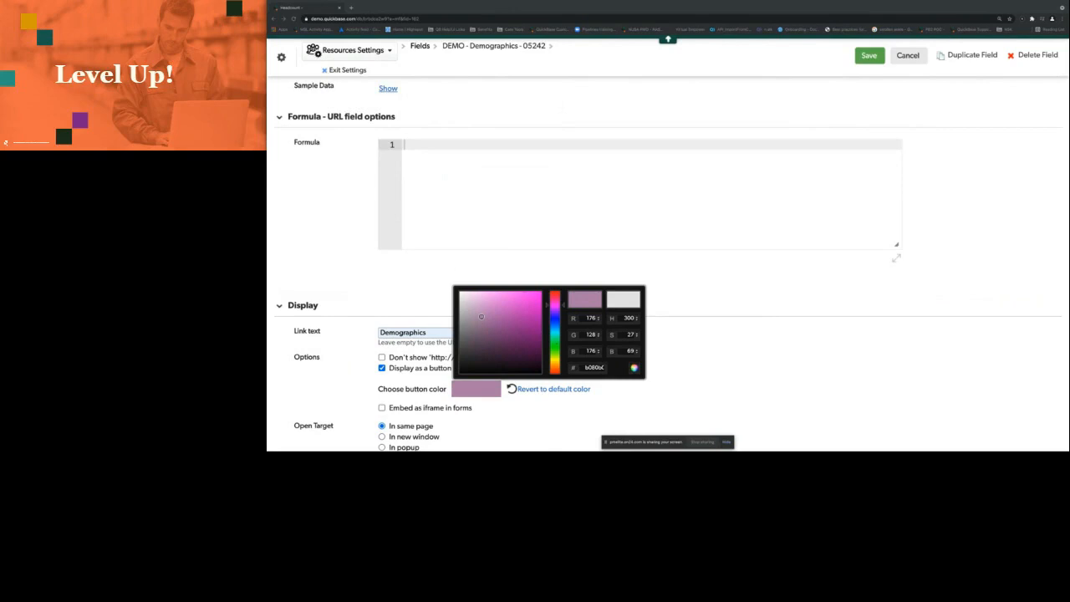
double_click(591, 368)
right_click(594, 368)
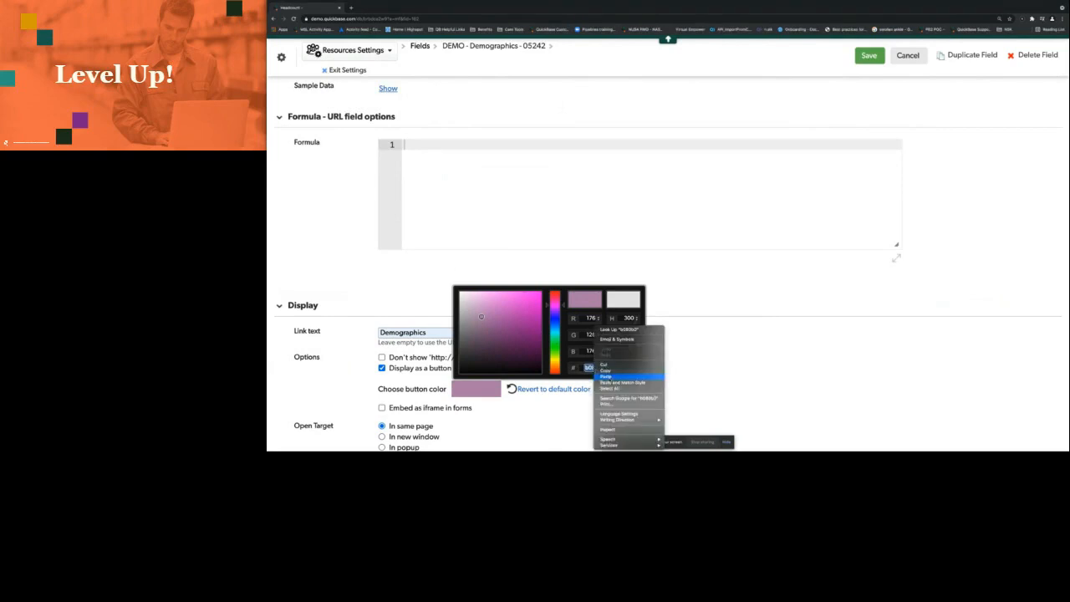
click(605, 377)
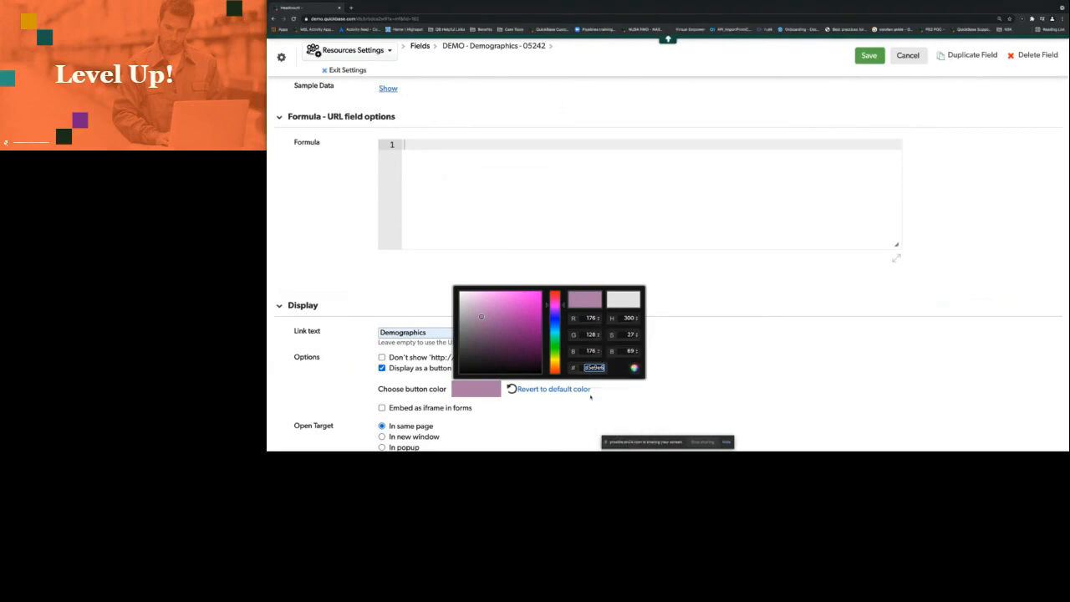
key(Return)
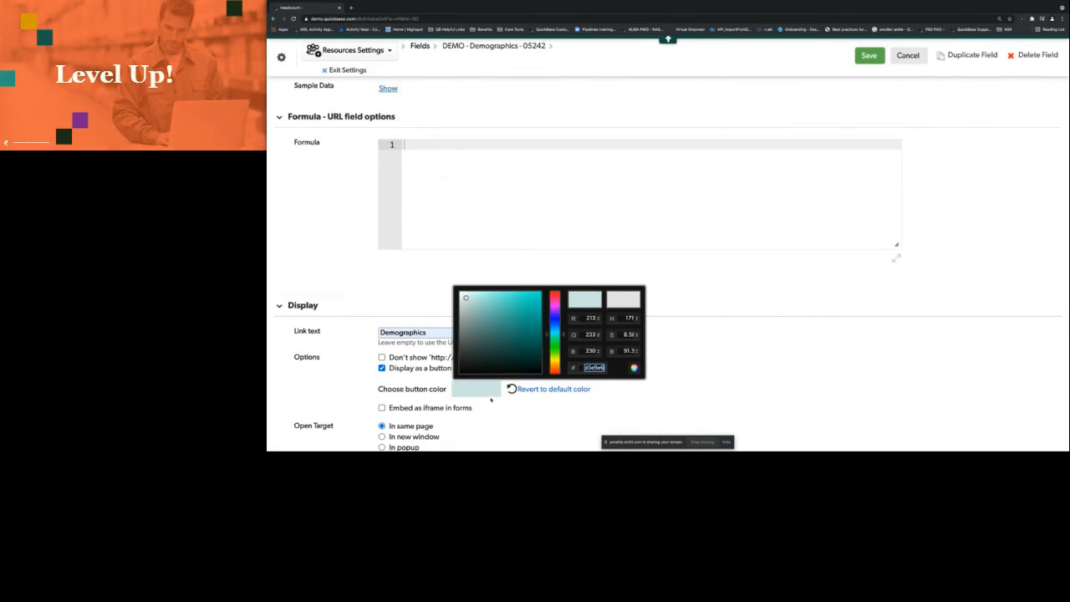
click(561, 416)
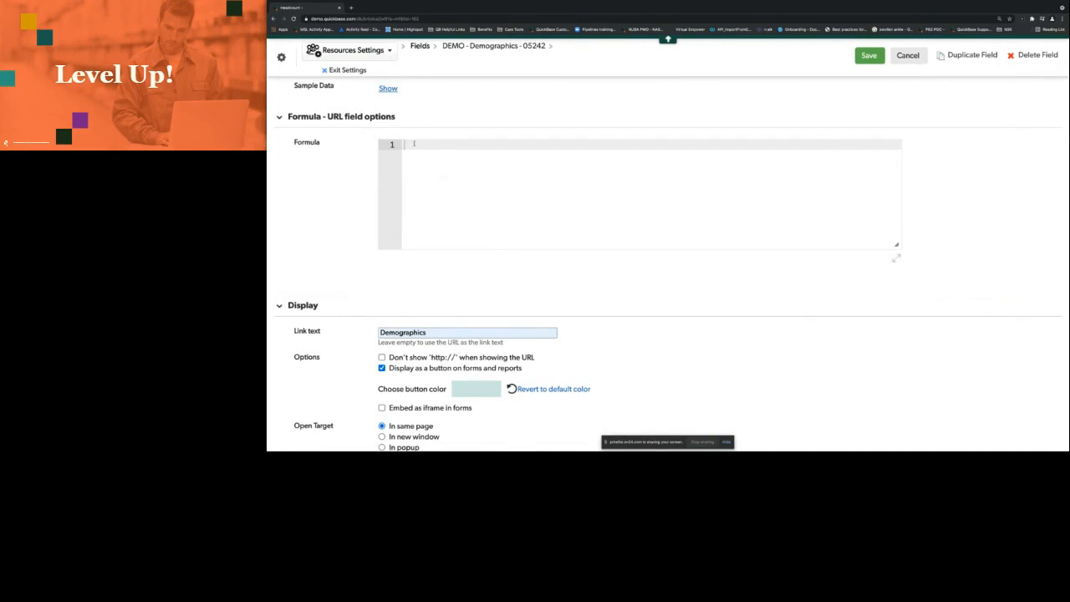
Enter the field formula URLRoot() & "db/" & Dbid() & "?a=dr&rid=" & [Record ID#] & "&dfid=25" and save the field
click(415, 143)
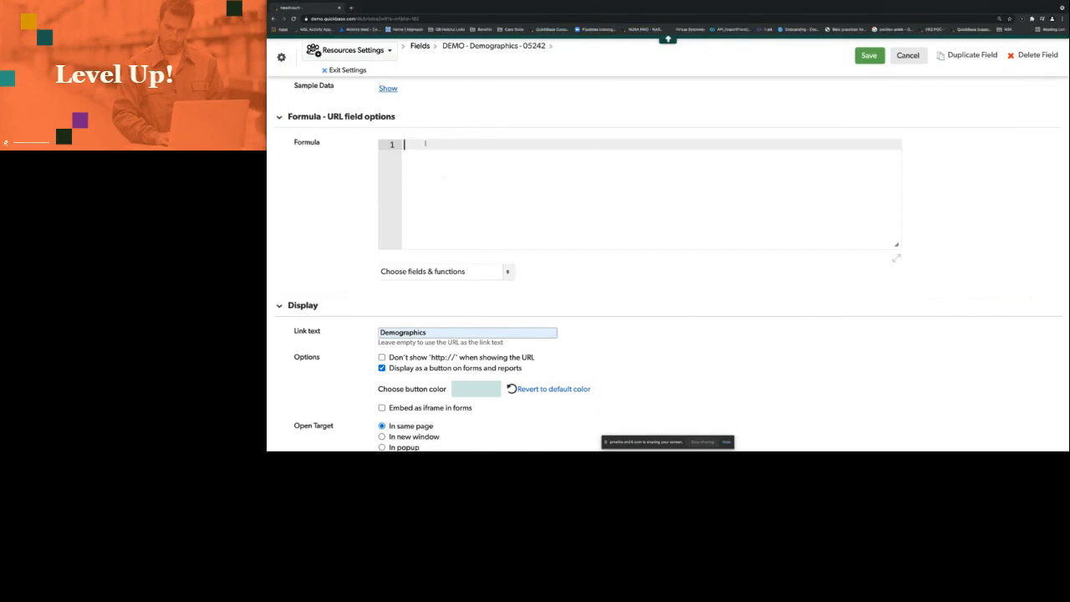
text(URLRoot() &)
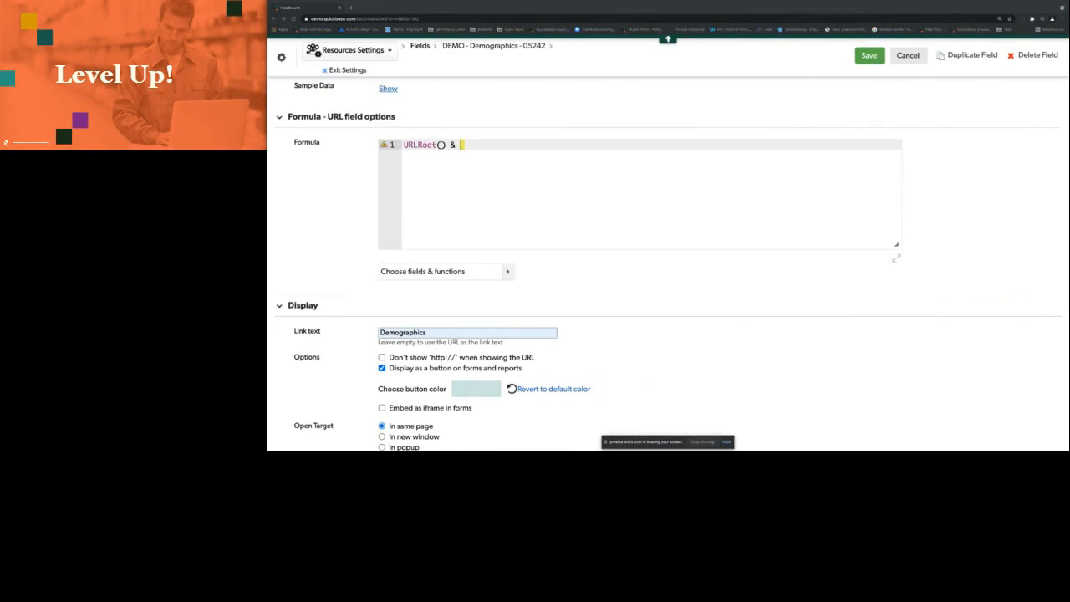
text("db/" & Dbid())
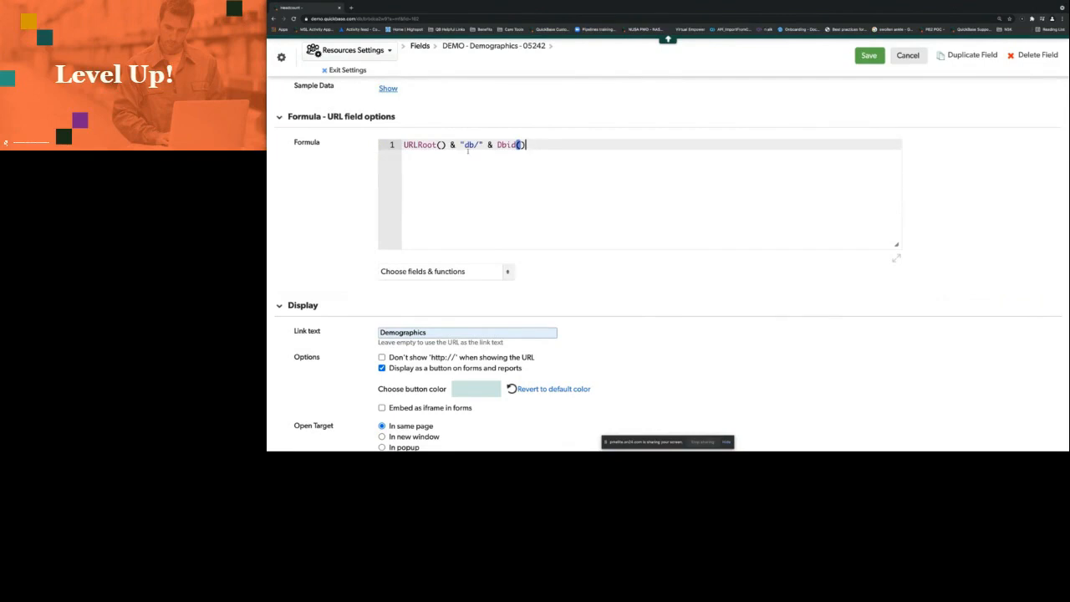
text(&)
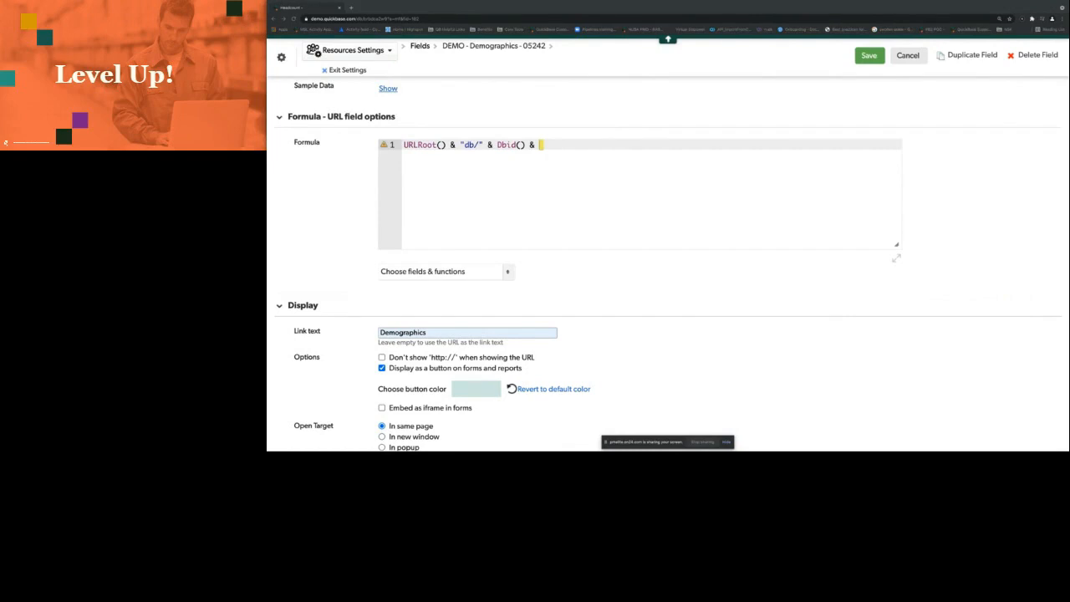
text("?a=dr&rid=" & [Record ID#])
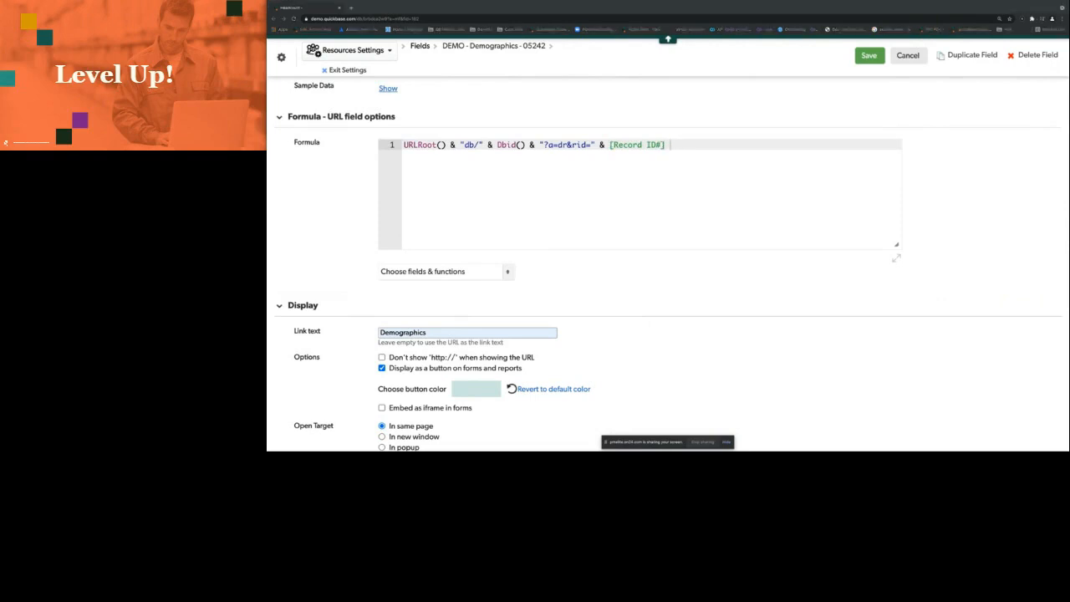
text(& "&dfid=25")
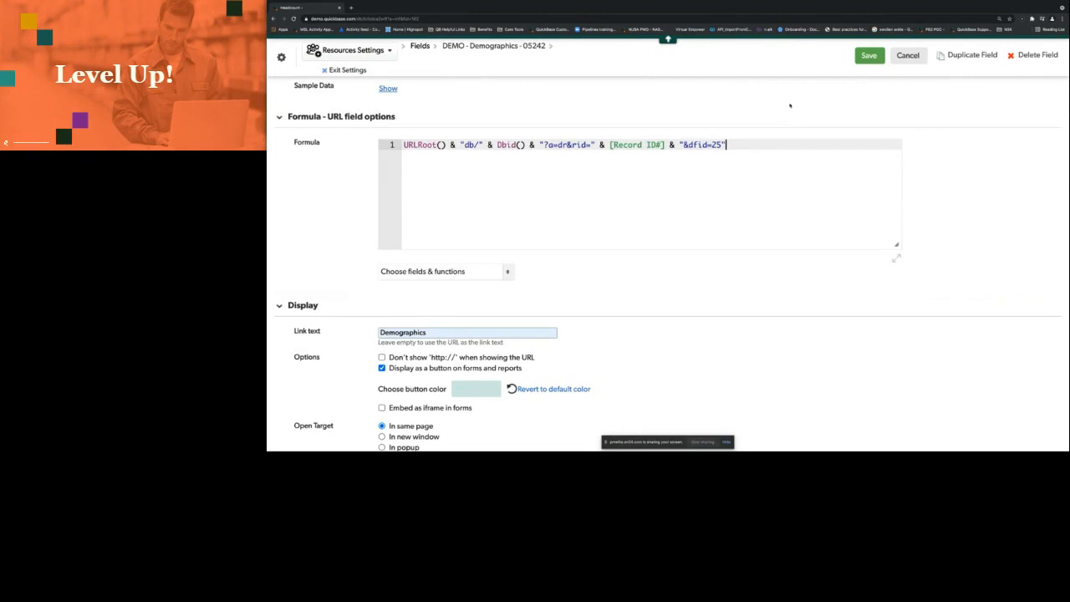
click(871, 57)
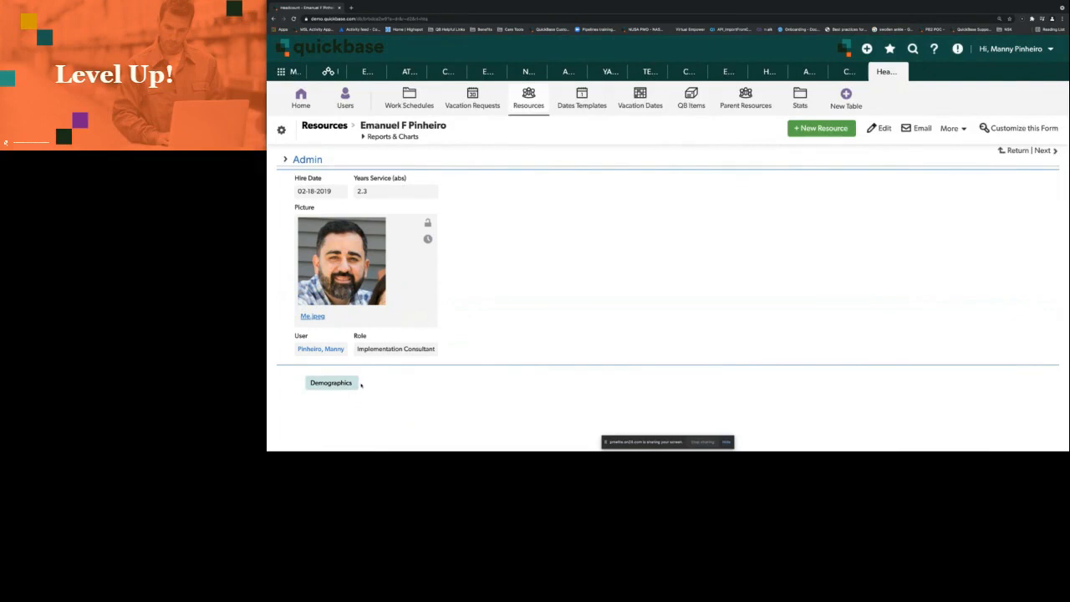
Edit the DEMO - MAIN VIEW form layout and add the Work Form Button field in row 11
right_click(361, 384)
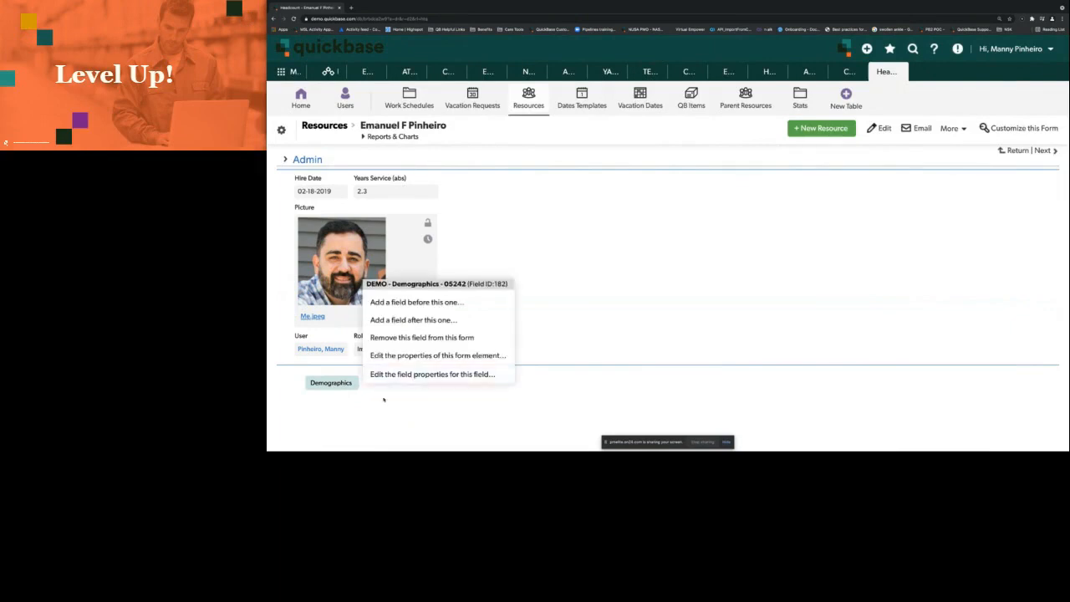
click(410, 358)
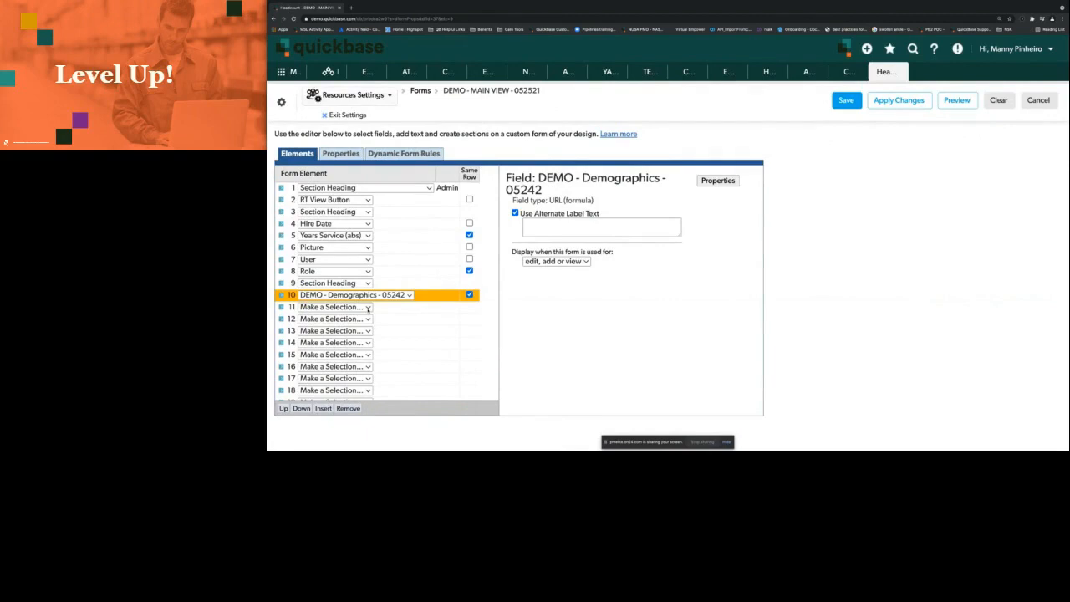
click(367, 308)
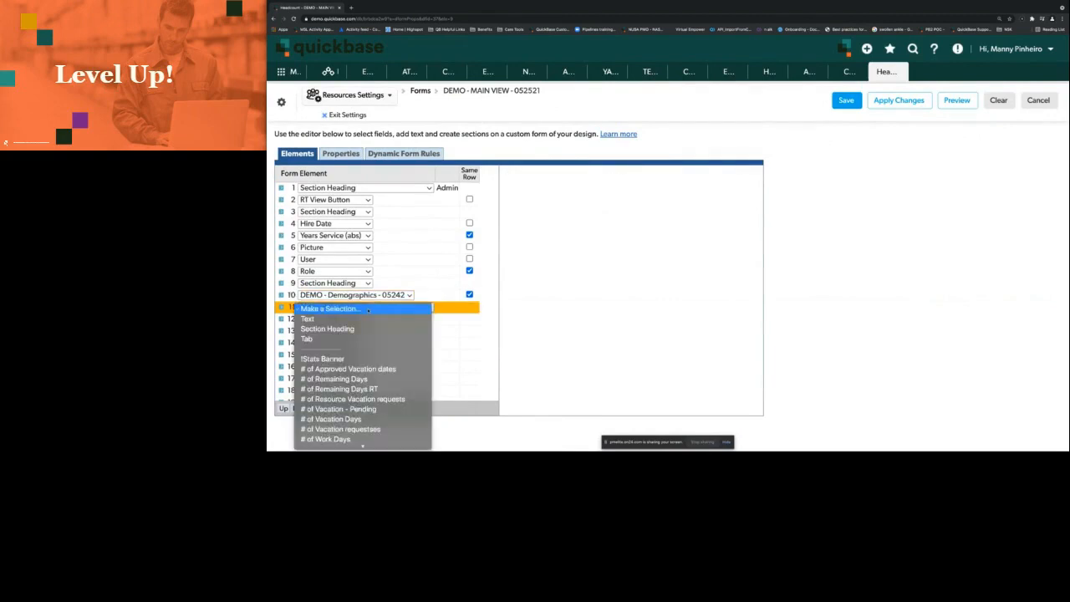
scroll(376, 389, down, 10)
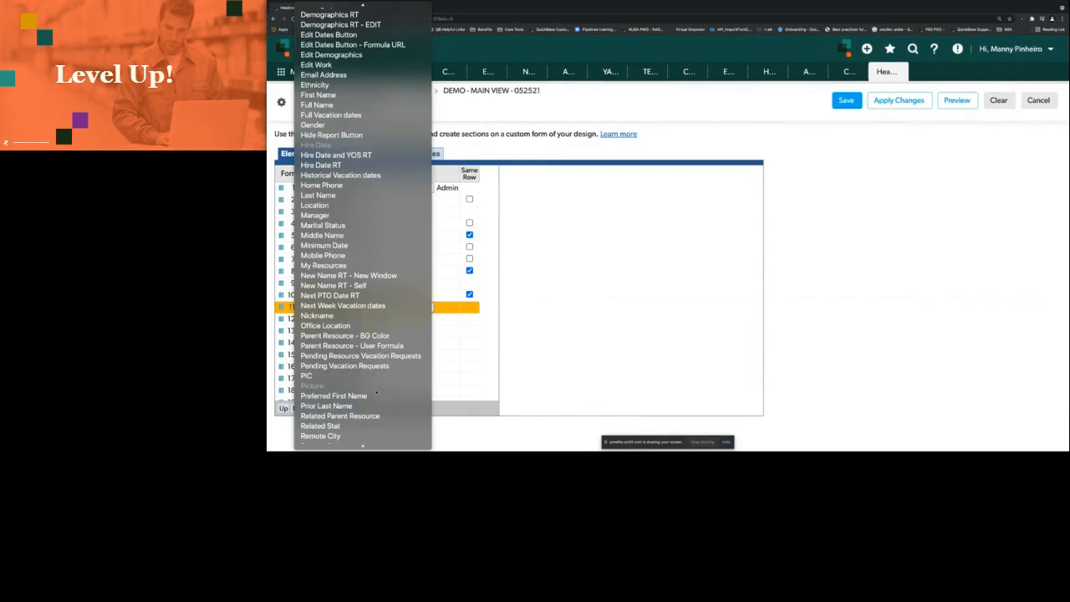
scroll(376, 391, down, 10)
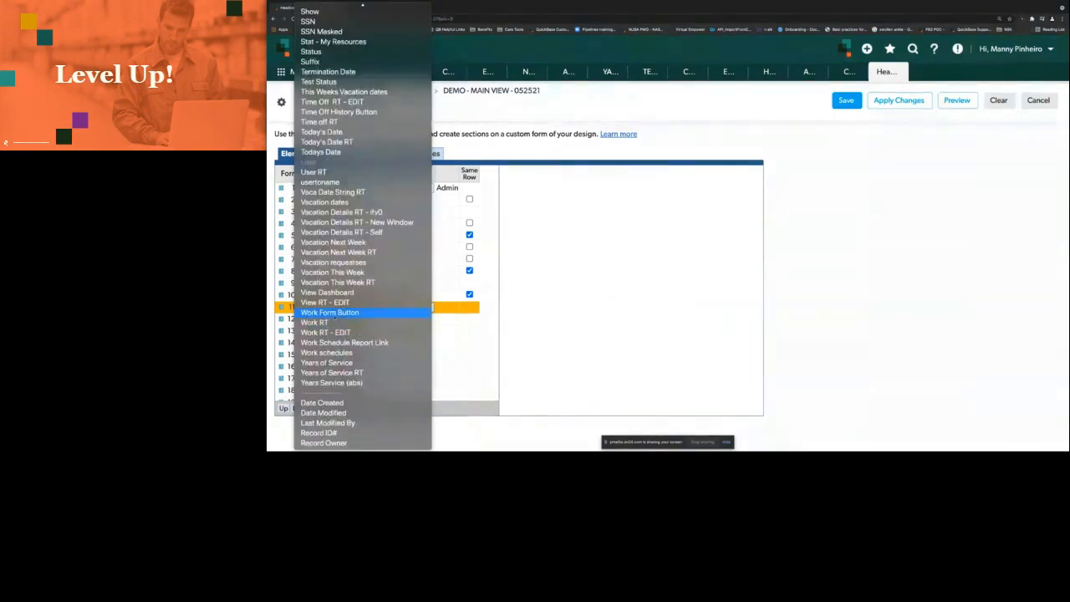
click(334, 313)
Add the Time Off History Button field to the form in row 12
click(338, 319)
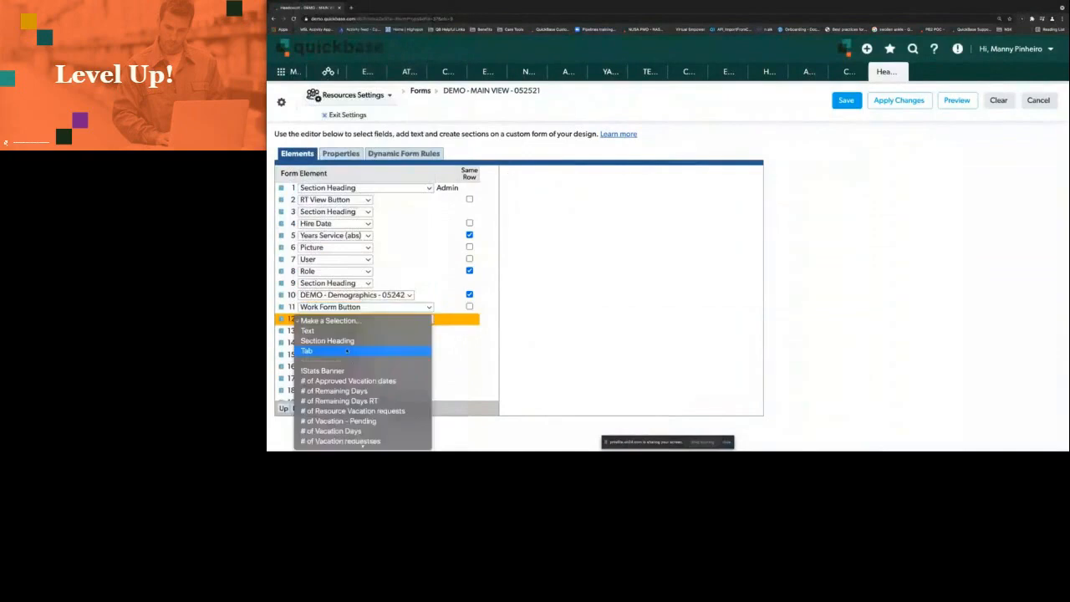
scroll(347, 348, down, 5)
scroll(345, 348, down, 10)
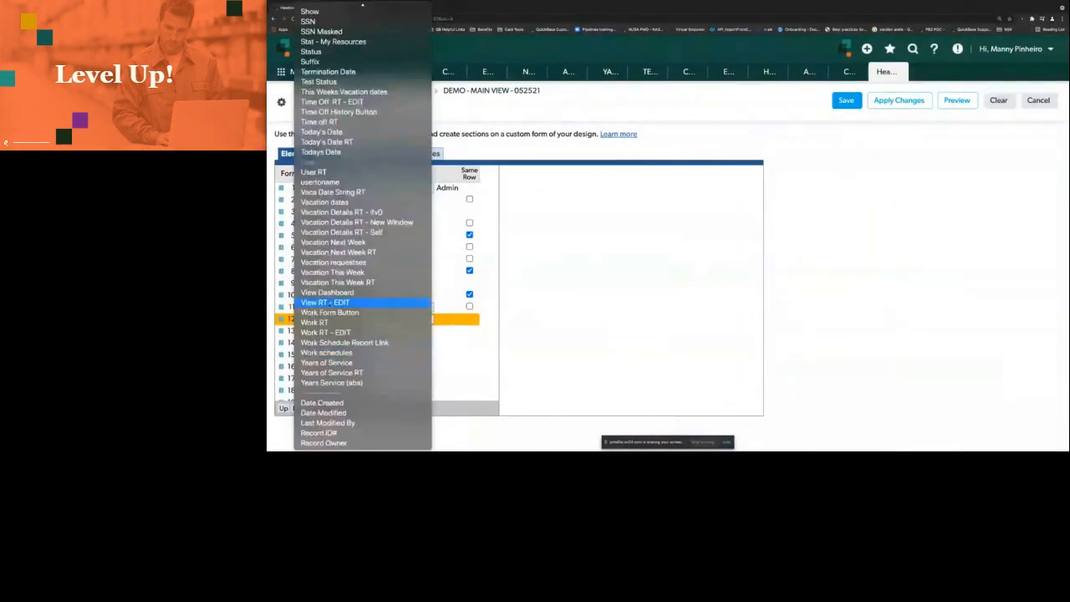
click(338, 111)
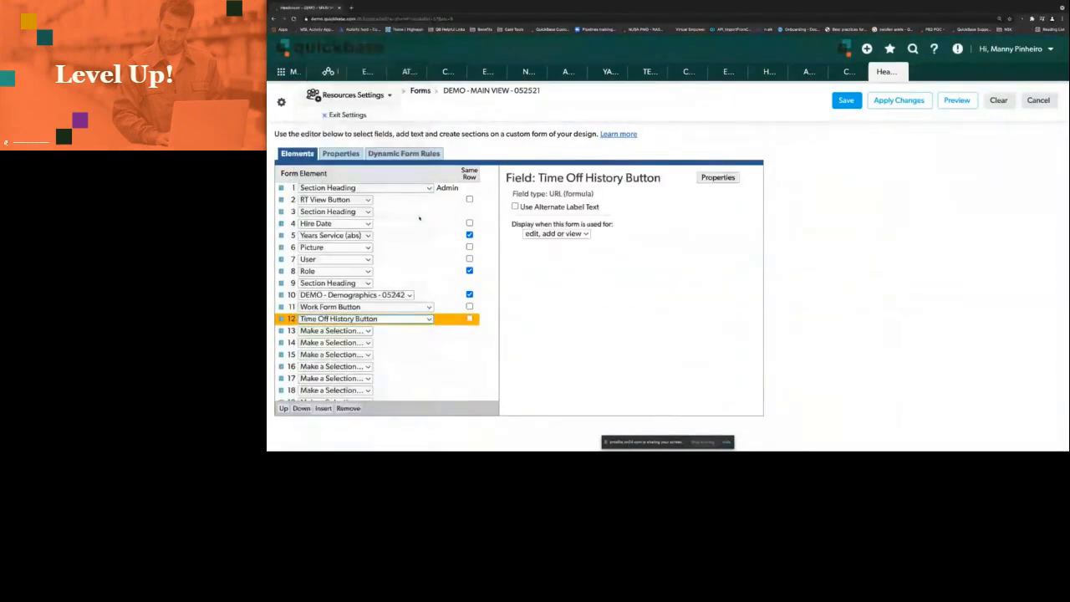
Place the Work Form Button and Time Off History Button on the same row as Demographics and save the form
click(469, 307)
click(468, 319)
click(846, 100)
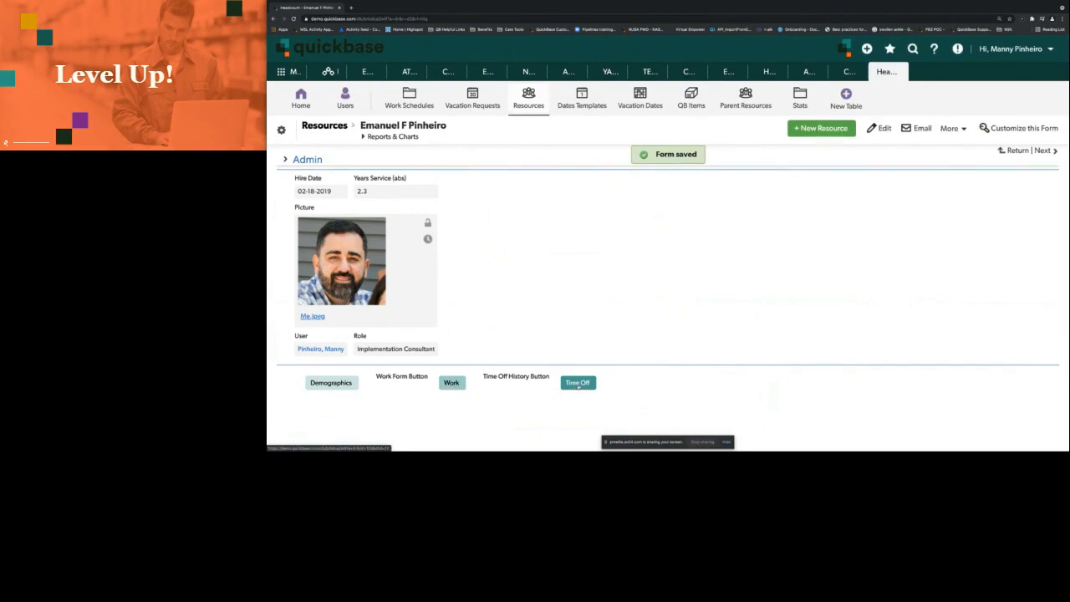
Enable blank alternate label text for the Work Form Button and Time Off History Button elements and save the form
right_click(405, 380)
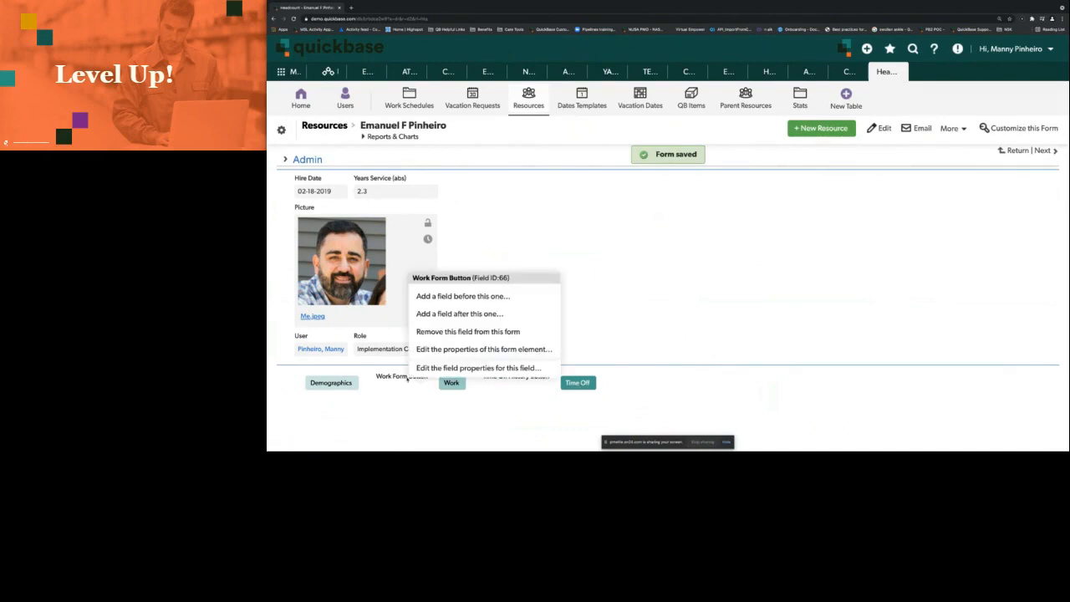
click(458, 356)
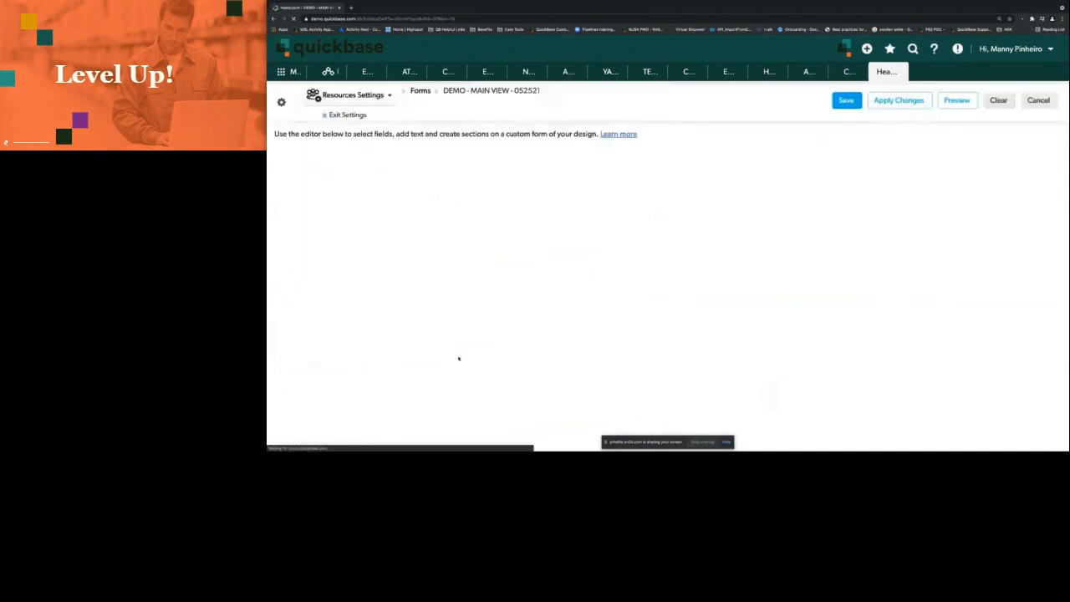
click(515, 206)
click(515, 206)
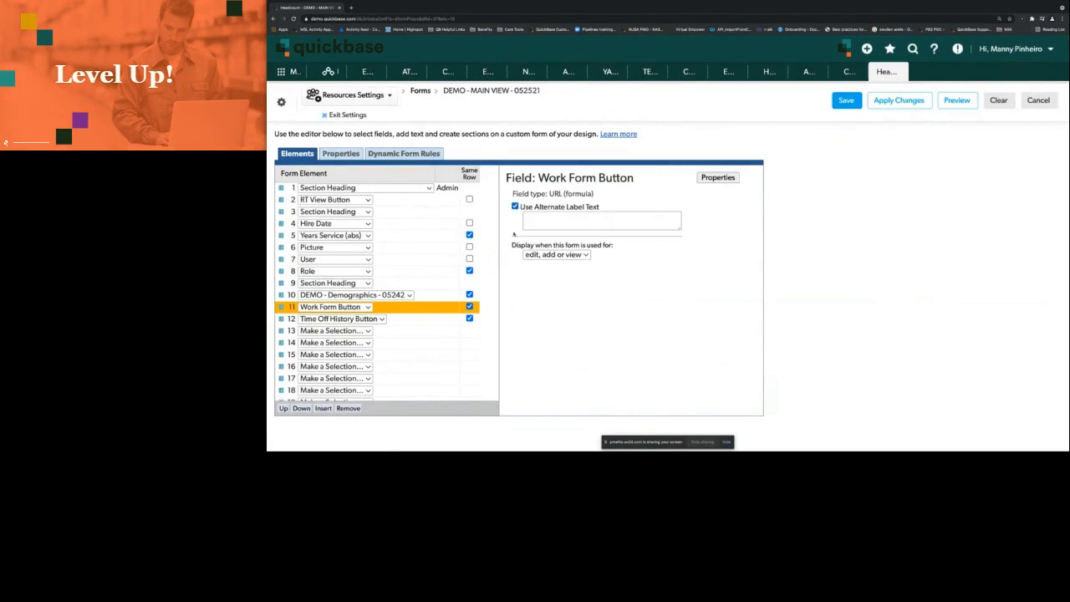
click(449, 321)
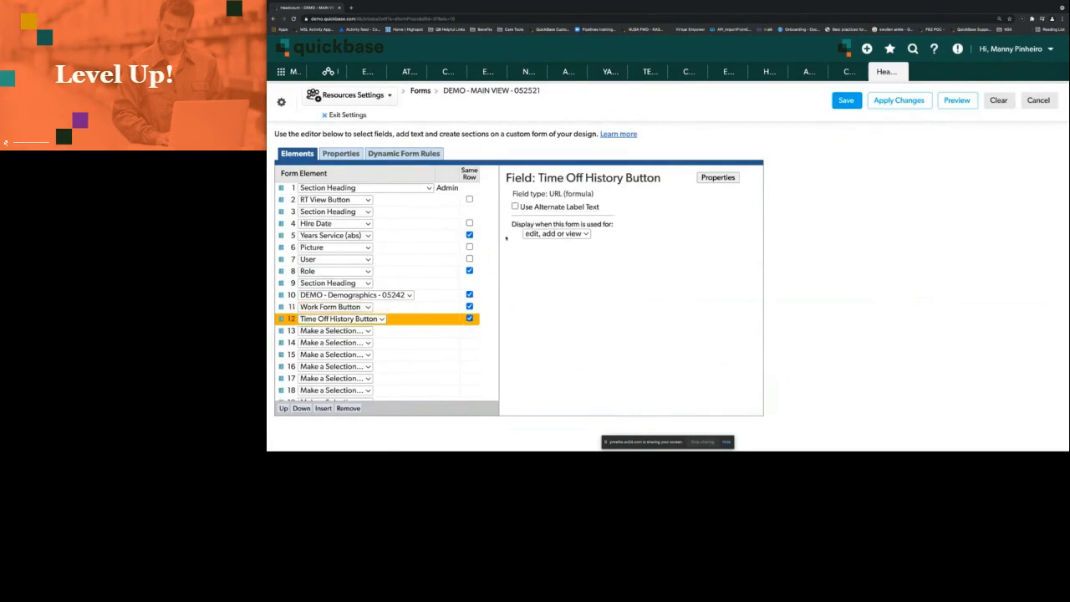
click(514, 207)
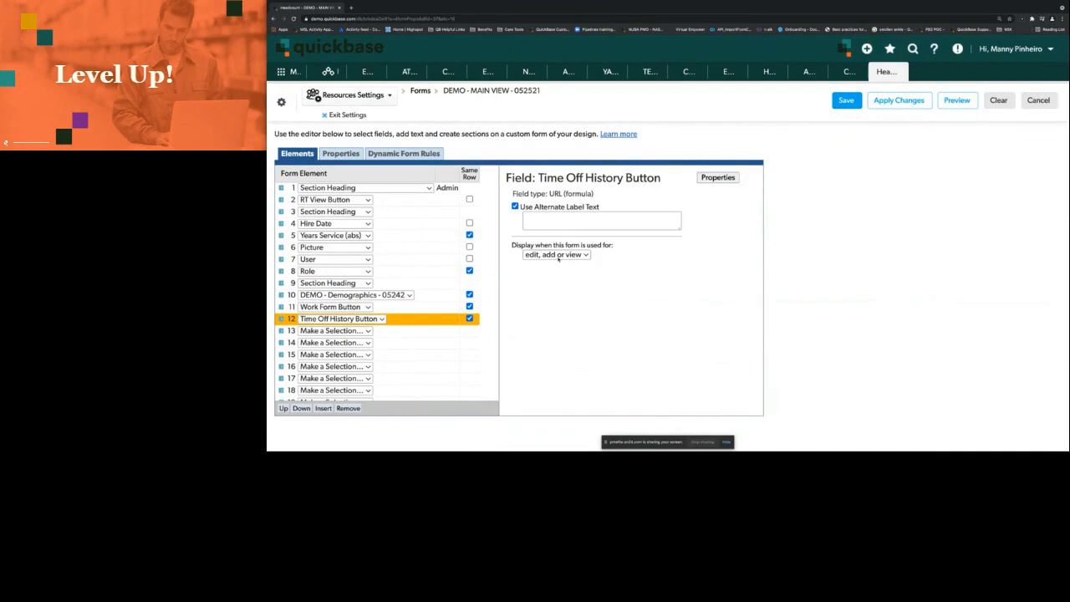
click(846, 100)
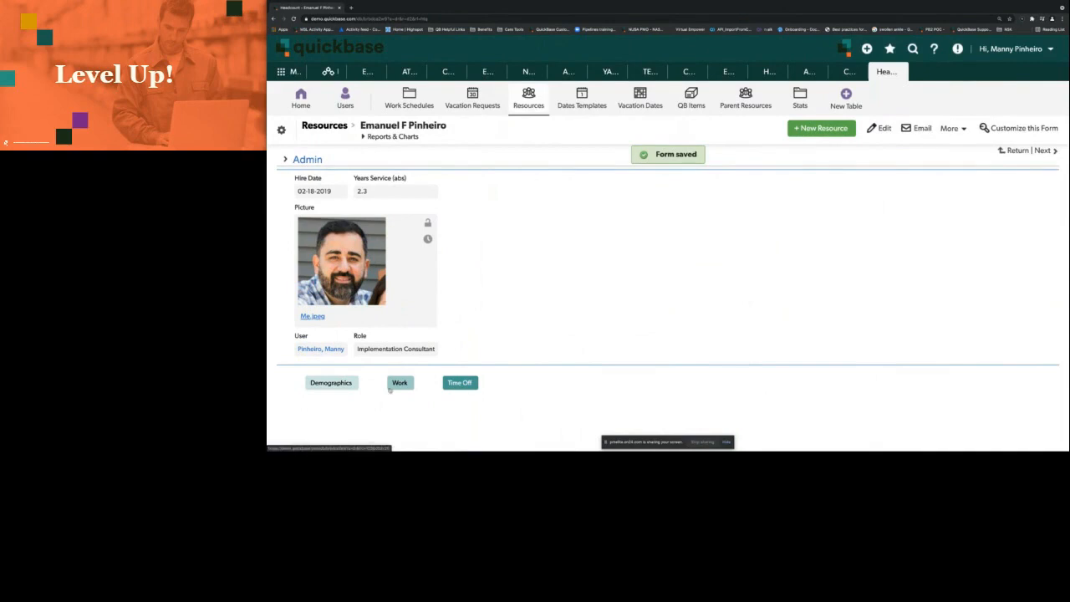
Test the Demographics button, review the Demographic Information and Address sections of its form, and return to the main view
click(346, 383)
scroll(563, 285, down, 1)
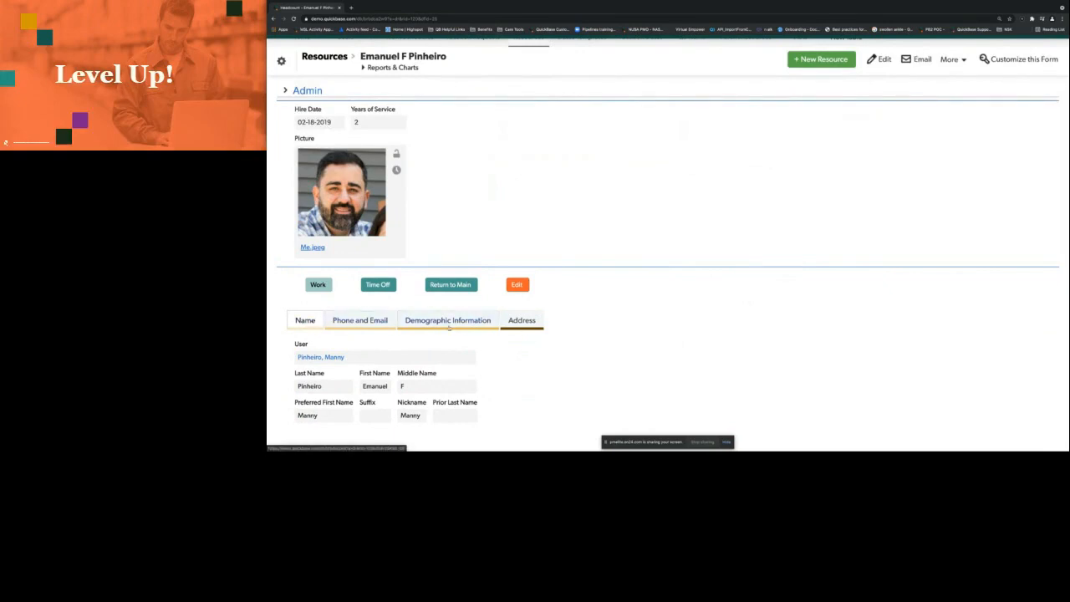
click(349, 324)
click(443, 352)
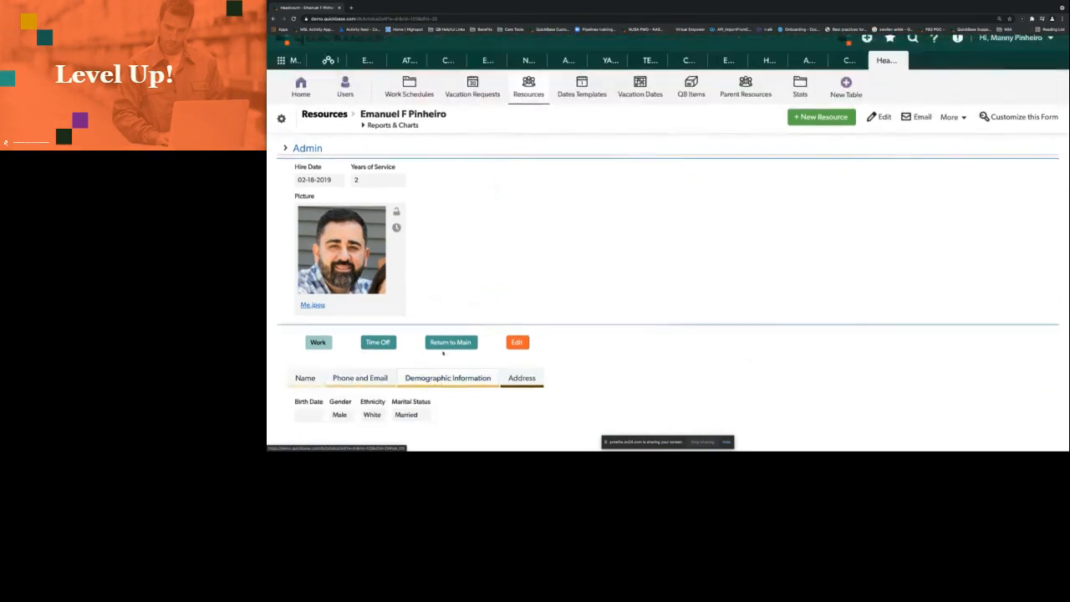
click(519, 377)
scroll(421, 352, down, 1)
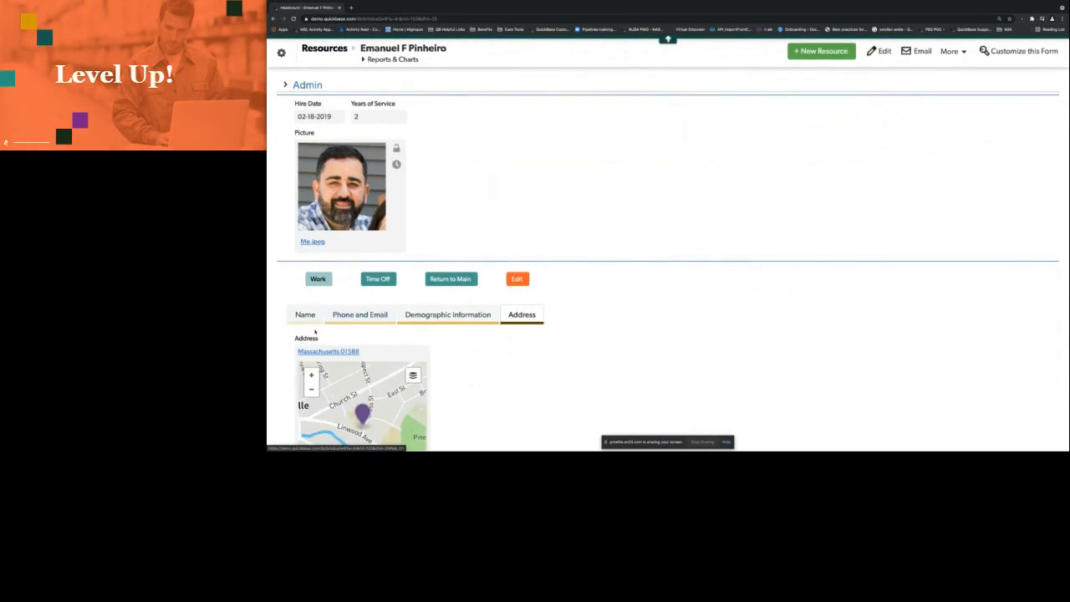
click(450, 279)
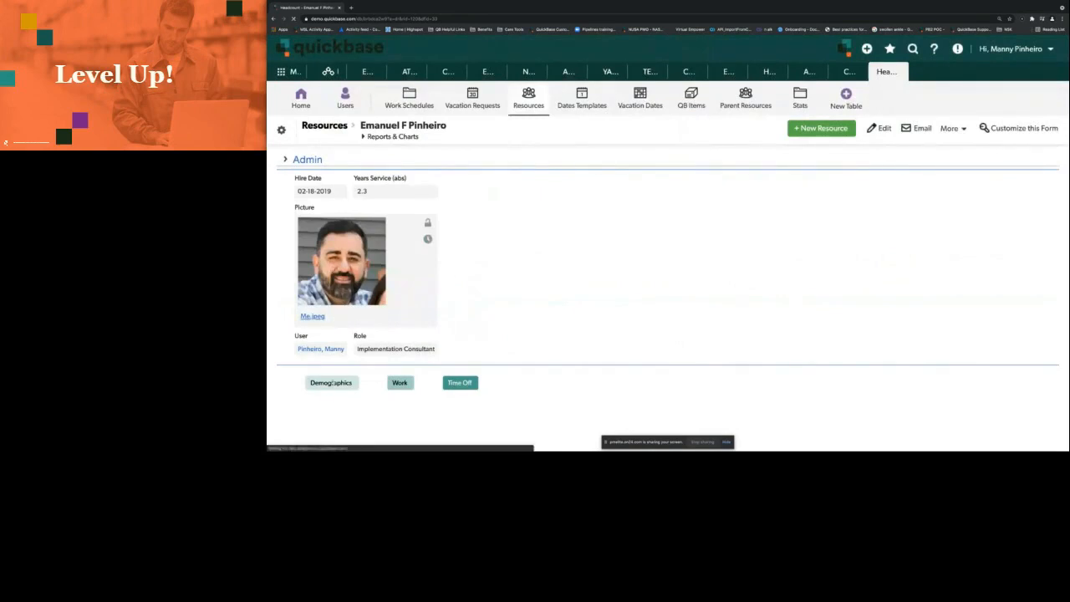
Go through the Demographics form to the Work form, view the Work Location details, and return to the main view
click(330, 381)
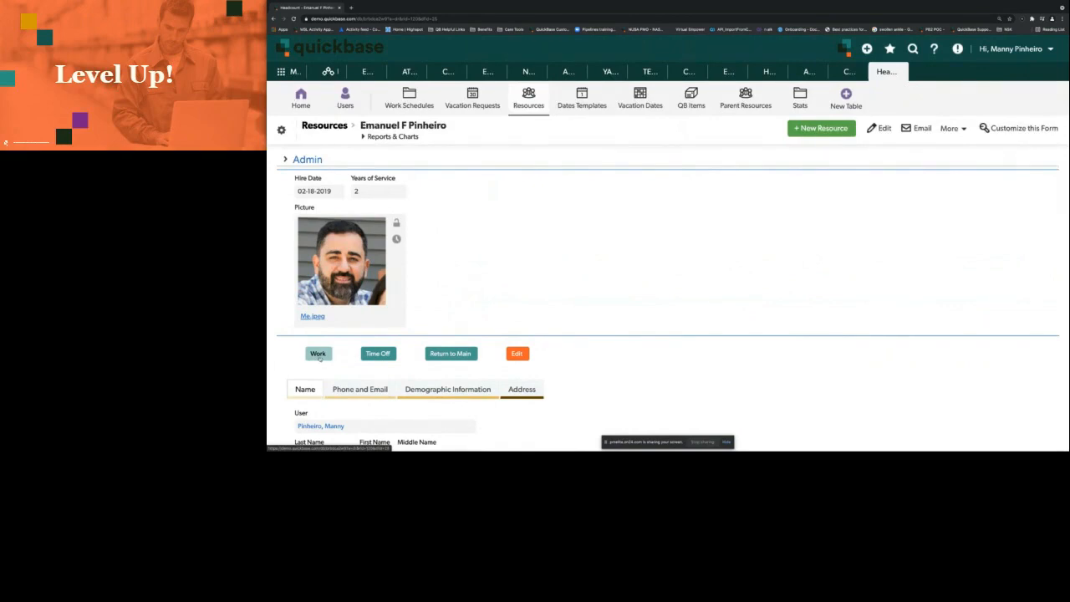
click(318, 354)
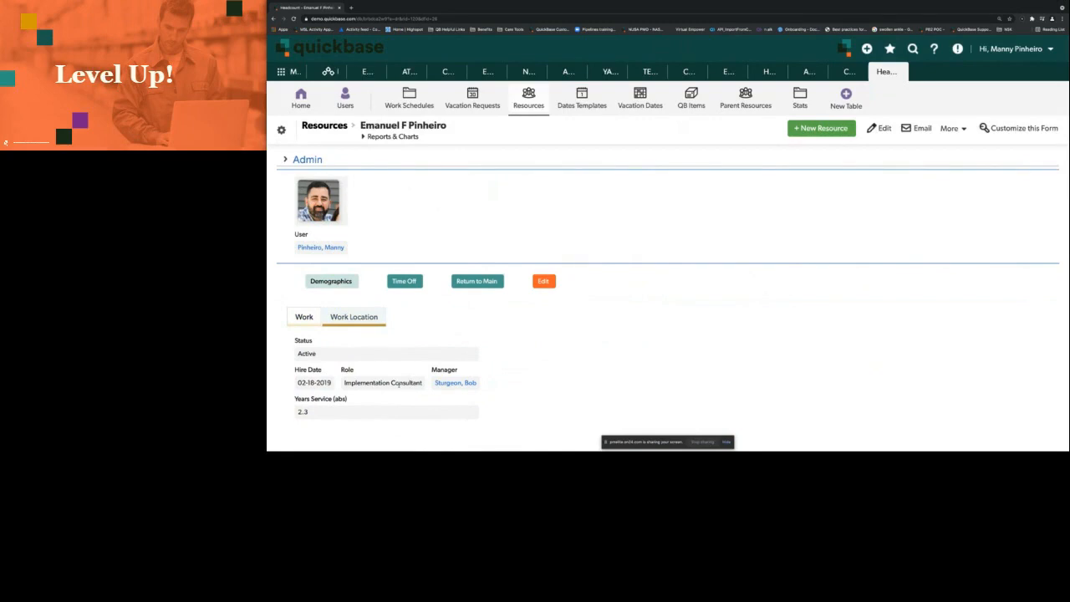
click(354, 317)
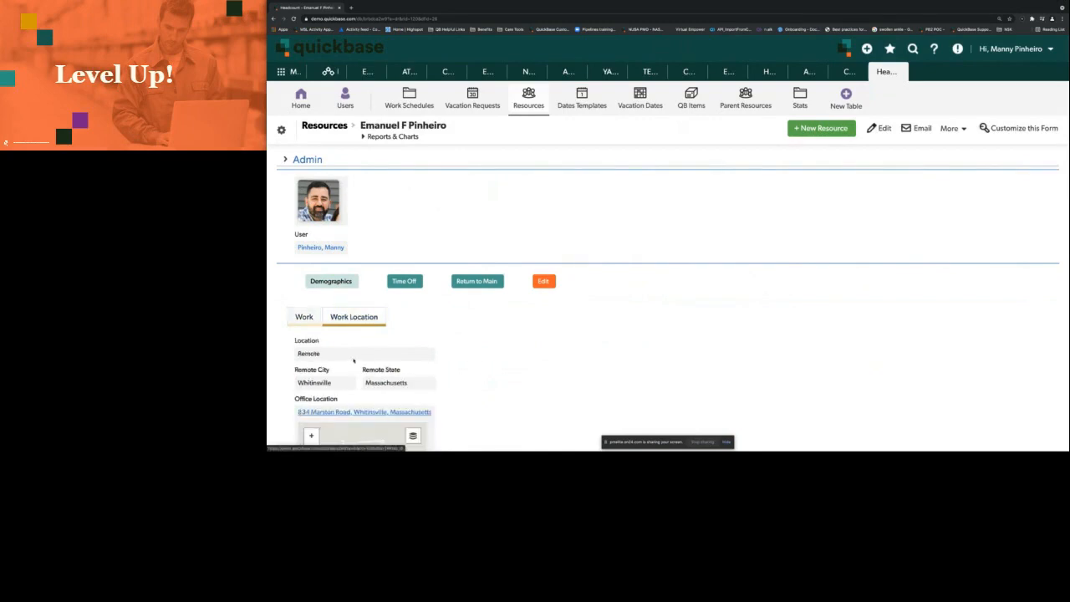
click(541, 276)
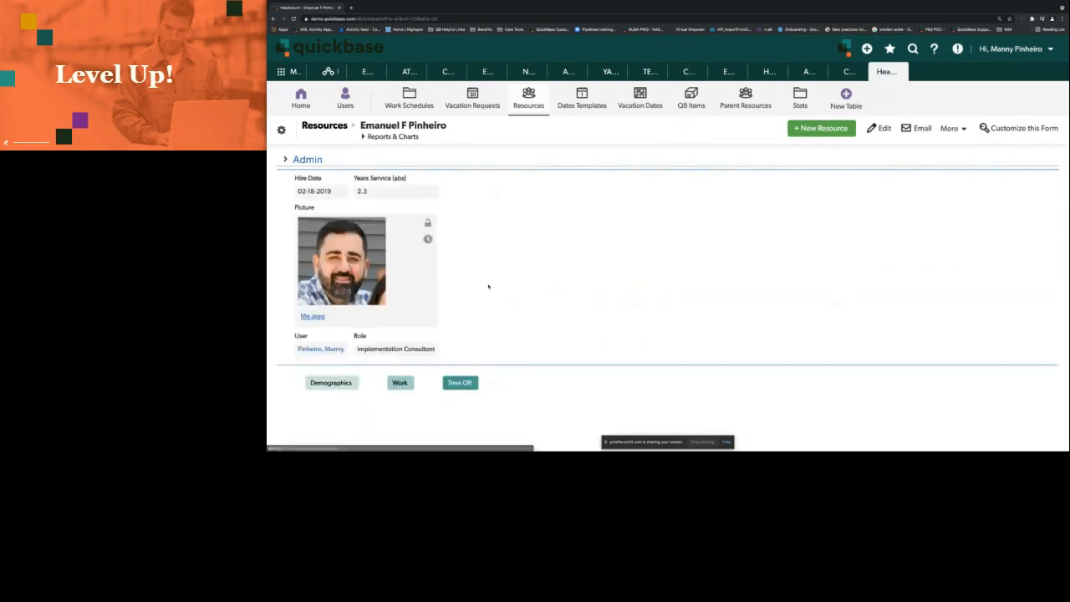
Test navigation between the Time Off and Demographics forms, then open a new vacation request with Request PTO
click(471, 384)
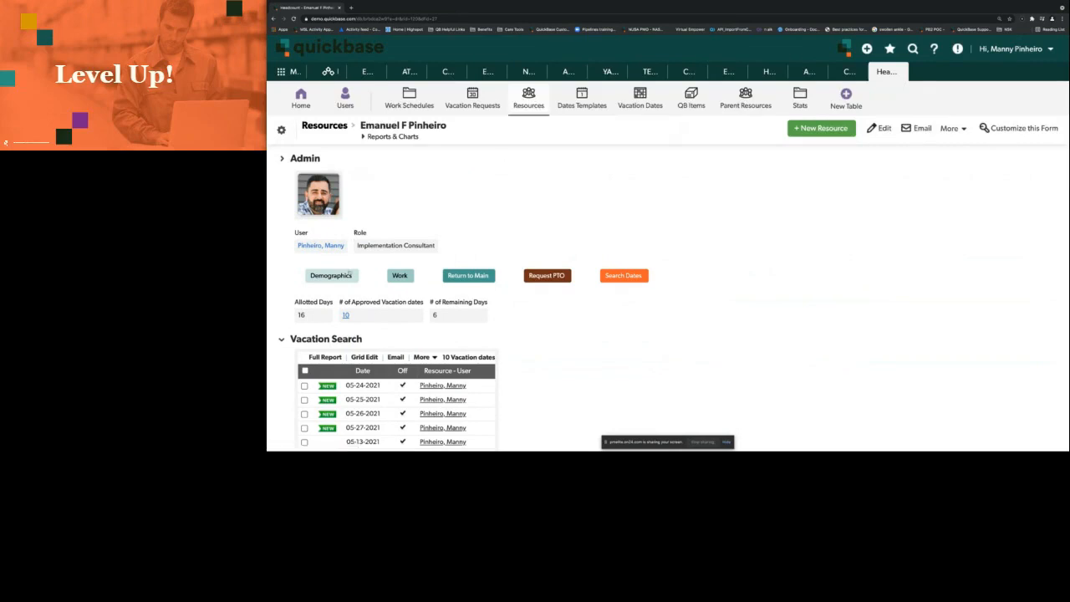
right_click(350, 274)
click(332, 277)
click(332, 278)
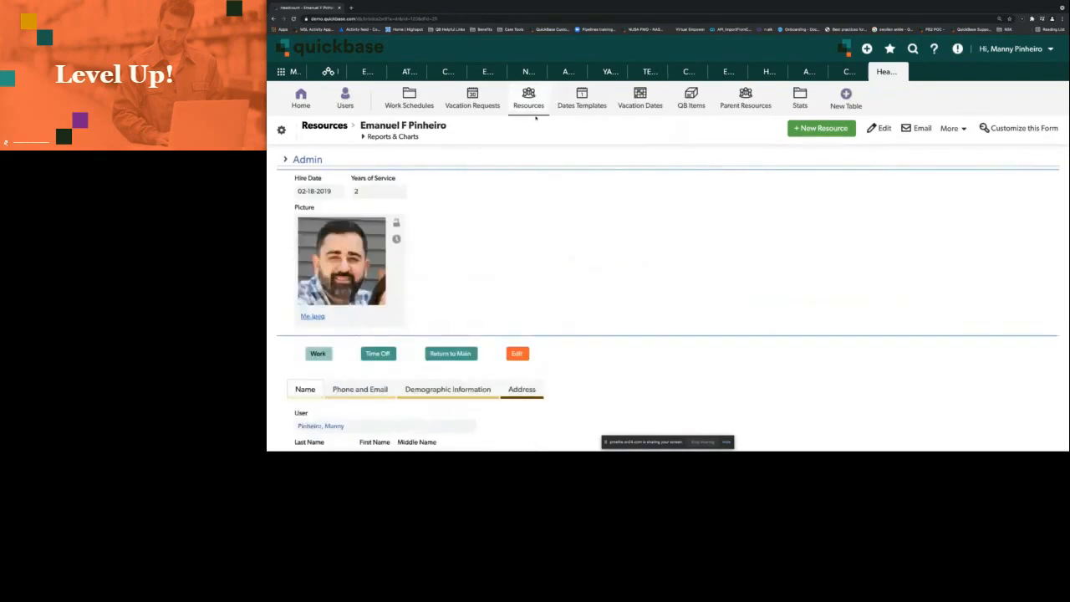
click(378, 353)
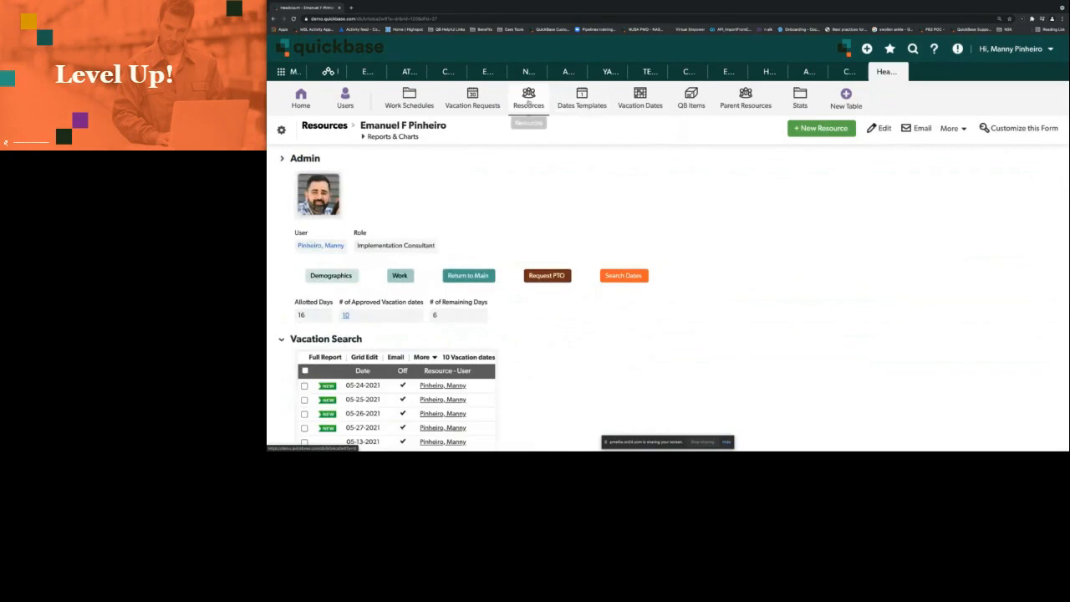
click(545, 276)
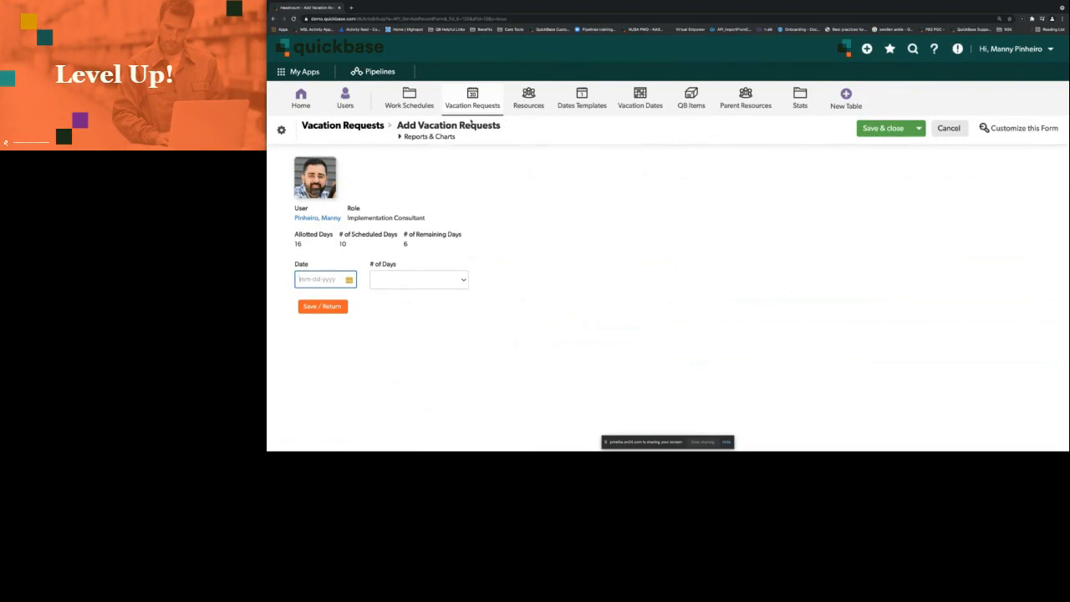
Reopen the employee's record from the Resources table and view its Demographics form
click(522, 96)
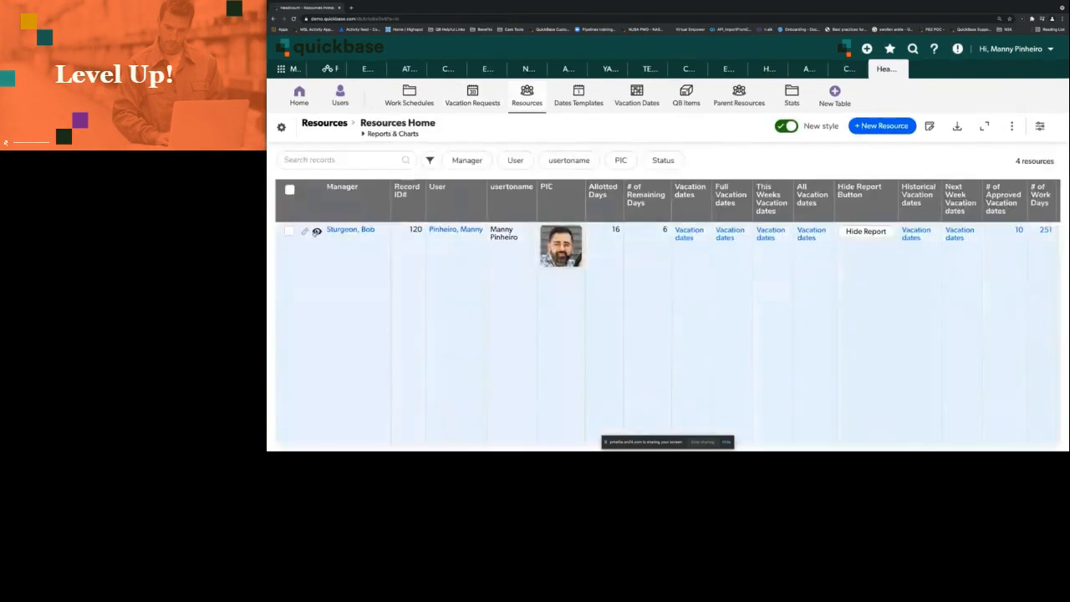
click(317, 231)
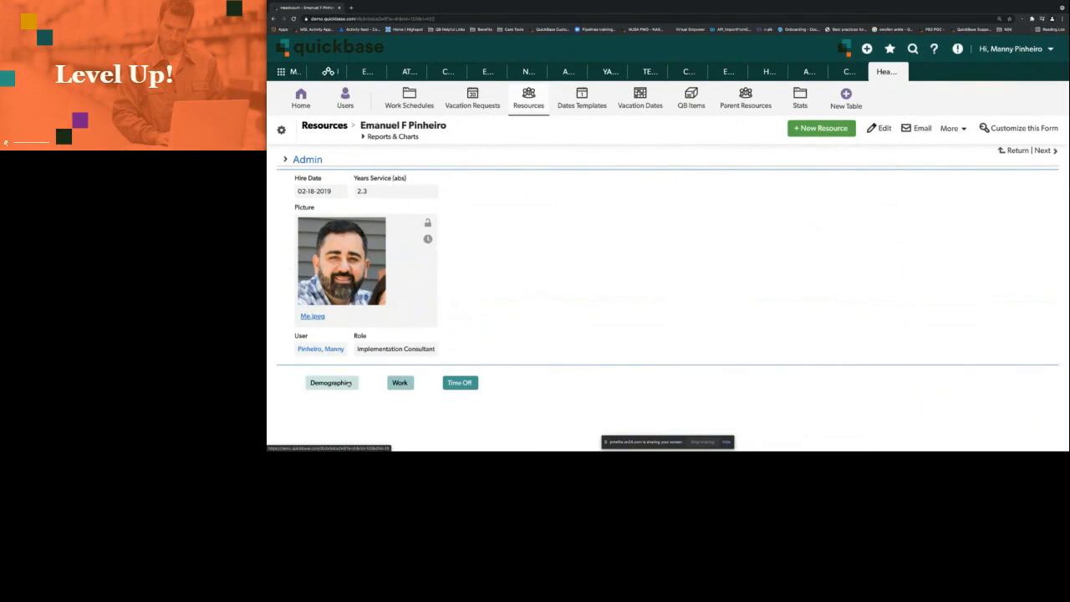
click(348, 383)
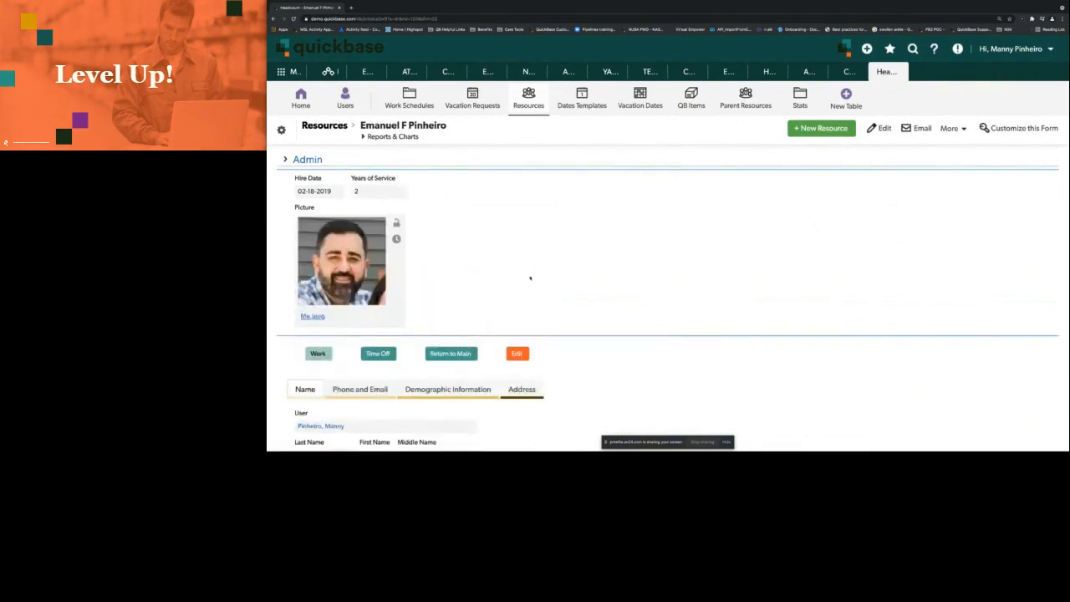
scroll(535, 380, down, 1)
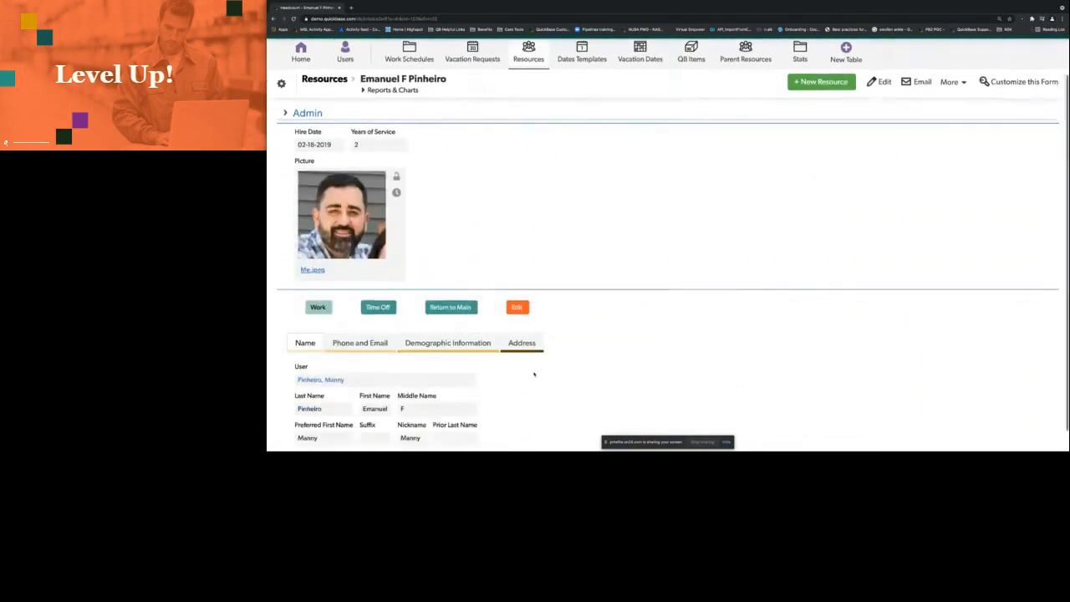
Examine the a=er parameter in the Edit Demographics field's URL formula, then leave the table settings without saving
right_click(531, 310)
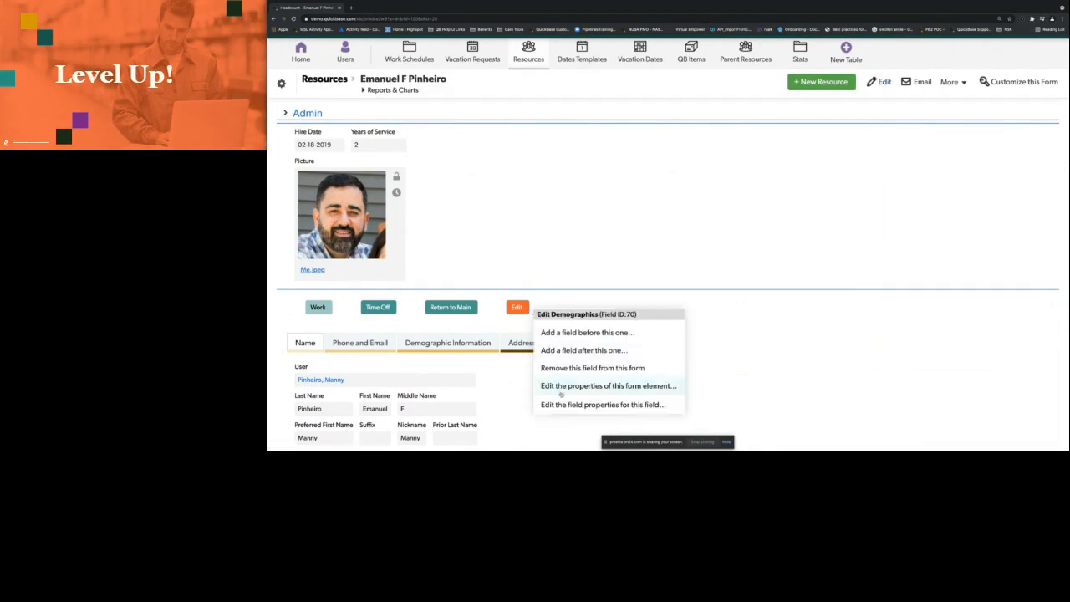
click(564, 404)
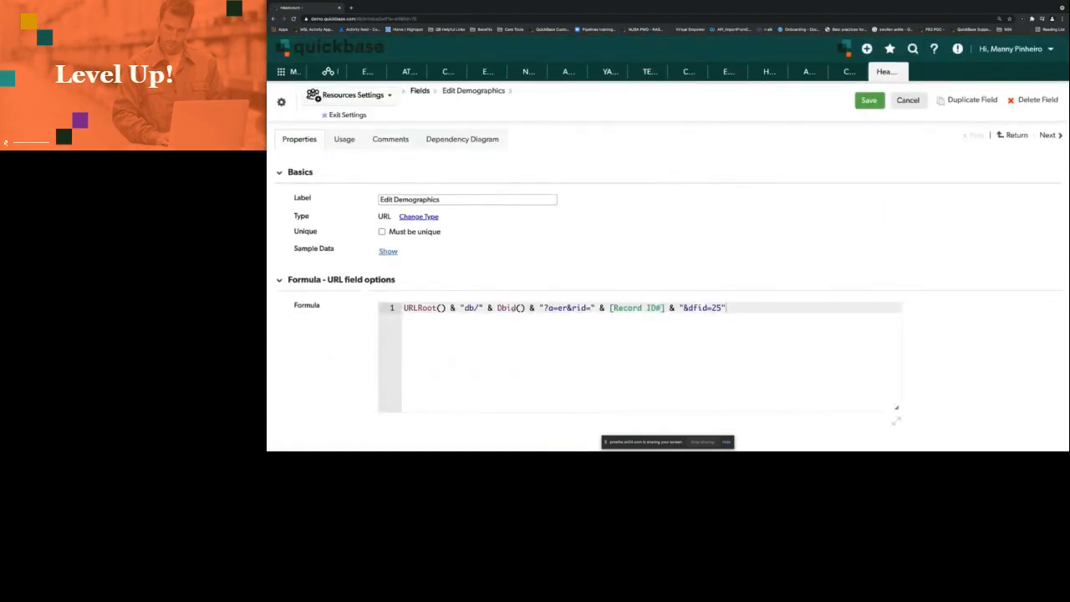
drag(558, 307, 567, 308)
click(898, 104)
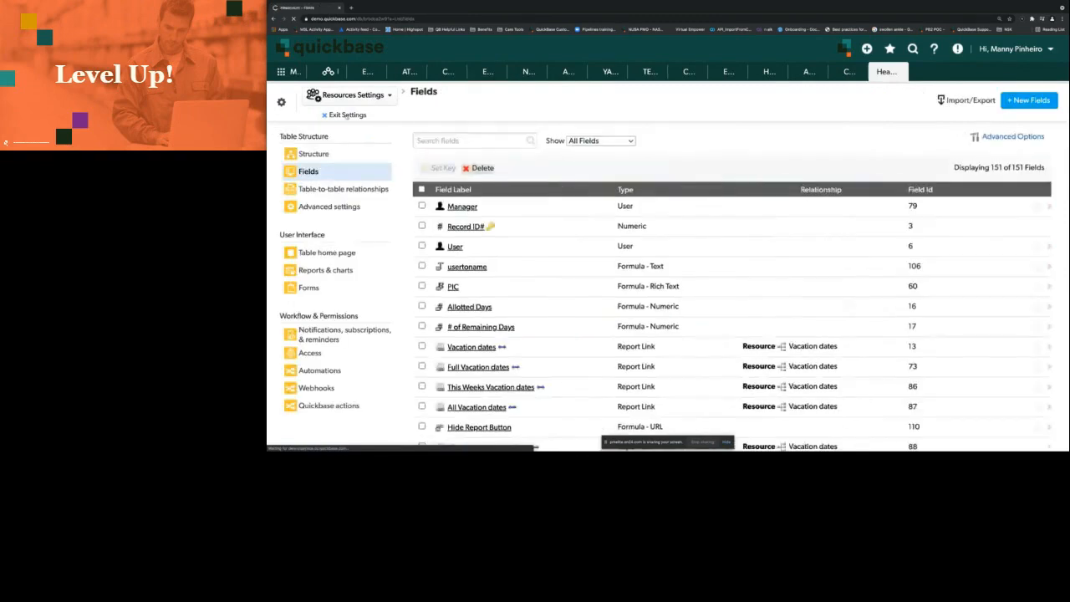
click(342, 116)
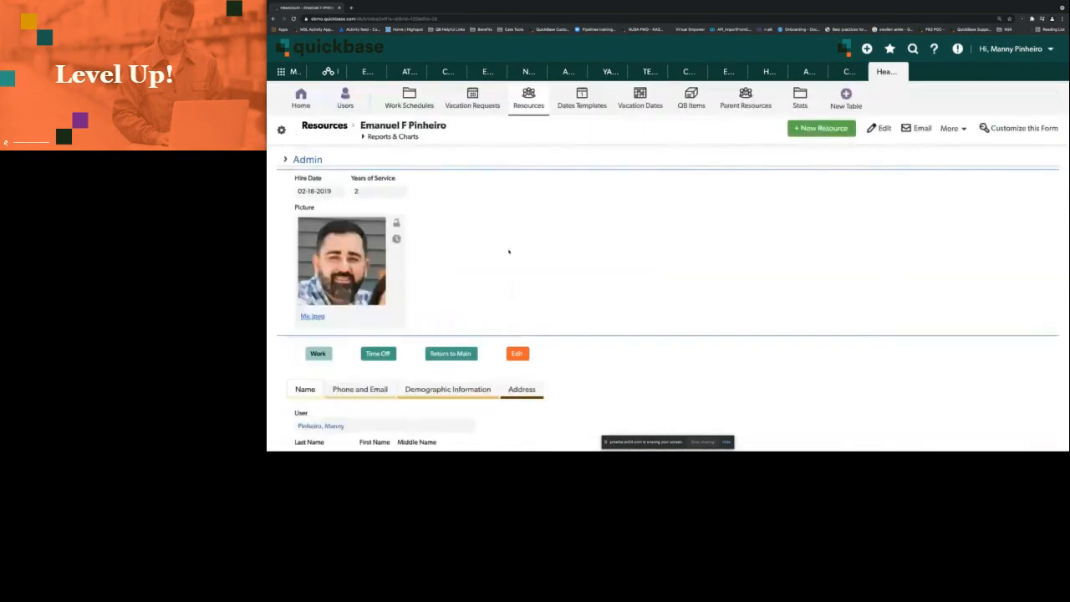
Open the Demographics record for editing, append 12121 to the last name, and save back to the Demographics form
scroll(504, 281, down, 2)
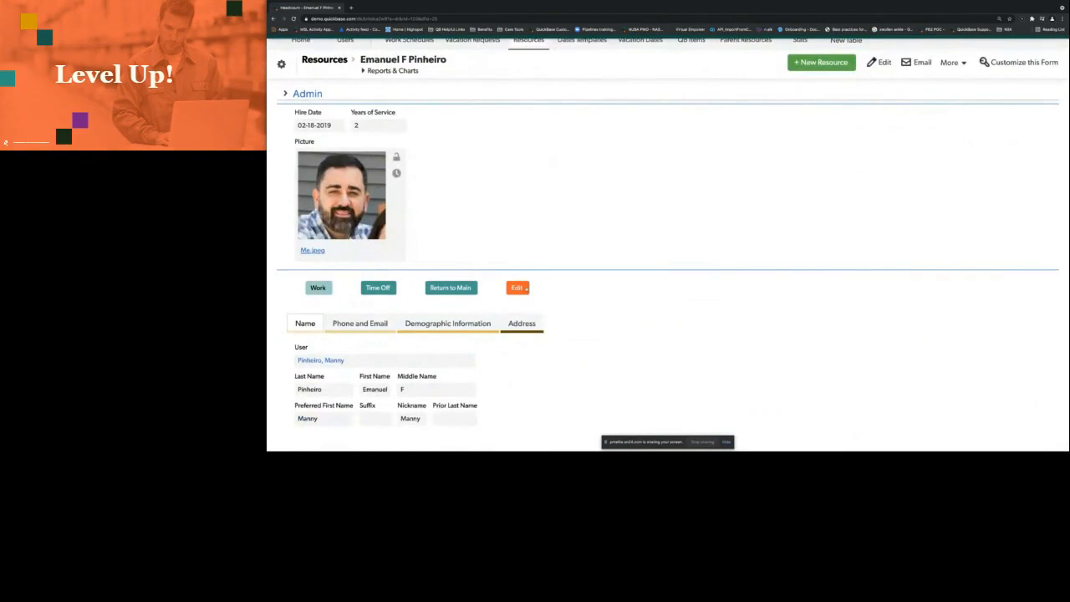
click(524, 289)
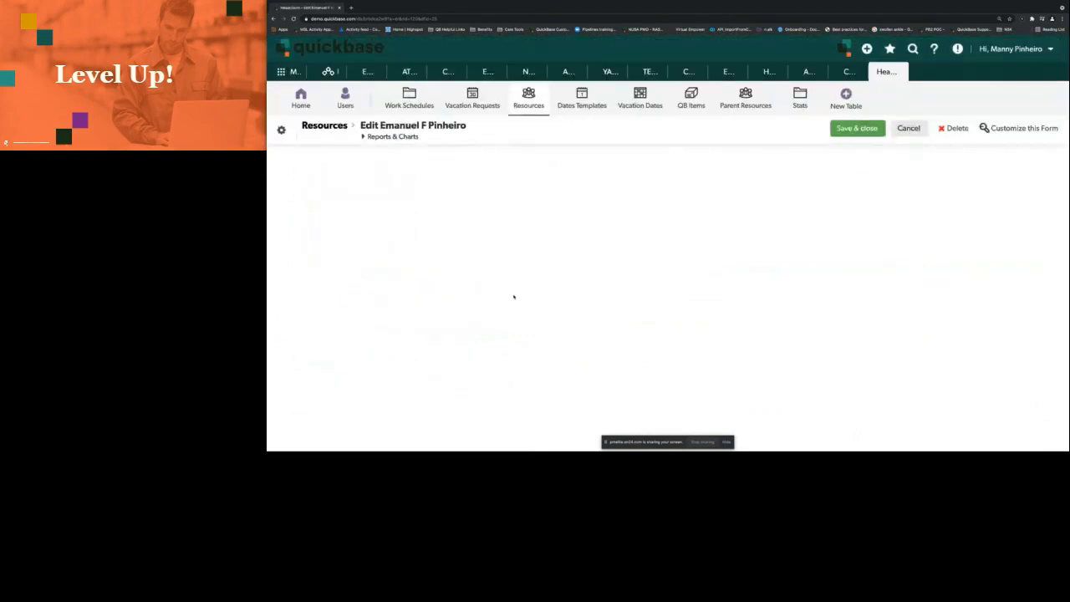
click(359, 374)
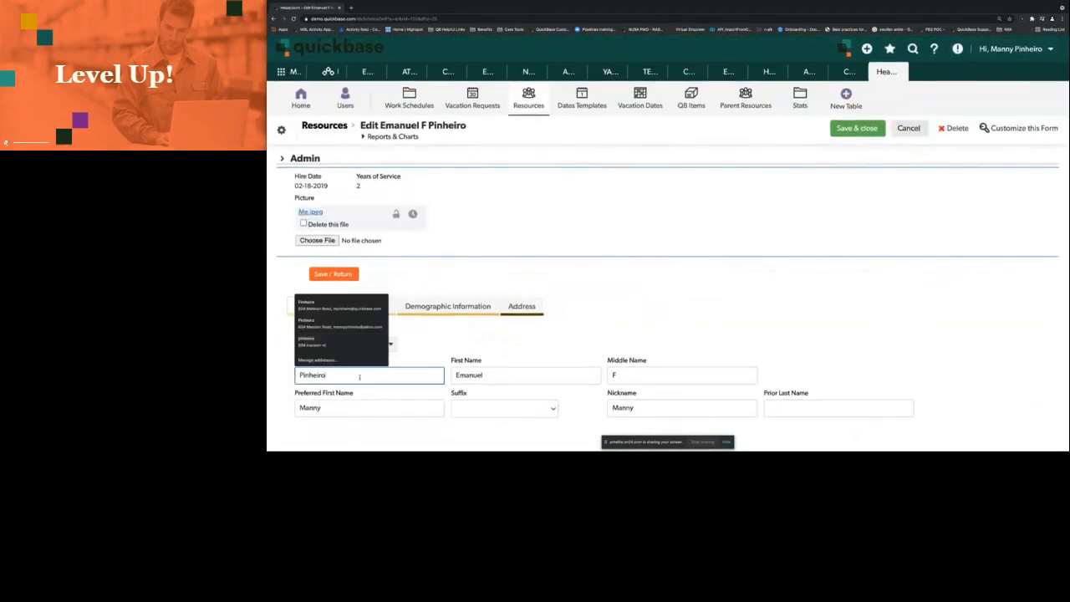
text(12121)
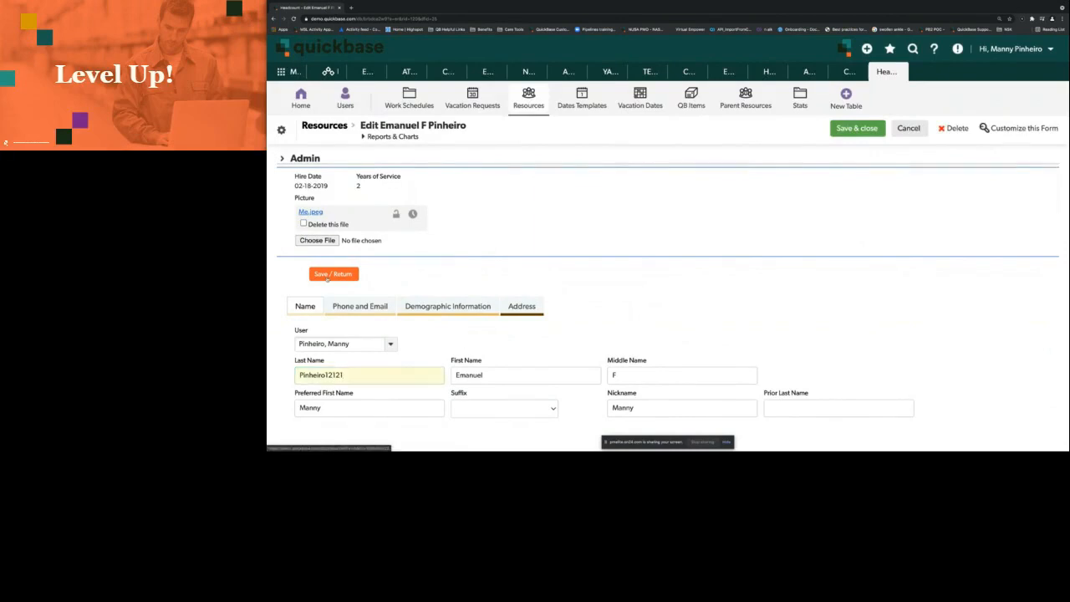
click(327, 279)
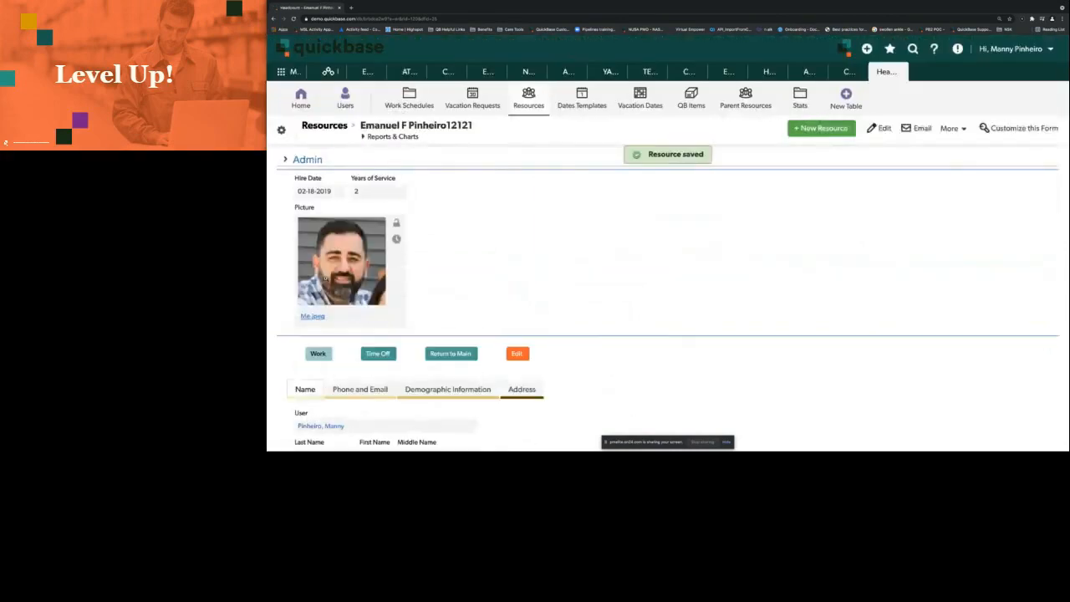
Test navigation from the Demographics form through the Time Off and Work forms back to the main view
scroll(590, 340, down, 1)
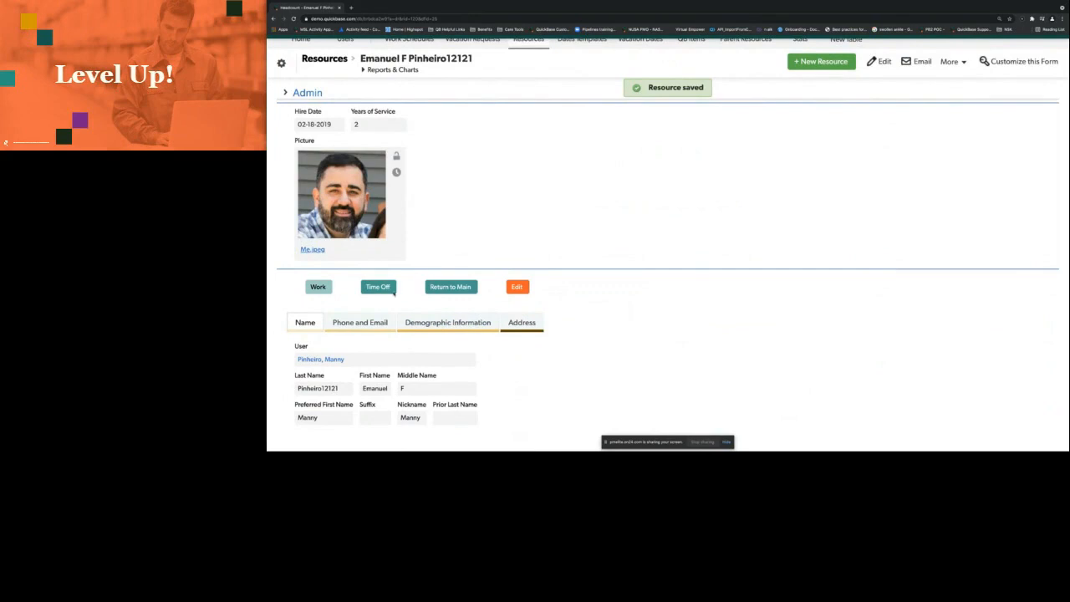
click(379, 287)
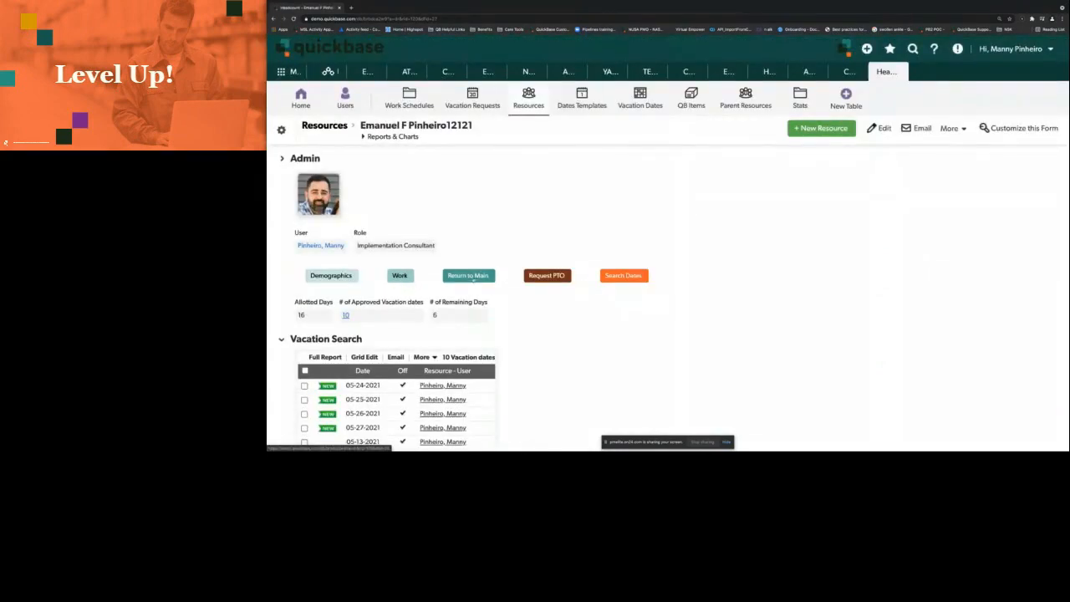
click(406, 278)
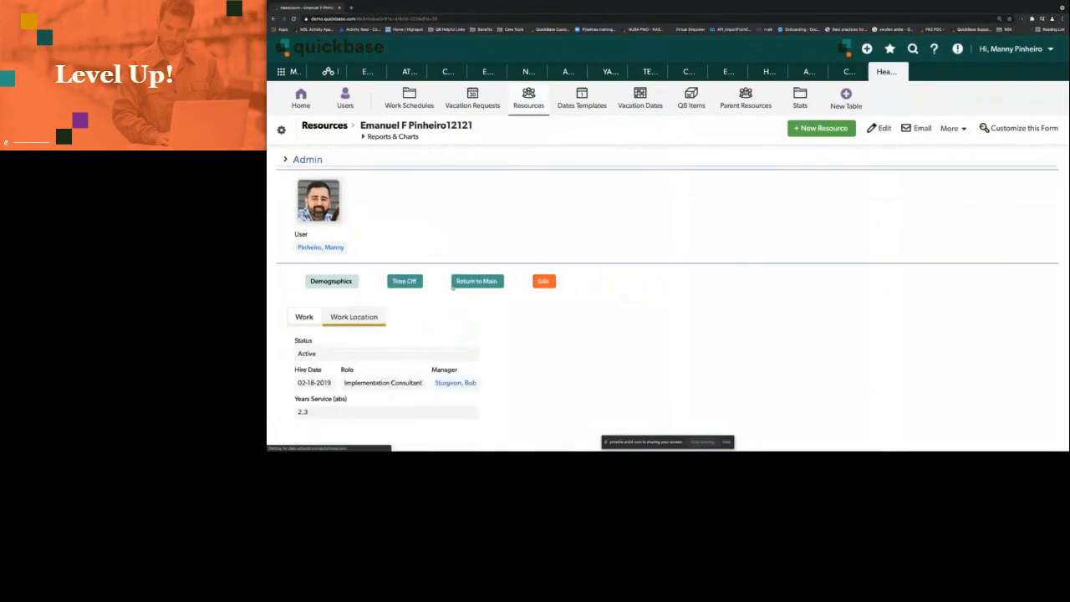
click(483, 284)
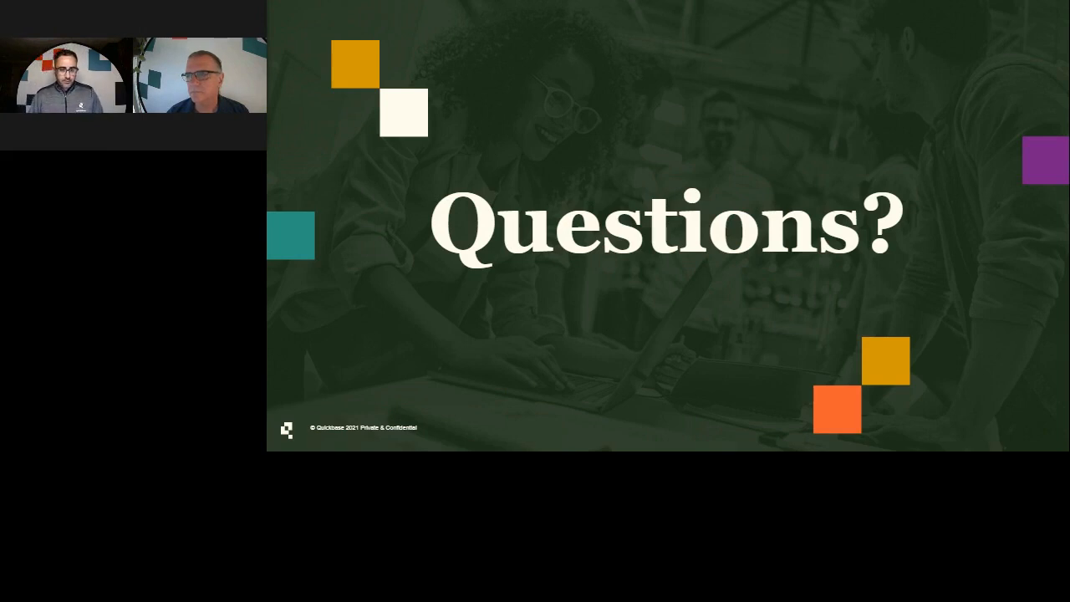
key(Right)
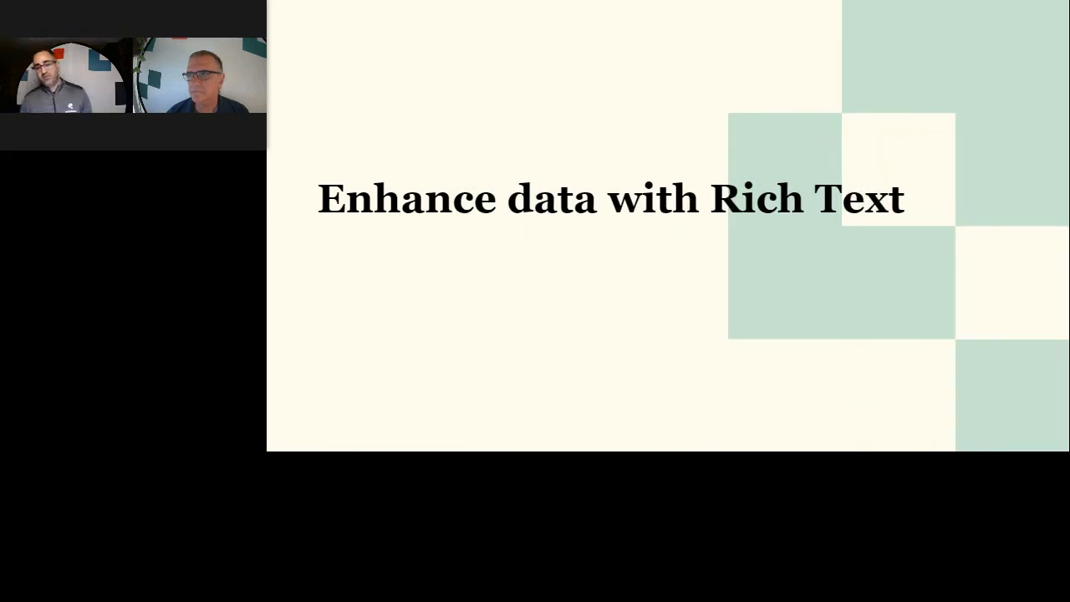
key(Right)
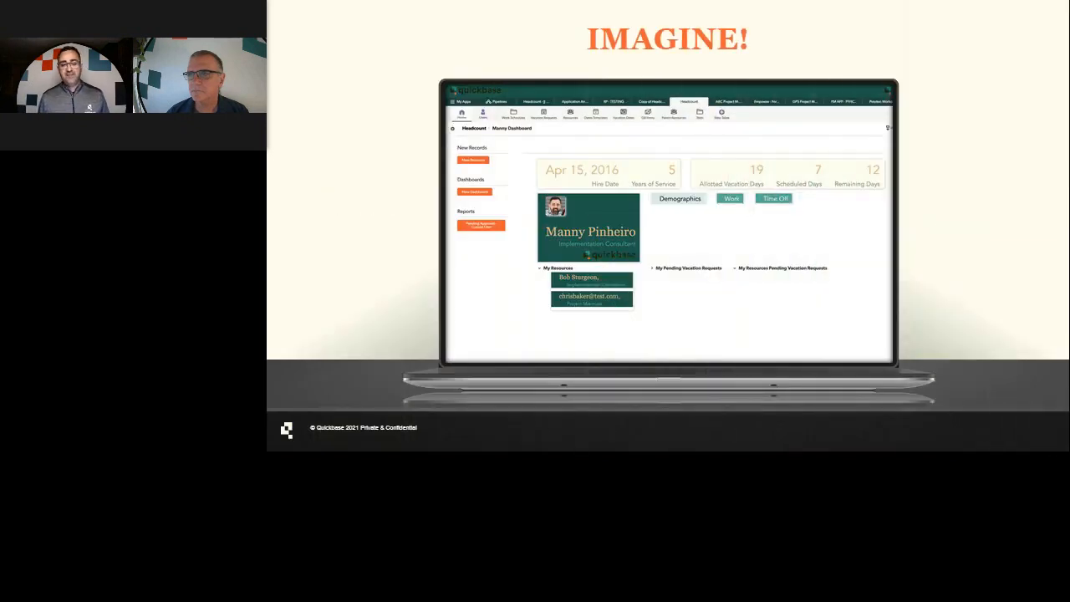
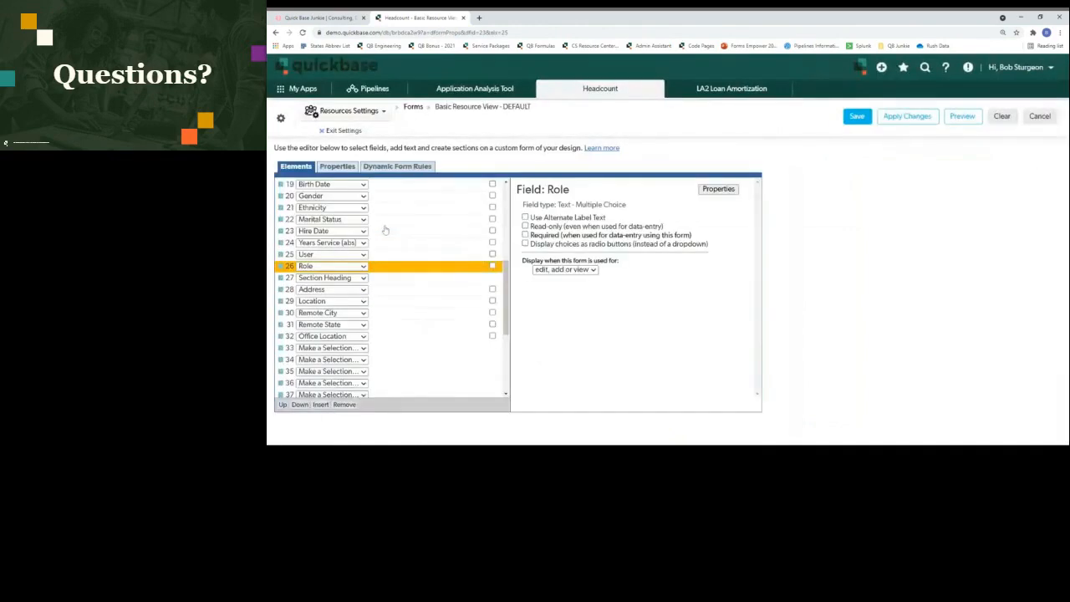
Insert a section heading between Address and Location on the Basic Resource View form, save it, and check the employee's record
click(382, 279)
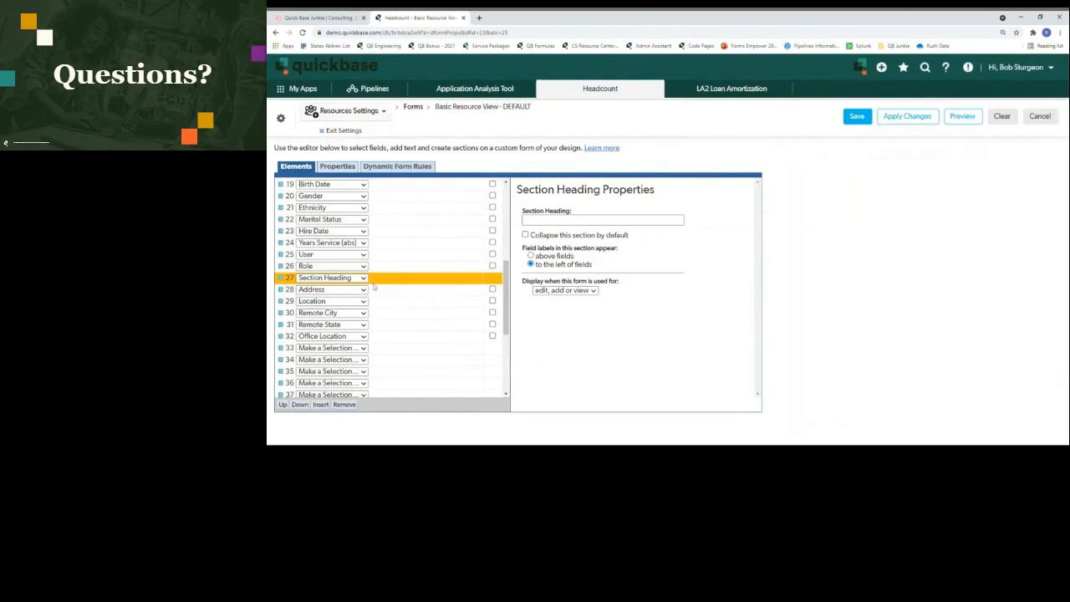
click(377, 302)
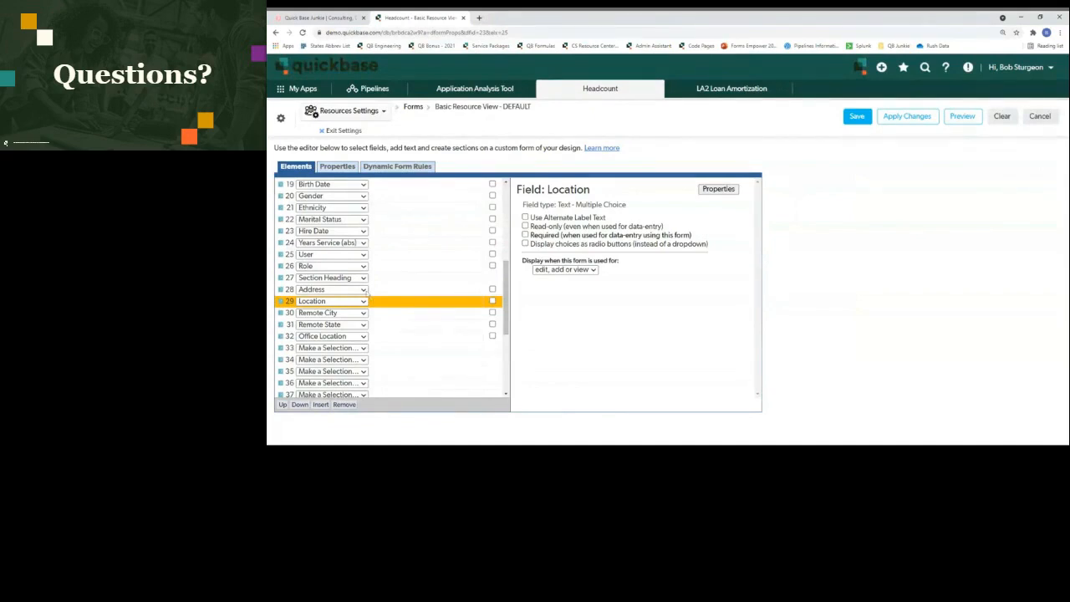
click(320, 405)
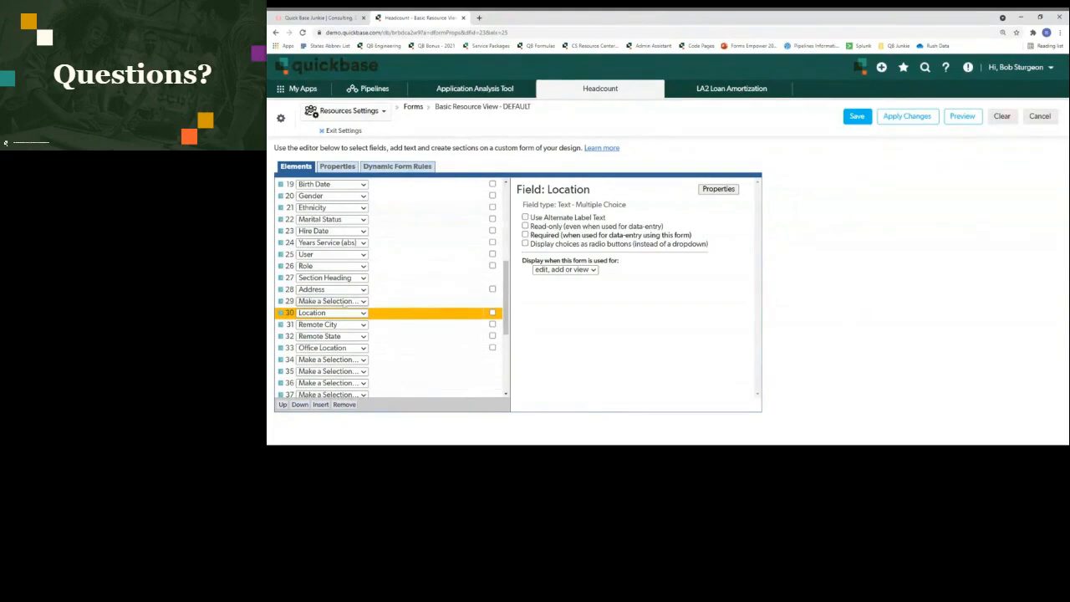
click(342, 302)
click(398, 257)
click(346, 291)
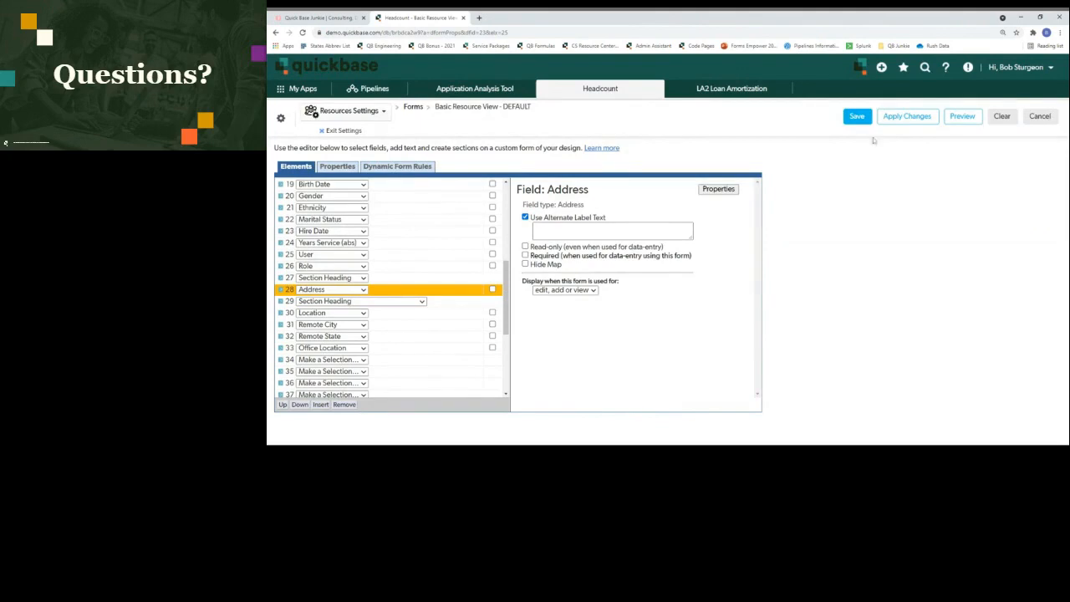
click(858, 117)
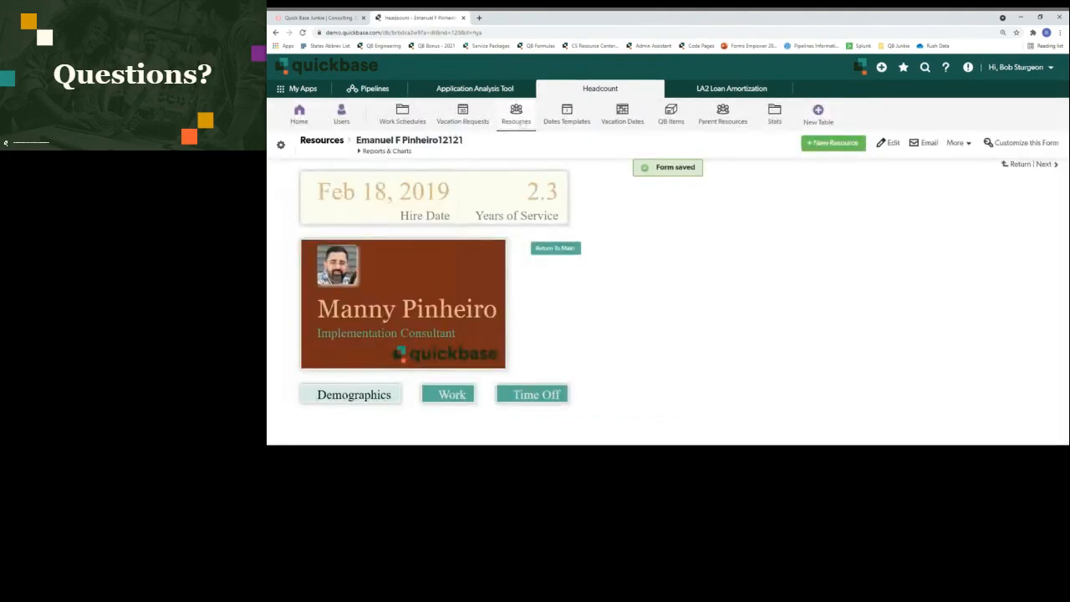
click(522, 122)
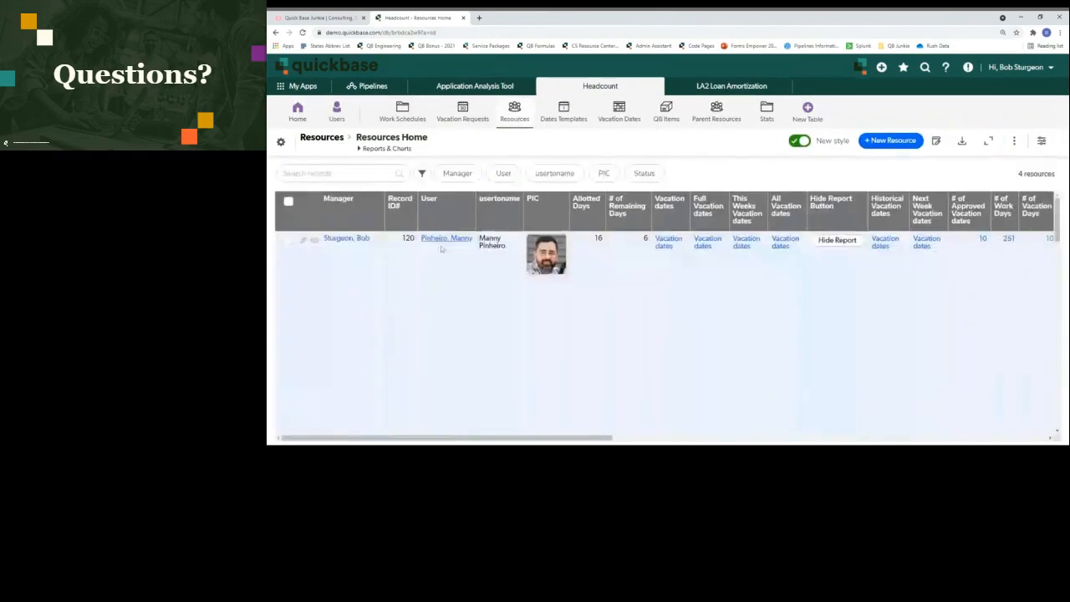
click(315, 240)
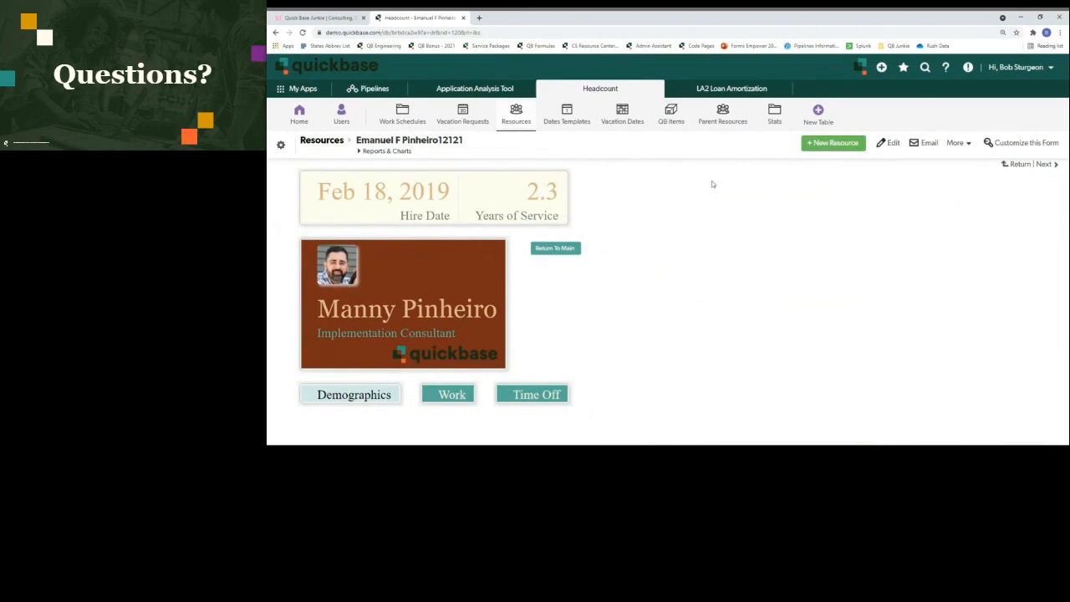
Examine the home dashboard's summary cards, navigation buttons, My Resources, My Pending Vacation Requests and My Resources Pending Vacation Requests sections
click(308, 120)
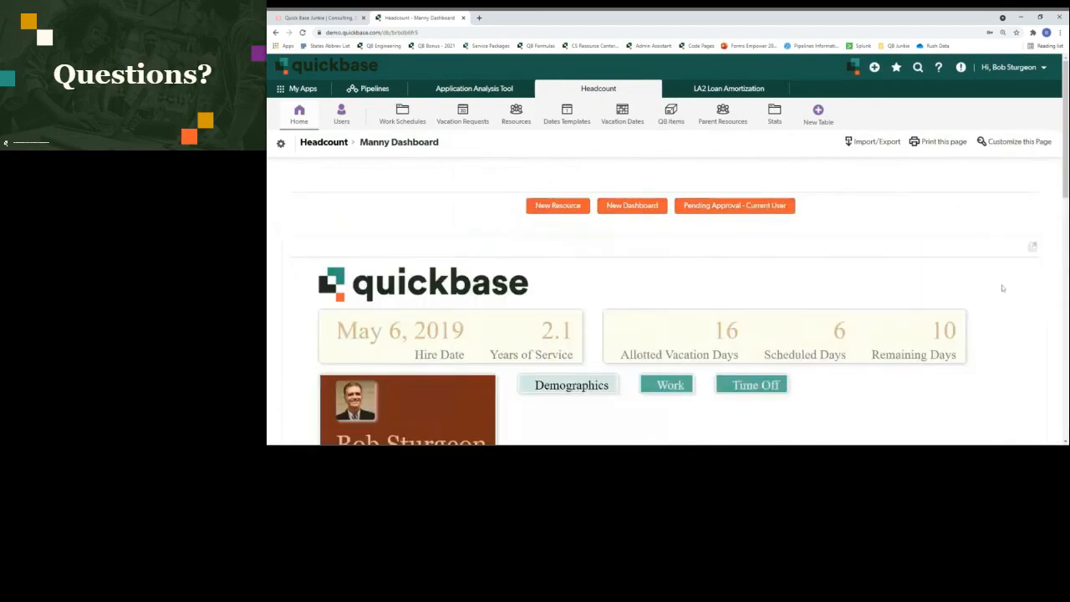
scroll(1003, 292, down, 1)
scroll(1002, 292, down, 1)
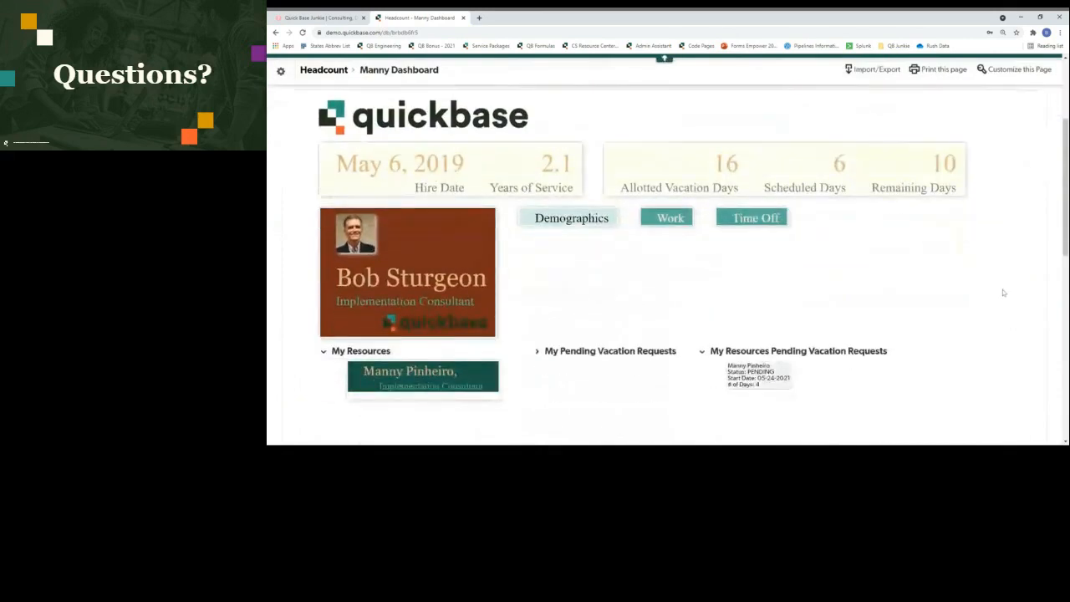
scroll(1005, 293, down, 1)
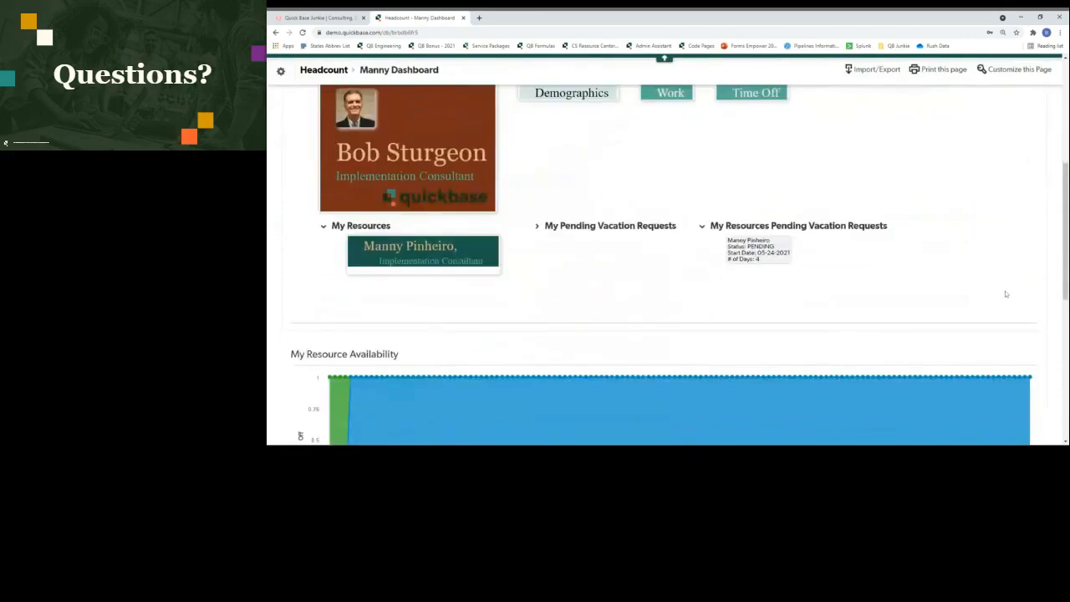
click(366, 231)
click(366, 231)
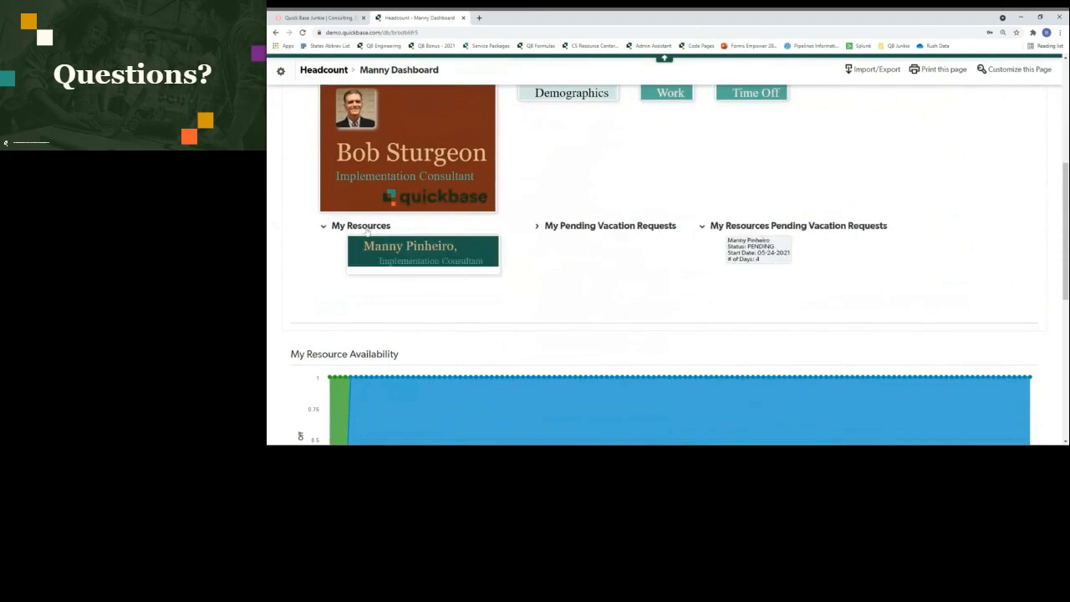
click(604, 227)
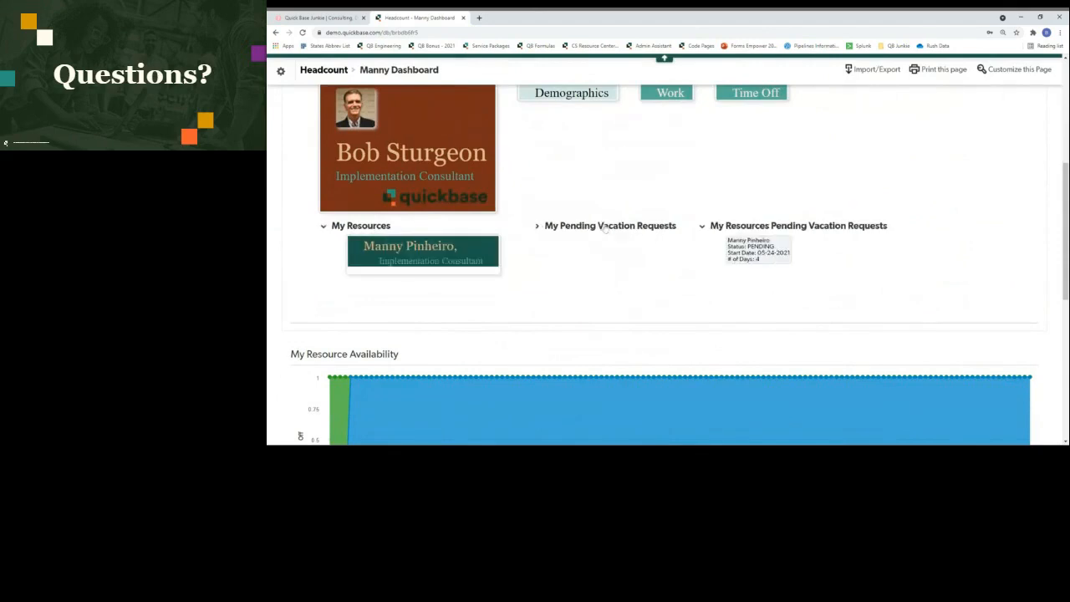
click(763, 227)
click(763, 227)
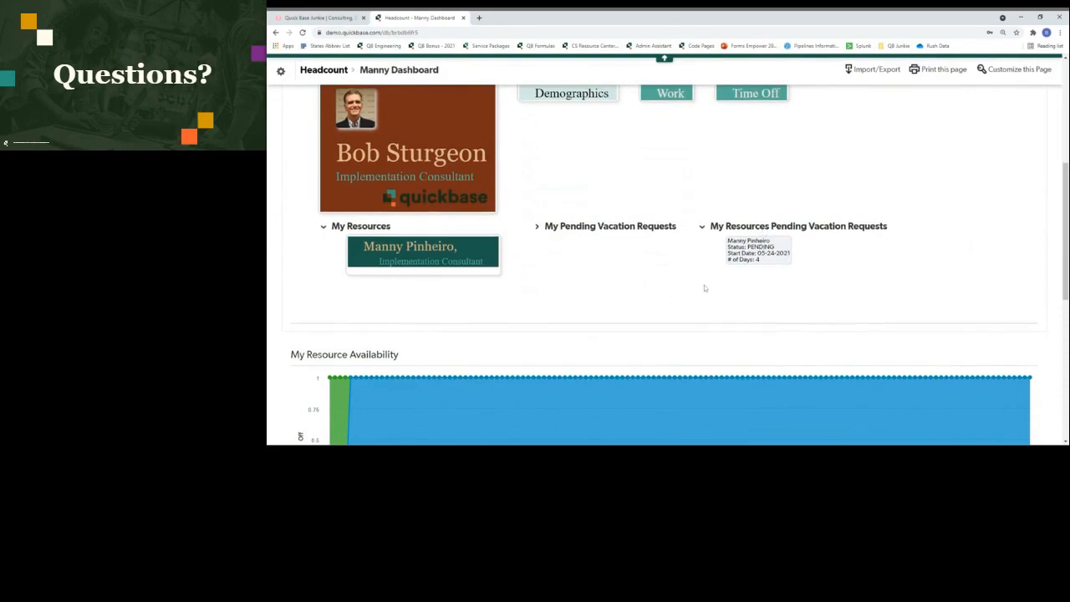
scroll(704, 288, up, 1)
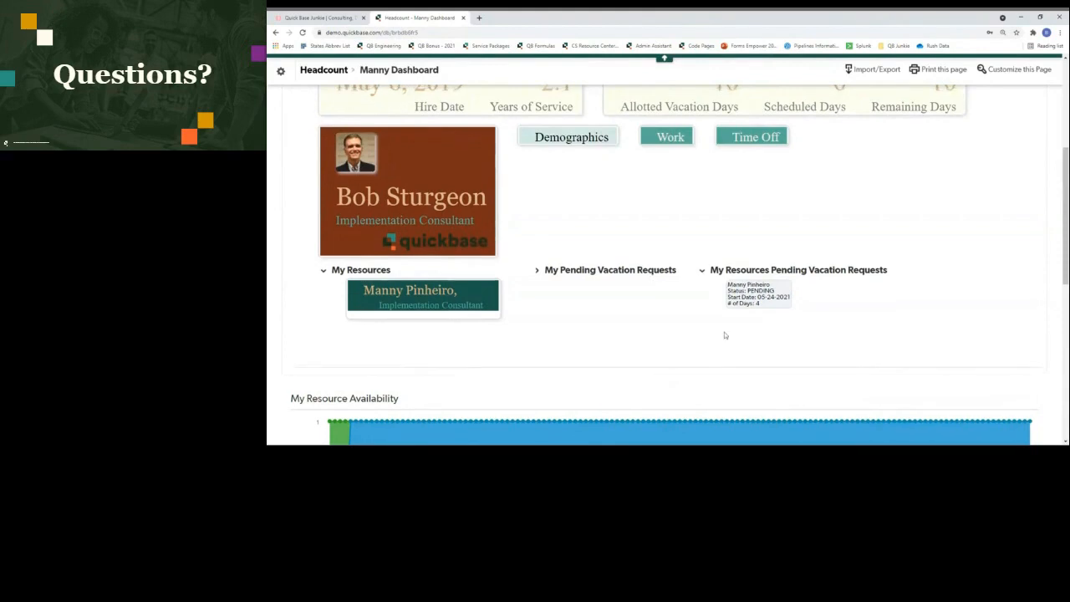
scroll(724, 335, up, 2)
scroll(725, 335, up, 1)
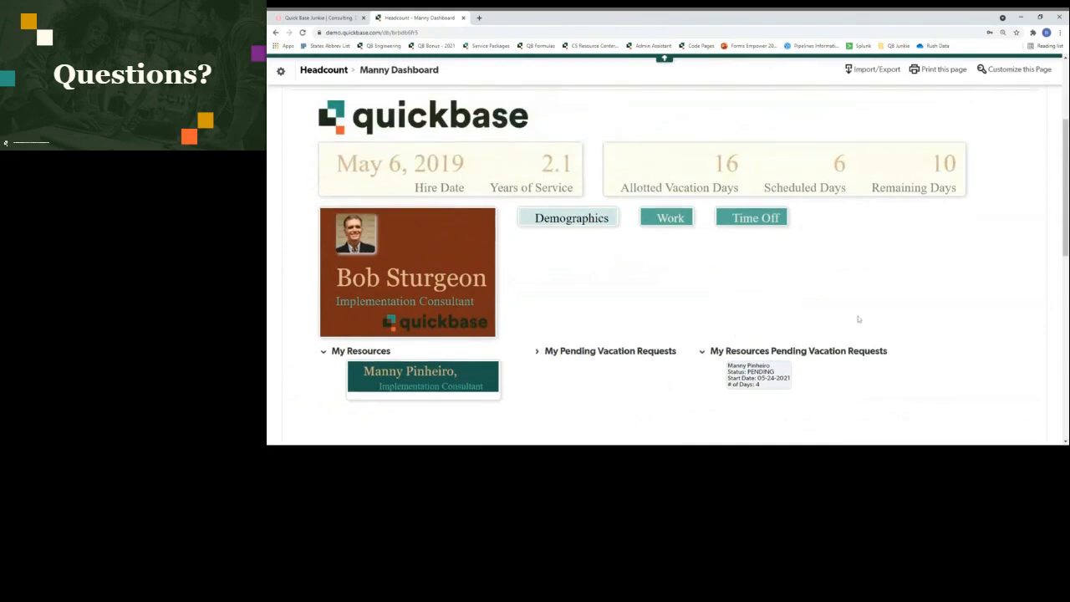
scroll(874, 319, down, 2)
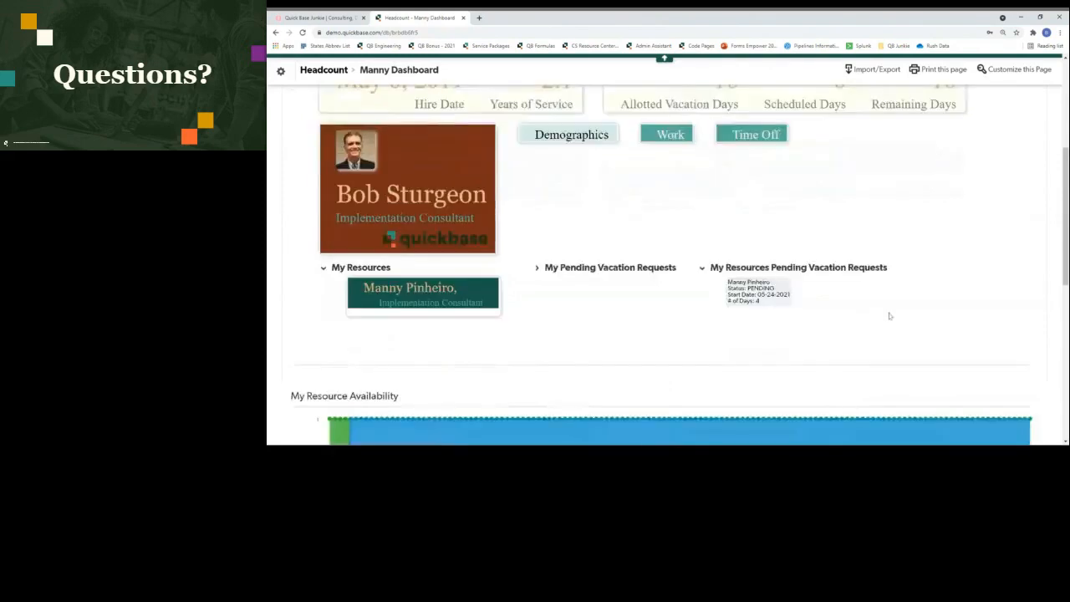
scroll(889, 316, up, 3)
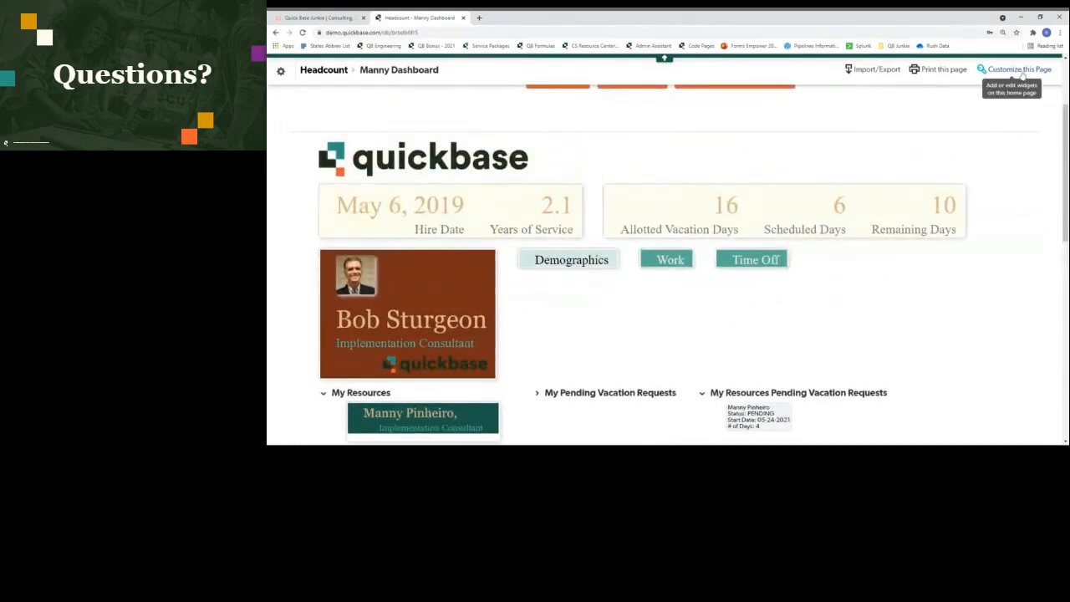
scroll(555, 118, up, 3)
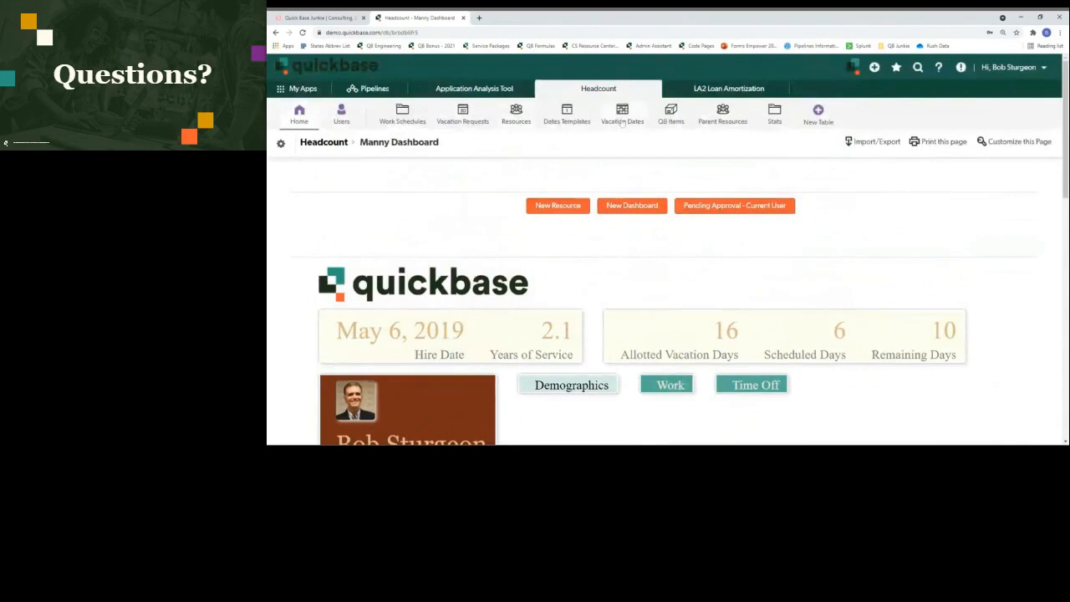
Open the ME Form in the Parent Resources table settings and examine its element list and section headings
click(724, 119)
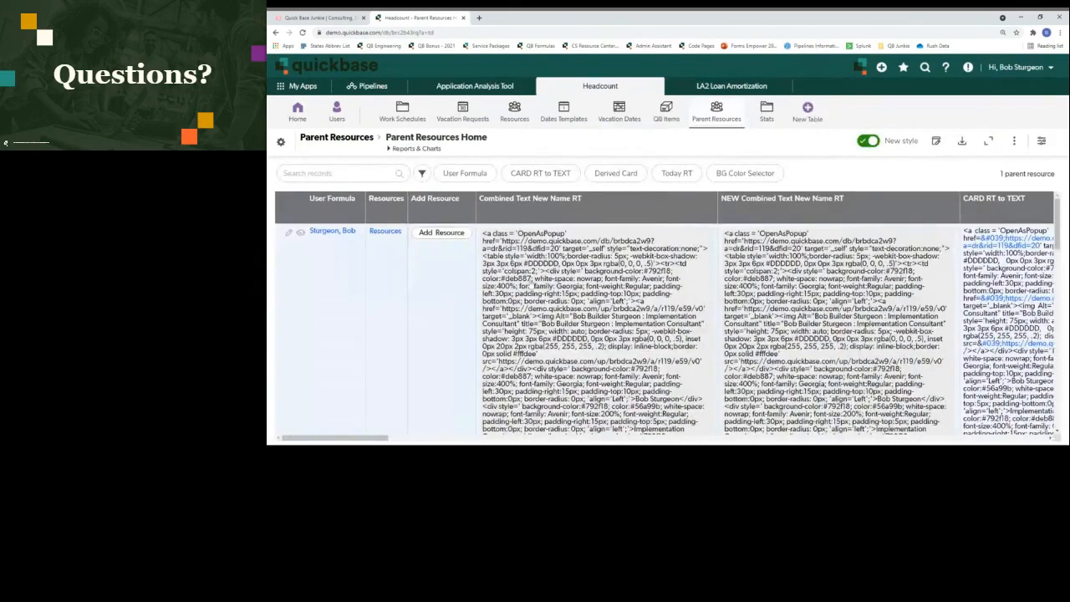
click(281, 141)
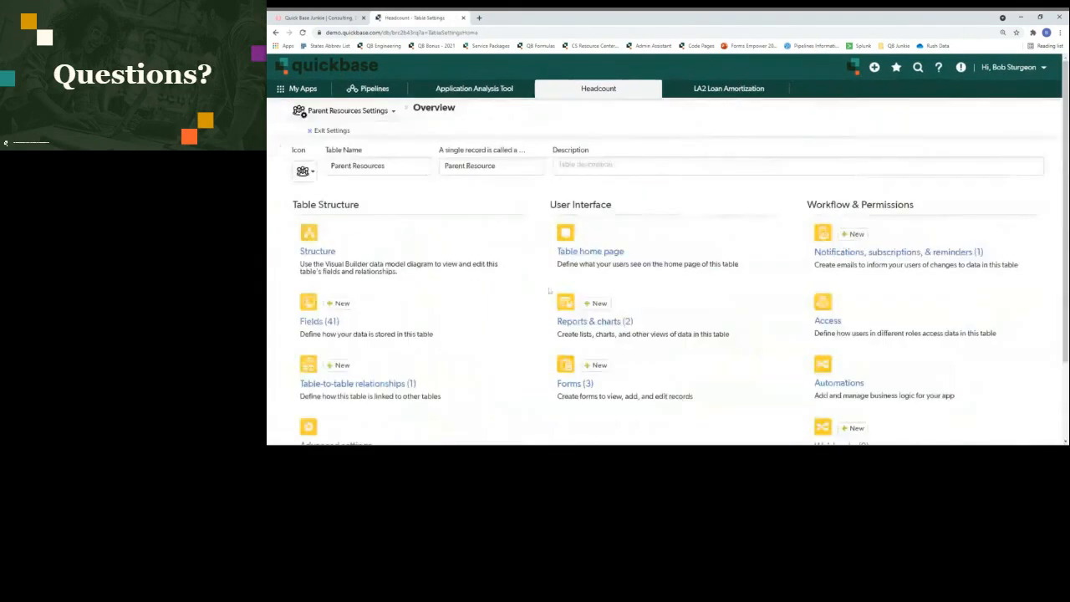
click(583, 385)
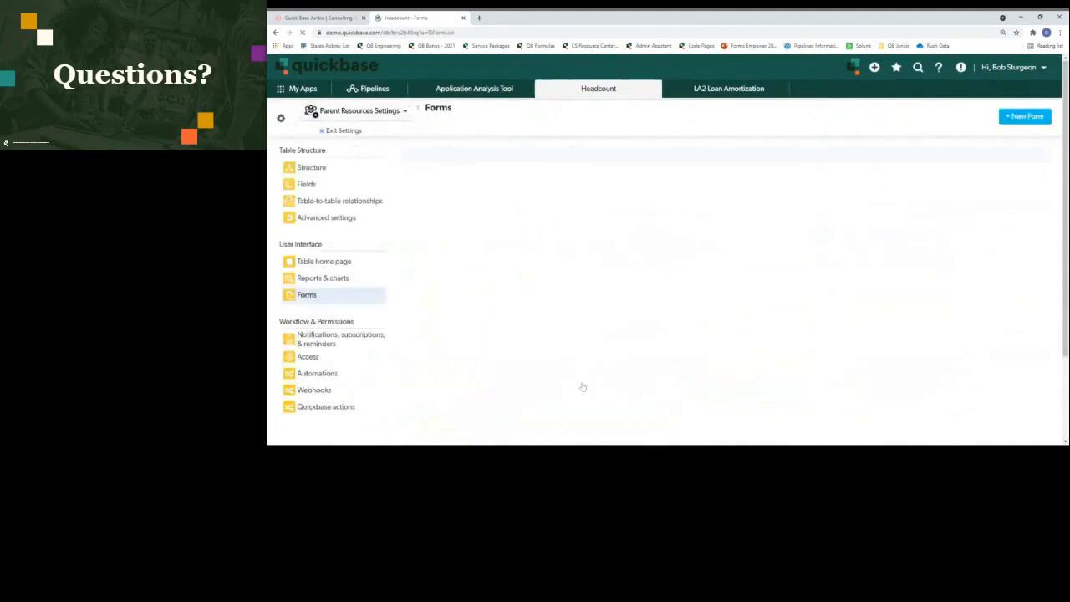
click(451, 214)
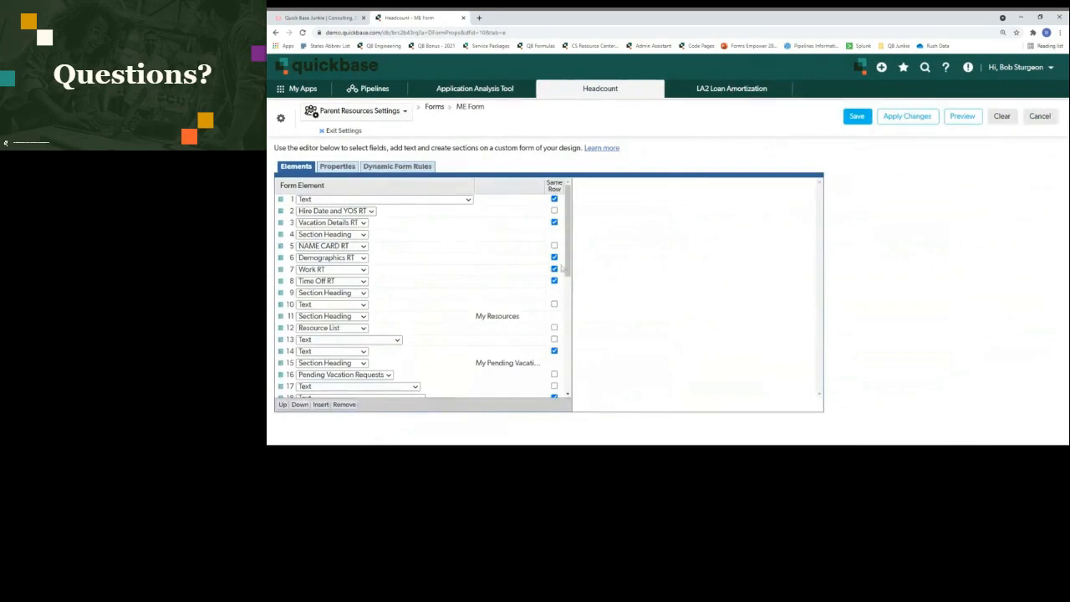
drag(565, 268, 527, 297)
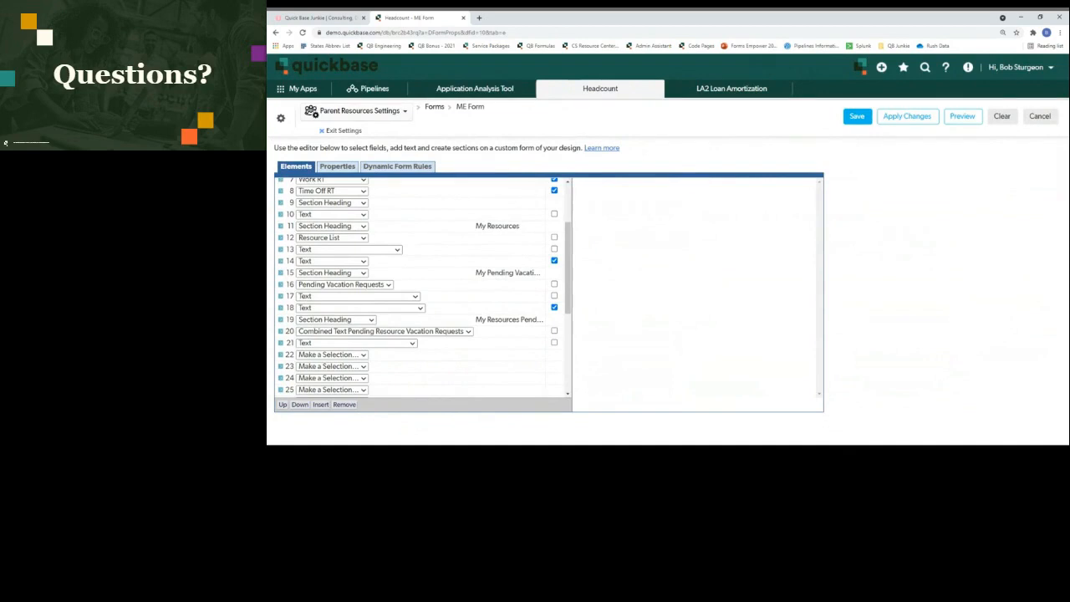
Examine the My Resources heading and the HTML text elements and field around the My Pending Vacation Requests section on the ME Form
click(418, 229)
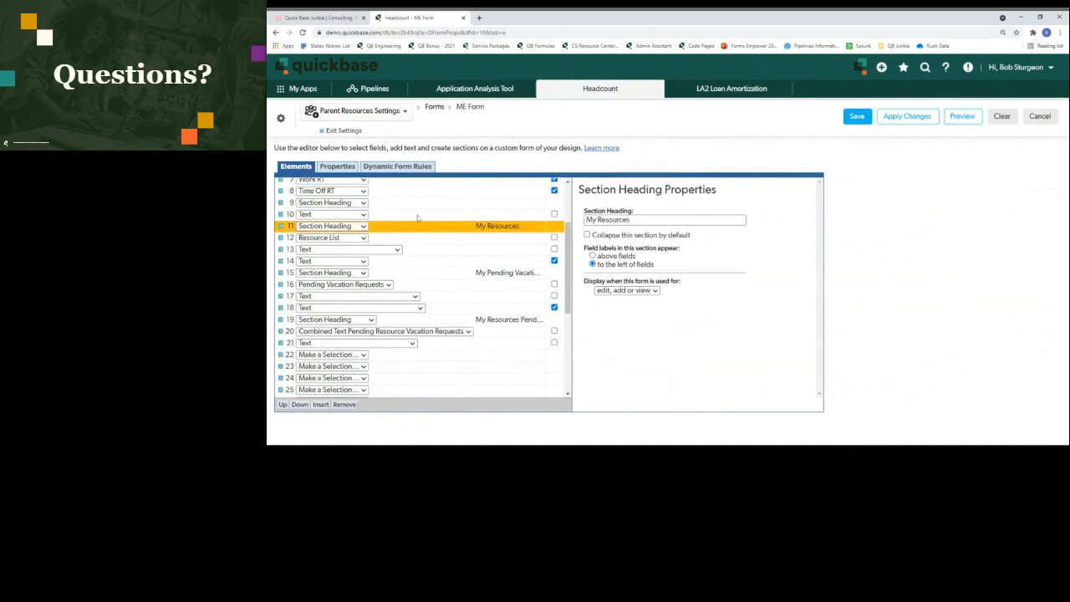
click(422, 252)
click(422, 263)
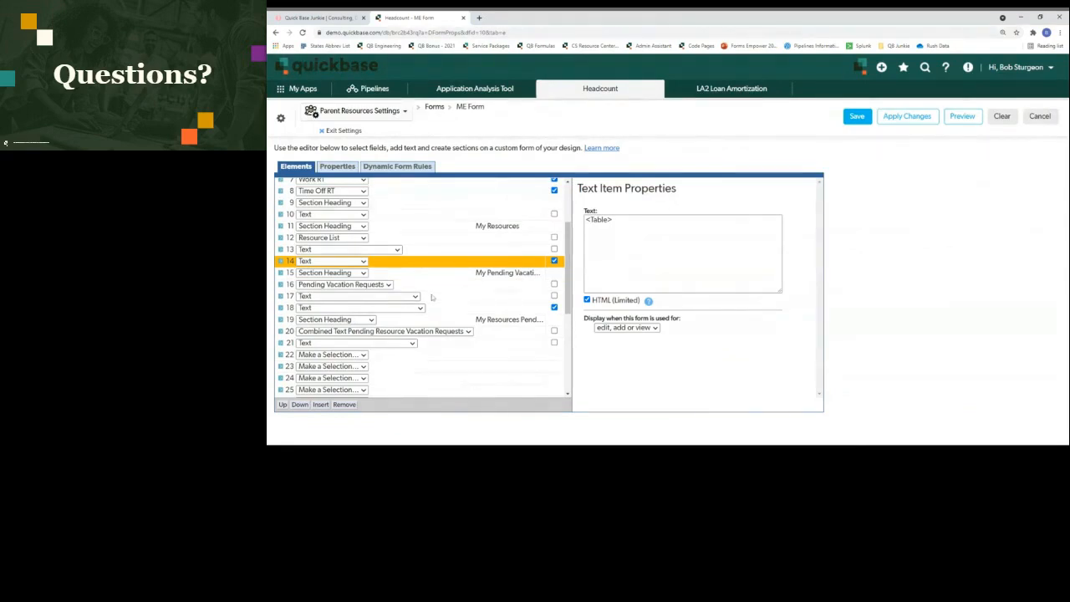
shift+click(433, 297)
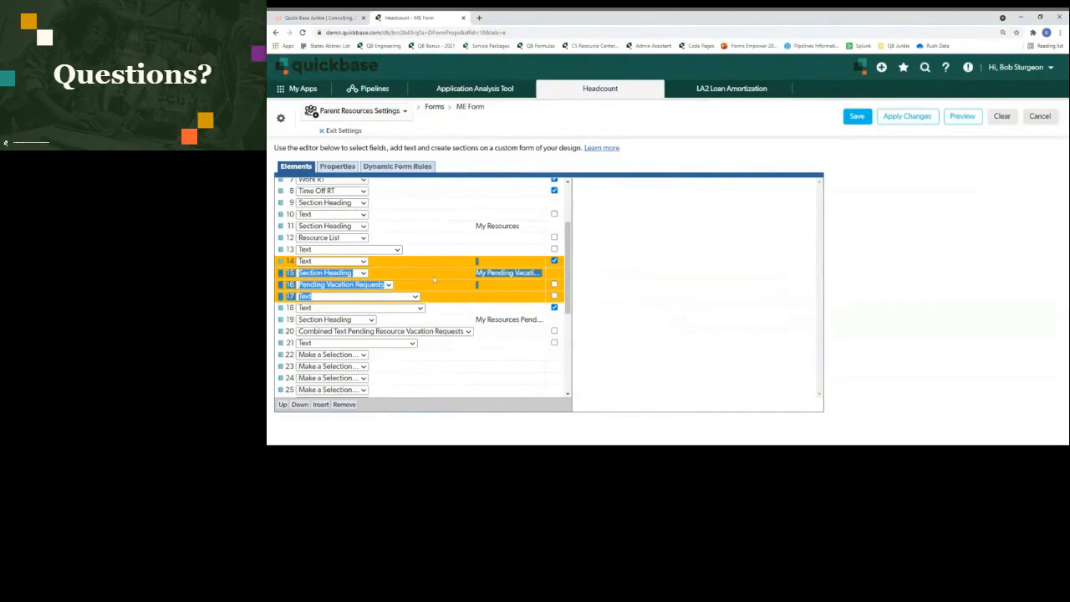
click(434, 279)
click(436, 299)
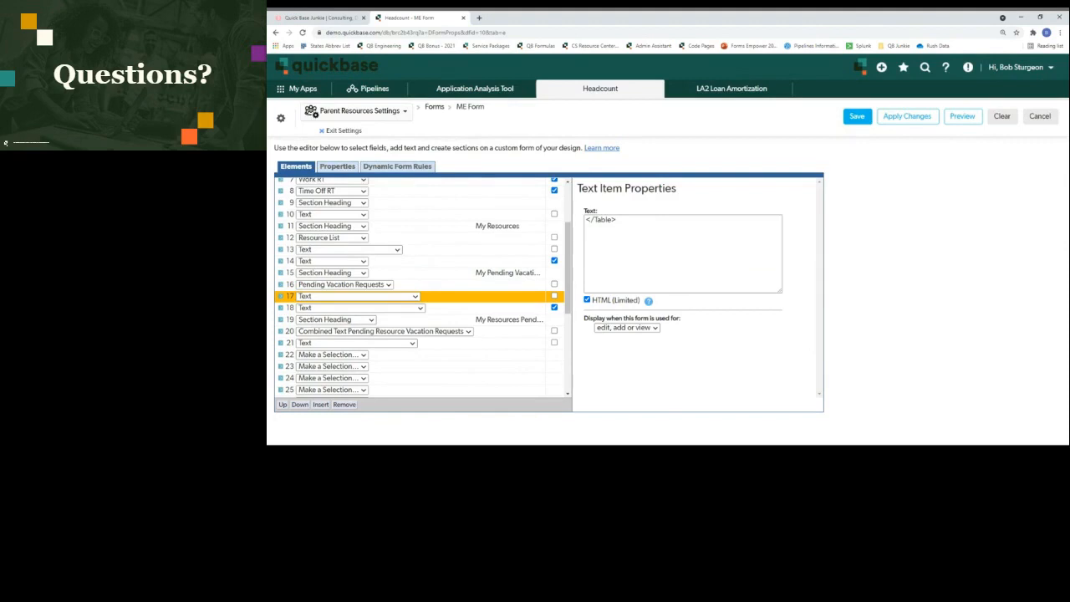
click(447, 262)
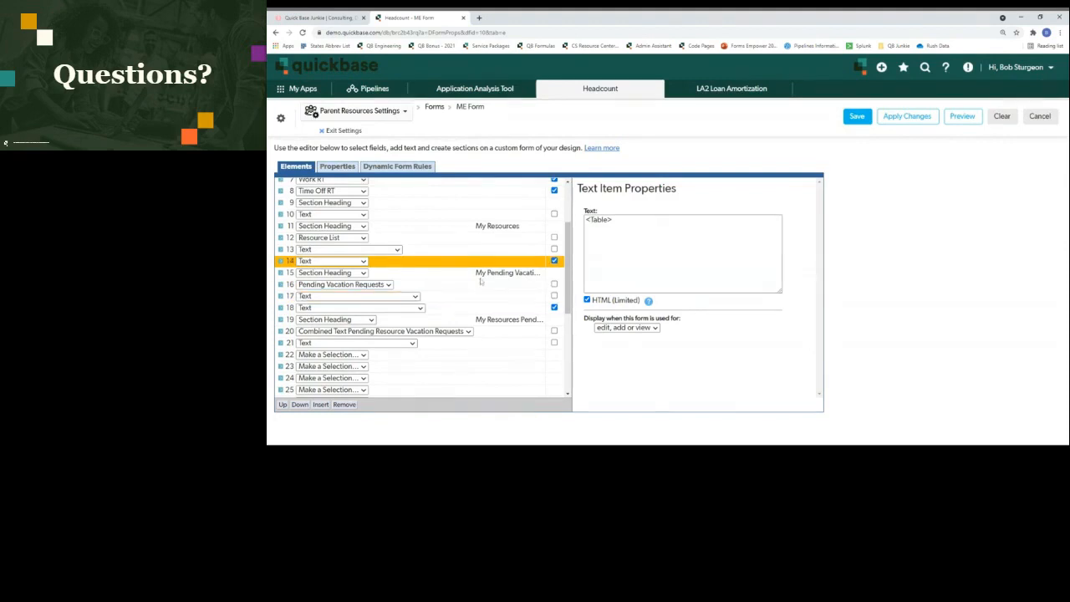
click(480, 277)
click(470, 287)
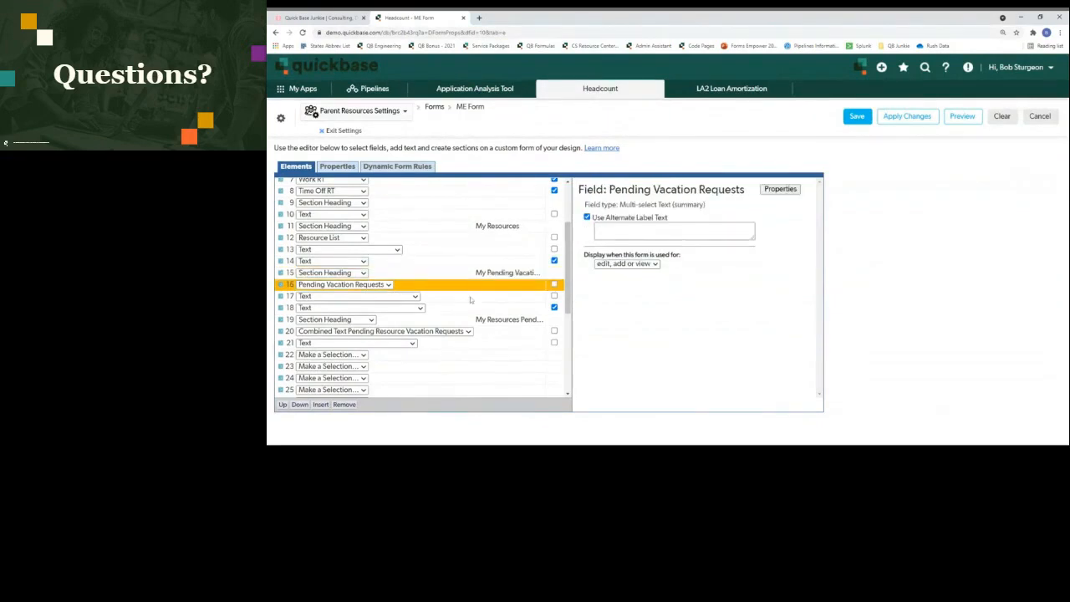
click(471, 299)
Inspect the HTML text elements enclosing the My Resources Pending Vacation Requests section, and exit the form settings without saving
click(471, 309)
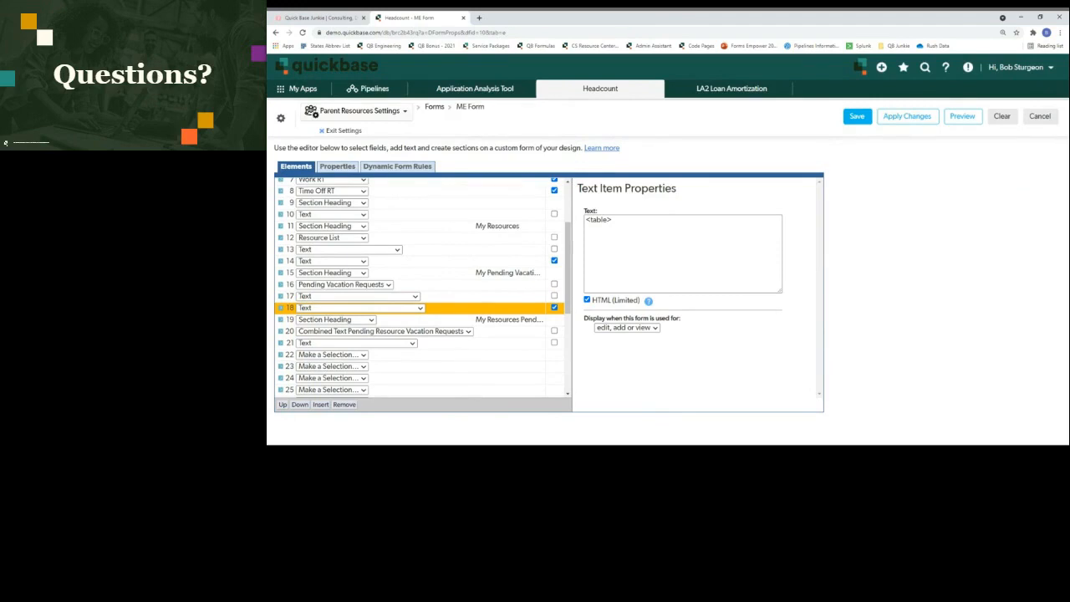
click(448, 345)
click(451, 308)
click(450, 345)
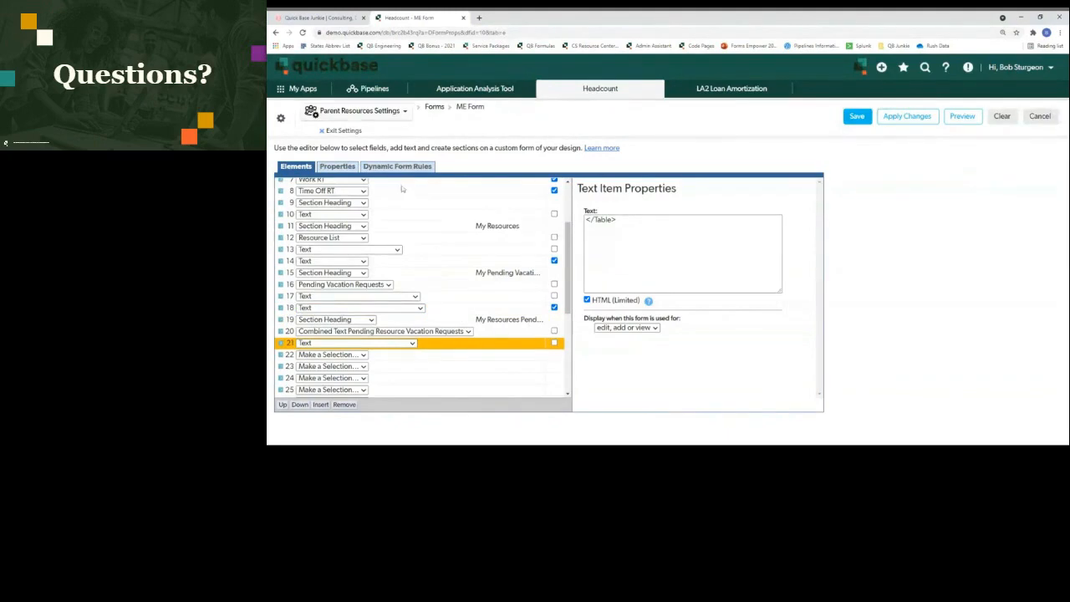
click(343, 131)
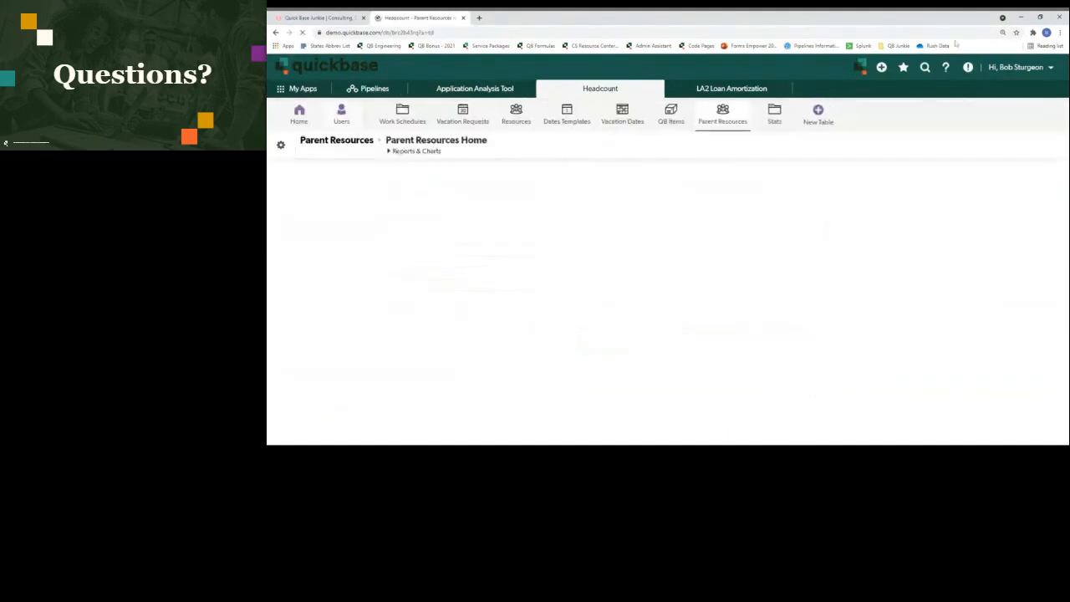
click(1041, 16)
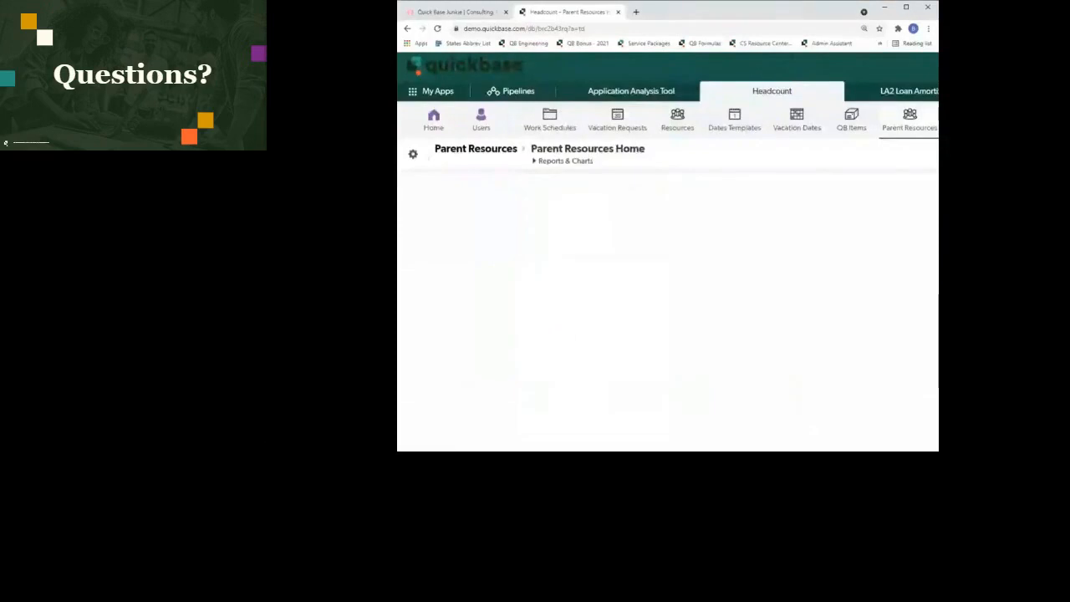